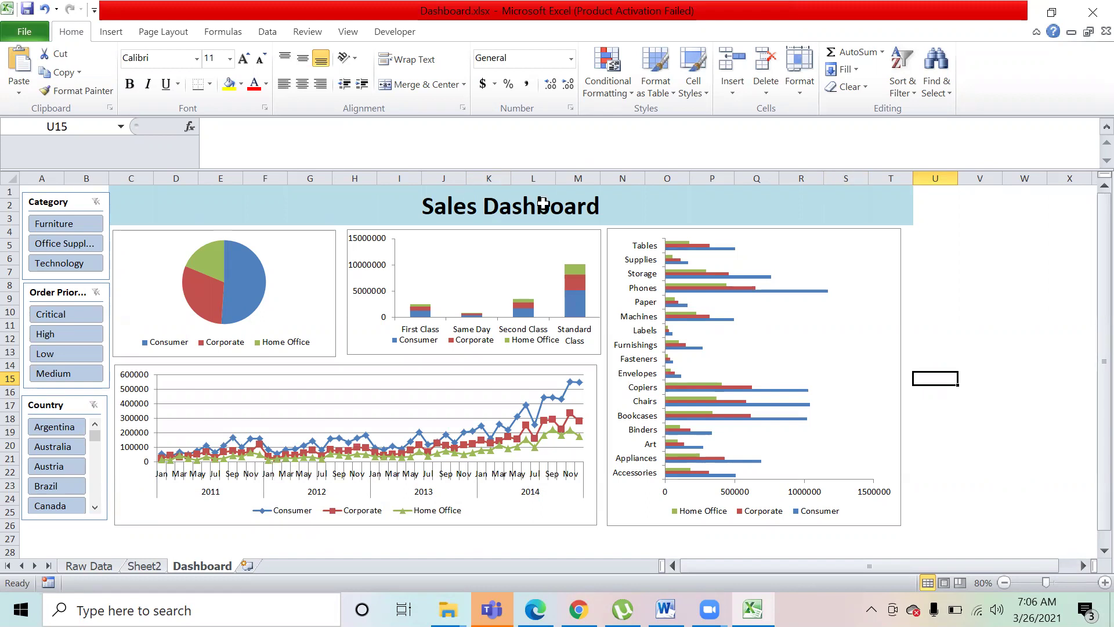
- Move the Raw Data sheet out of Dashboard.xlsx into a new workbook
click(92, 567)
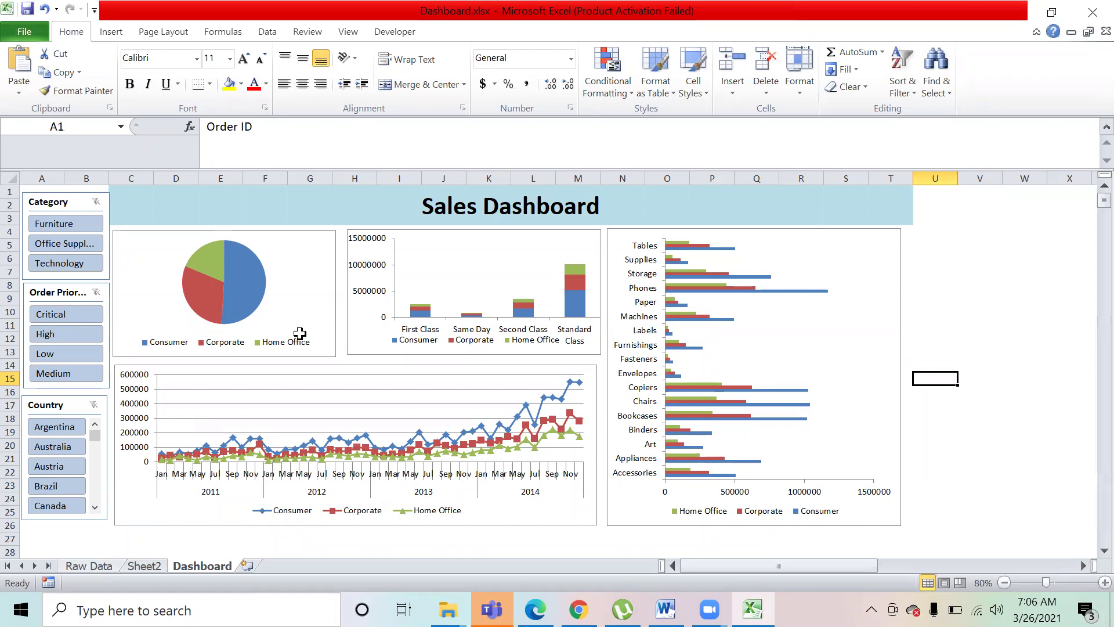
click(92, 565)
right_click(91, 566)
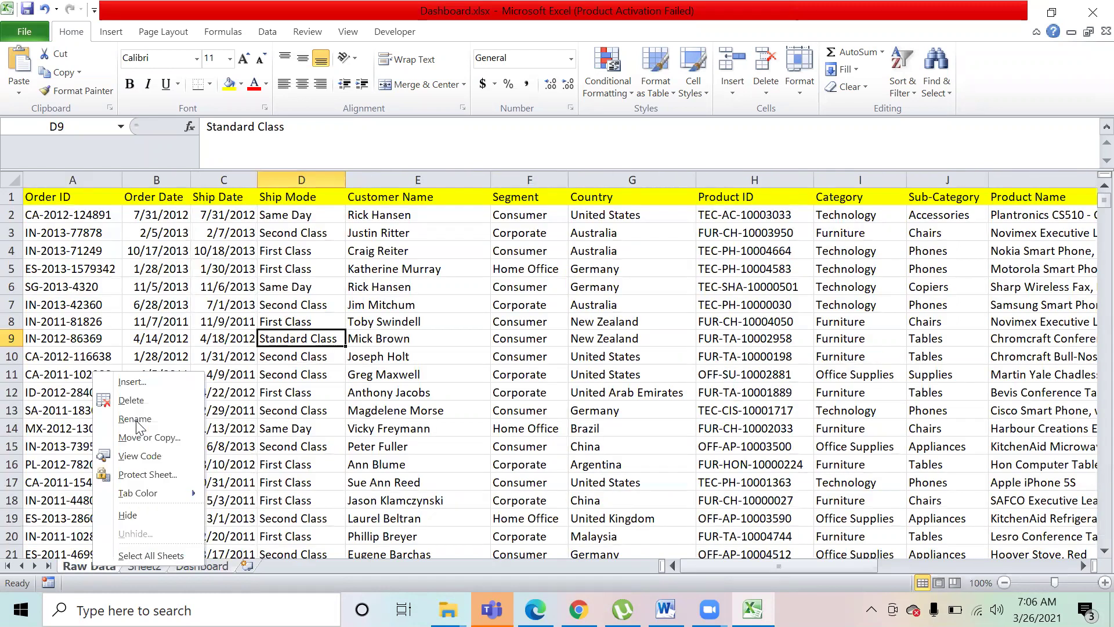
click(148, 438)
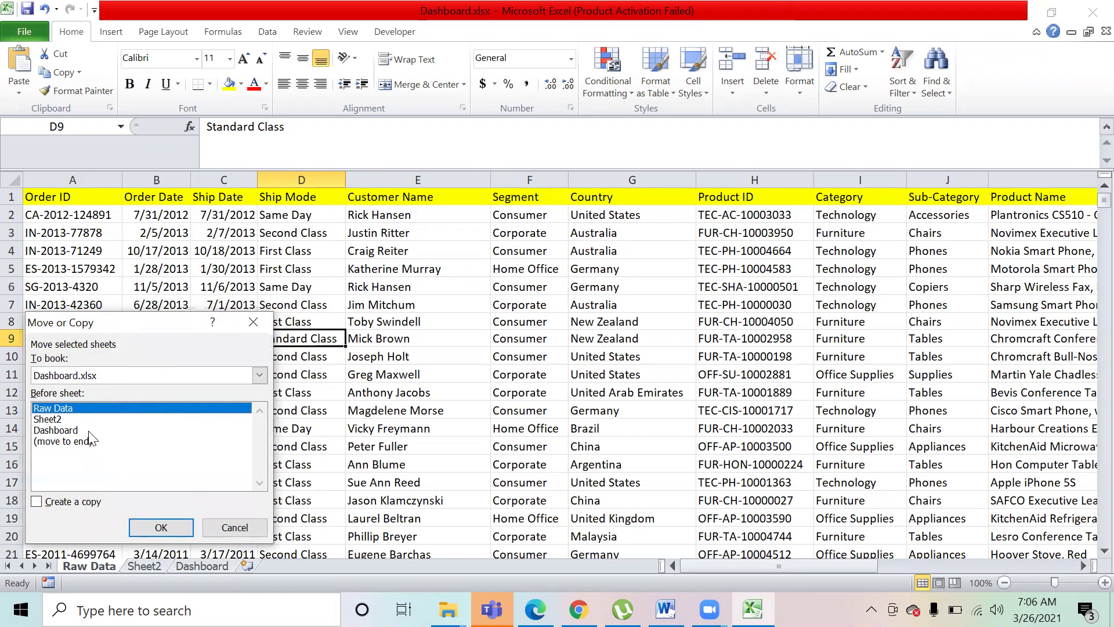
click(126, 381)
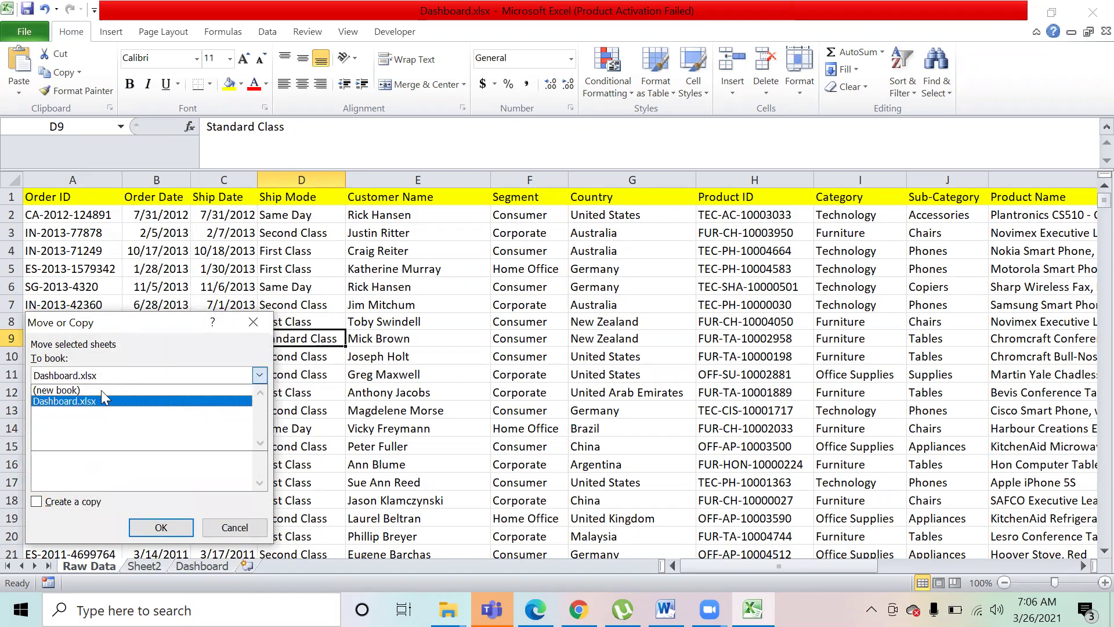
click(86, 401)
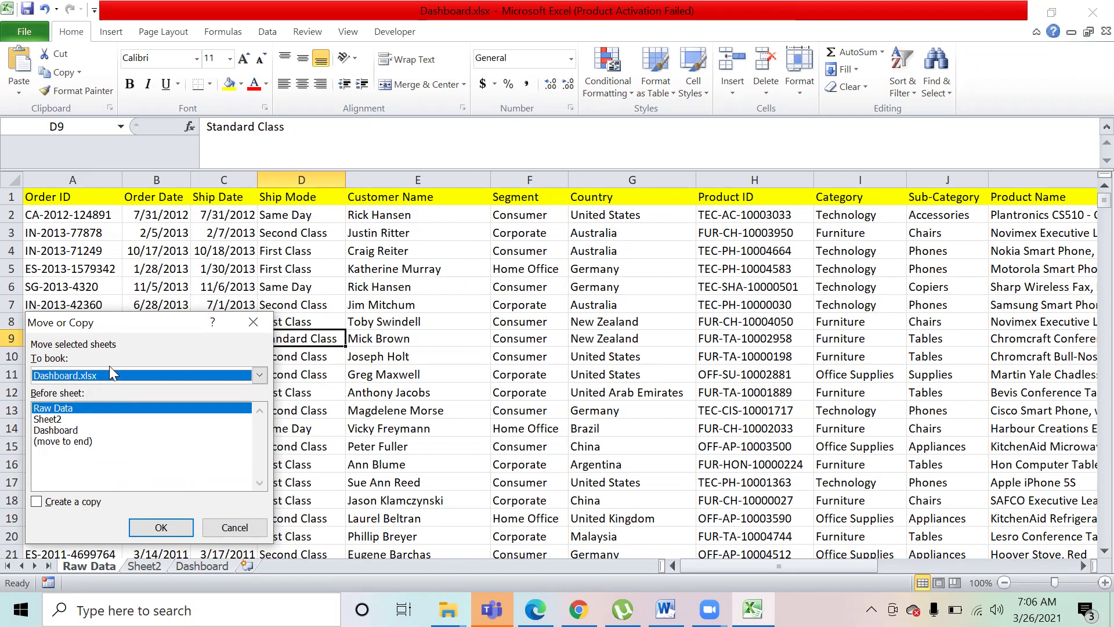
click(98, 375)
click(77, 387)
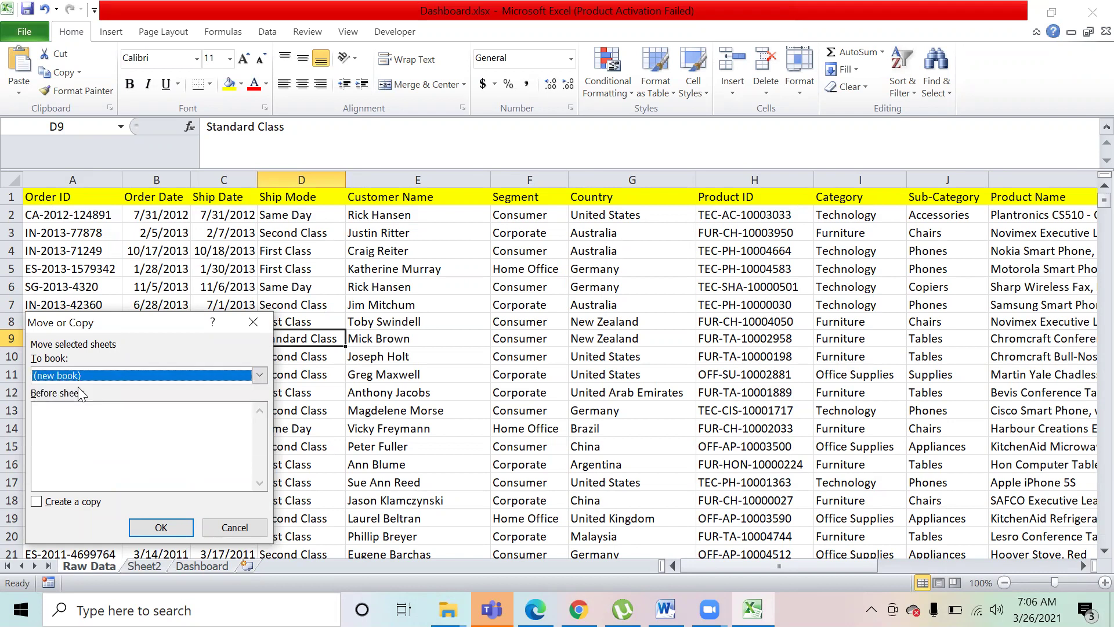
click(162, 527)
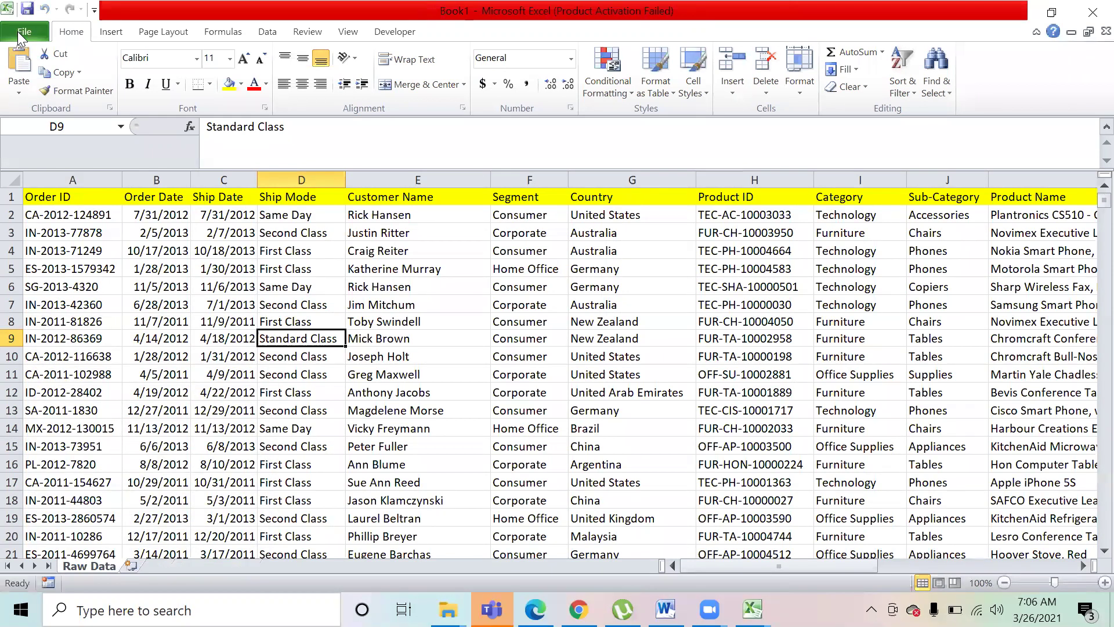
- Save the new workbook as RawData in the Intuites folder on New Volume (D:)
click(19, 33)
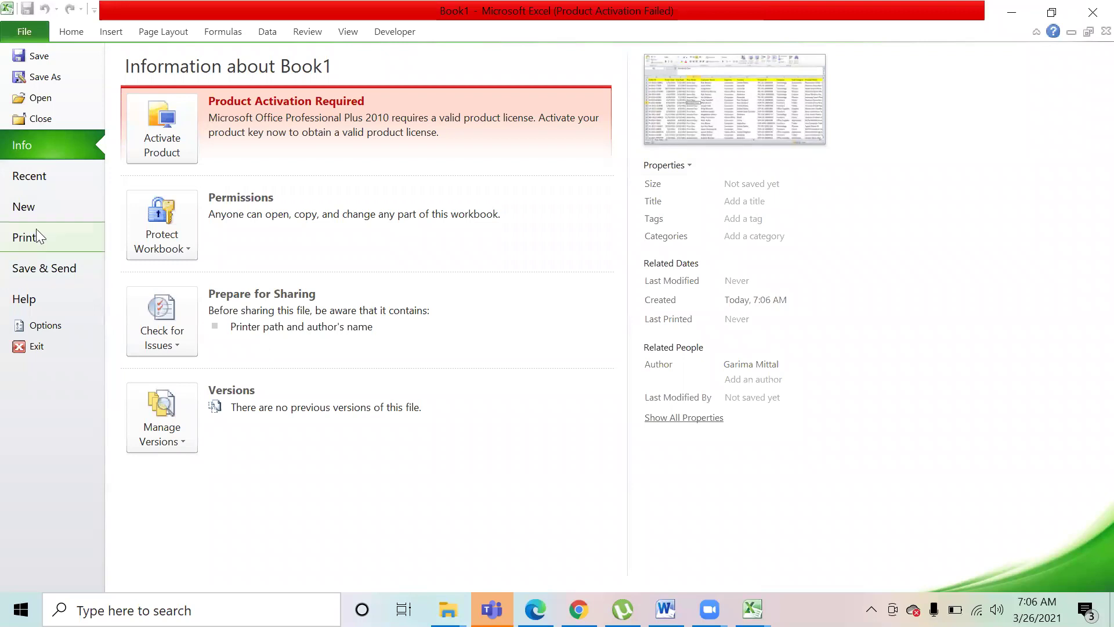
click(52, 79)
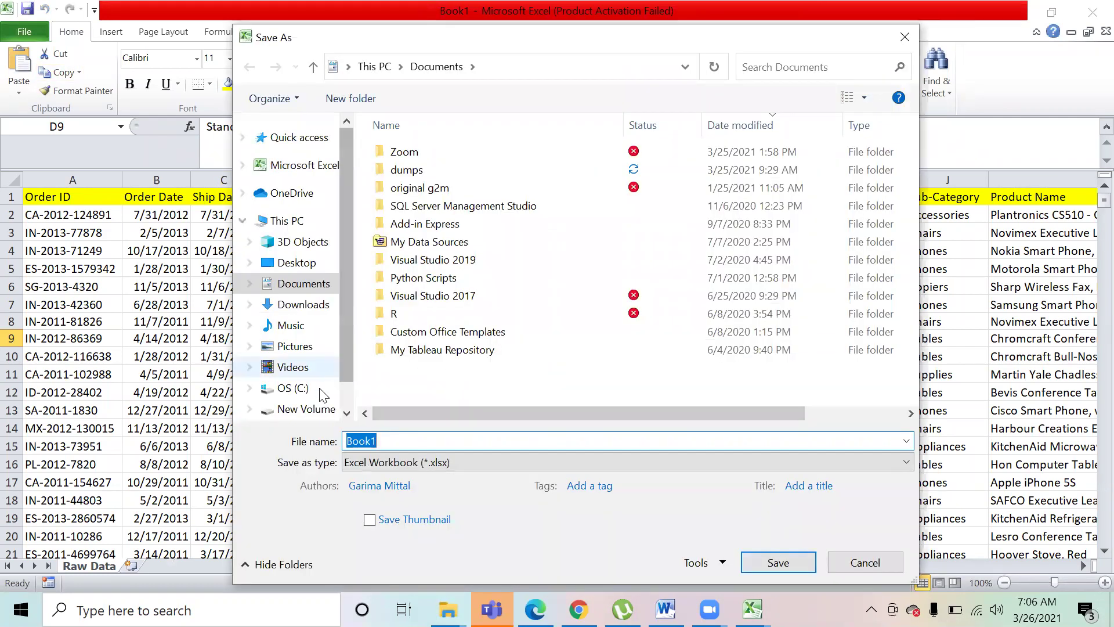
click(315, 410)
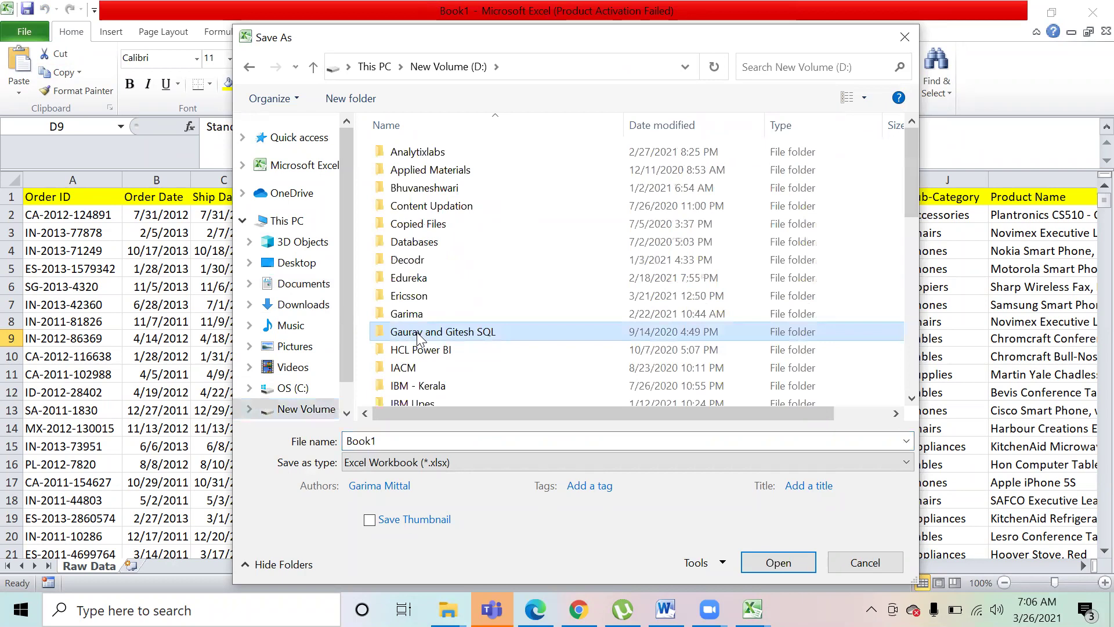
scroll(418, 336, down, 5)
key(Down)
key(Down)
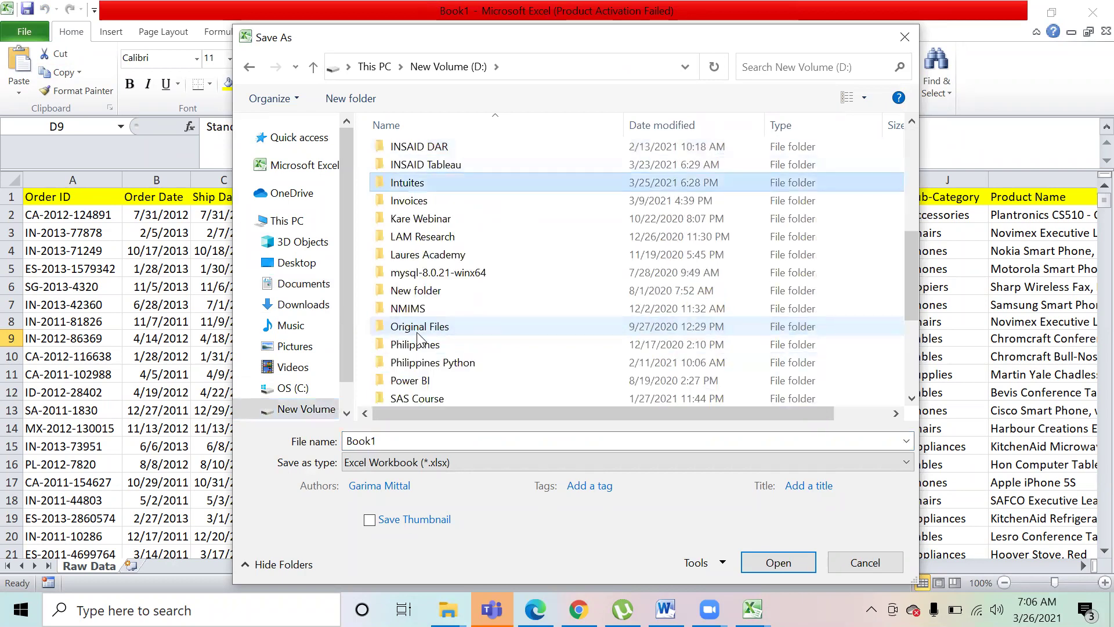
key(Return)
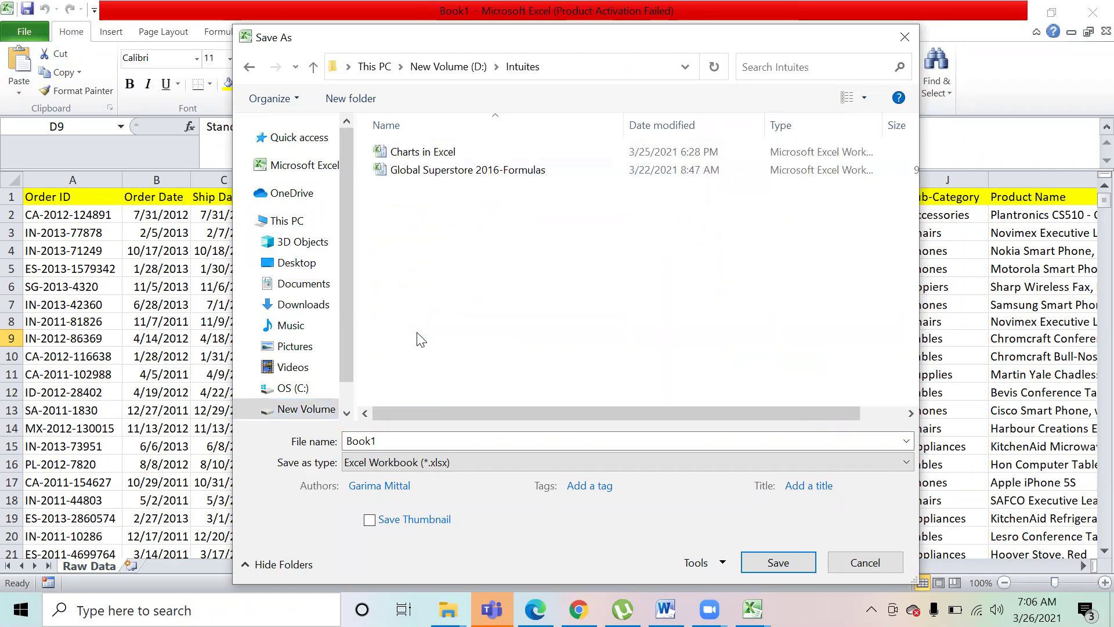
click(472, 442)
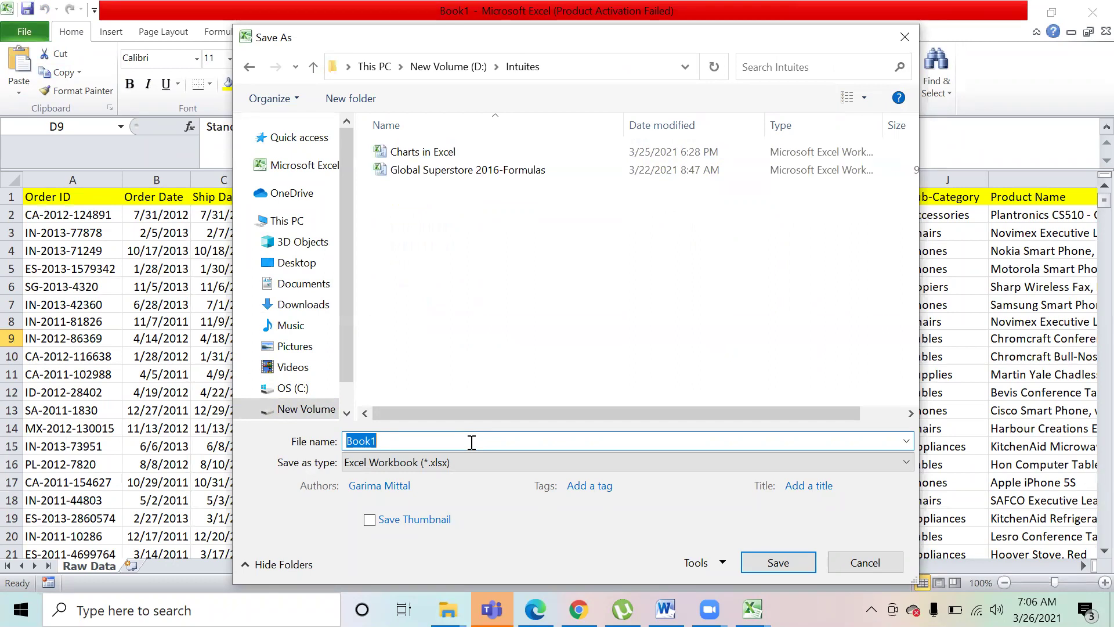
text(RawData)
key(Return)
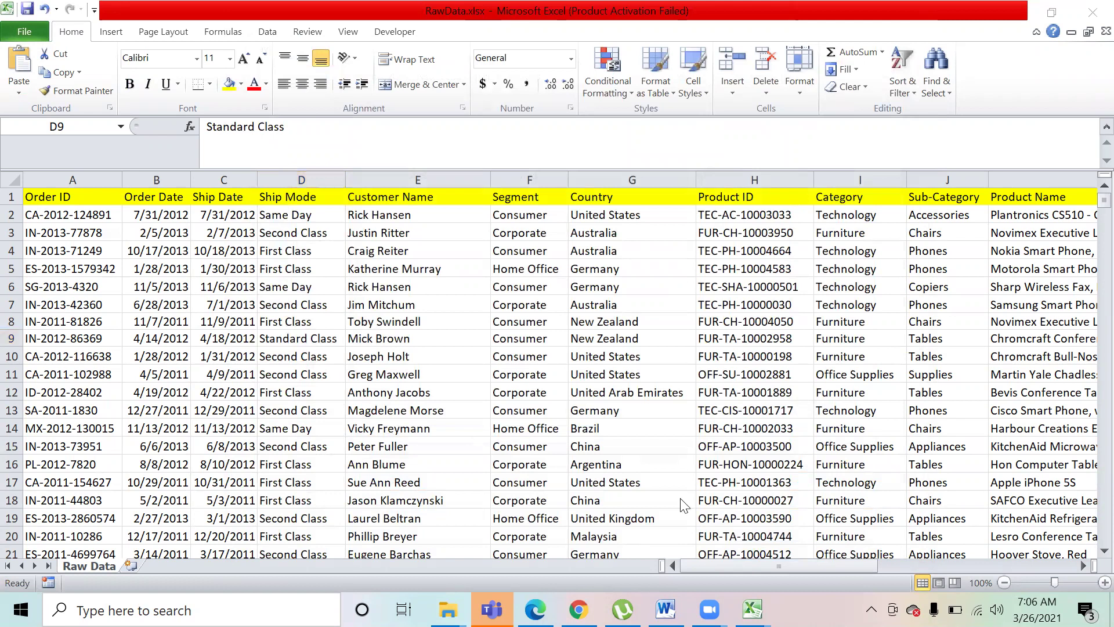
- In Zoom's file selection dialog, open the RawData workbook from the Intuites folder on New Volume (D:)
key(ctrl+o)
click(447, 380)
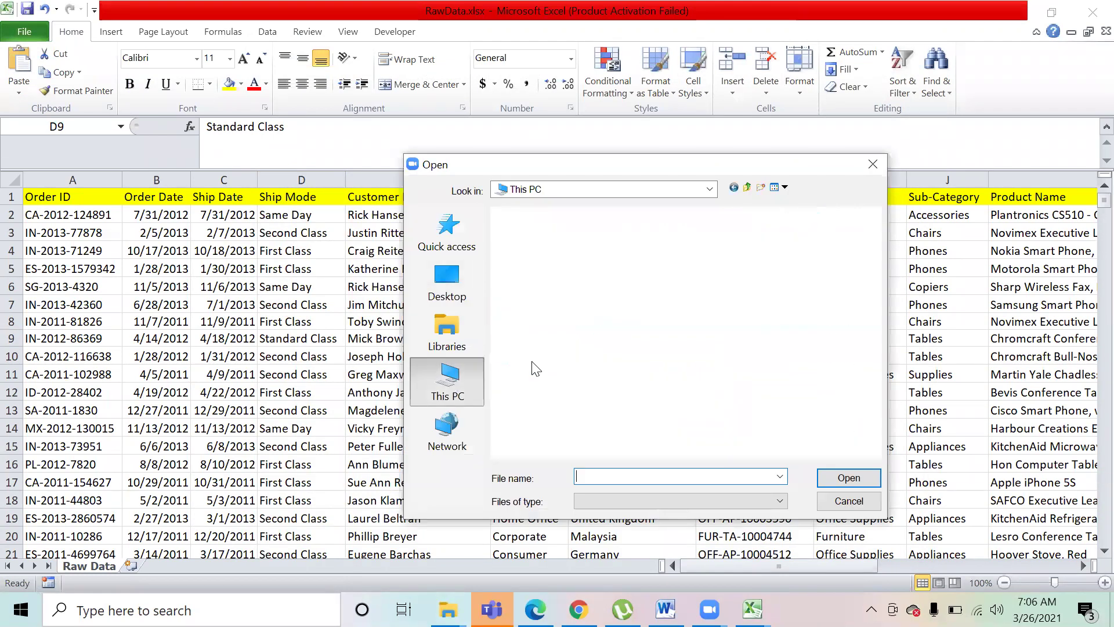
click(564, 354)
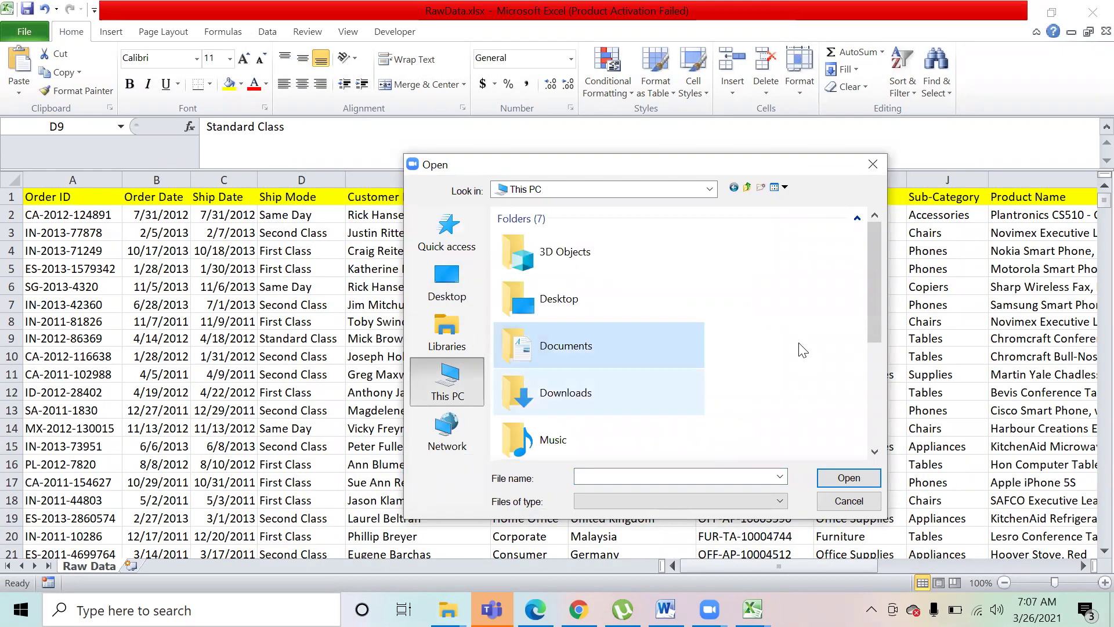
scroll(870, 264, down, 3)
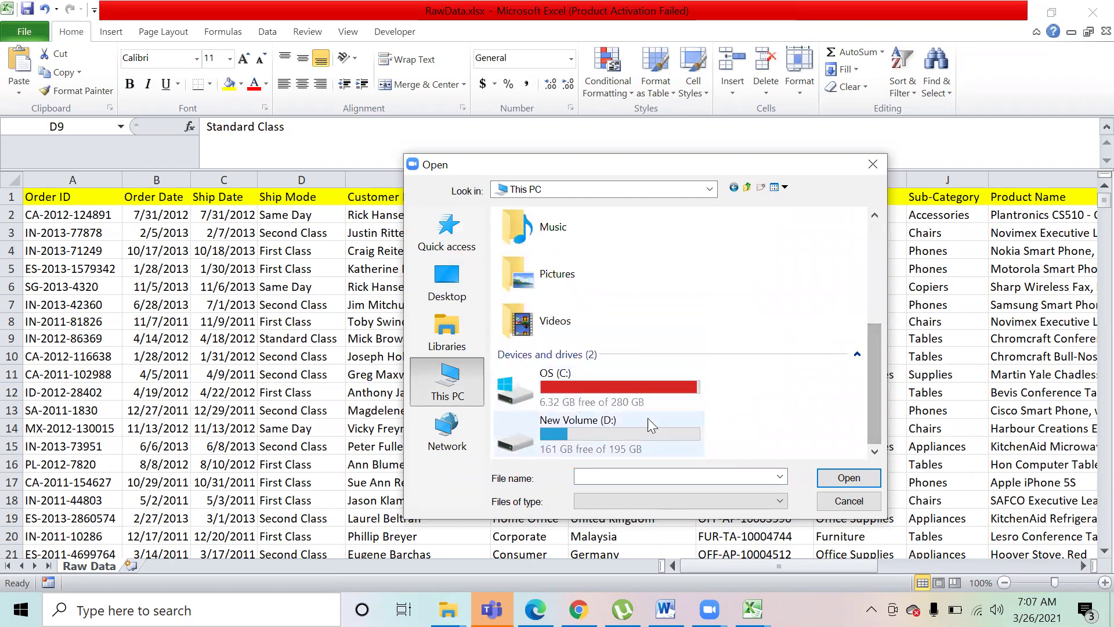
double_click(622, 420)
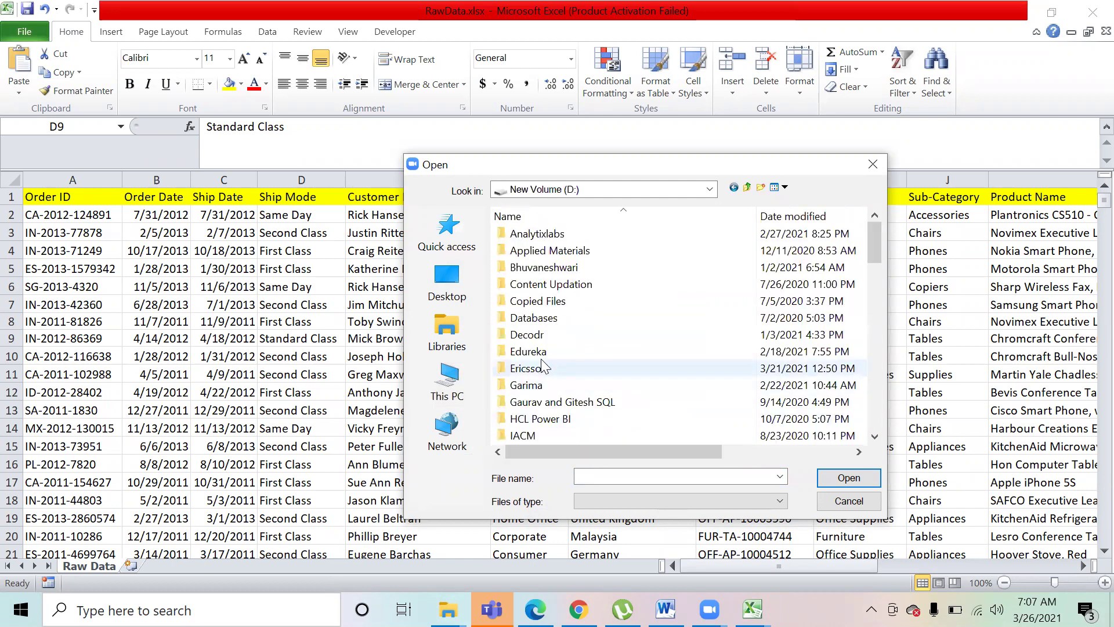
text(in)
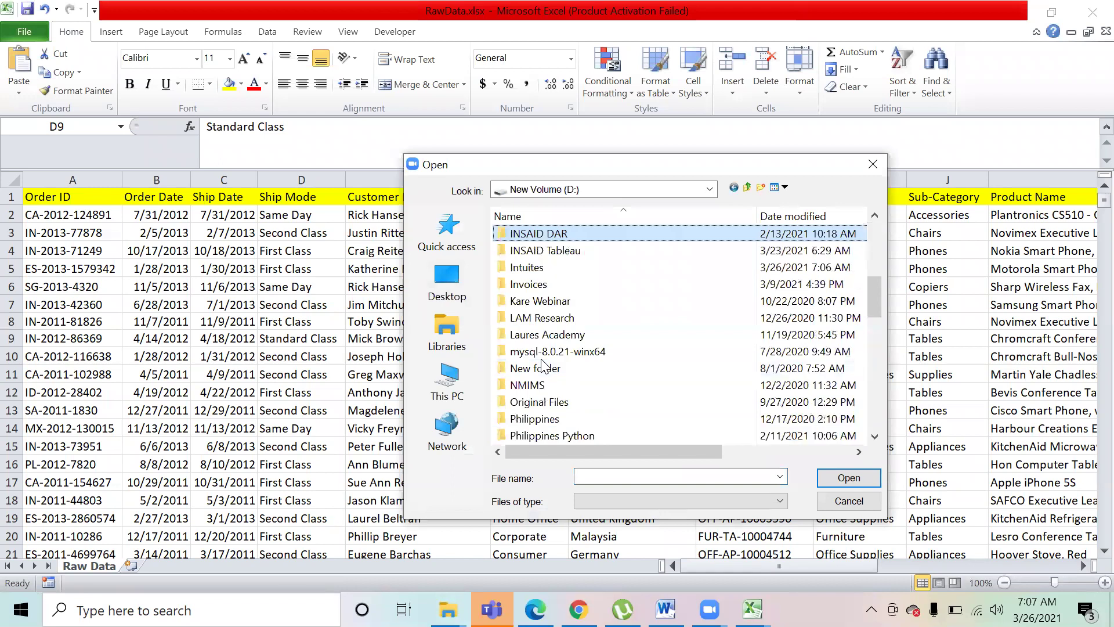
key(Down)
key(Down)
key(Return)
key(Down)
key(Down)
key(Return)
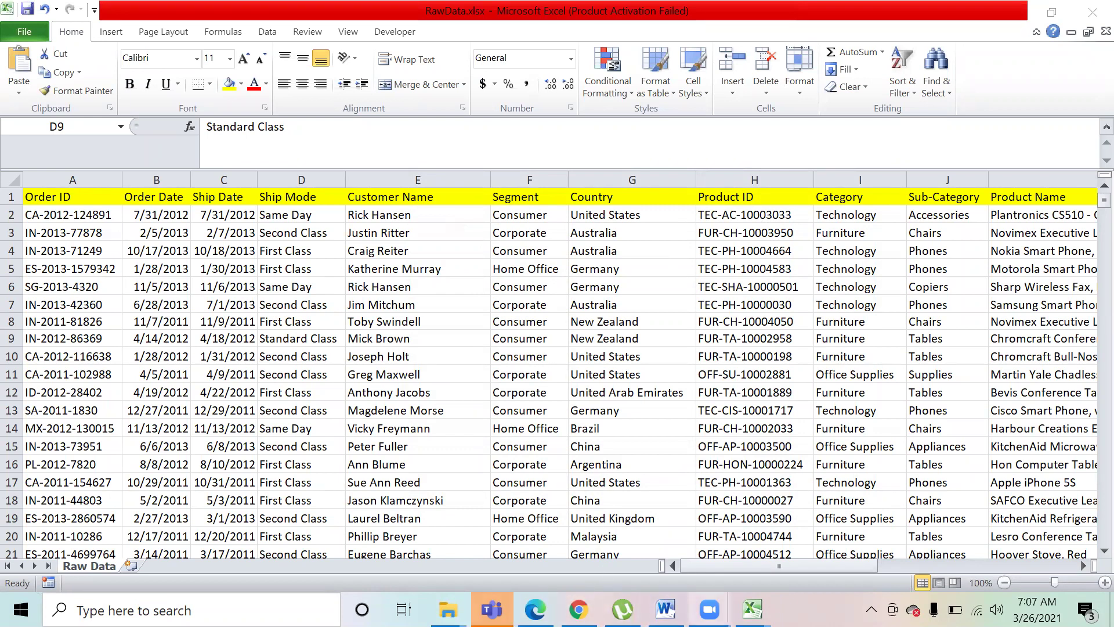
- Bring the RawData.xlsx workbook to the front and close it
mouse_move(710, 609)
mouse_move(753, 610)
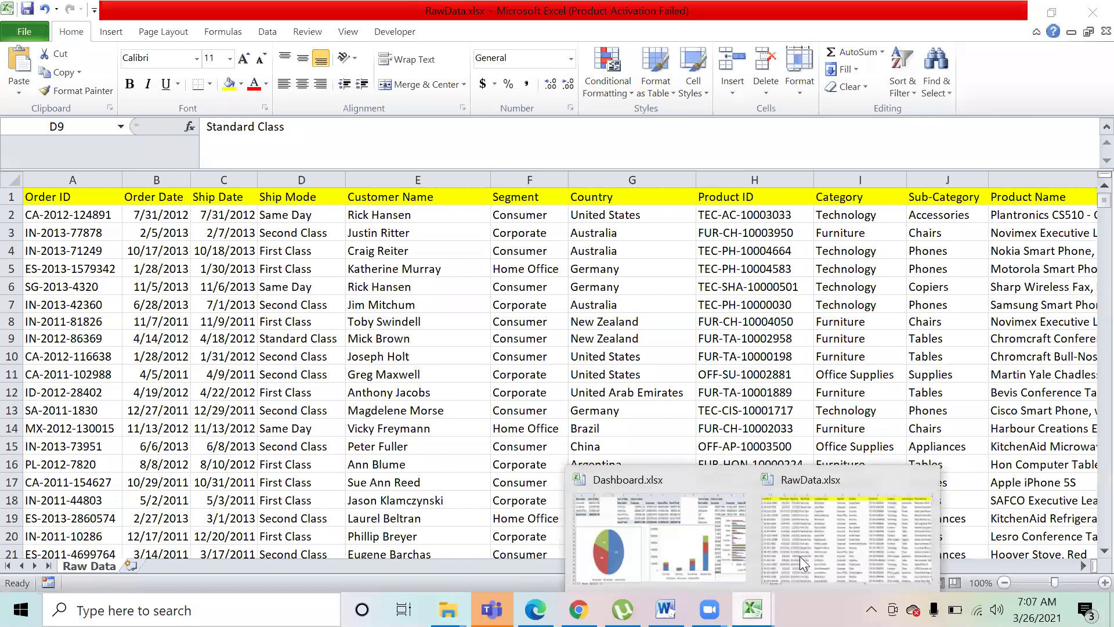
click(847, 523)
click(1093, 12)
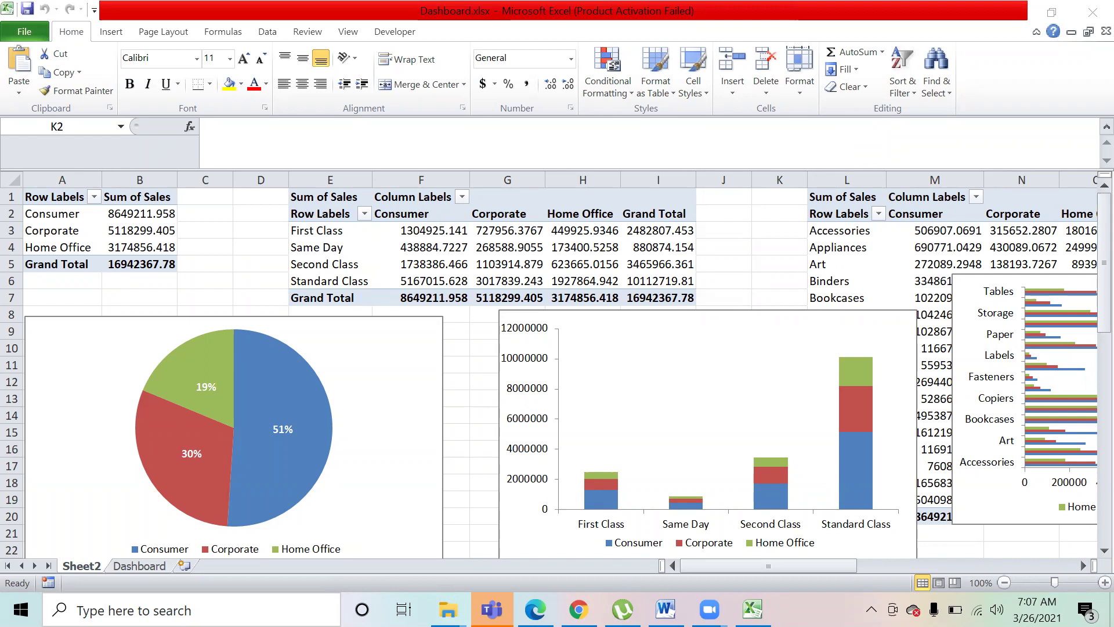
- Switch to File Explorer and view the contents of the Intuites folder on New Volume (D:)
click(752, 609)
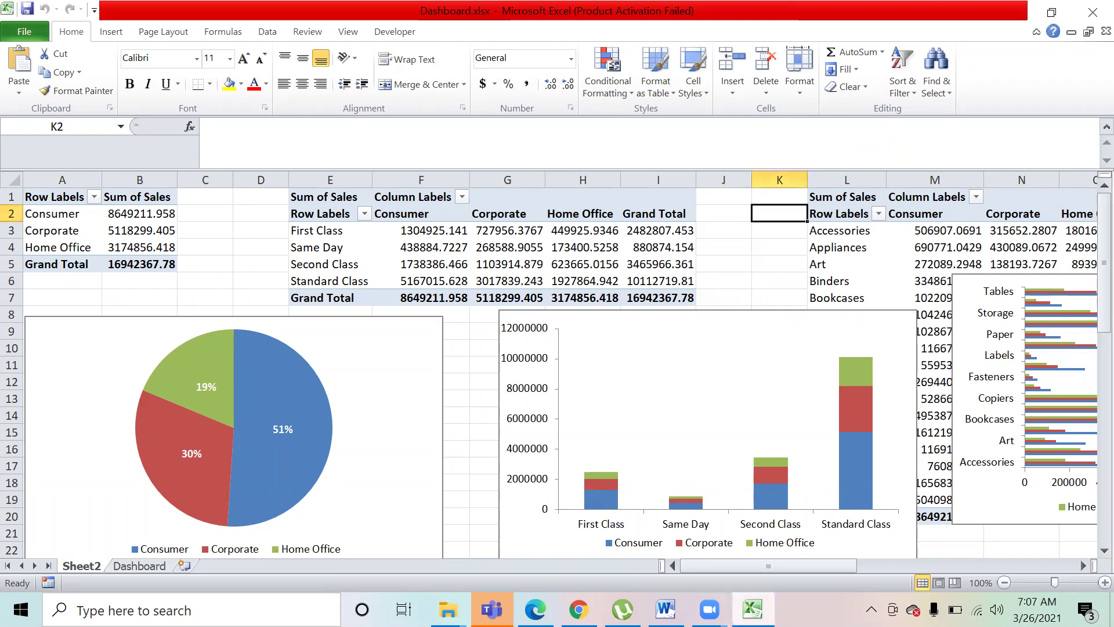
mouse_move(536, 610)
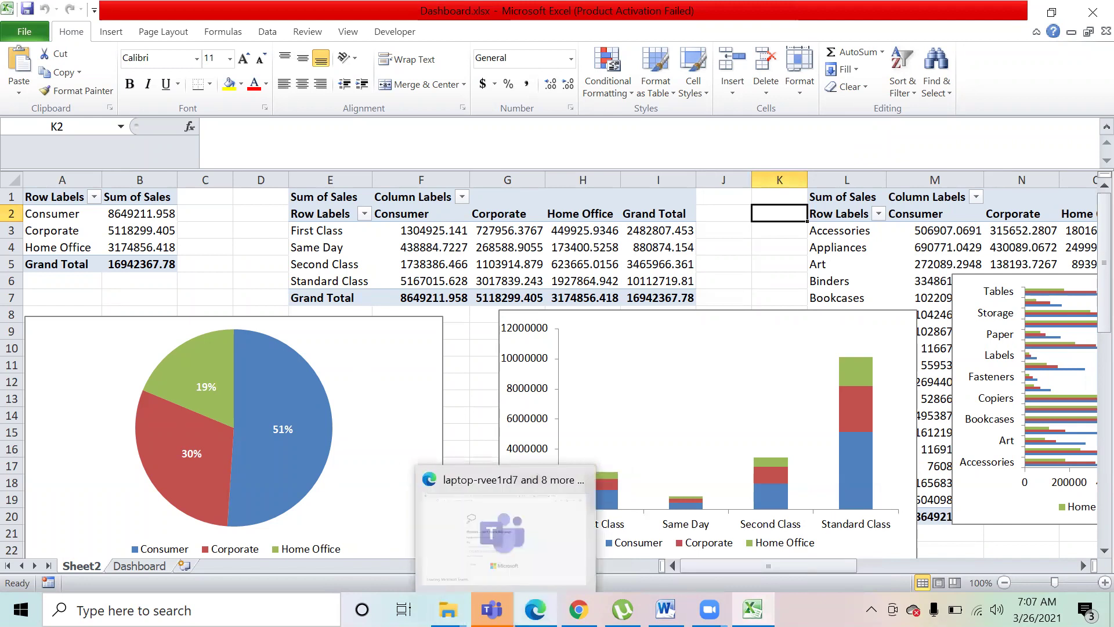
mouse_move(492, 610)
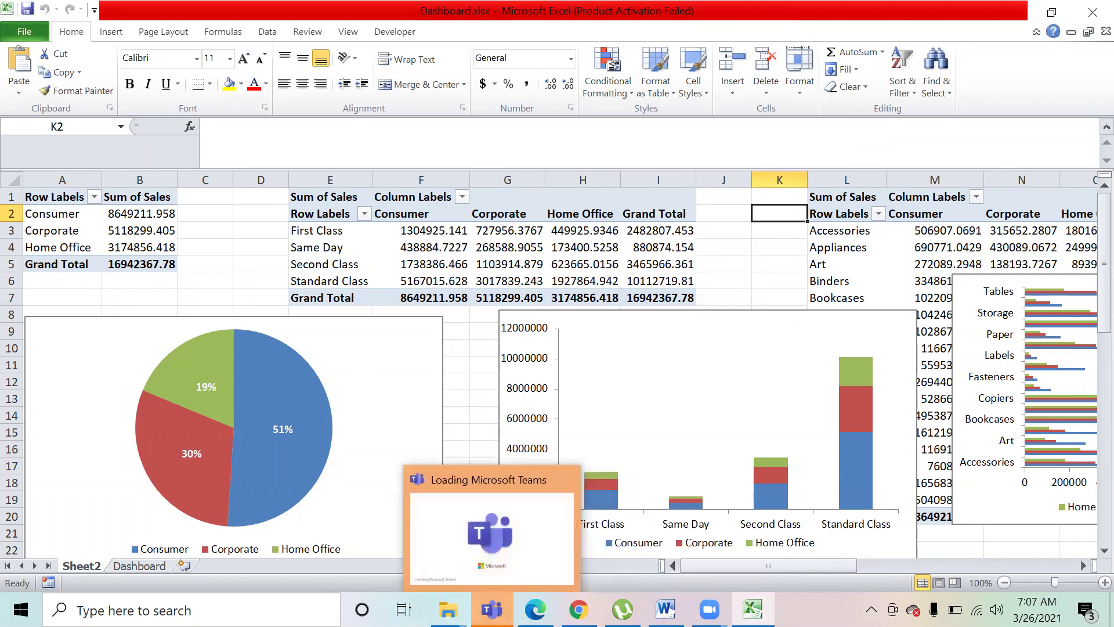
mouse_move(449, 609)
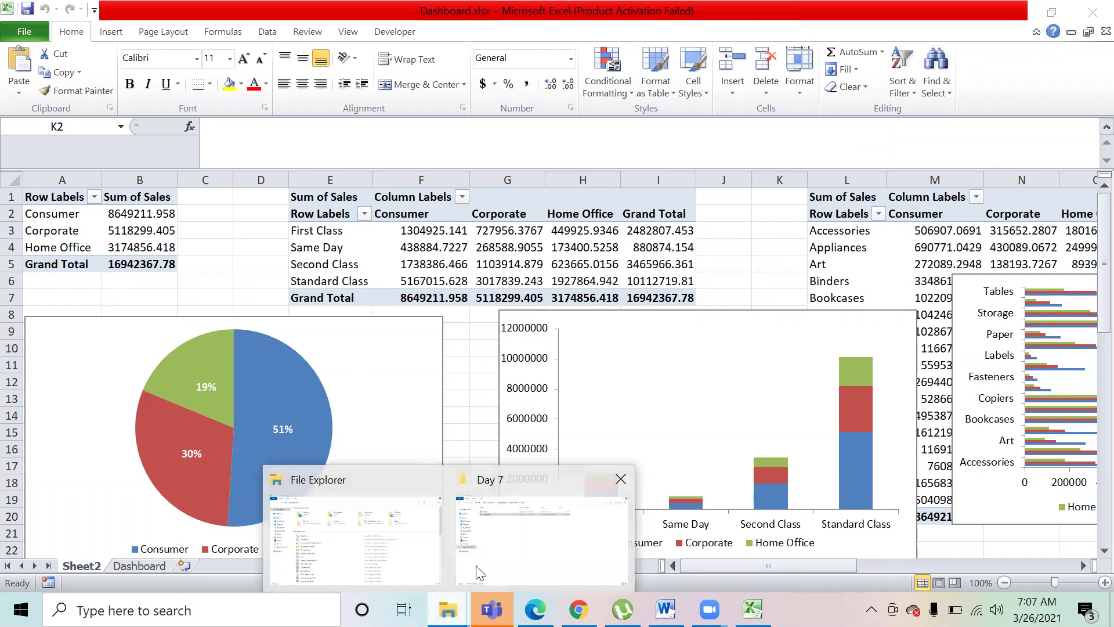
click(510, 562)
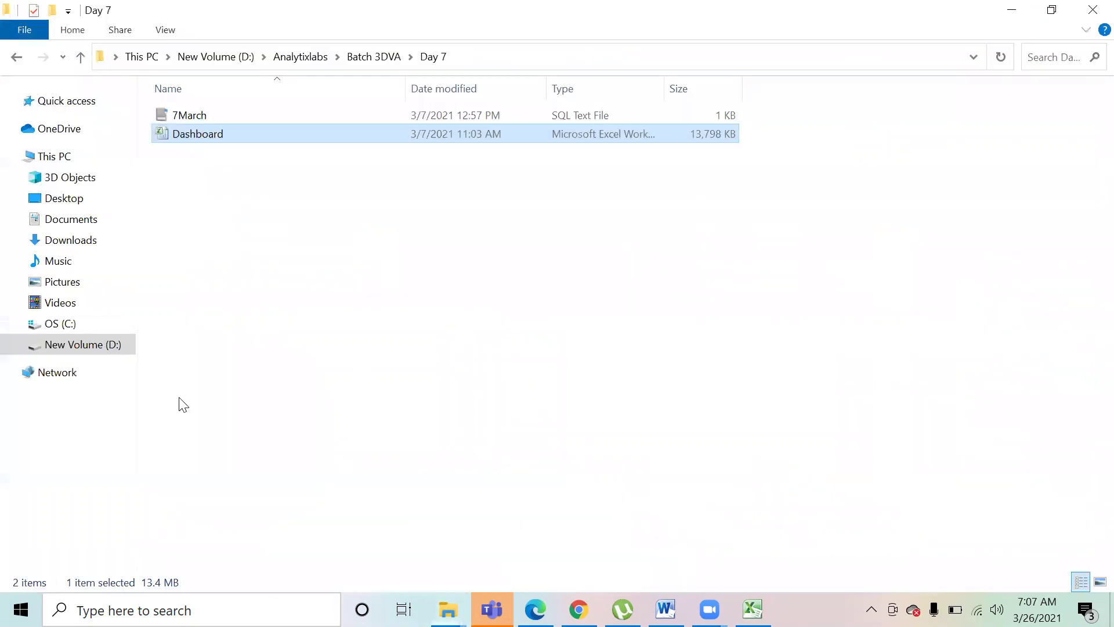
click(93, 350)
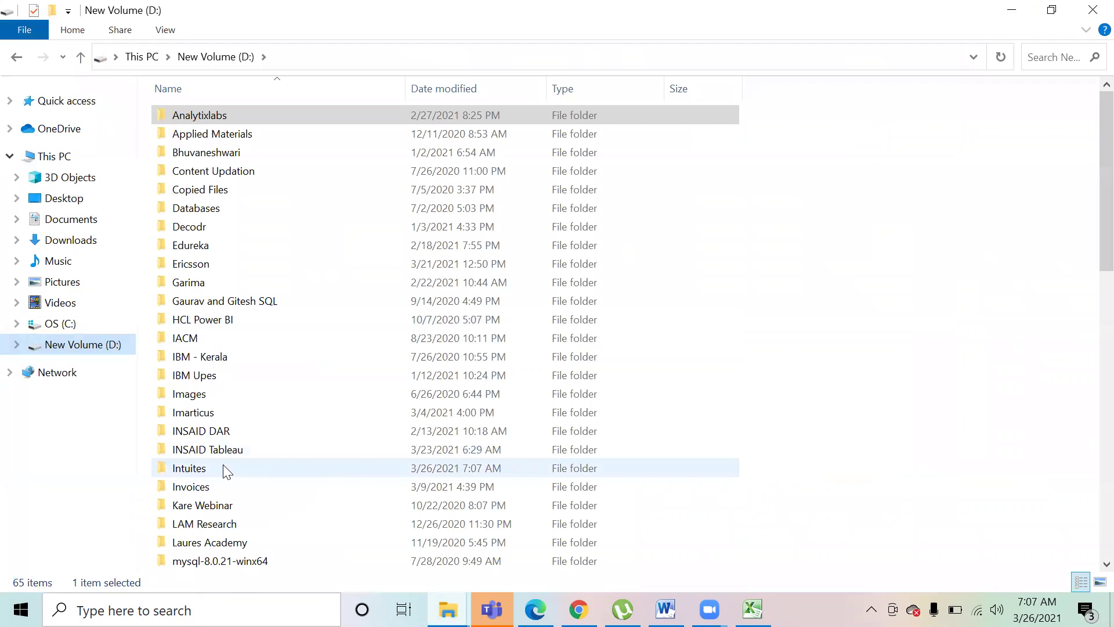
double_click(227, 469)
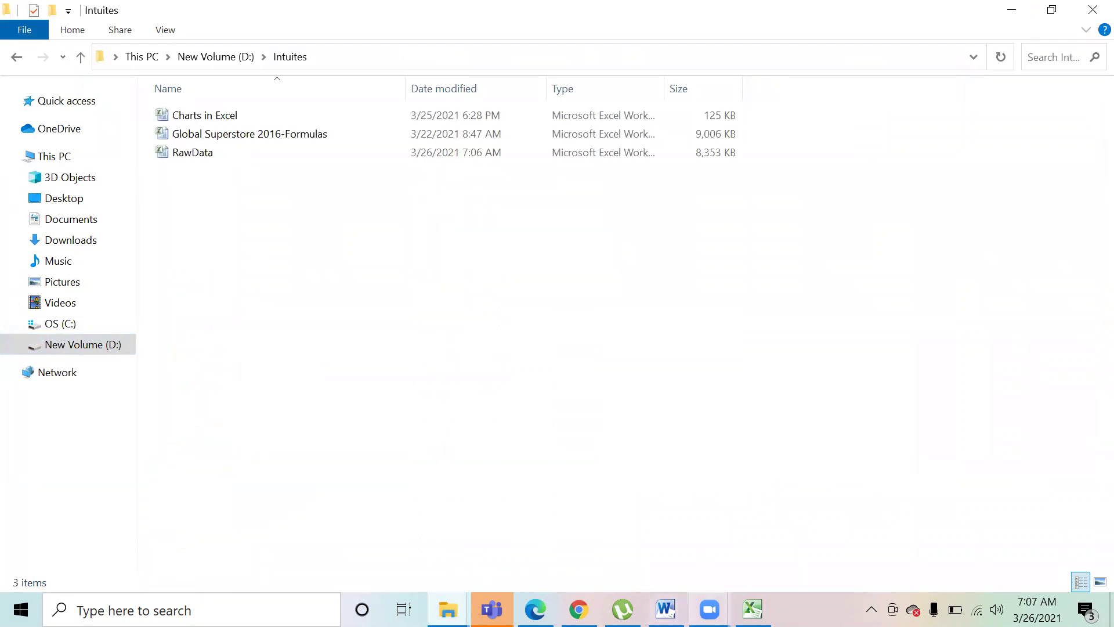
- Return to Excel and close Dashboard.xlsx without saving the changes
click(752, 610)
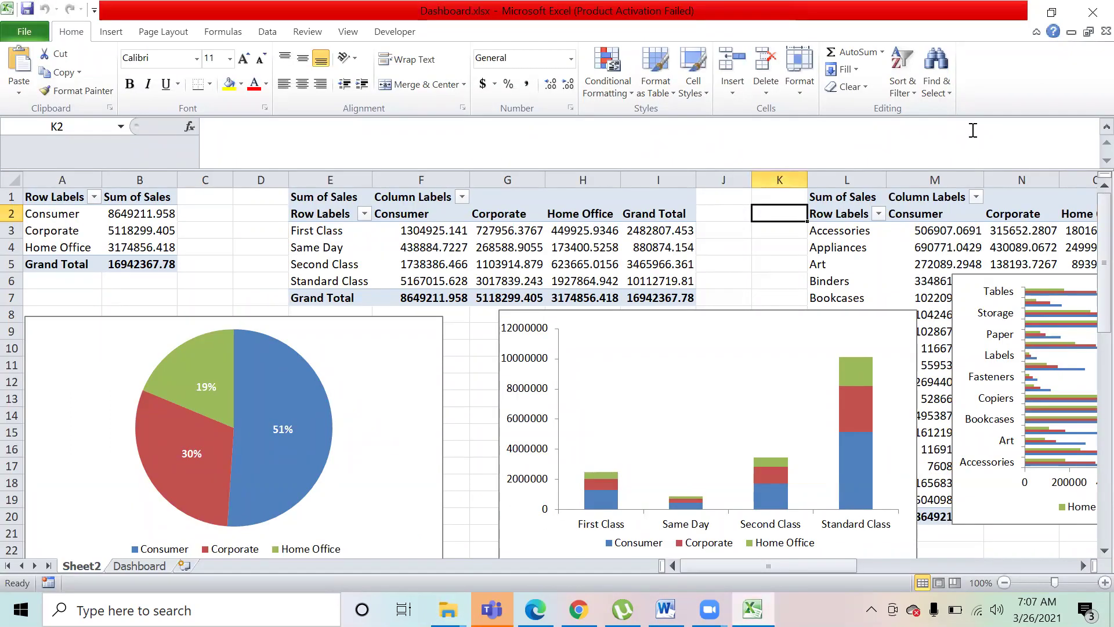
click(1093, 12)
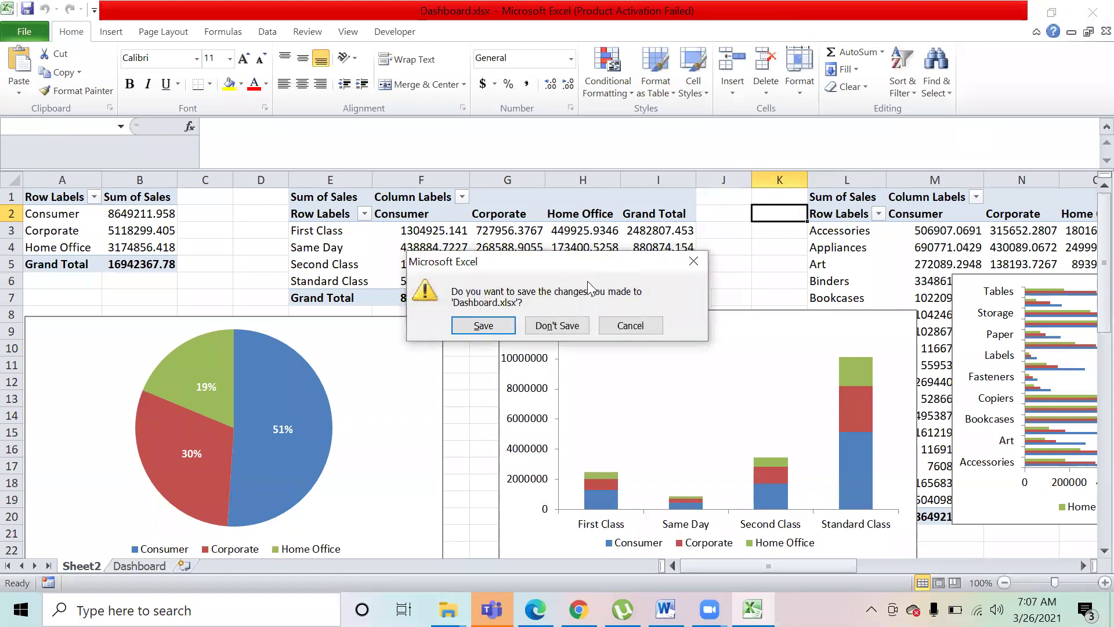
click(558, 325)
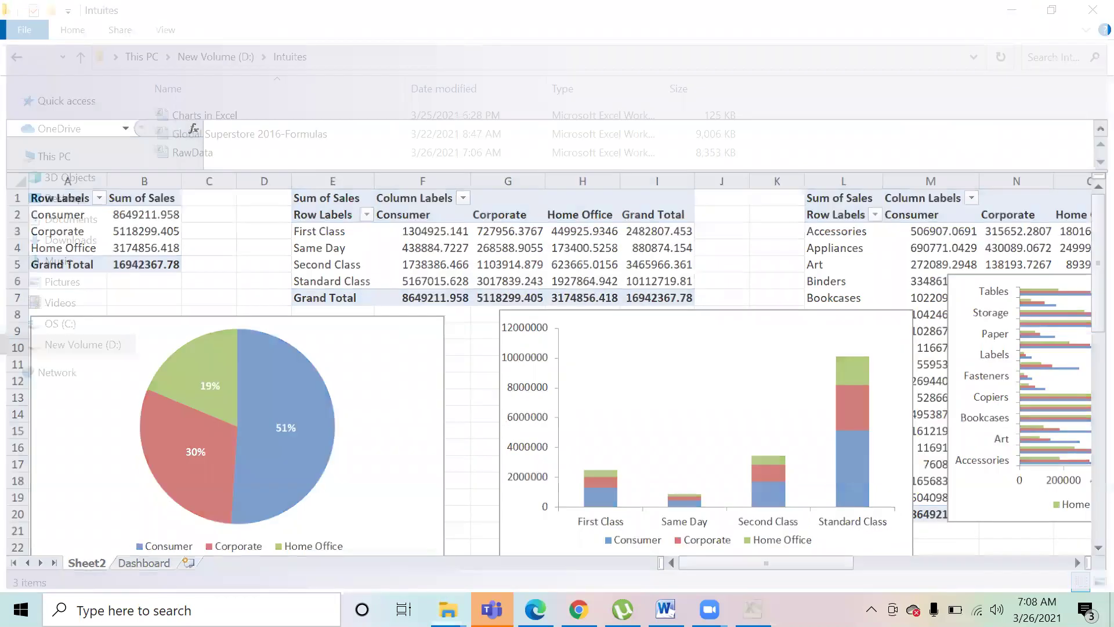
- Reopen Dashboard.xlsx from File Explorer and display its Dashboard sheet
mouse_move(448, 609)
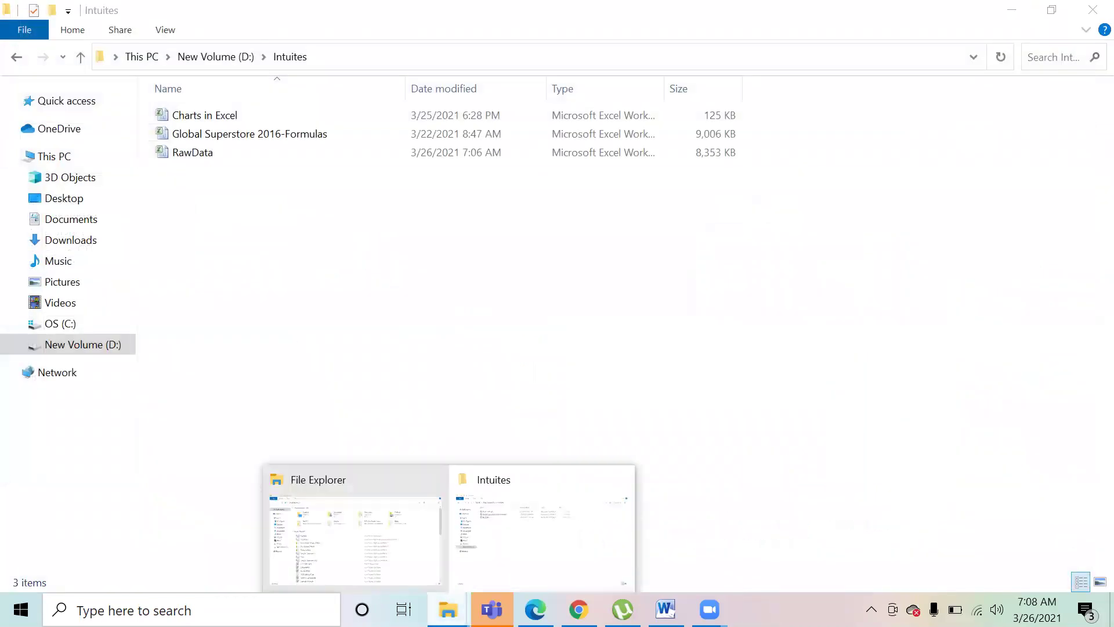
click(513, 561)
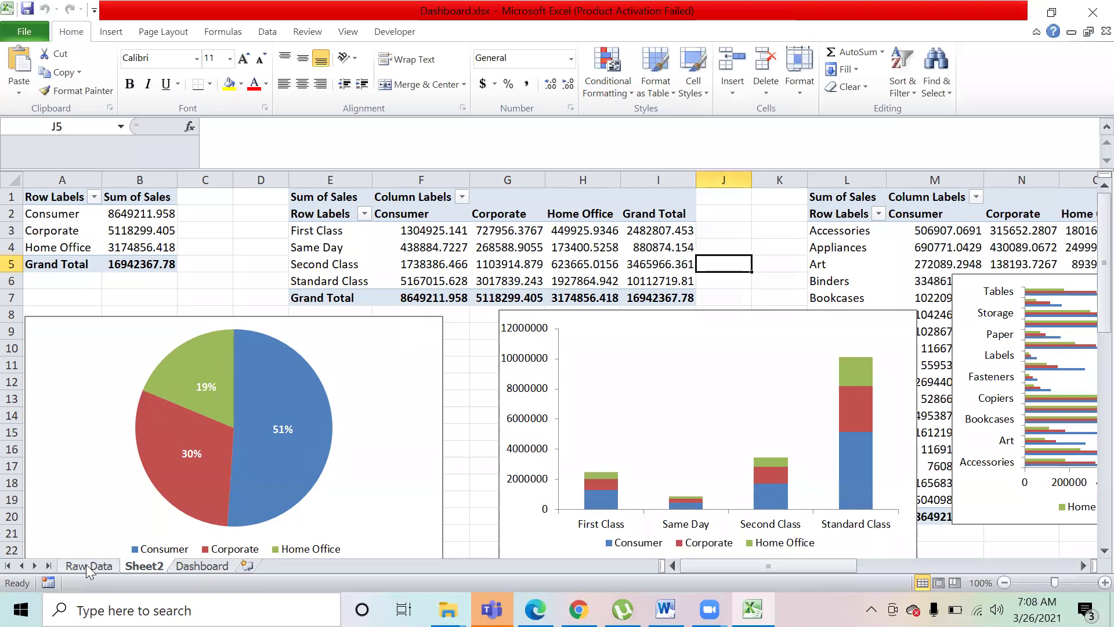
click(203, 566)
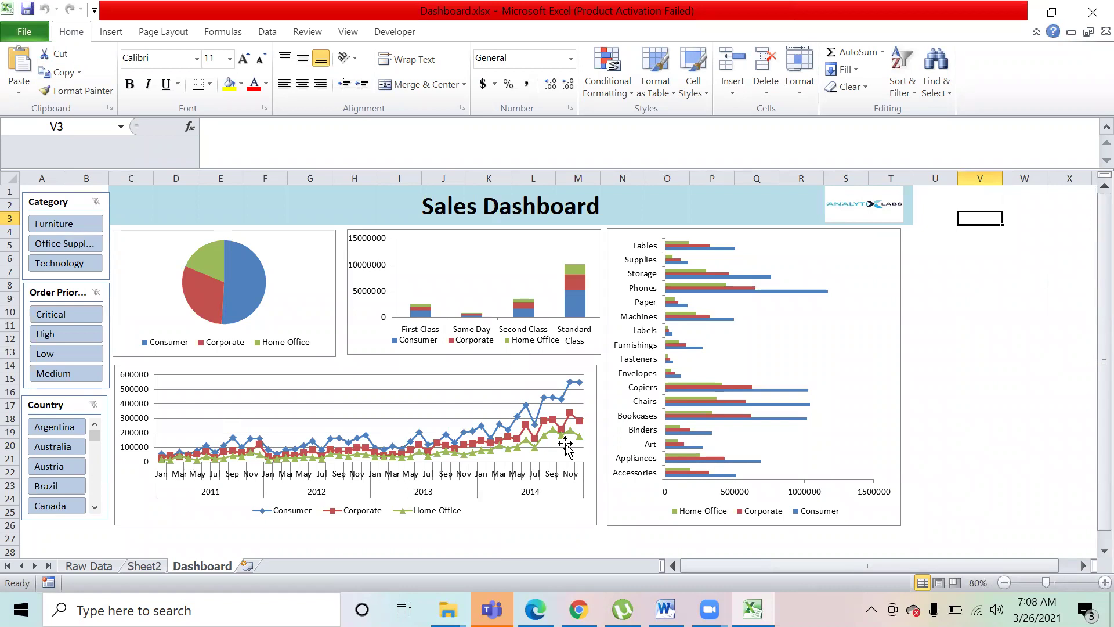
- Display the Raw Data sheet and look over its Segment and Country columns
click(88, 566)
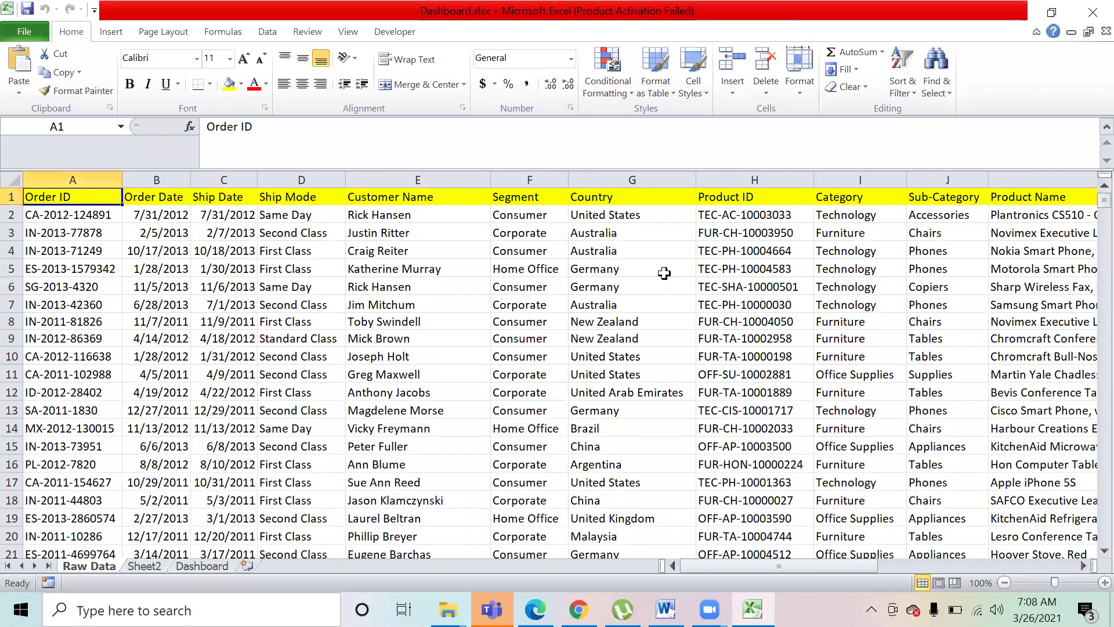
click(468, 357)
click(653, 367)
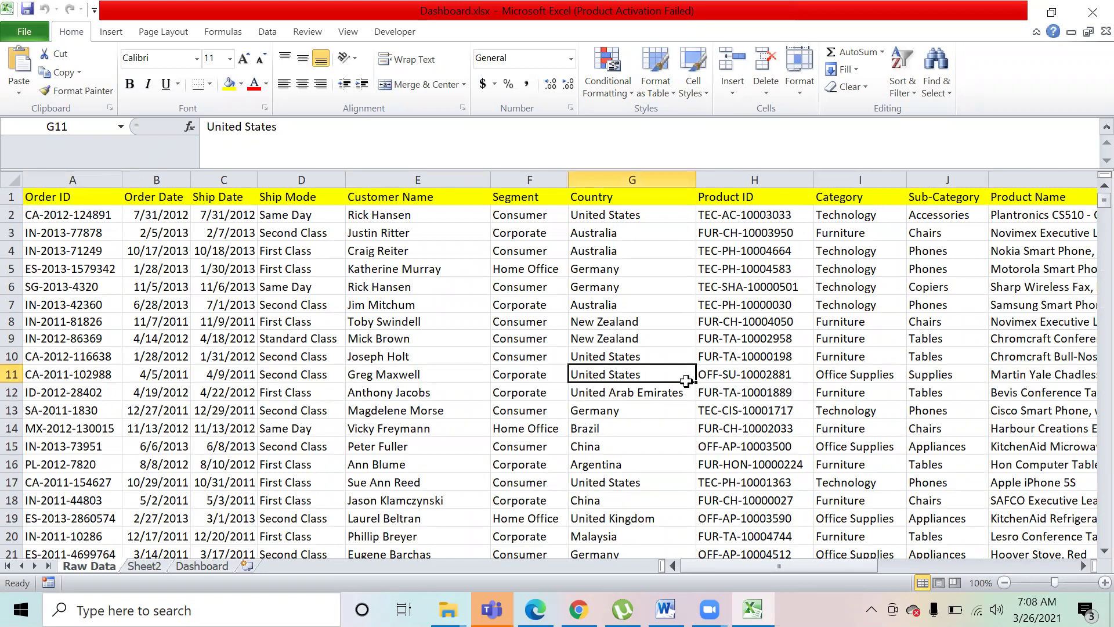
click(533, 285)
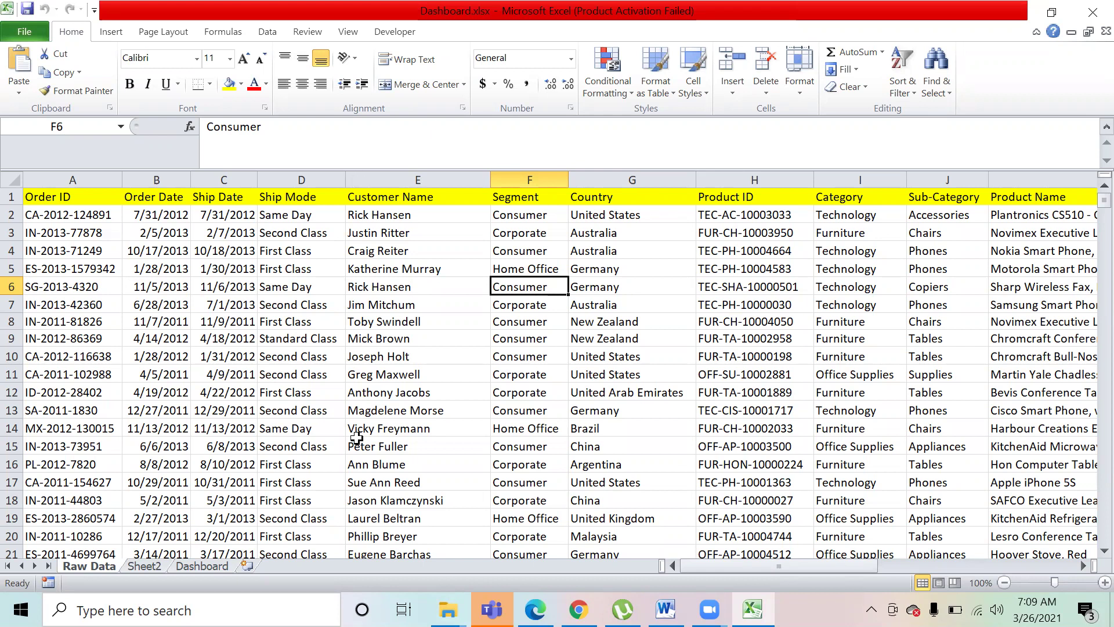
click(245, 566)
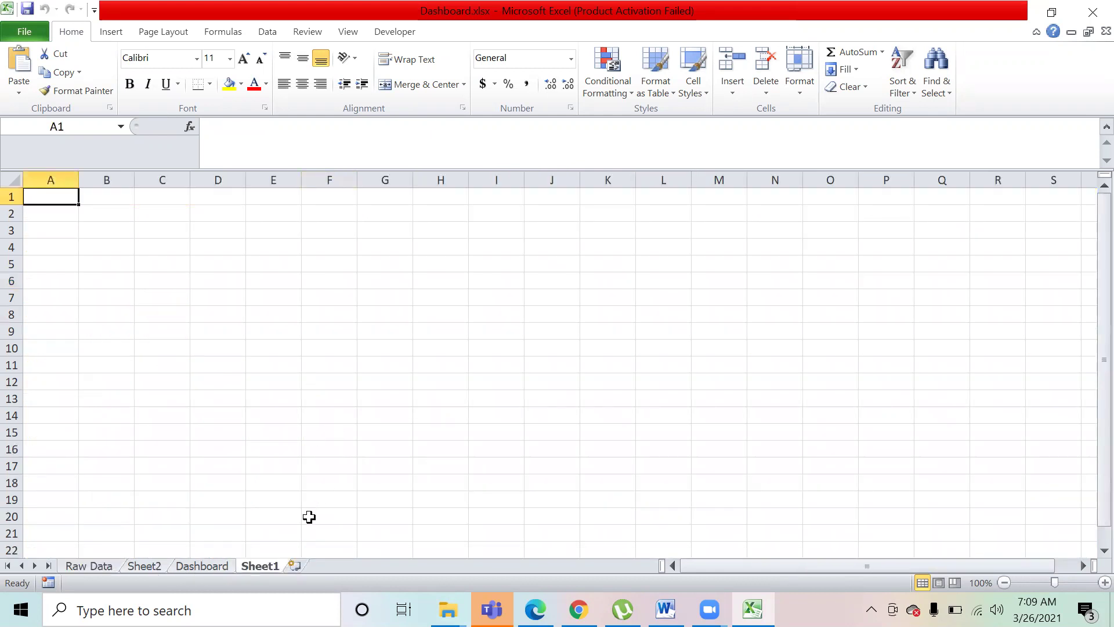
right_click(271, 570)
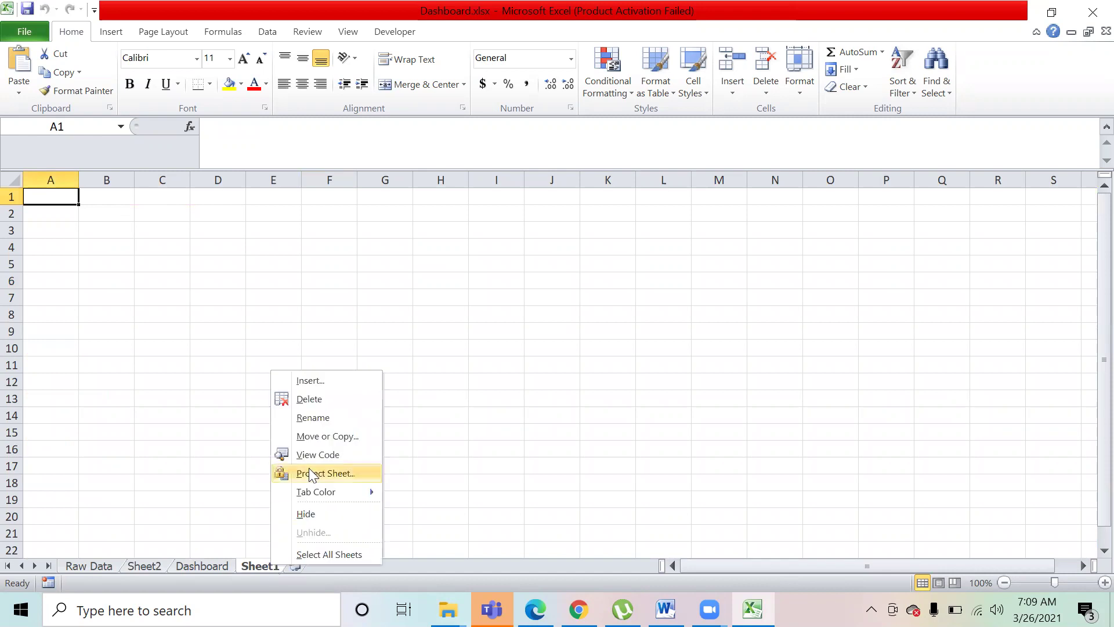
click(326, 397)
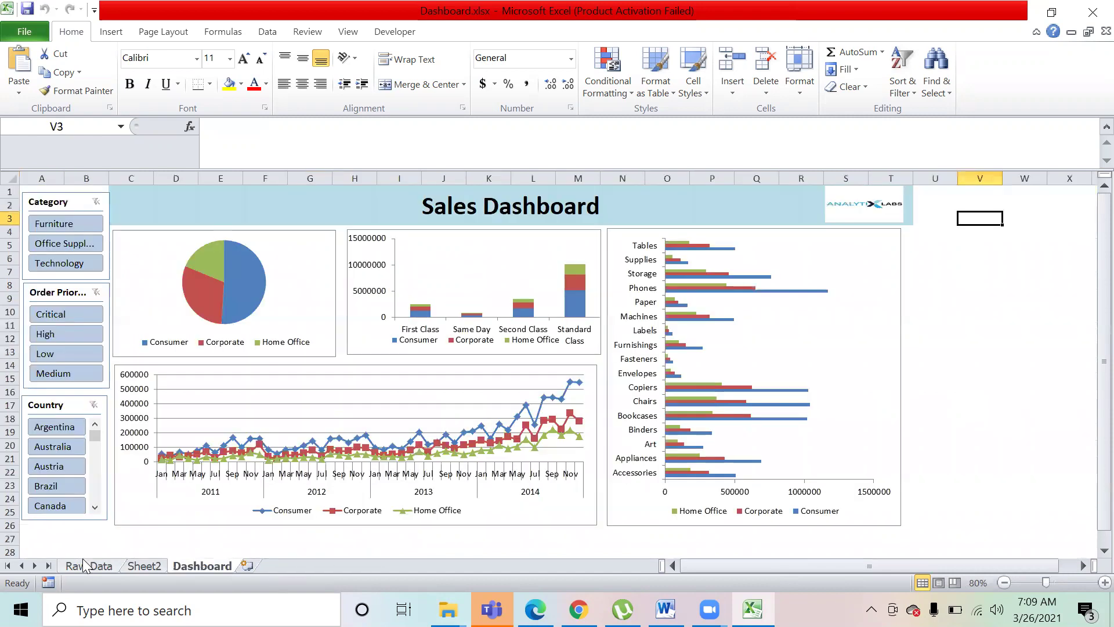
- Create a PivotTable on a new worksheet from Raw Data range $A$1:$Q$68822, keeping it separate from the existing report
click(84, 566)
click(325, 299)
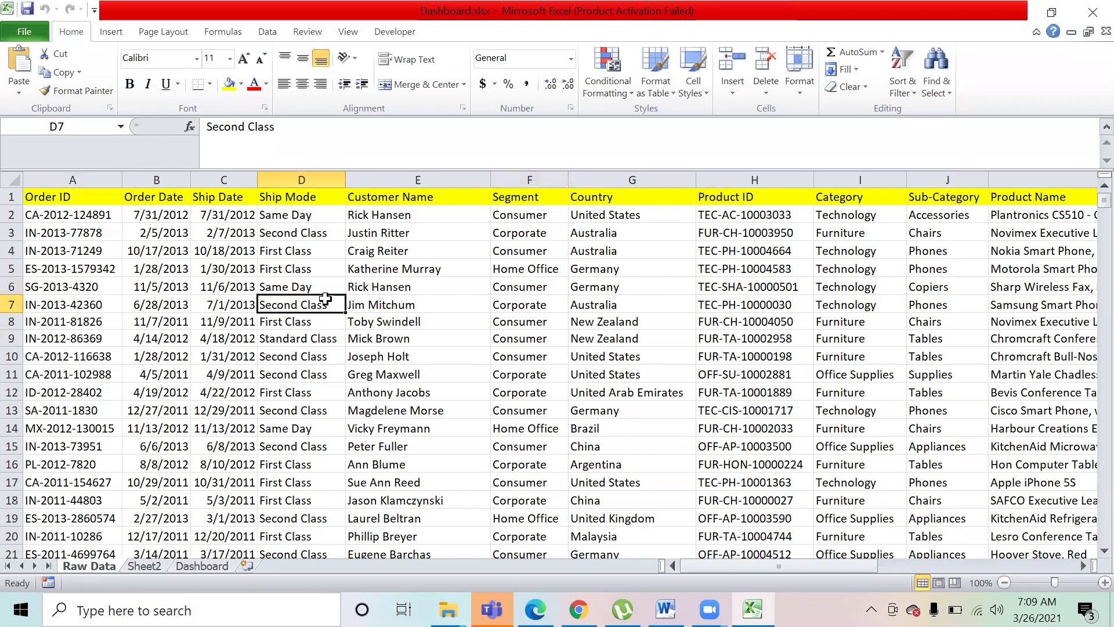
key(alt+d)
key(p)
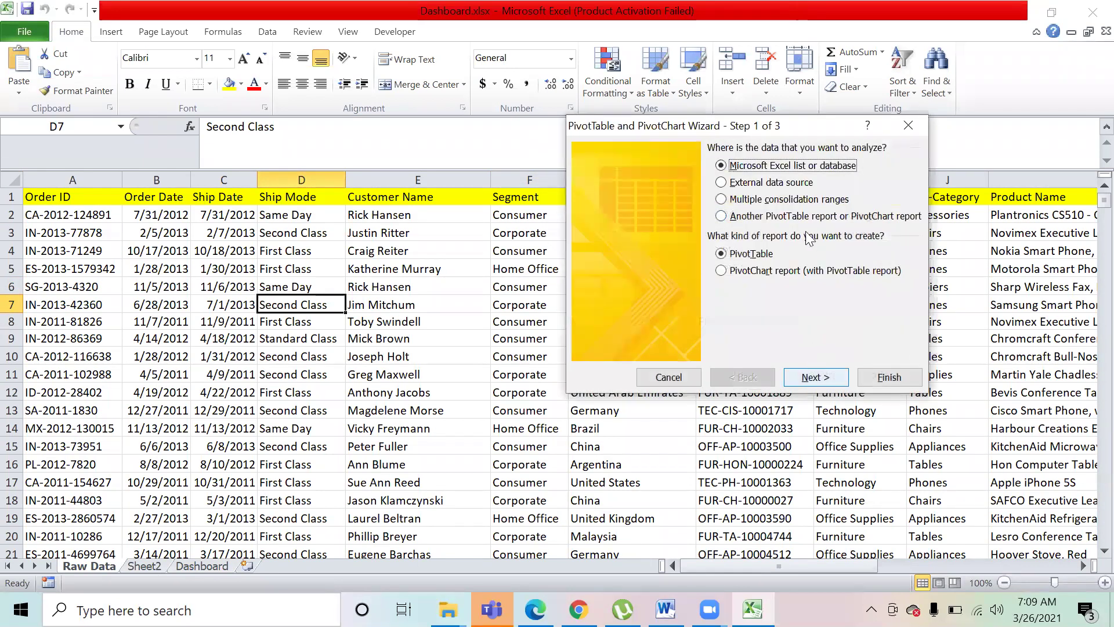
click(818, 377)
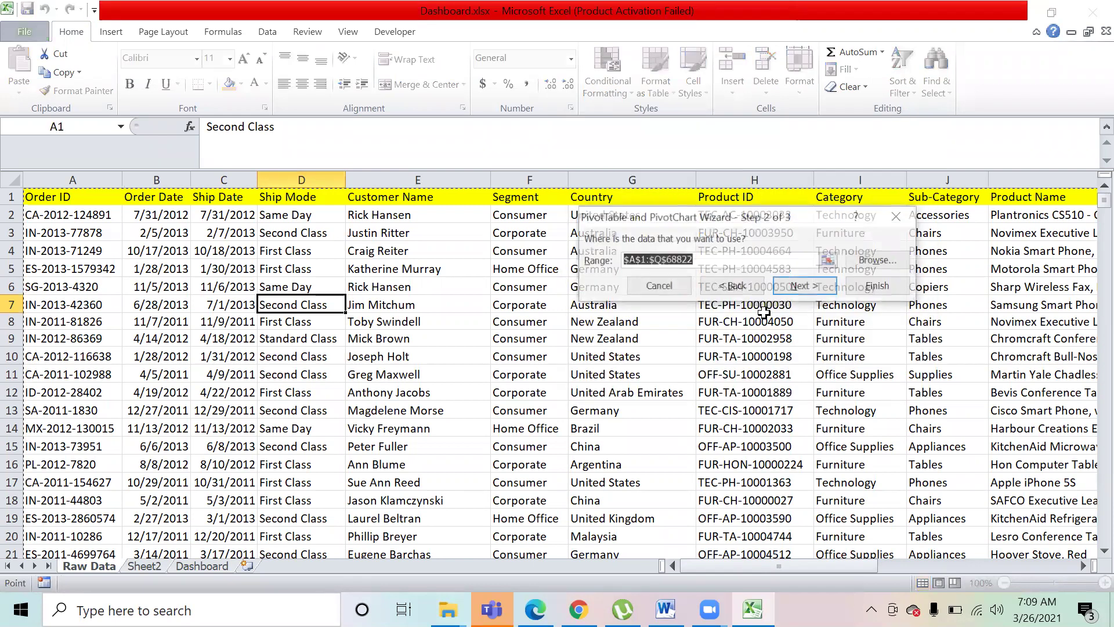
click(802, 287)
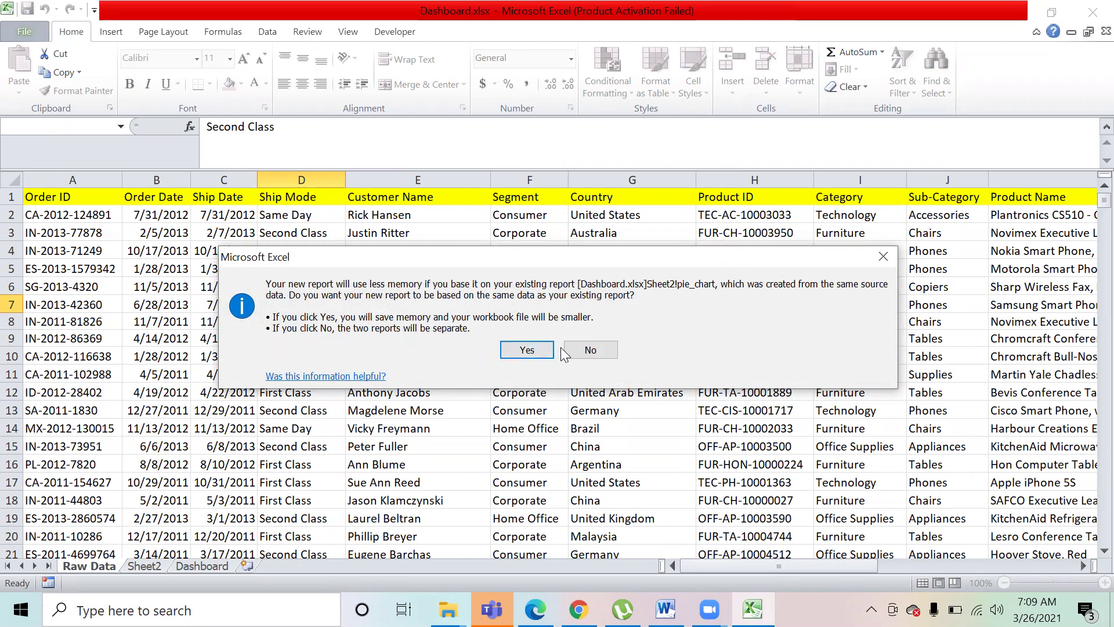
click(588, 351)
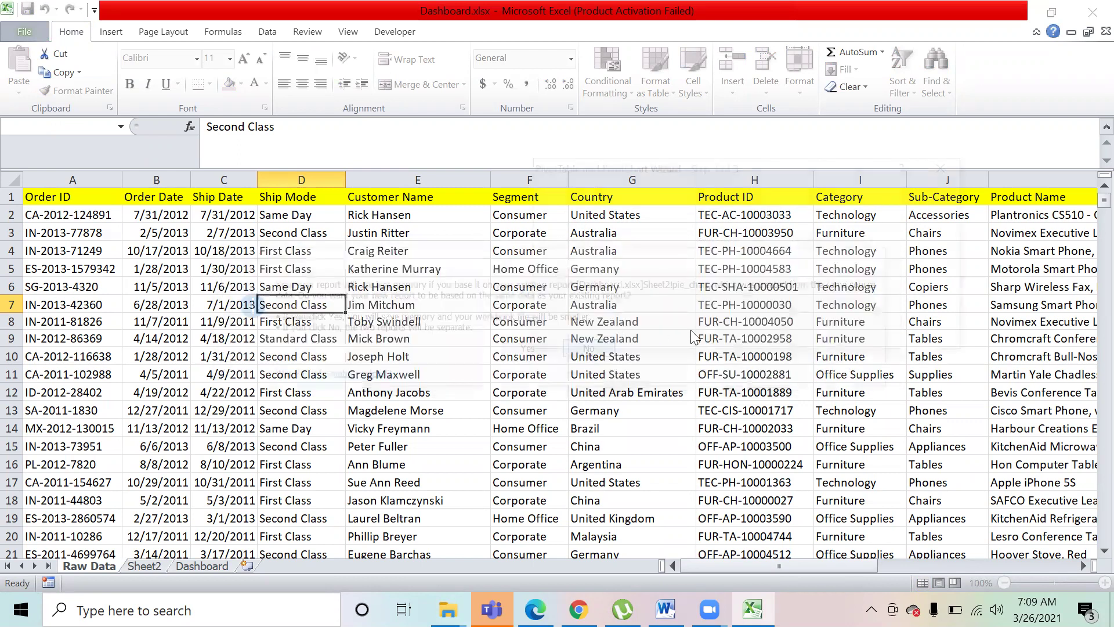
click(941, 338)
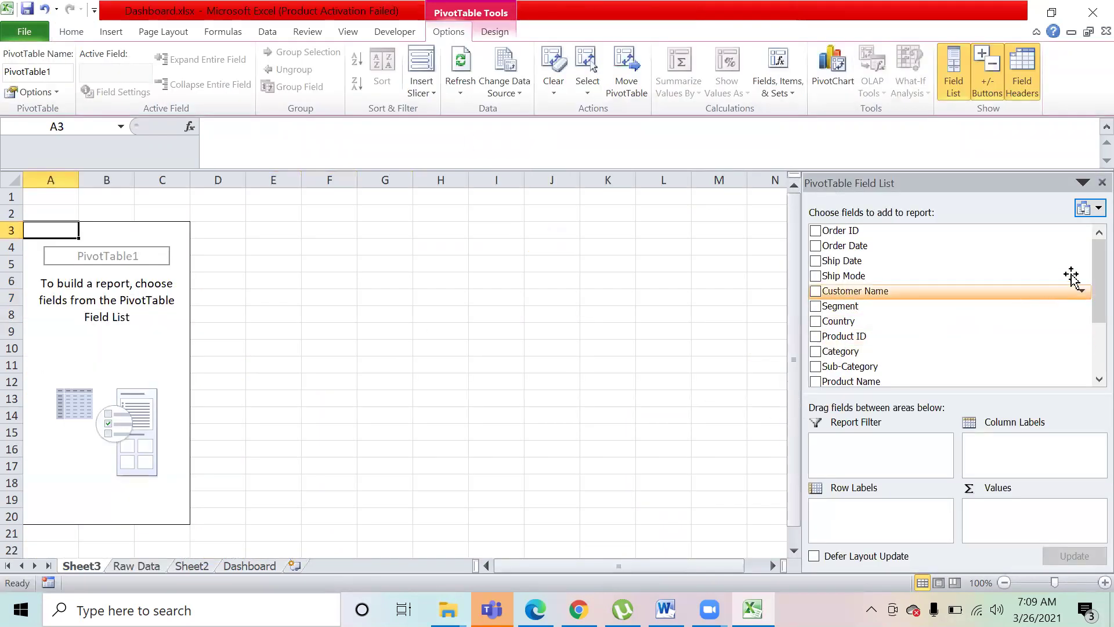
- Review the new pivot table's available fields and check the Raw Data and Dashboard sheets before returning to Sheet3
mouse_move(1091, 271)
mouse_down()
mouse_move(1088, 324)
mouse_move(1083, 269)
mouse_up()
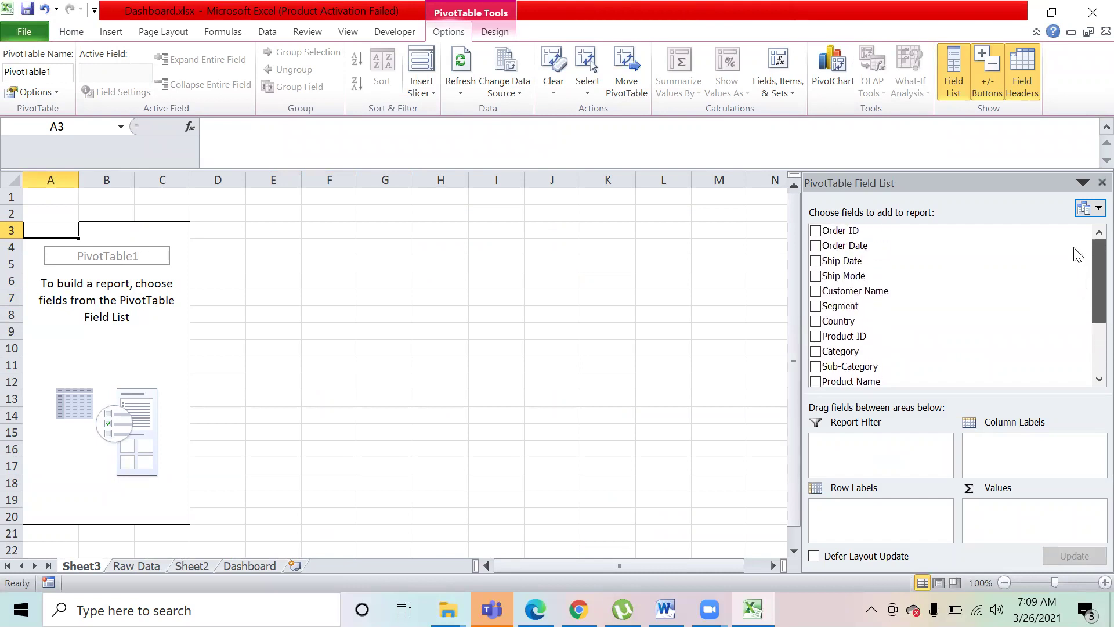
scroll(1081, 307, down, 2)
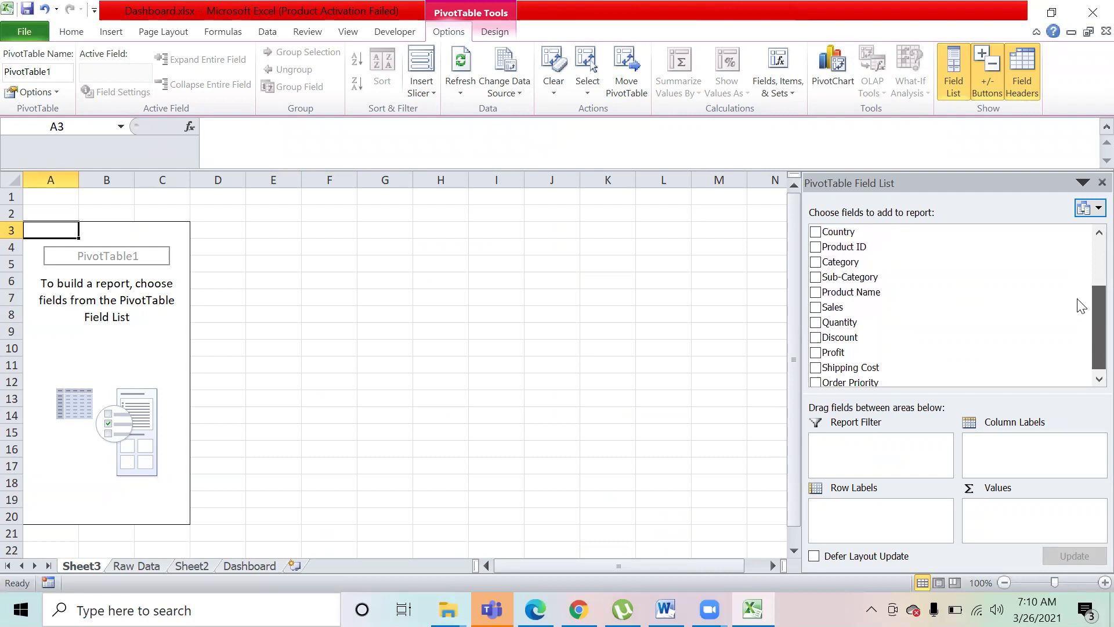
scroll(1045, 301, up, 1)
click(139, 567)
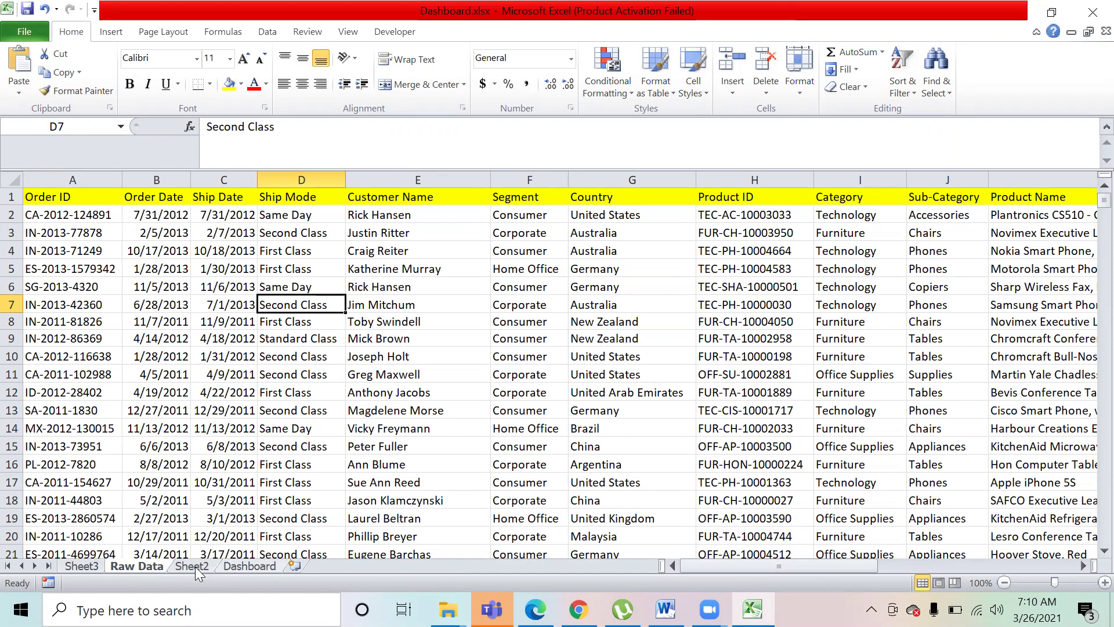
click(250, 565)
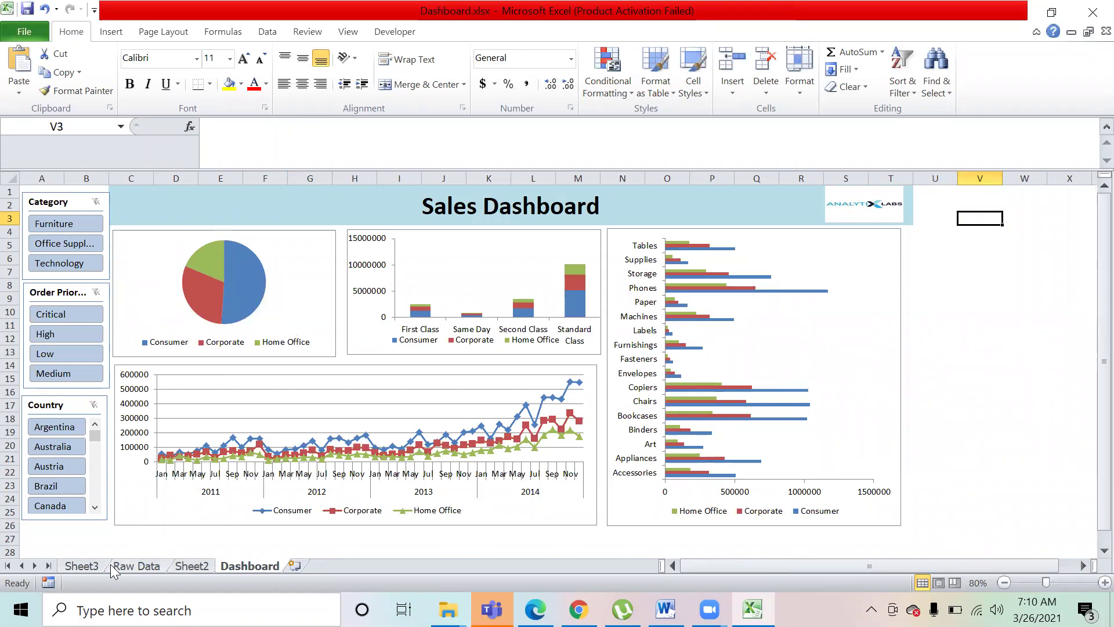
click(87, 565)
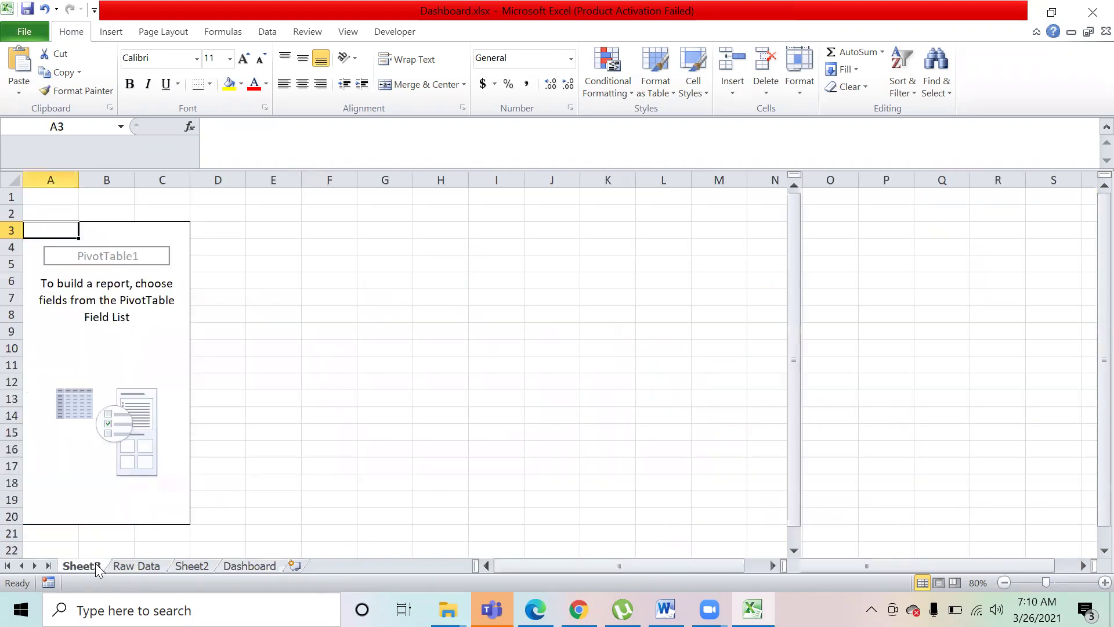
- Add Segment to the pivot table's row labels and summarize Sales by sum in its values area
drag(857, 257, 856, 517)
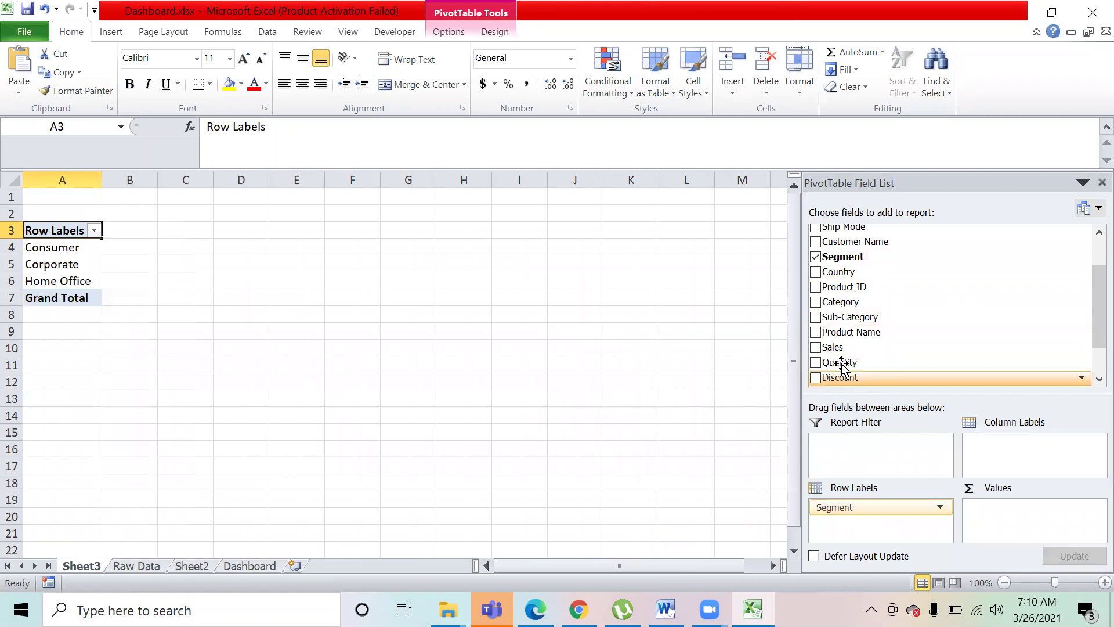
drag(835, 347, 997, 462)
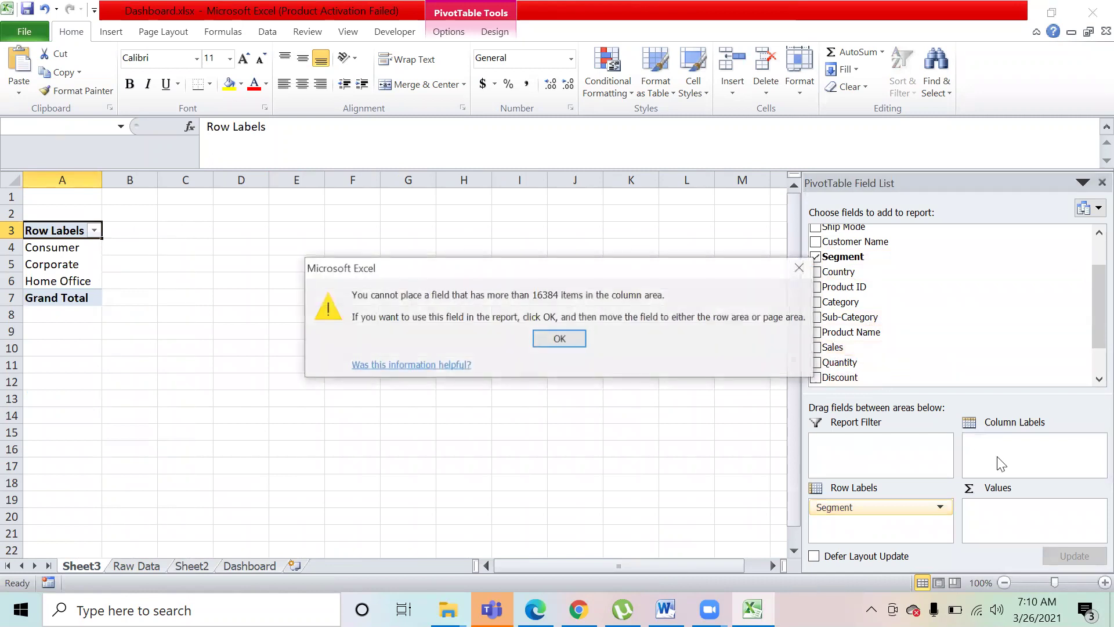
click(558, 340)
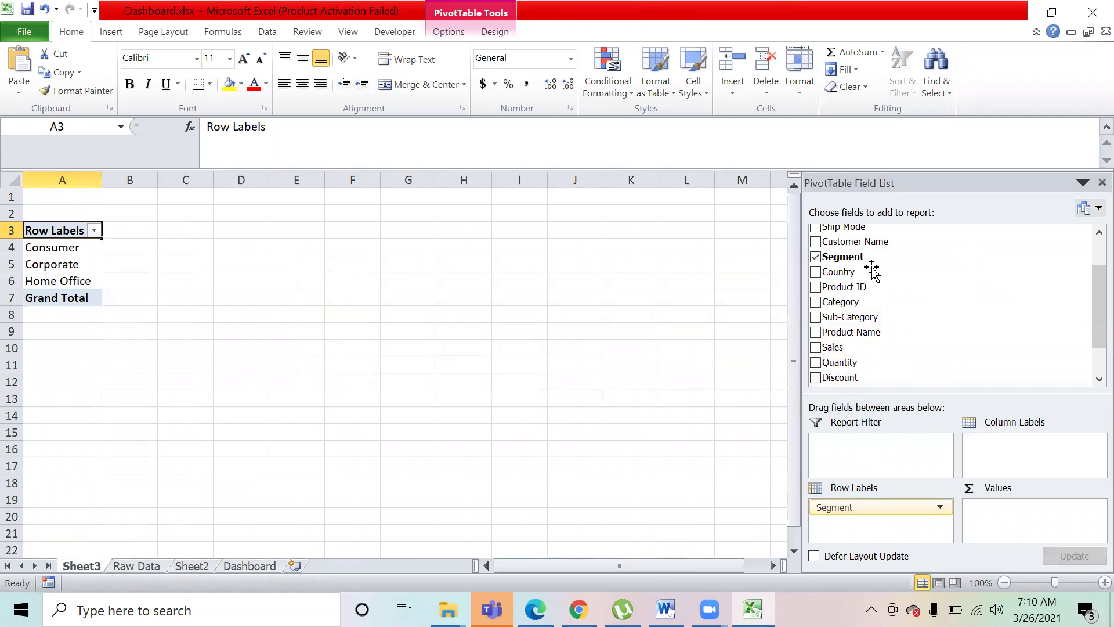
drag(836, 347, 1030, 528)
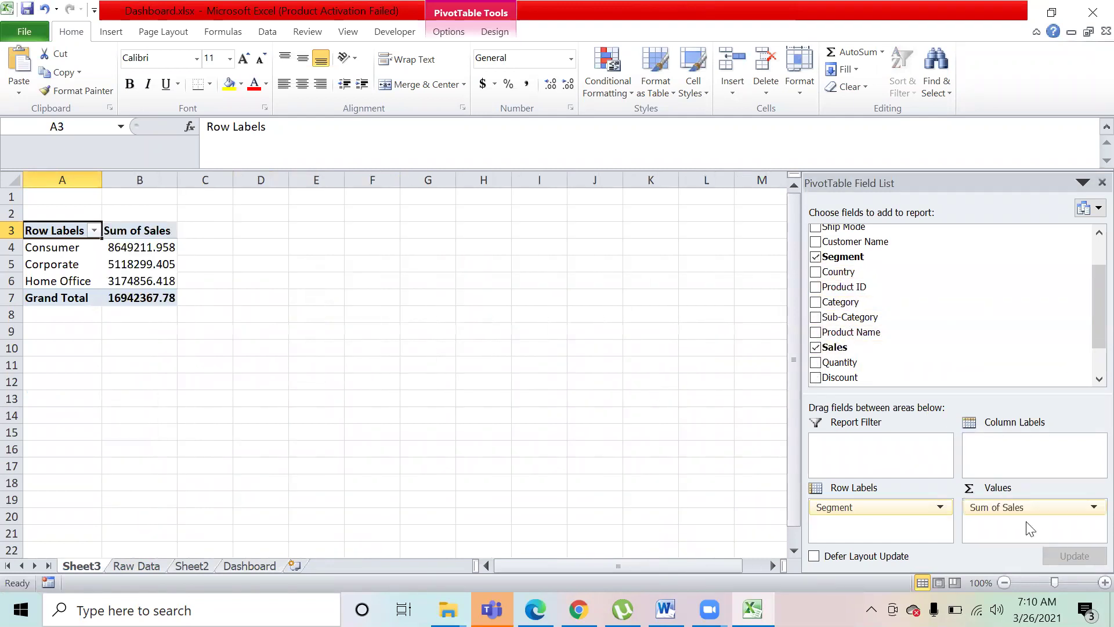
click(396, 269)
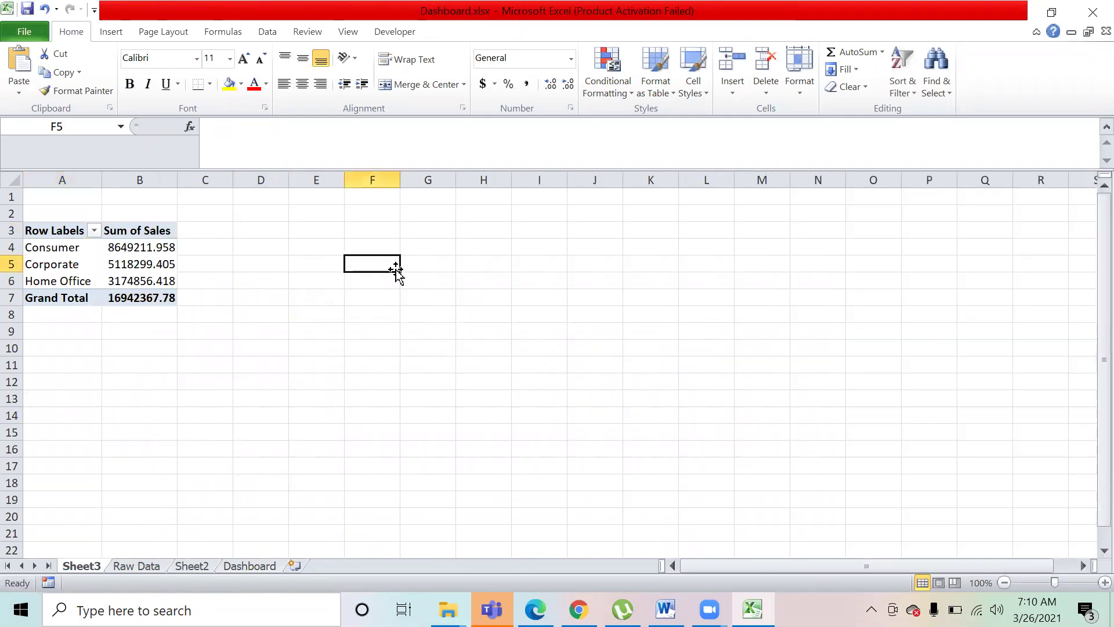
click(93, 268)
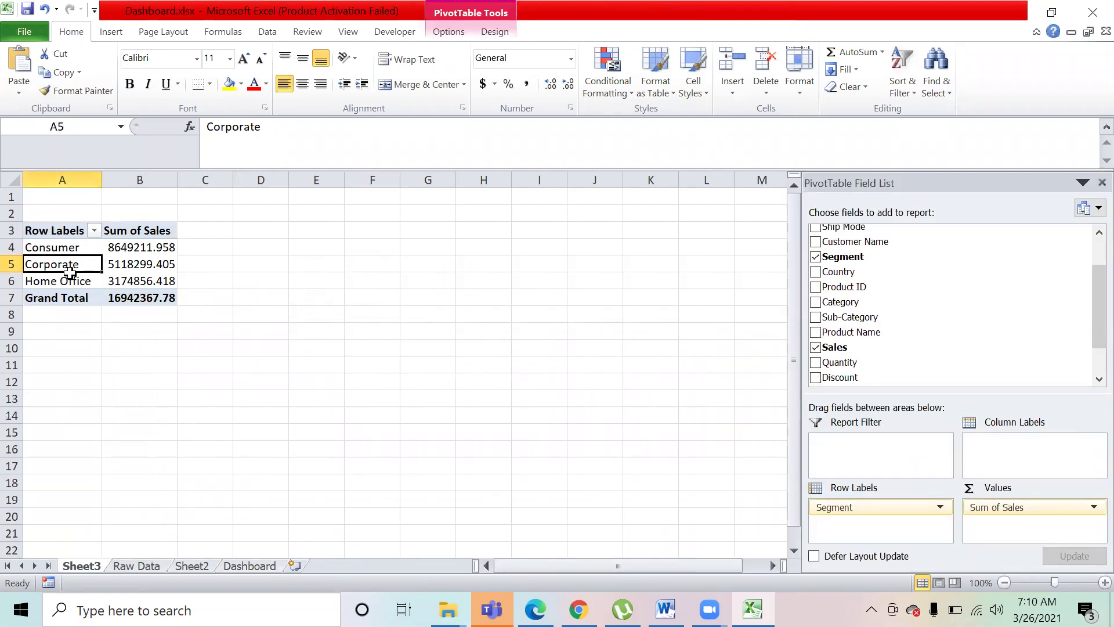
click(59, 238)
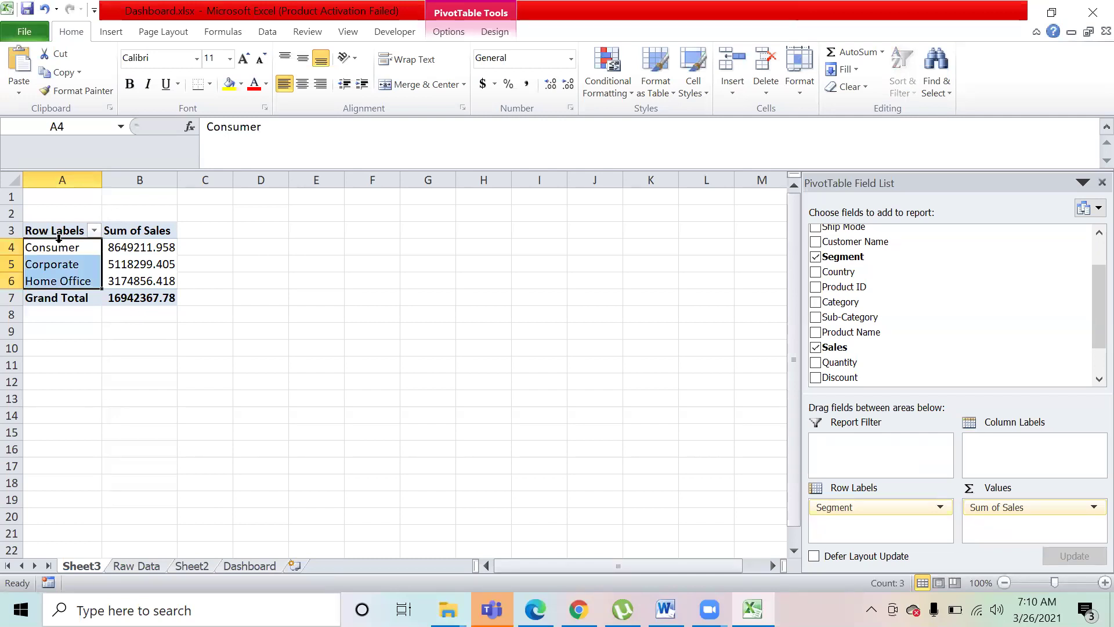
click(453, 35)
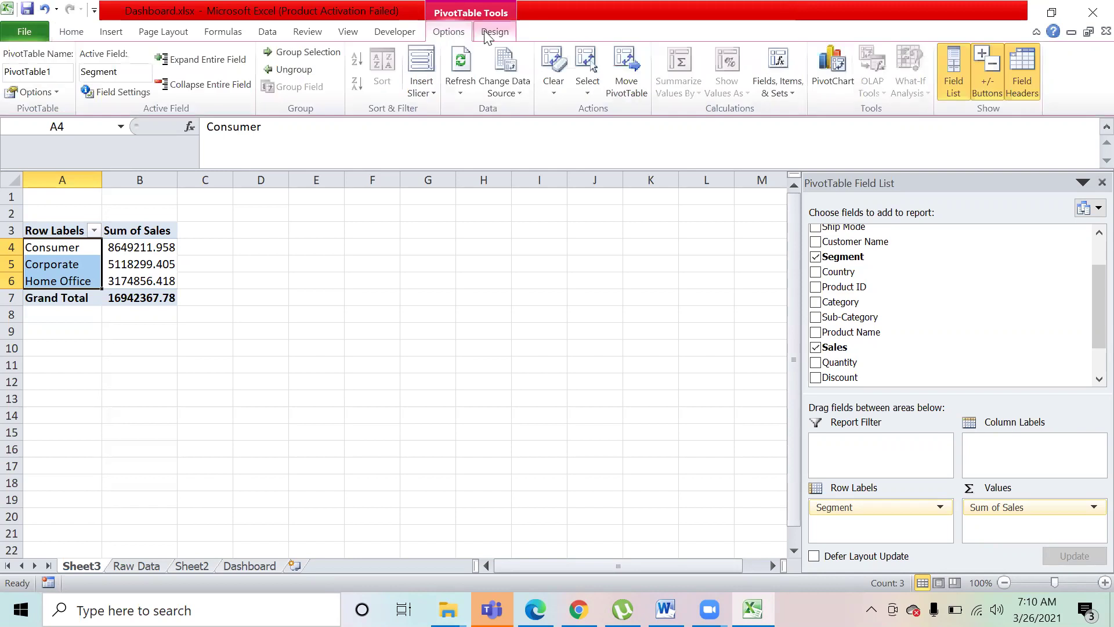
click(279, 260)
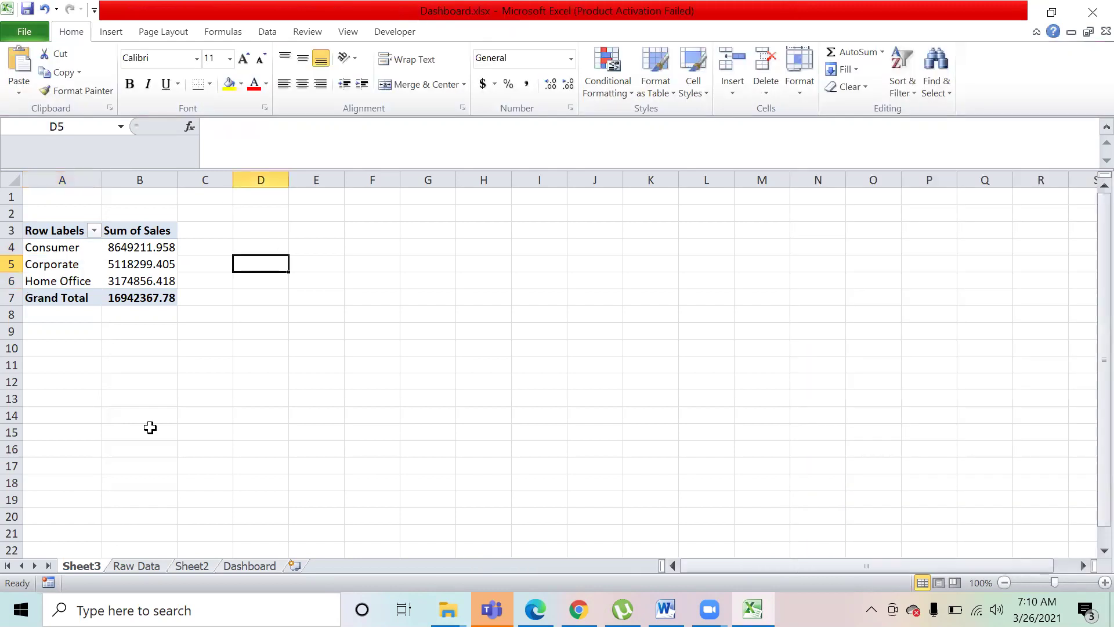
- Examine the ship mode chart on the Dashboard sheet and the matching Ship Mode column in Raw Data
click(139, 568)
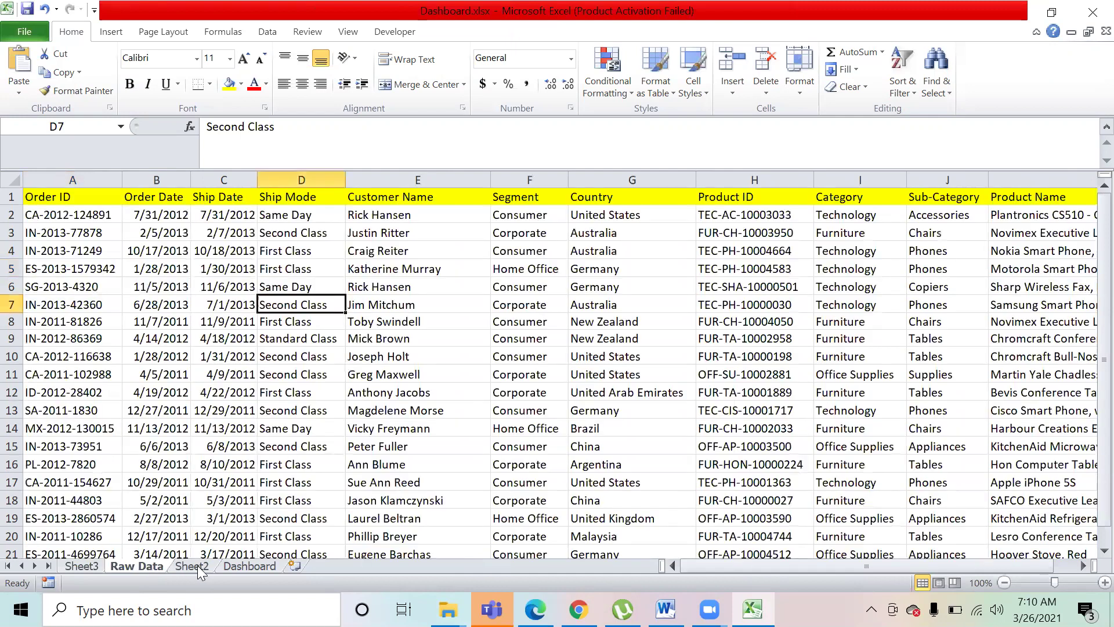
click(250, 566)
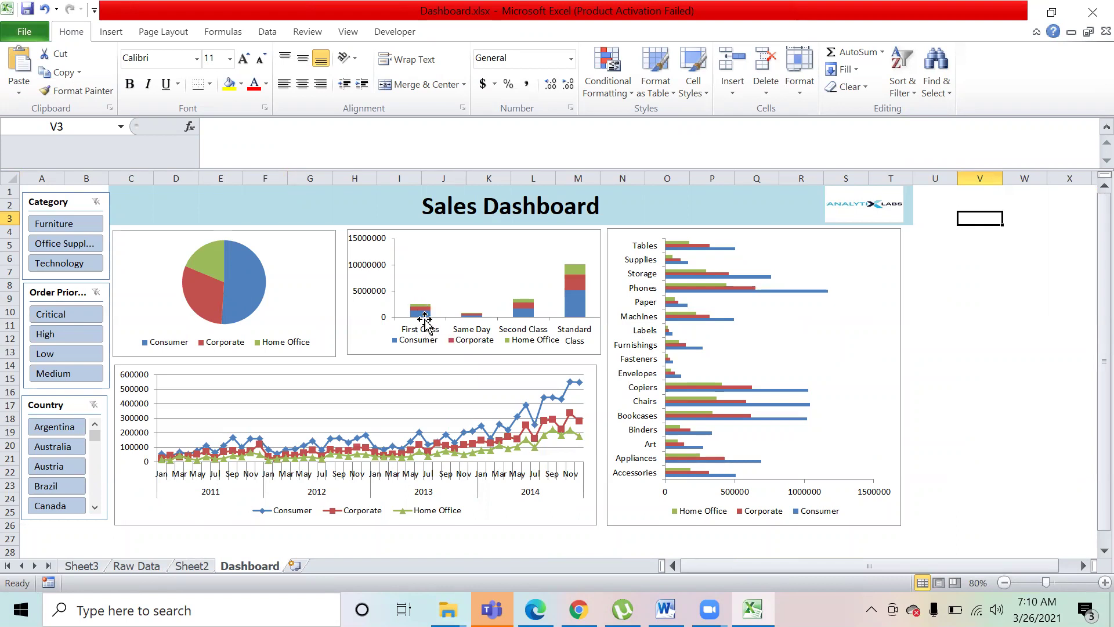
click(132, 565)
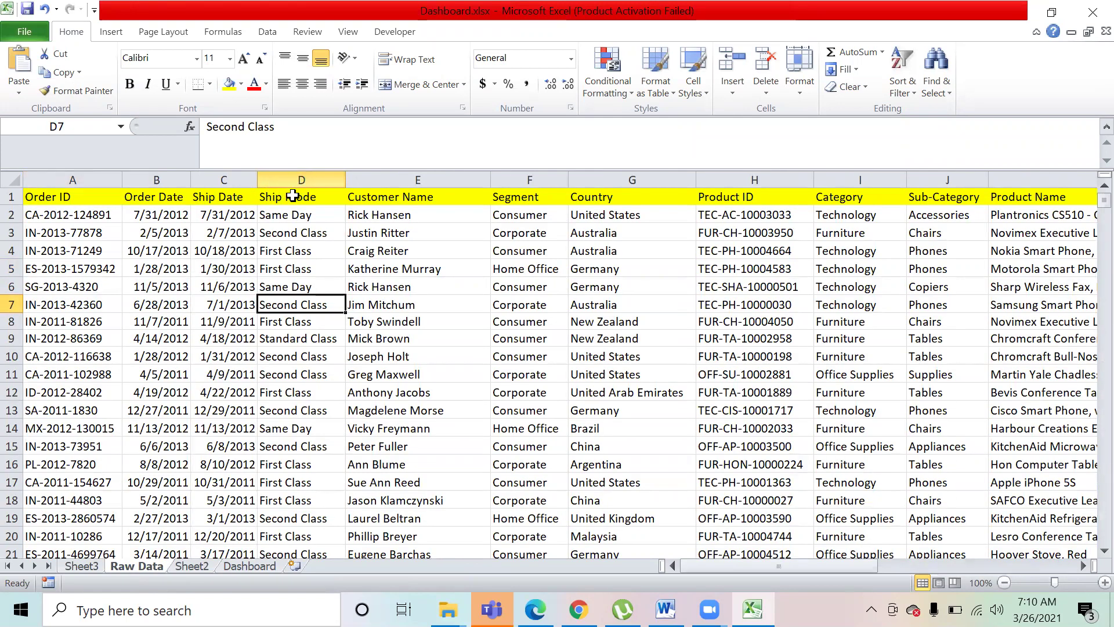
click(293, 196)
click(300, 266)
click(306, 324)
click(308, 387)
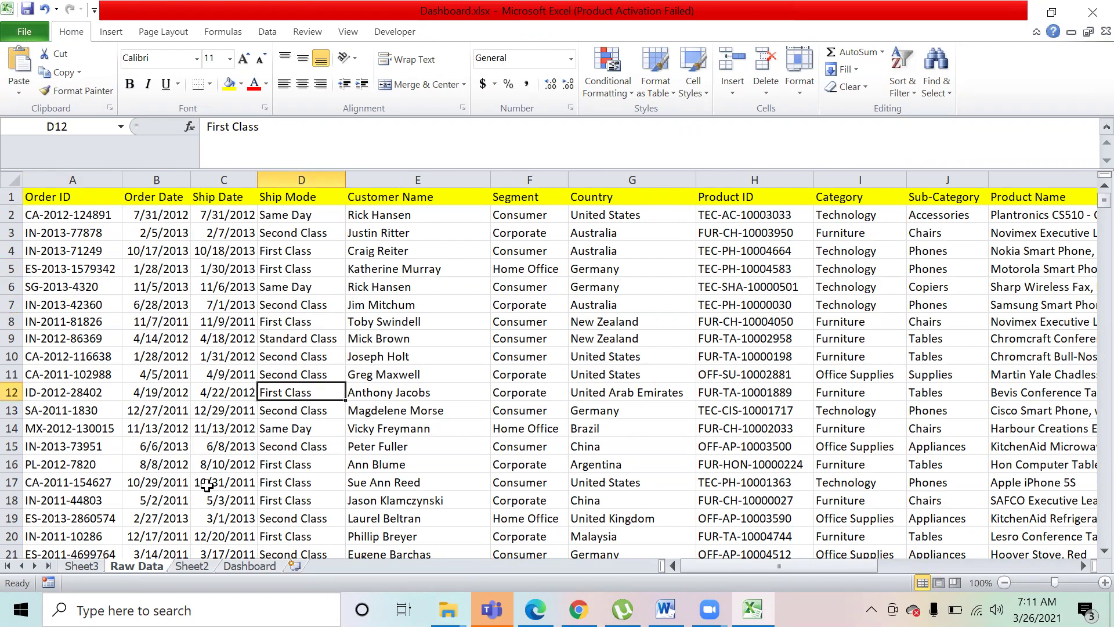
- Copy the entire segment sales pivot table on Sheet3, from A3 to B7, and paste the duplicate at cell F3
click(91, 566)
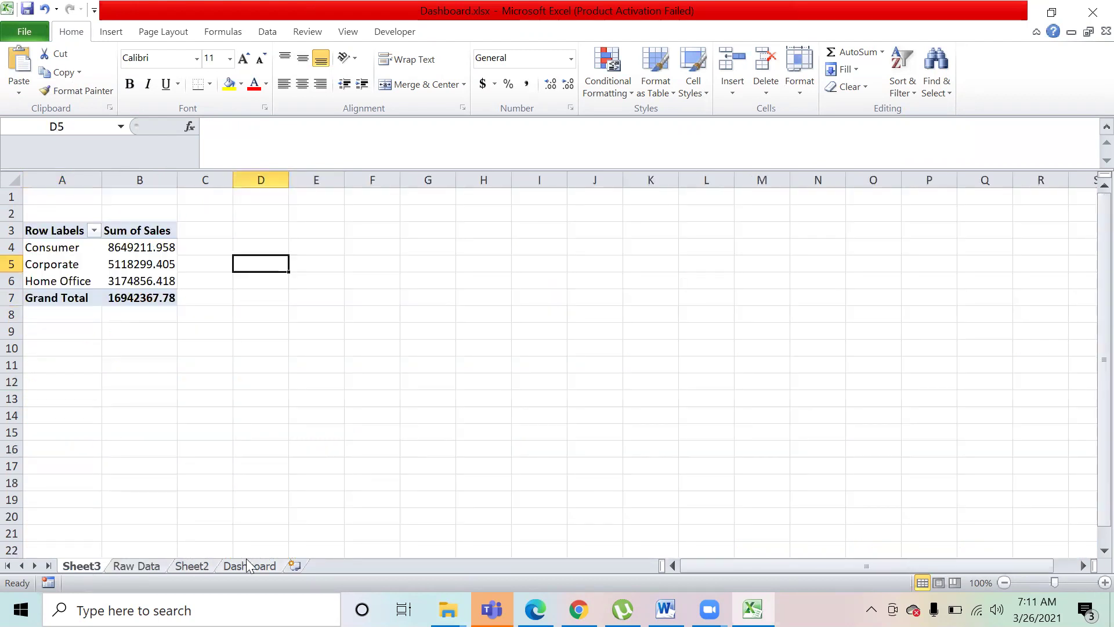
click(64, 235)
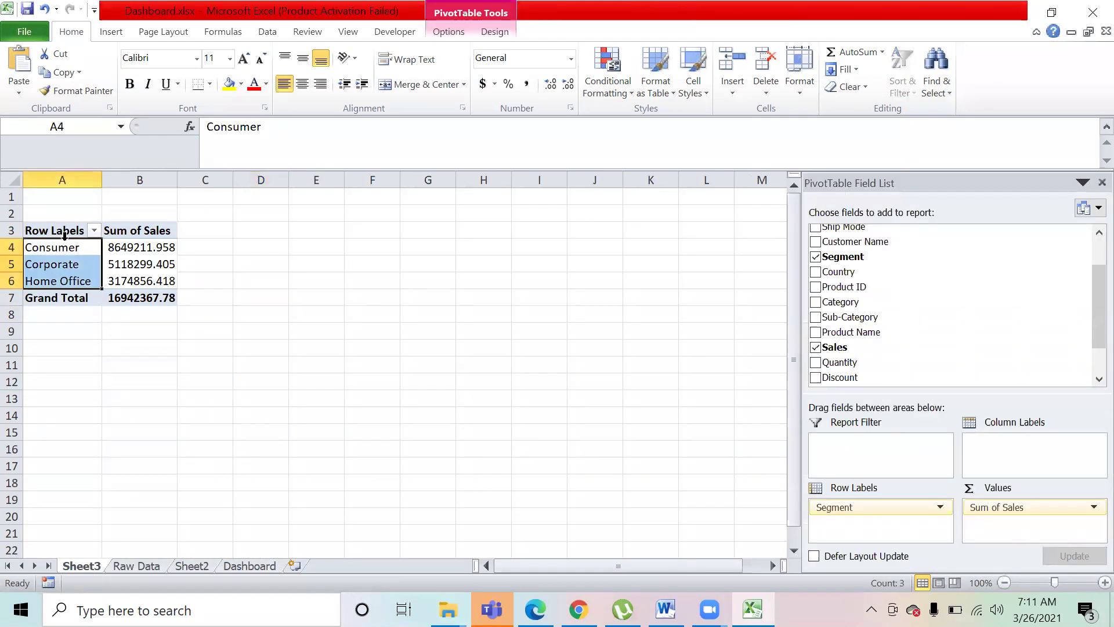
key(Down)
key(shift+Right)
key(Up)
key(Up)
key(shift+Right)
key(shift+Down)
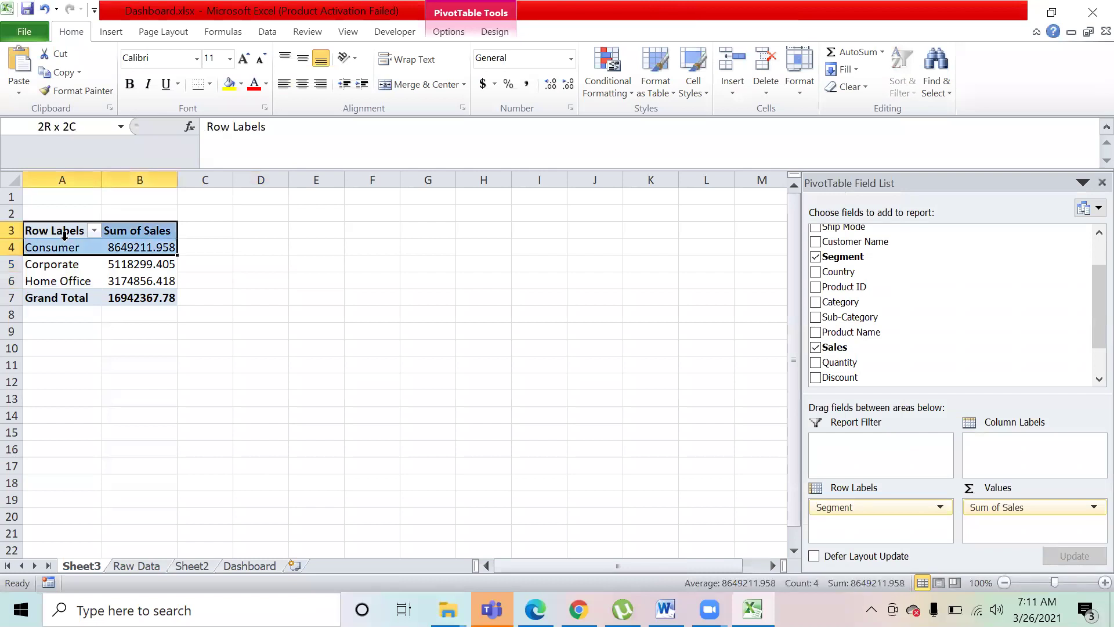
key(shift+Down)
key(shift+Down)
key(shift+Down)
key(ctrl+c)
key(Right)
key(Right)
key(Right)
key(Right)
key(Right)
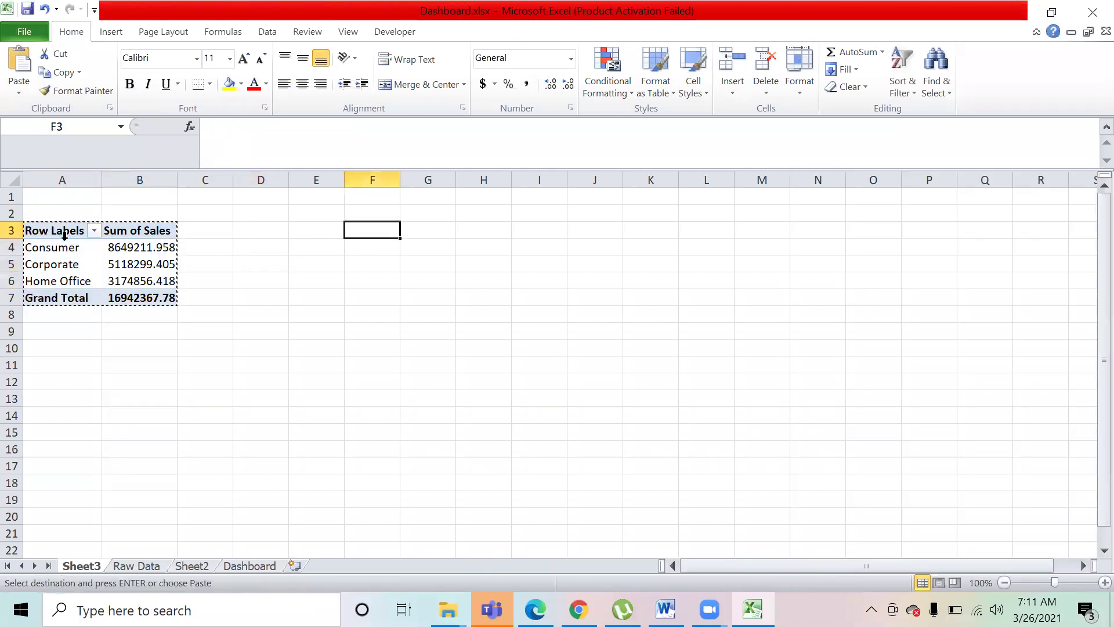
key(ctrl+v)
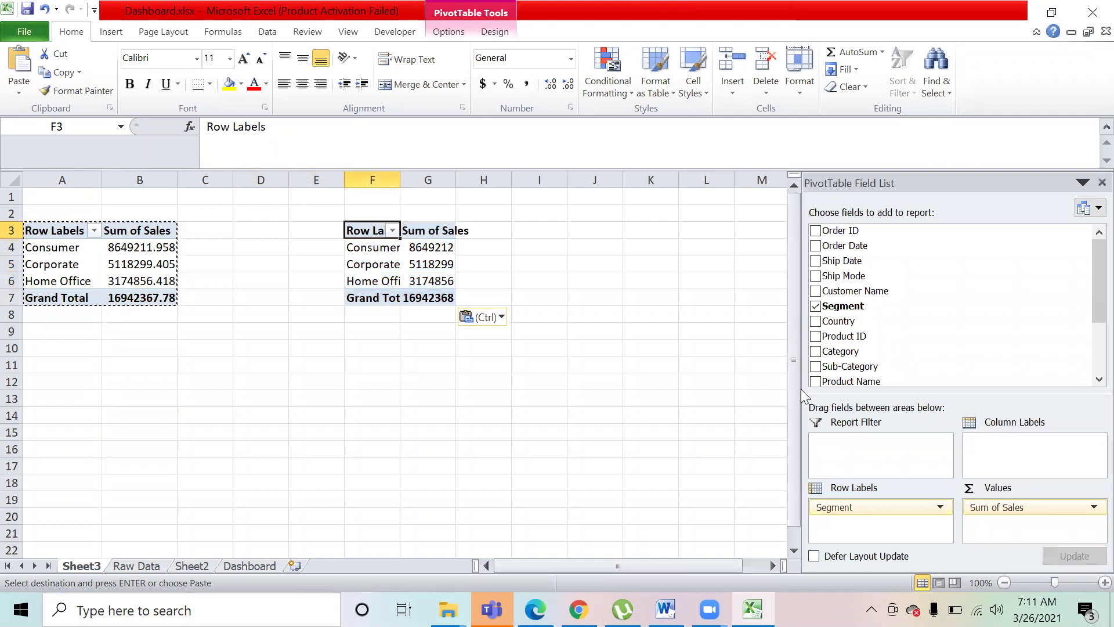
- Add Ship Mode to the column labels of the copied pivot table at F3
drag(843, 276, 987, 459)
click(550, 445)
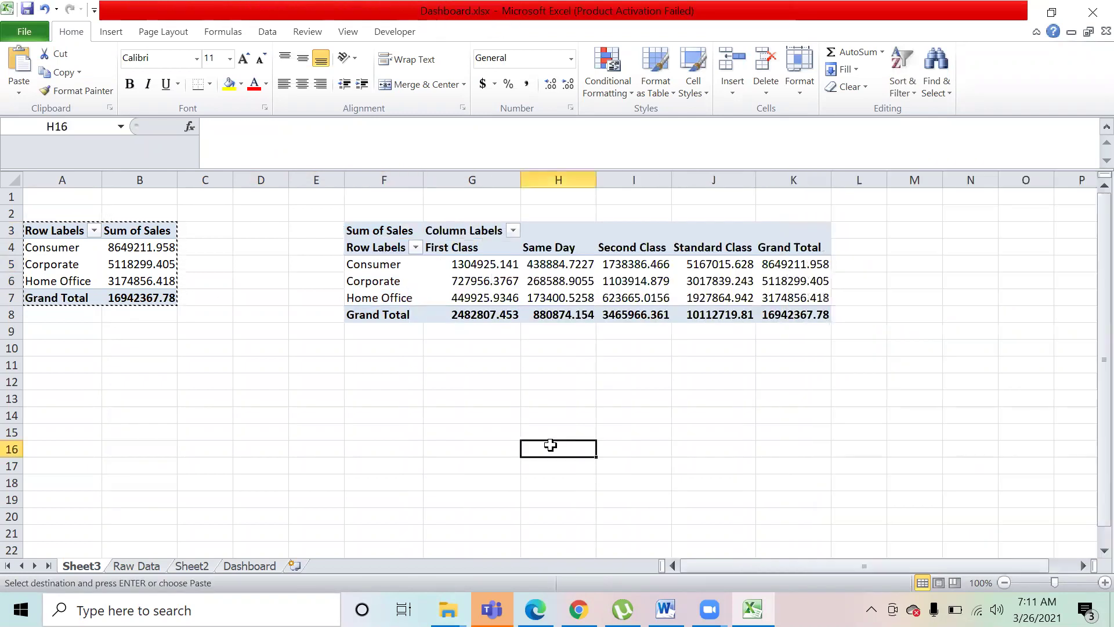
- Examine how the F3 pivot table breaks down sales by segment rows and ship mode columns
click(443, 296)
click(548, 295)
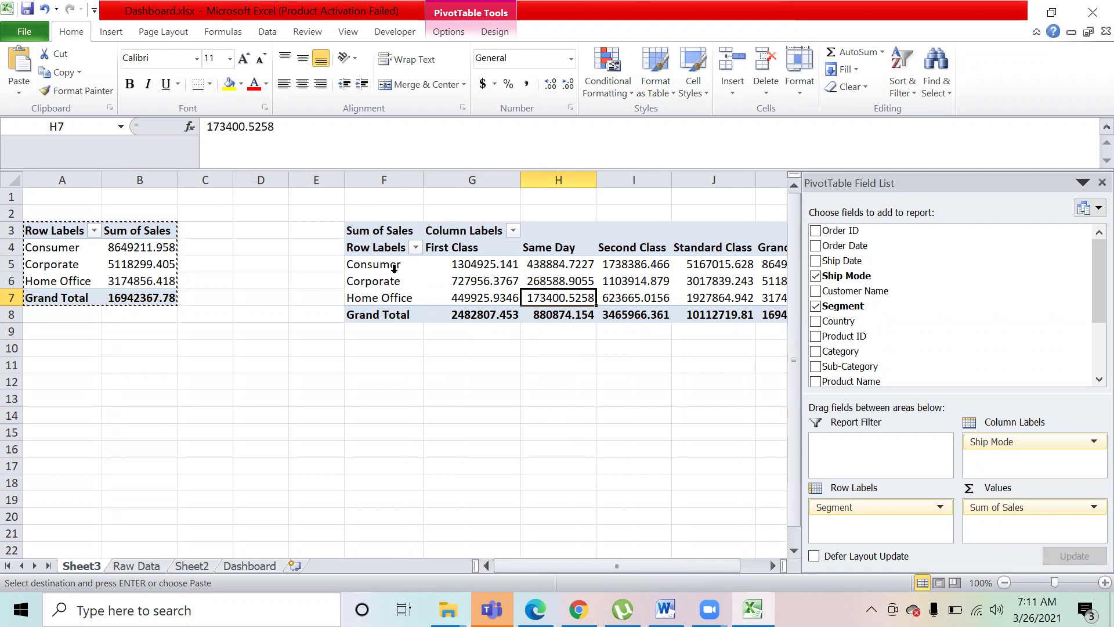
click(397, 282)
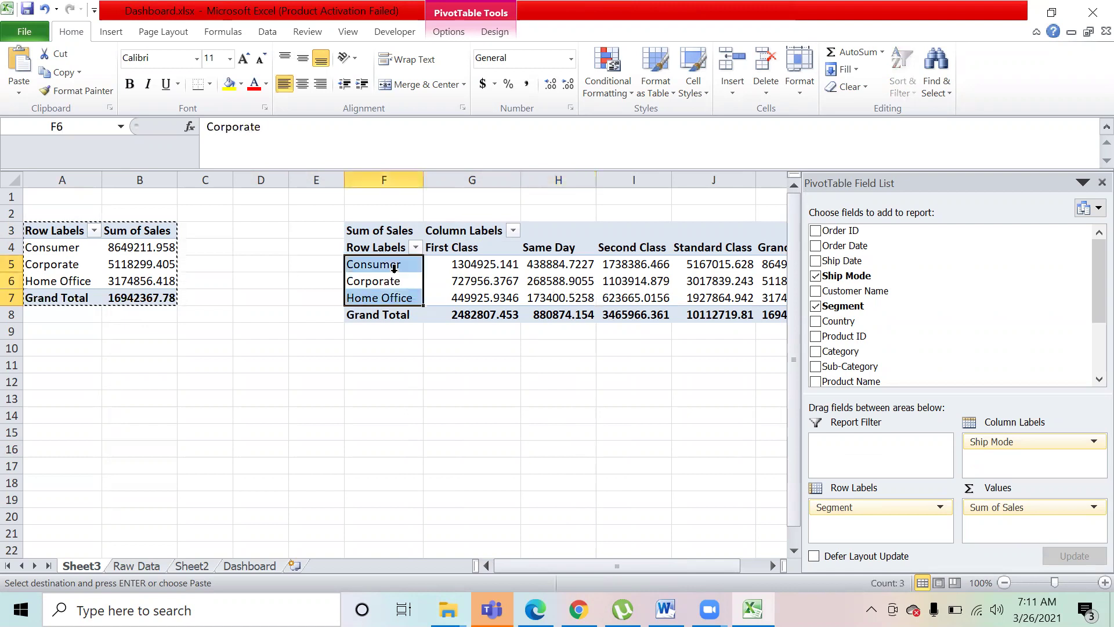
click(492, 251)
click(646, 264)
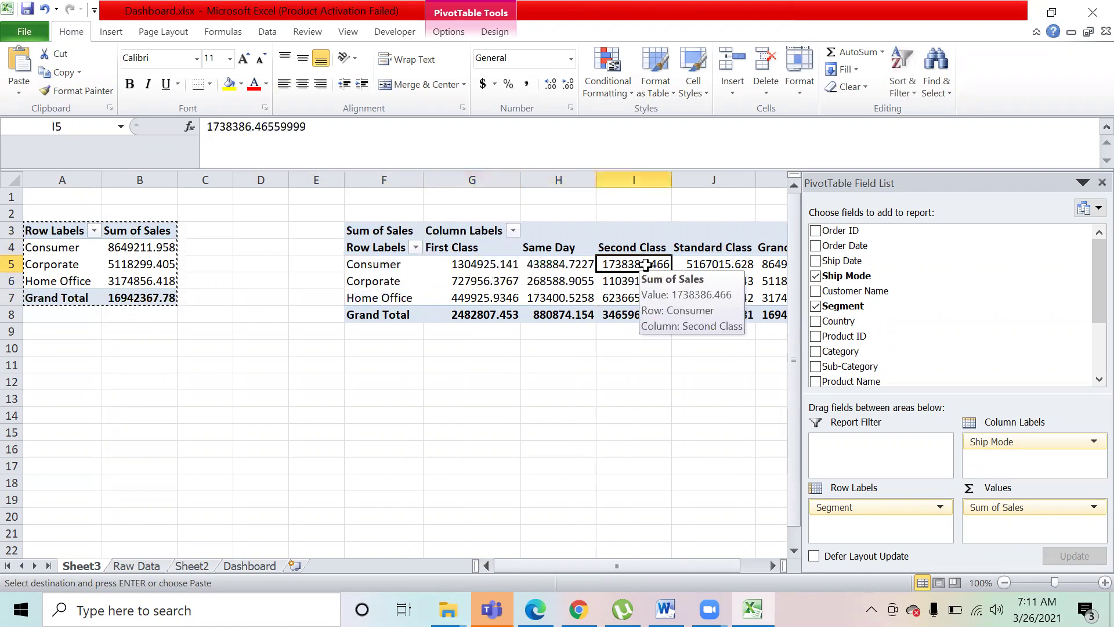
key(Left)
key(Left)
key(Left)
key(Left)
key(Up)
key(Up)
key(Right)
key(Down)
key(Down)
key(Up)
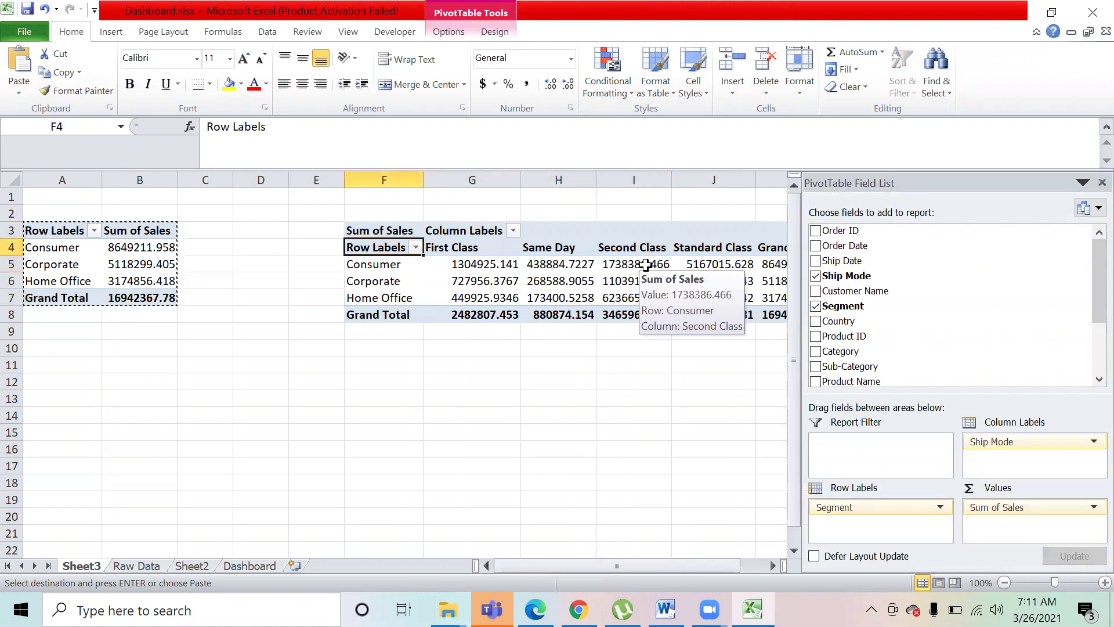
key(Left)
key(Left)
key(Right)
key(Right)
key(Up)
key(shift+Right)
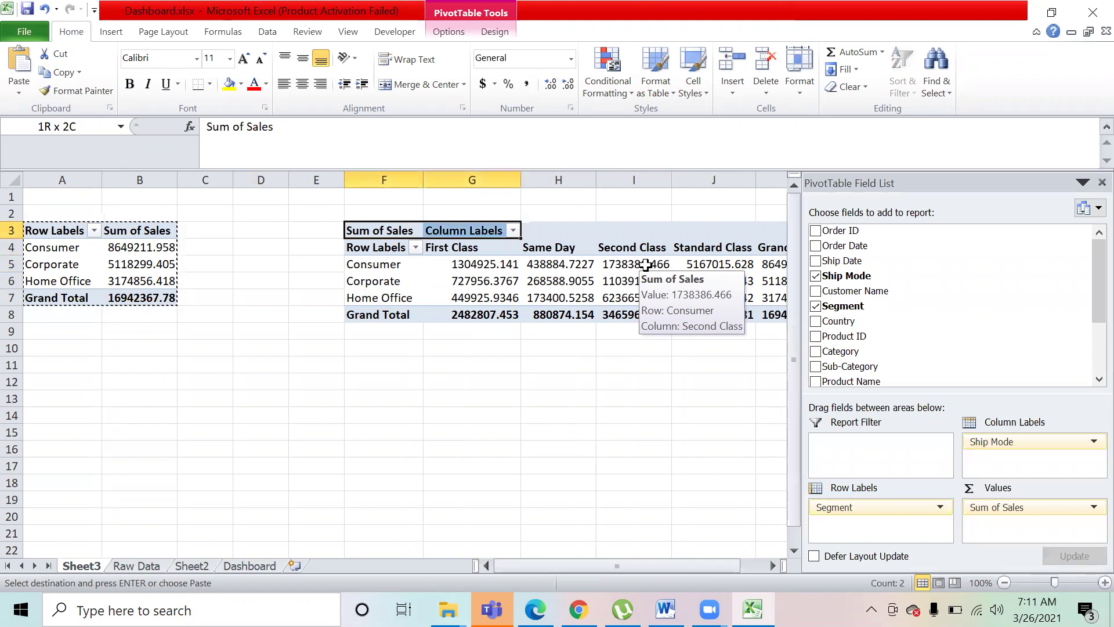
key(Left)
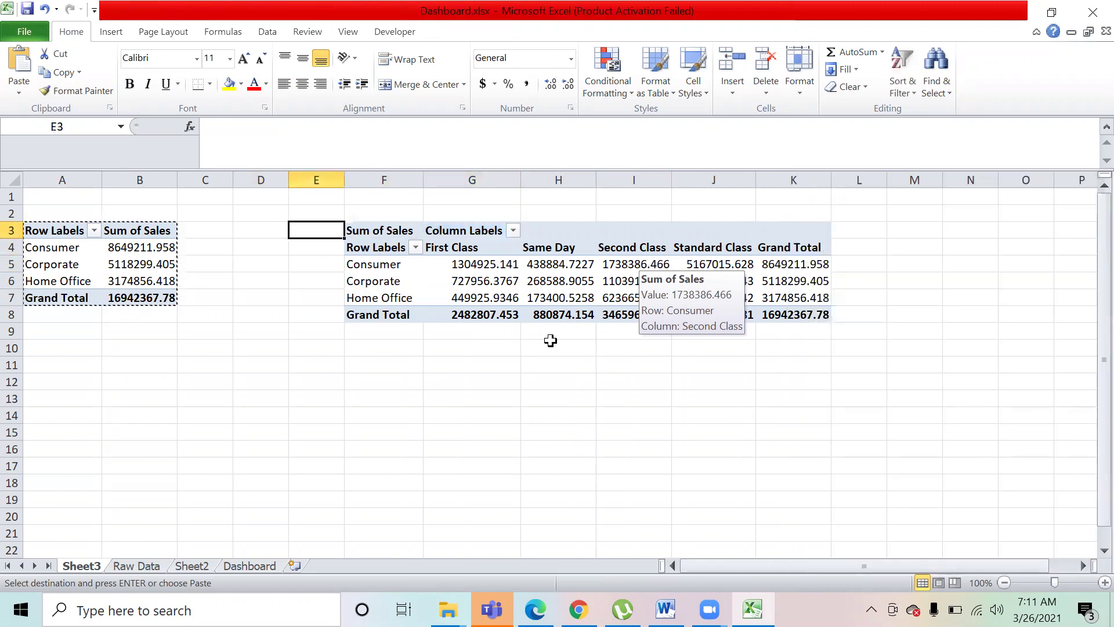
- Delete the AnalytixLabs logo from the title banner on the Dashboard sheet
click(149, 564)
click(461, 305)
click(250, 566)
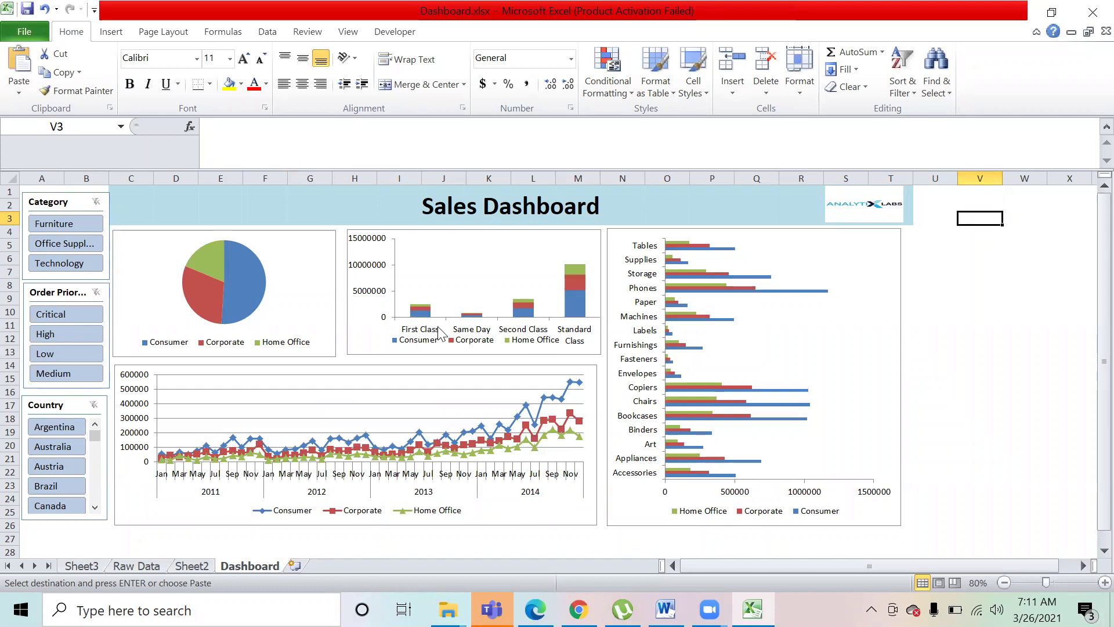
click(888, 210)
key(Delete)
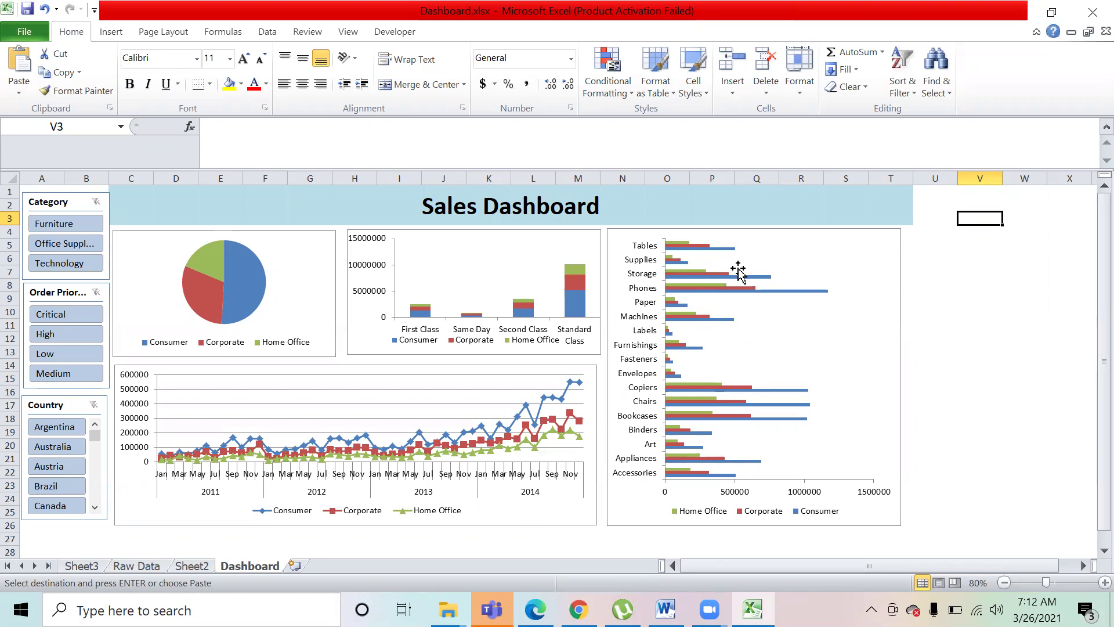
- Check which fields feed the sub-category bar chart on the Dashboard sheet
click(759, 264)
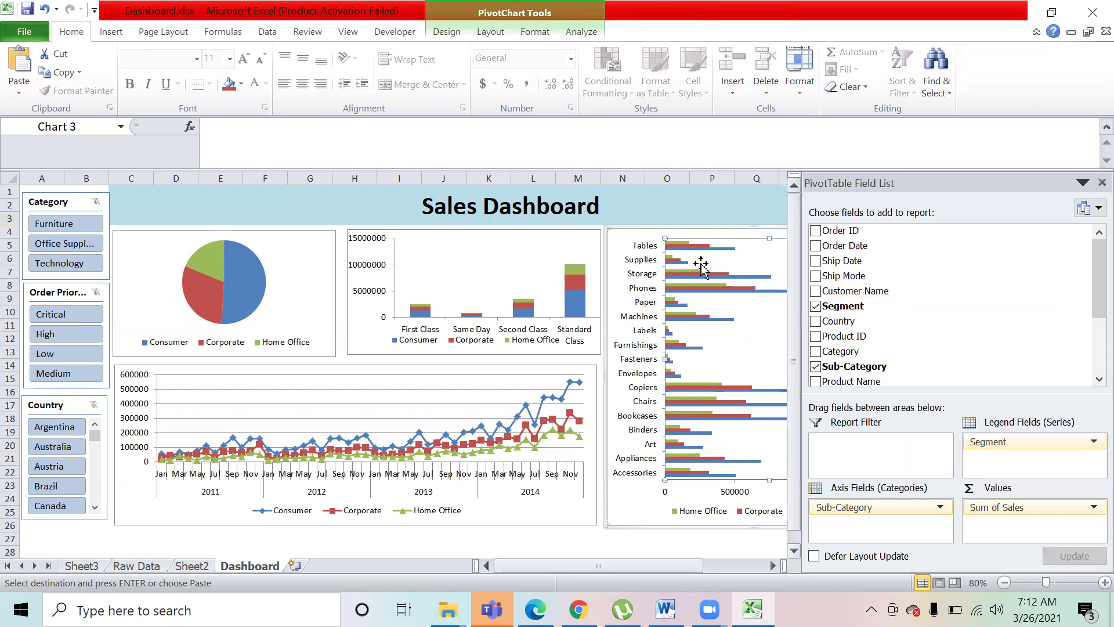
click(532, 550)
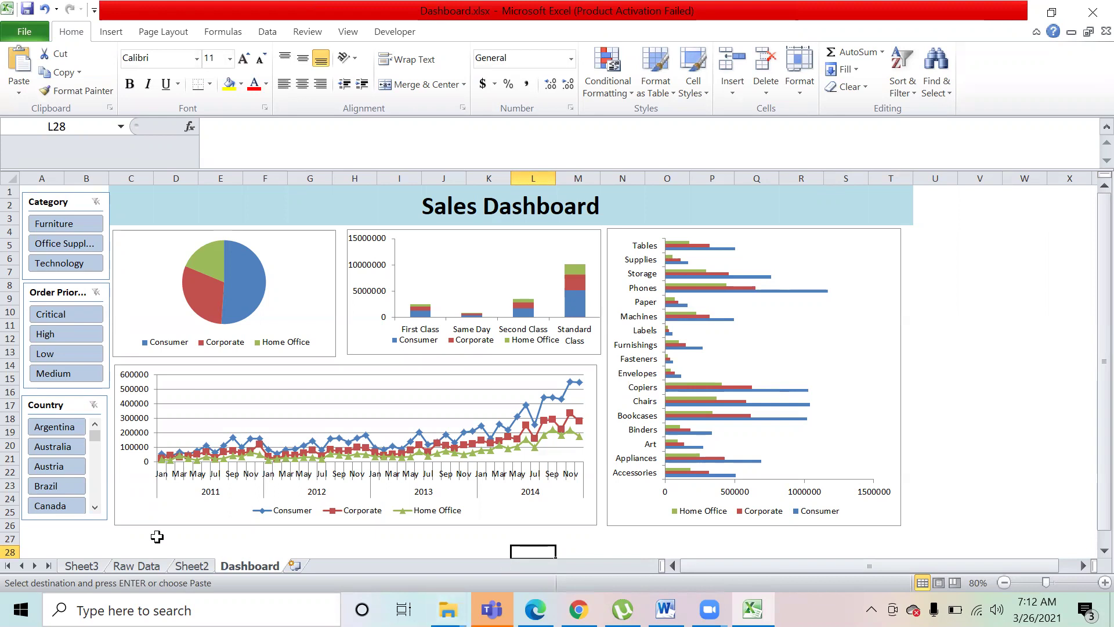
- Copy the entire ship mode pivot table on Sheet3, from F3 to K8, and paste the duplicate at cell N3
click(84, 567)
key(Up)
key(Up)
key(Up)
key(Up)
key(Up)
key(Up)
key(Up)
key(Up)
key(Up)
key(Up)
key(Up)
key(Up)
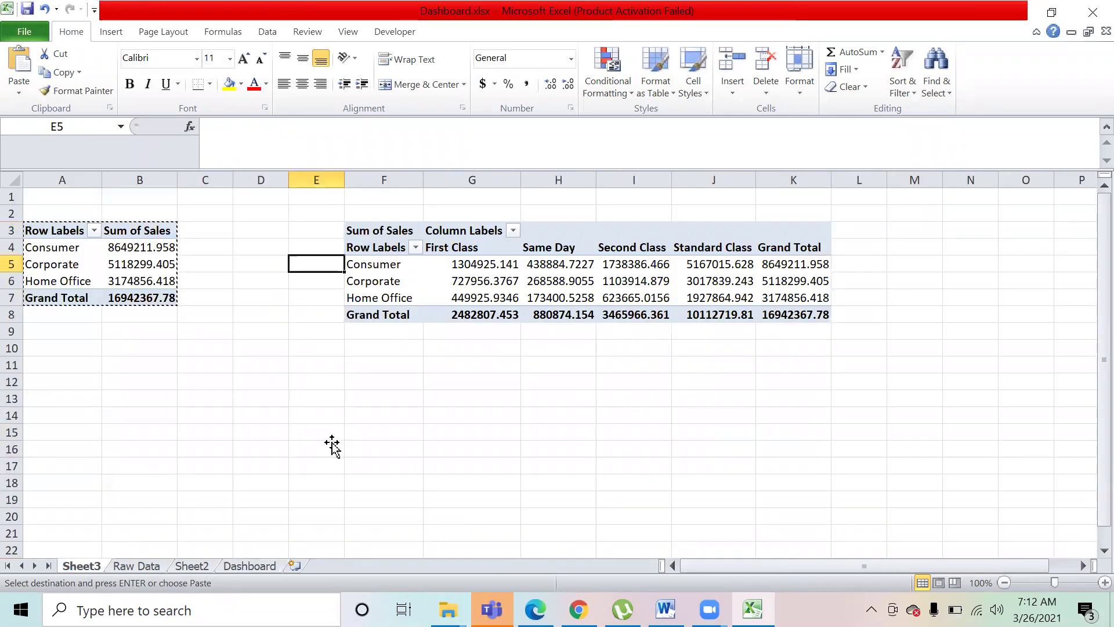
key(Right)
key(Right)
key(Left)
key(Up)
key(shift+Right)
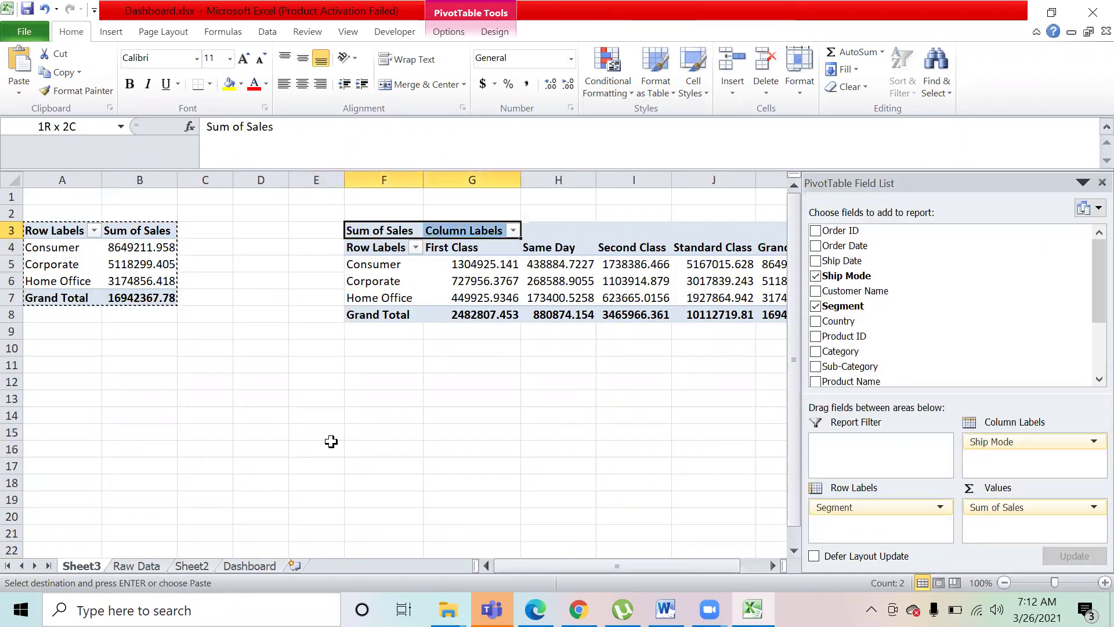
key(shift+Down)
key(shift+Down)
key(shift+Down)
key(shift+Down)
key(shift+Down)
key(shift+Right)
key(shift+Right)
key(shift+Right)
key(shift+Right)
key(ctrl+c)
key(Right)
key(Right)
key(Right)
key(Right)
key(Right)
key(Right)
key(Right)
key(Right)
key(Right)
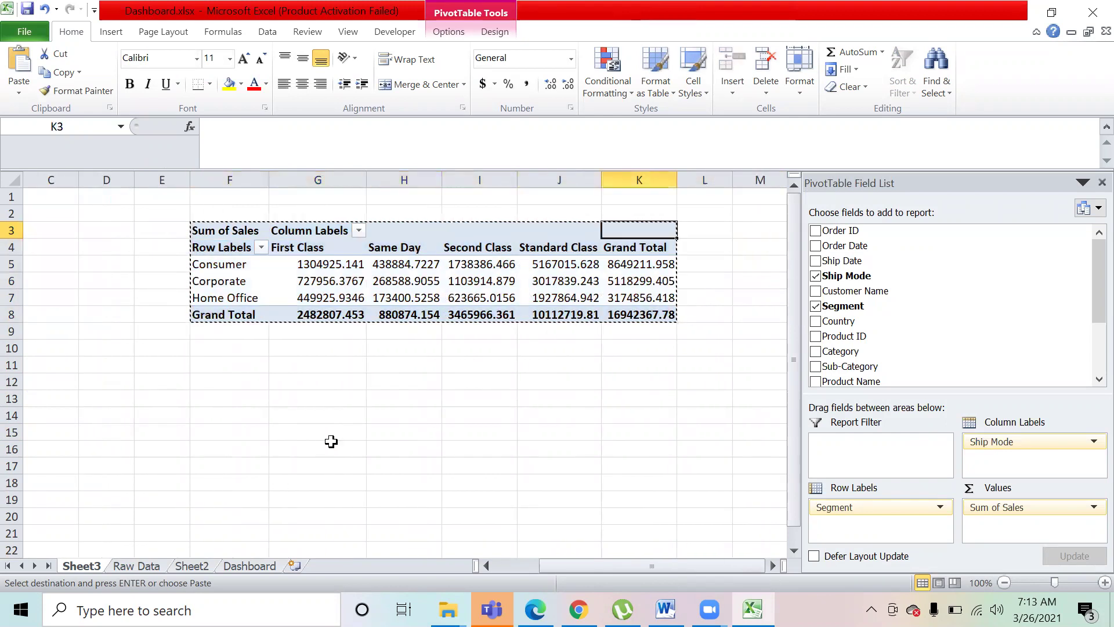
key(Left)
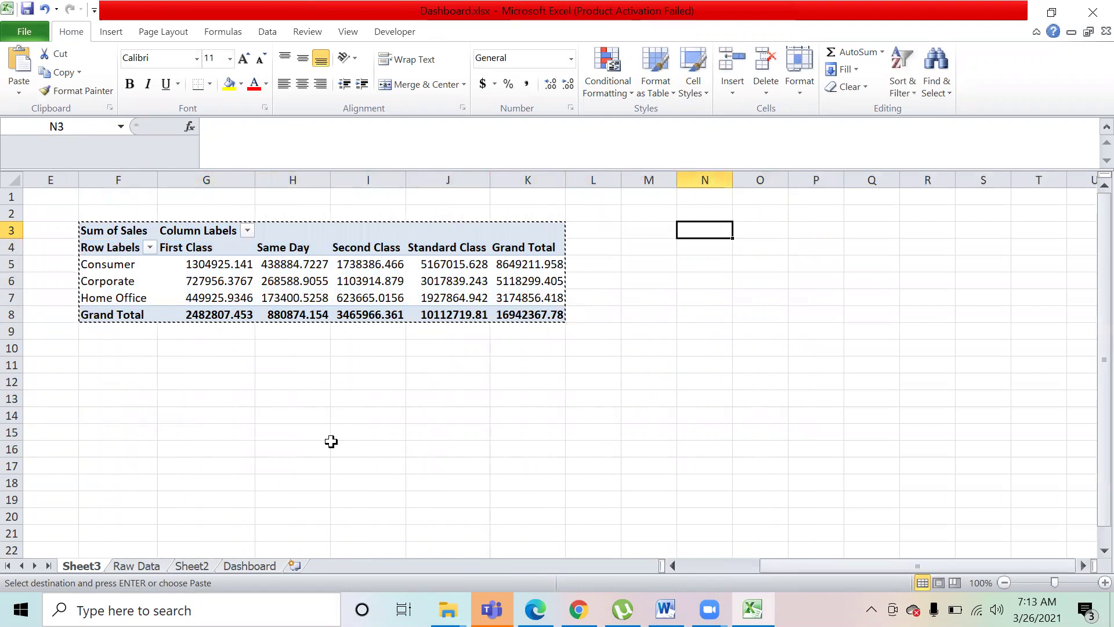
key(ctrl+v)
- Replace Ship Mode with Sub-Category in the column labels of the pivot table at N3
click(723, 284)
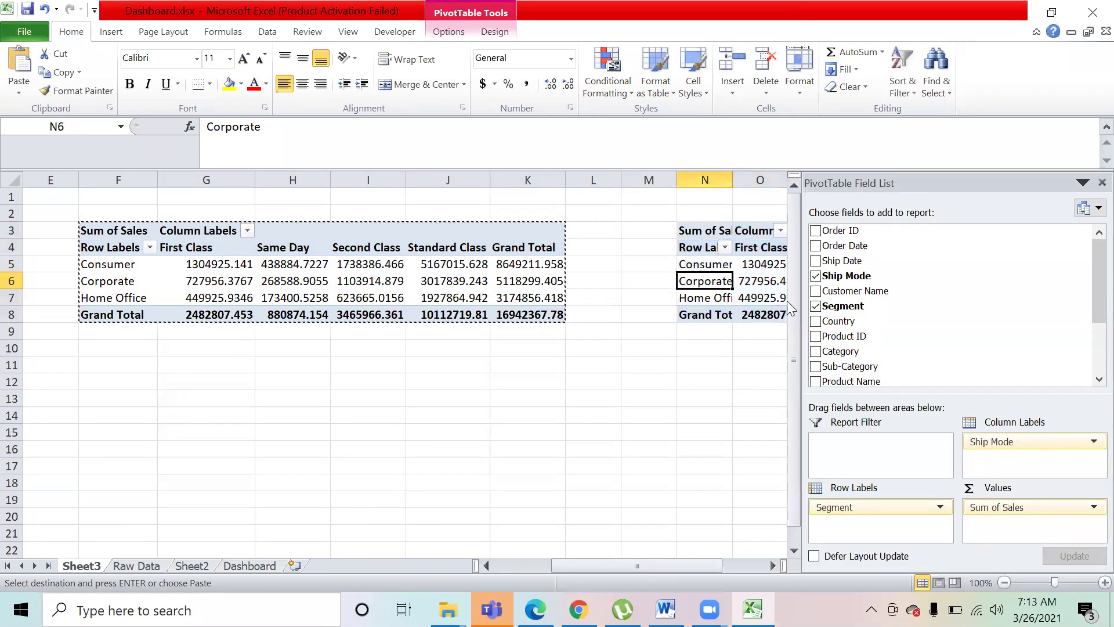
drag(1022, 441, 988, 339)
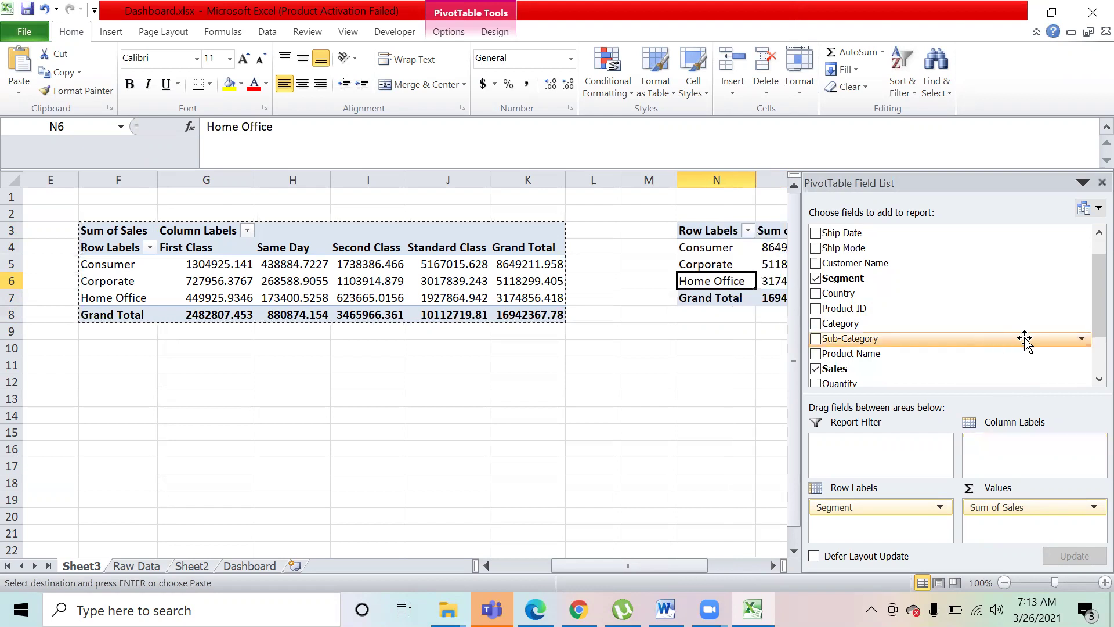
drag(853, 343, 999, 456)
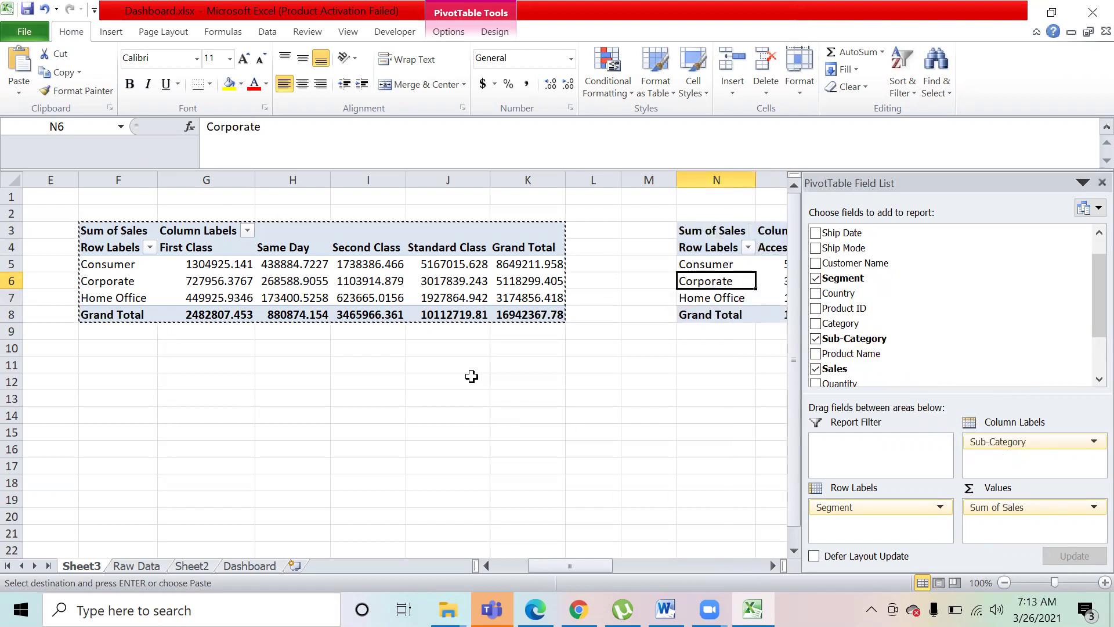
- Review the sub-category columns of the N3 pivot table across to its grand total
click(471, 376)
key(Right)
key(Right)
key(Right)
key(Right)
key(Right)
key(Right)
key(Right)
key(Right)
key(Right)
key(Right)
key(Right)
key(Right)
key(Right)
key(Right)
key(Right)
key(Right)
key(Right)
key(Right)
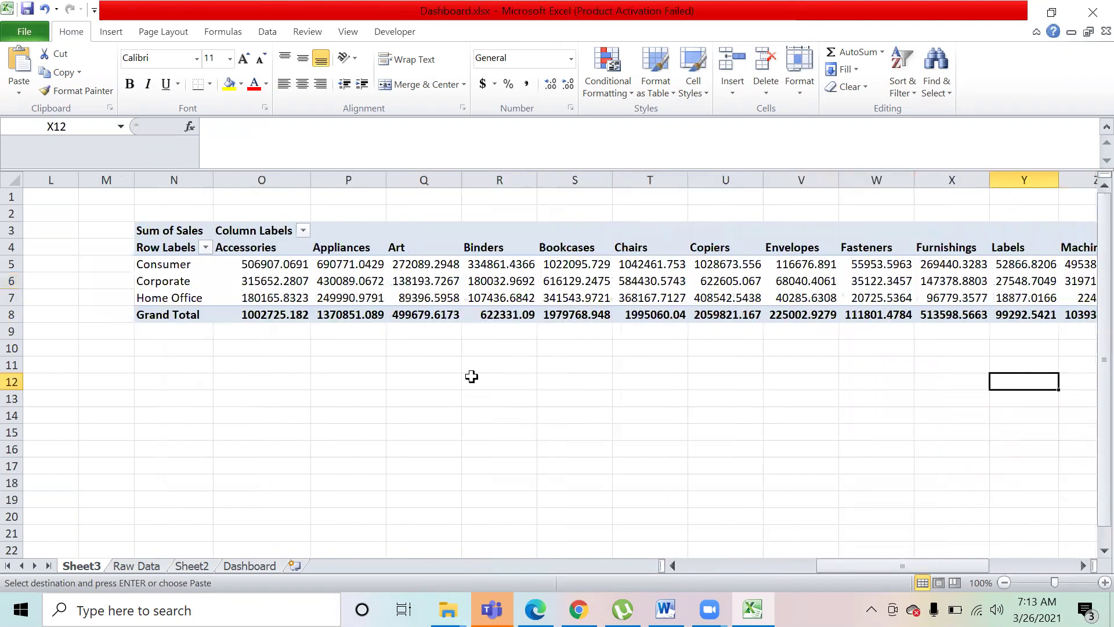
key(Right)
key(Right)
key(Right)
key(Right)
key(Right)
key(Right)
key(Right)
key(Right)
key(Right)
key(Right)
key(Left)
key(Left)
key(Left)
key(Left)
key(Left)
key(Left)
key(Left)
key(Left)
key(Left)
key(Left)
key(Left)
key(Left)
key(Left)
key(Left)
key(Left)
key(Left)
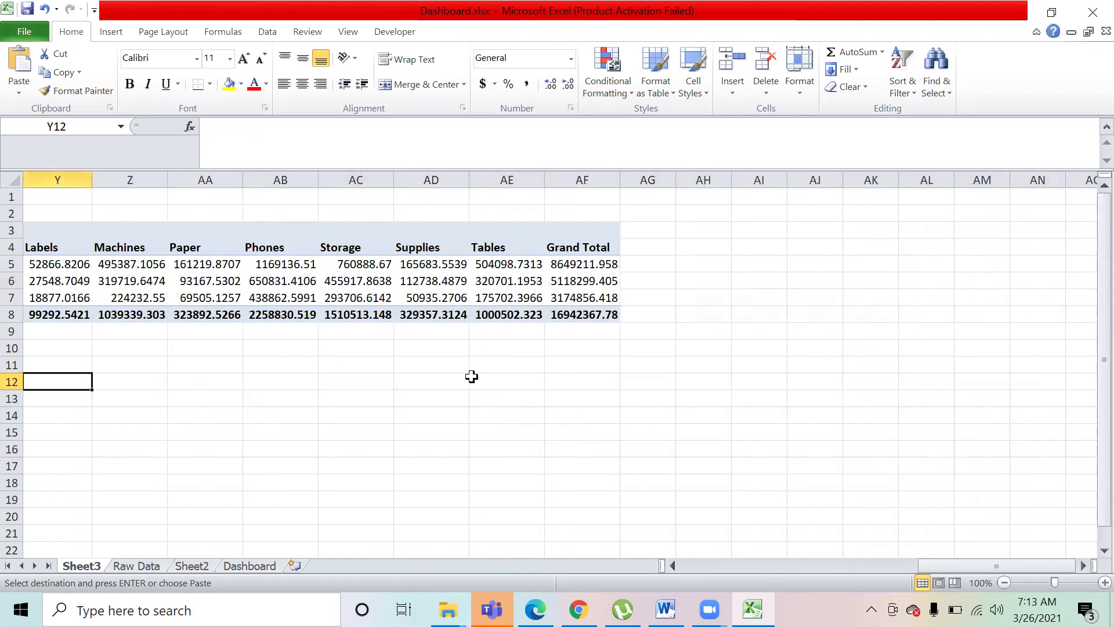
key(Left)
key(Left)
key(Left)
key(Left)
key(Left)
key(Left)
key(Left)
key(Left)
key(Left)
key(Left)
key(Left)
key(Left)
key(Left)
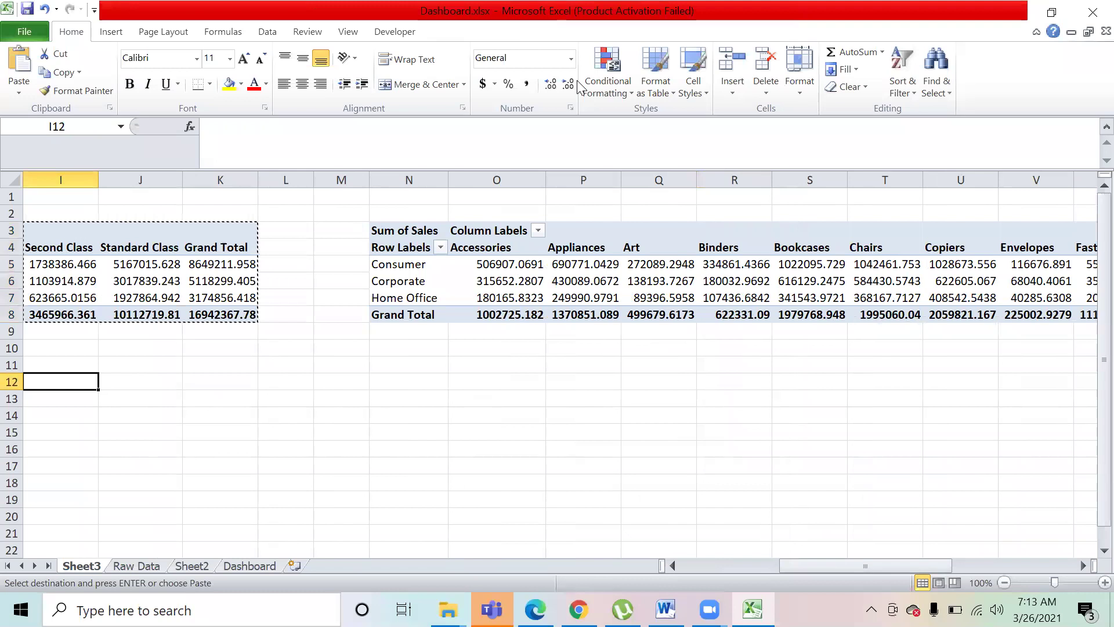
- Swap the fields of the F3 pivot table, putting Ship Mode in the row labels and Segment in the column labels
click(221, 465)
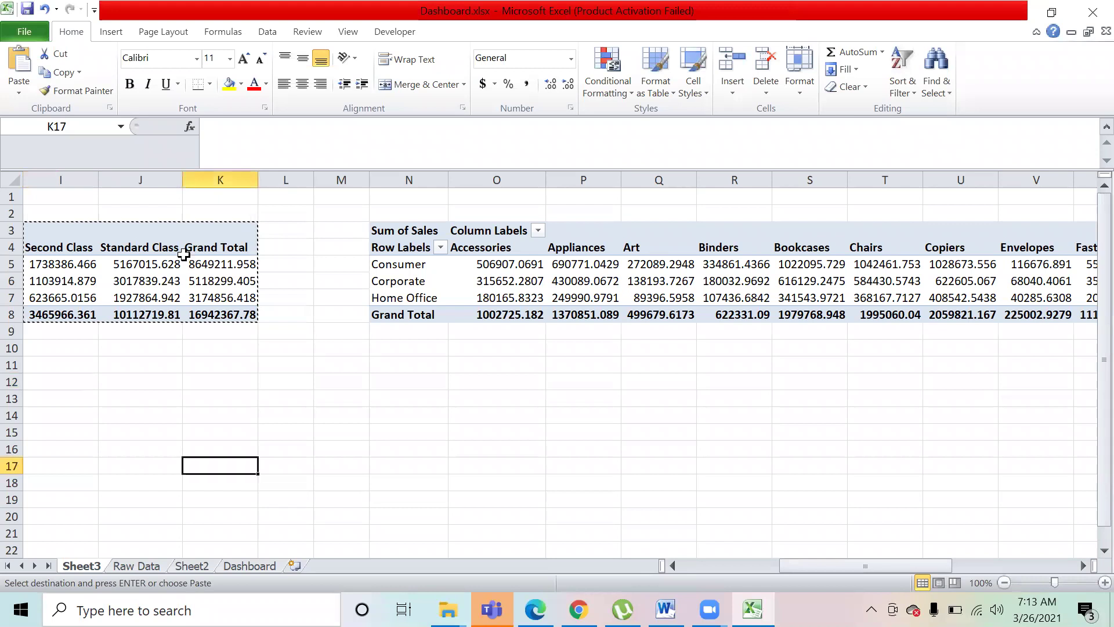
key(Left)
key(Left)
key(Left)
key(Left)
key(Left)
key(Left)
key(Left)
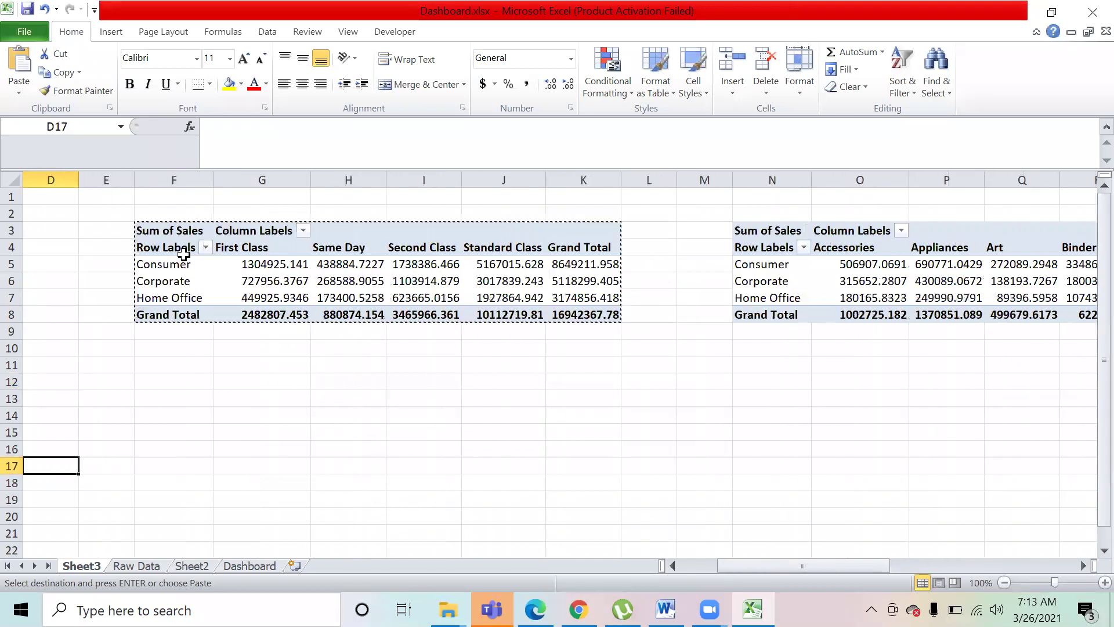
key(Left)
key(Left)
key(Left)
key(Right)
key(Right)
key(Right)
key(Up)
key(Up)
key(Up)
key(Up)
key(Up)
key(Up)
key(Up)
key(Right)
key(Right)
key(Right)
key(Right)
key(Up)
key(Up)
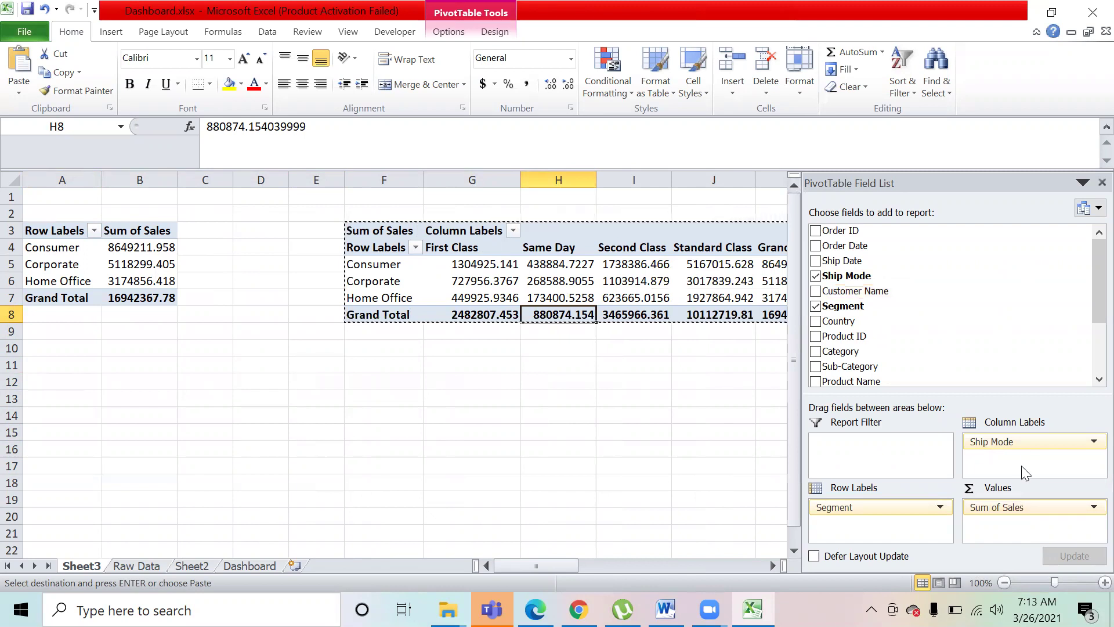
mouse_move(1015, 442)
mouse_down()
mouse_move(889, 554)
mouse_move(873, 522)
mouse_move(934, 447)
mouse_move(1024, 446)
mouse_up()
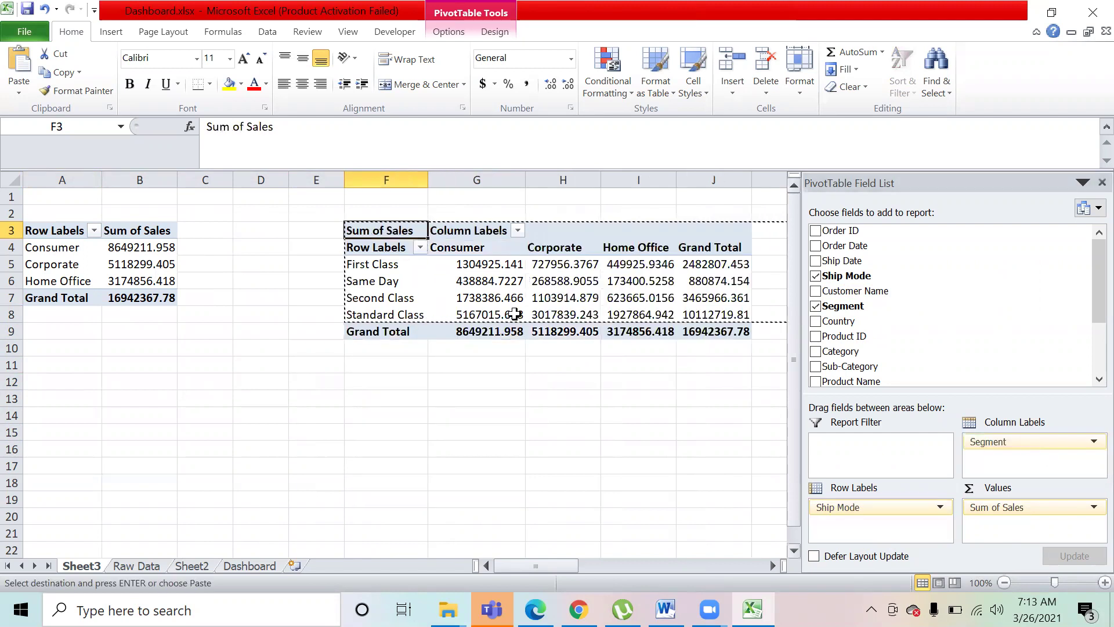
- Swap the fields of the N3 pivot table, putting Sub-Category in the row labels and Segment in the column labels
click(474, 284)
key(Right)
key(Right)
key(Right)
key(Right)
key(Right)
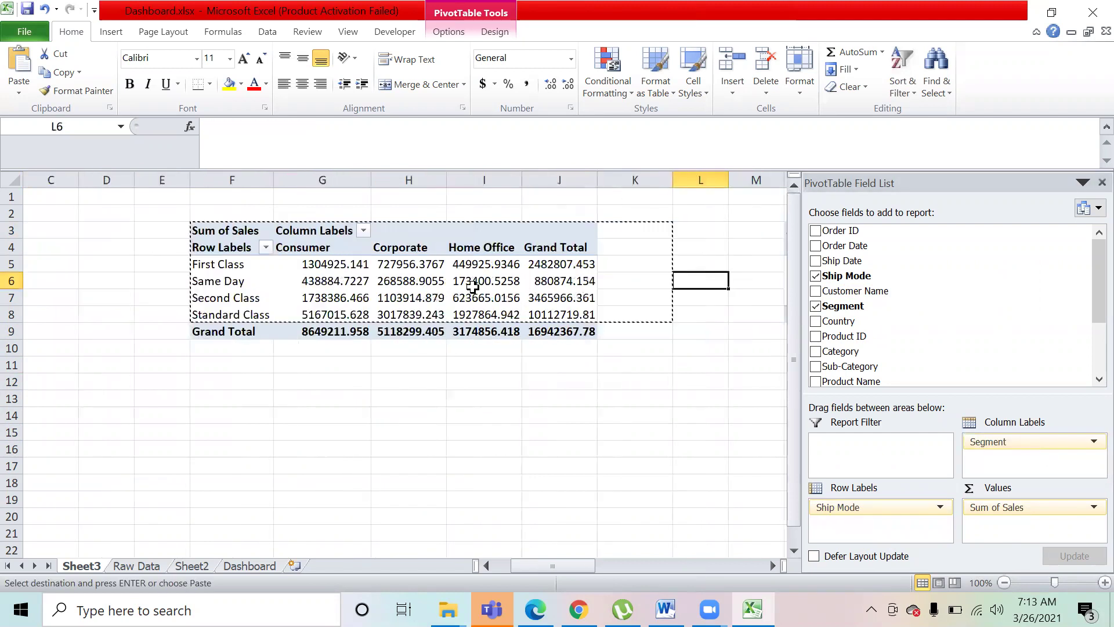
key(Right)
key(Right)
key(Right)
key(Right)
key(Right)
key(Right)
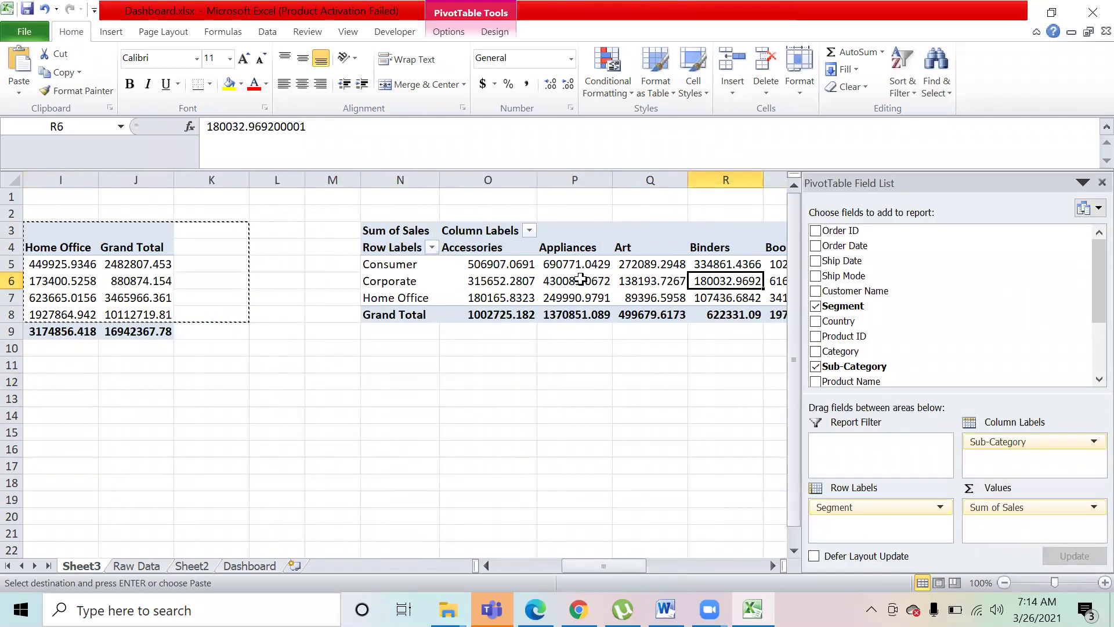
click(580, 280)
drag(898, 511, 524, 331)
- Review the rearranged ship mode and sub-category pivot tables on Sheet3, comparing their row and column layouts
key(Left)
key(Left)
key(Left)
key(Left)
key(Left)
key(Left)
key(Left)
key(Left)
key(Left)
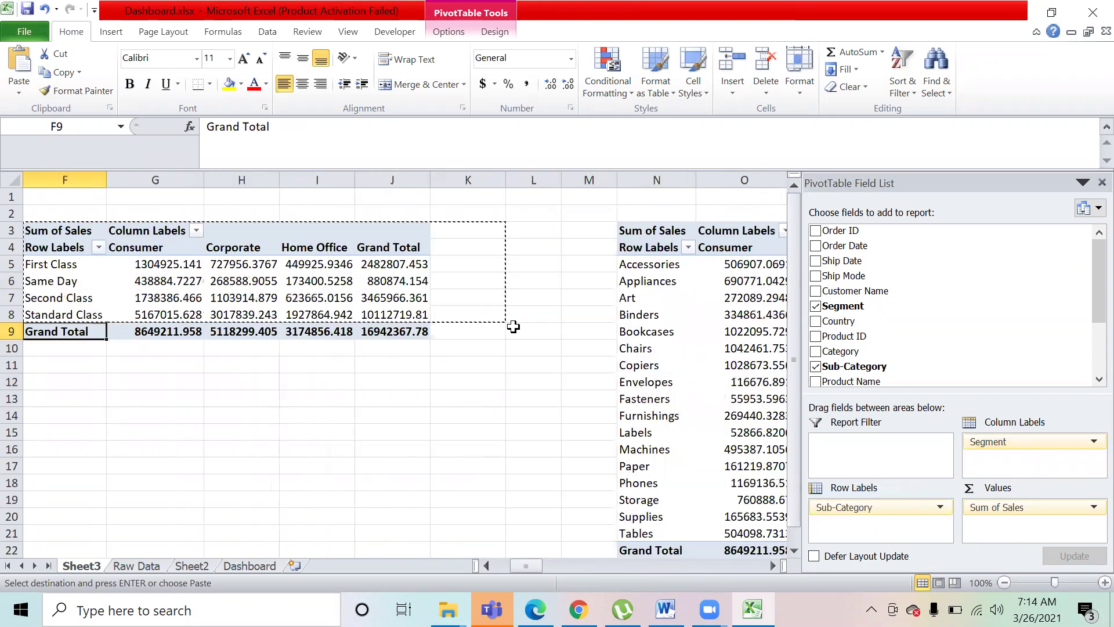
key(Left)
key(Left)
key(Left)
key(Left)
key(Left)
key(Right)
key(Right)
key(Right)
key(Right)
key(Right)
key(Right)
key(Right)
key(Right)
key(Right)
key(Right)
key(Right)
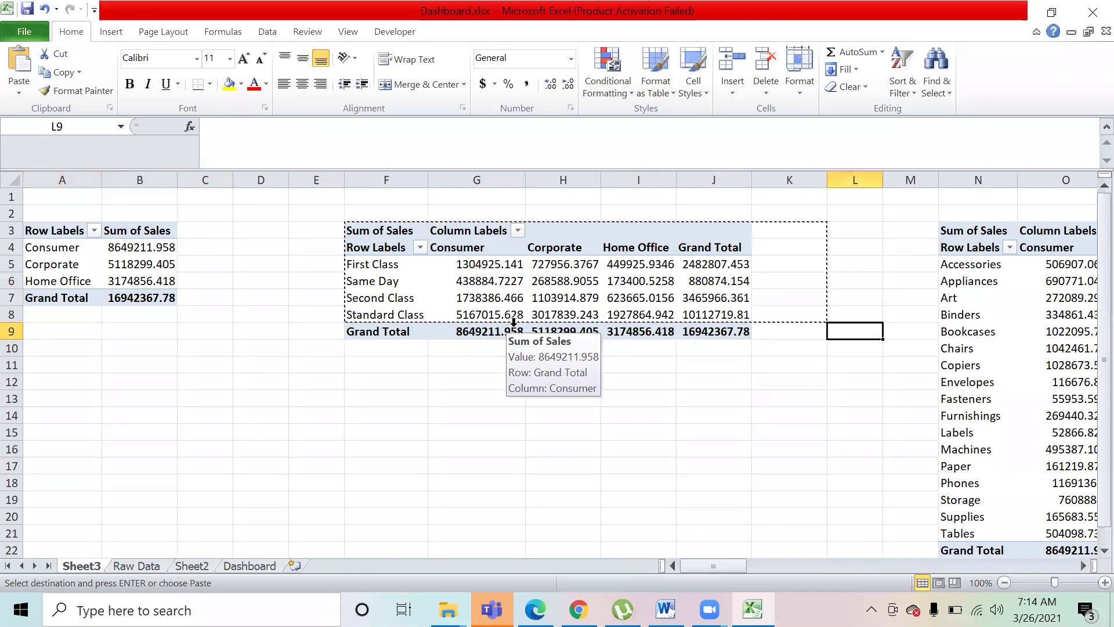
key(Right)
key(Right)
key(Right)
key(Right)
key(Right)
key(Left)
key(Left)
key(Left)
key(Left)
key(Left)
key(Left)
key(Left)
key(Left)
key(Left)
key(Left)
key(Left)
key(Right)
key(Right)
key(Right)
key(Right)
key(Right)
key(Right)
key(Right)
key(Right)
key(Right)
key(Right)
key(Right)
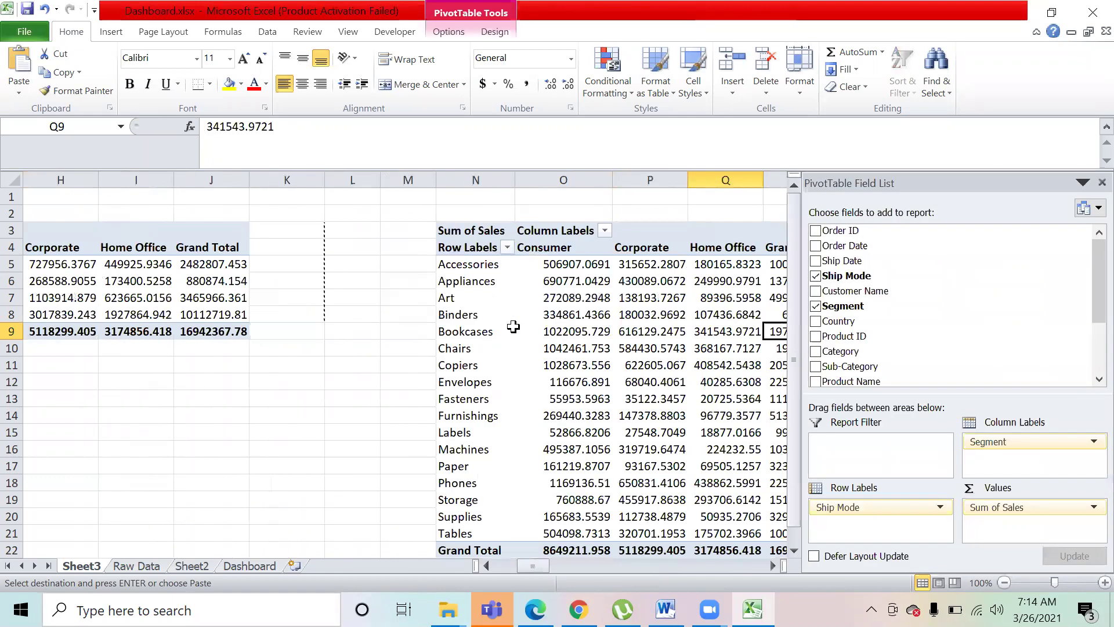
key(Left)
key(Left)
key(Left)
key(Left)
key(Left)
key(Left)
key(Left)
key(Left)
key(Left)
key(Left)
key(Left)
key(Left)
key(Left)
key(Left)
key(Left)
key(Left)
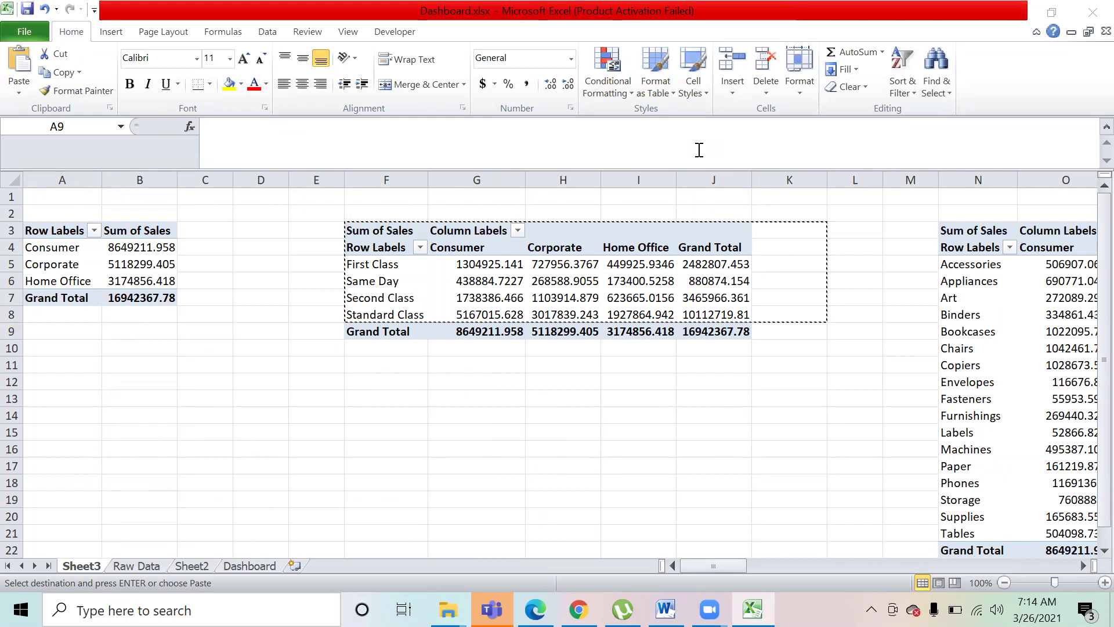
- Examine the segment pivot table at A3 alongside the other two pivot tables across row 3
click(205, 297)
click(139, 265)
key(Left)
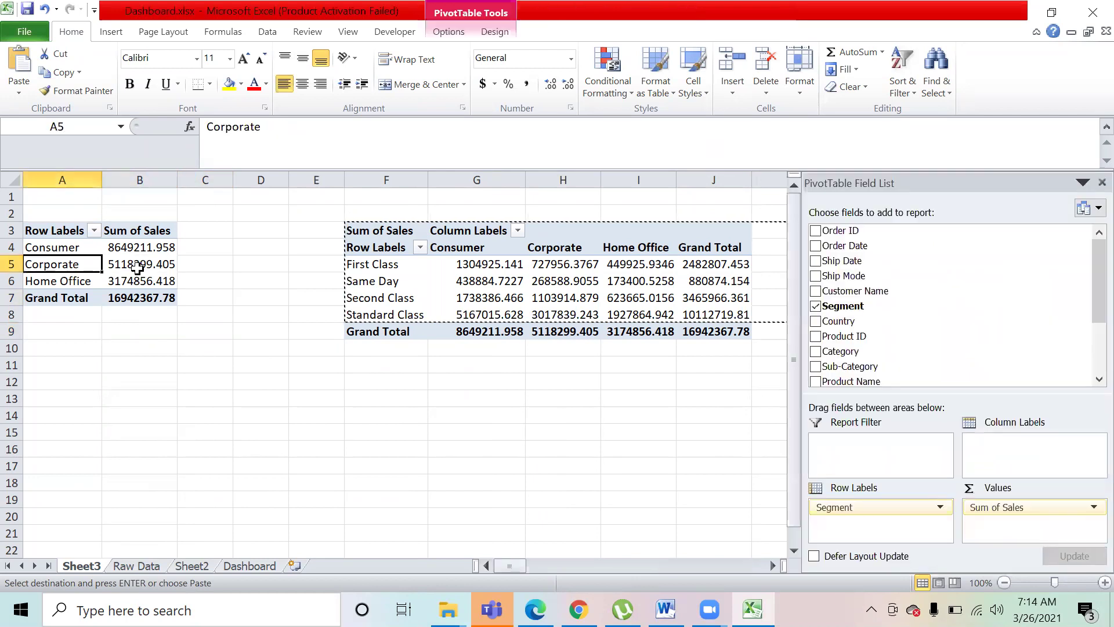
key(Up)
key(Up)
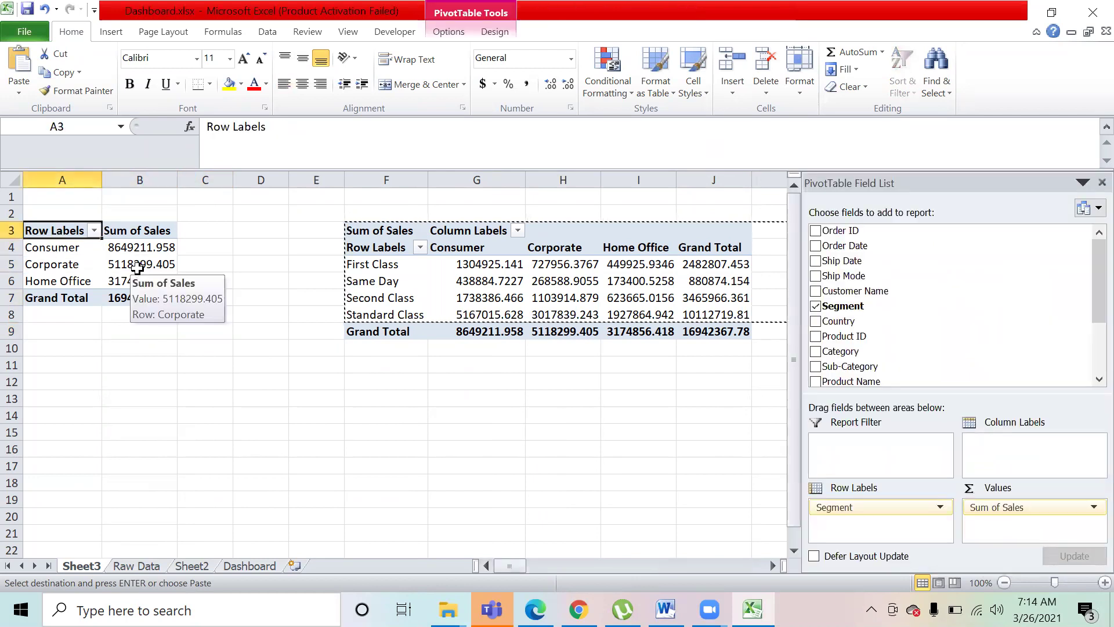
key(Right)
key(Right)
key(Right)
key(Right)
key(Right)
key(Right)
key(Right)
key(Right)
key(Right)
key(Right)
key(Right)
key(Right)
key(Right)
key(Right)
key(Right)
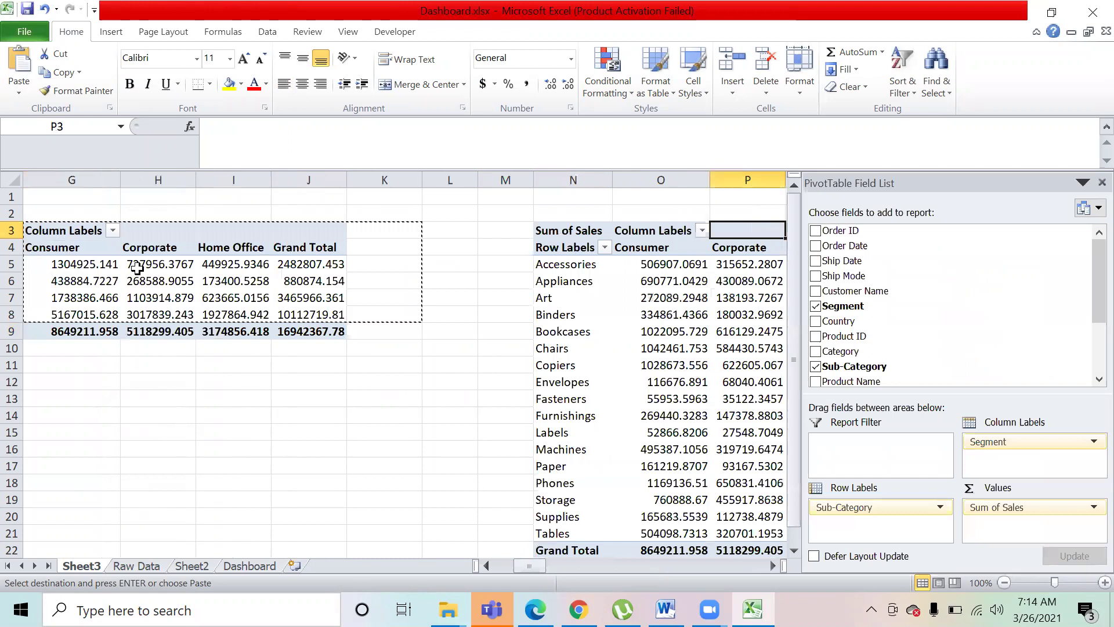
key(Left)
key(Left)
key(Left)
key(Left)
key(Left)
key(Left)
key(Left)
key(Left)
key(Left)
key(Left)
key(Left)
key(Left)
key(Left)
key(Left)
key(Left)
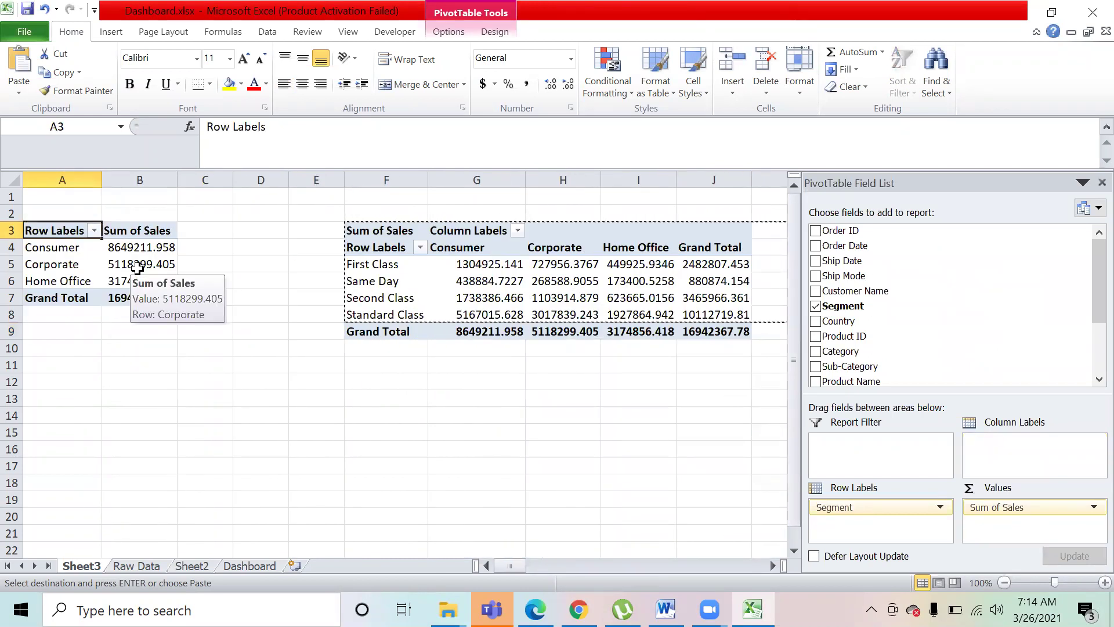
- Insert a basic 2-D pie PivotChart from the segment pivot table in A3:B7
key(shift+Right)
key(shift+Right)
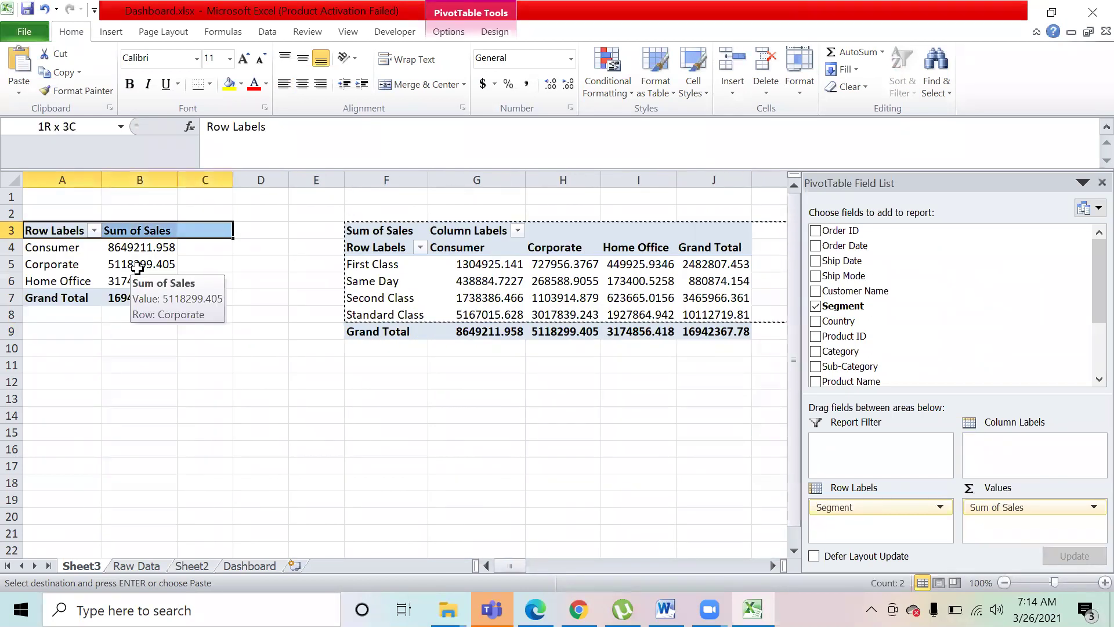
key(shift+Left)
key(shift+Down)
key(shift+Down)
key(shift+Down)
key(shift+Down)
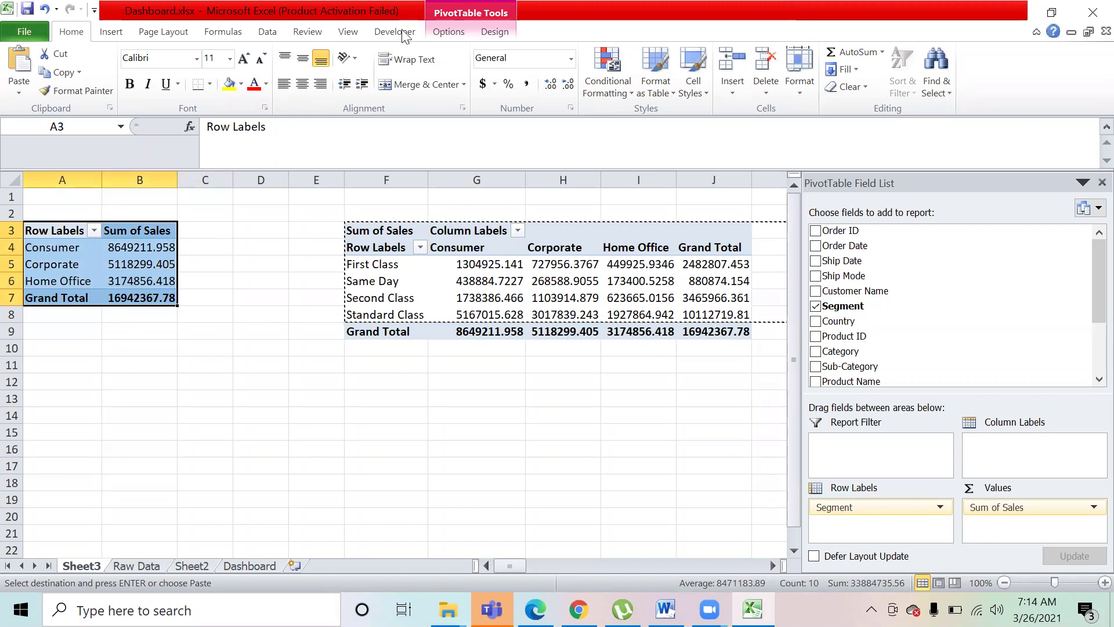
click(446, 32)
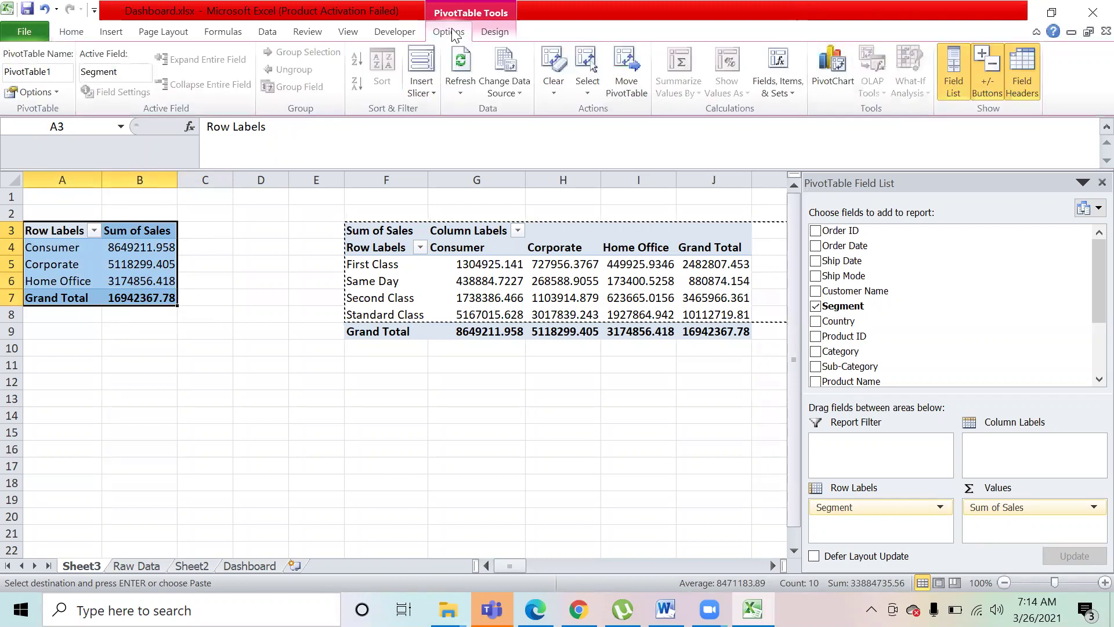
click(836, 77)
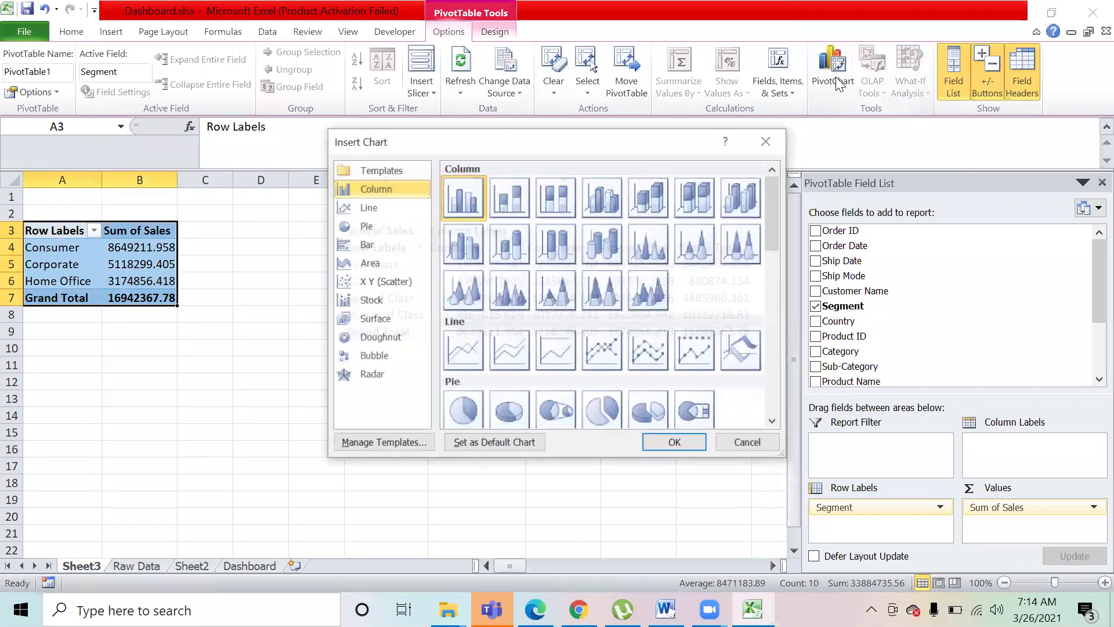
click(458, 406)
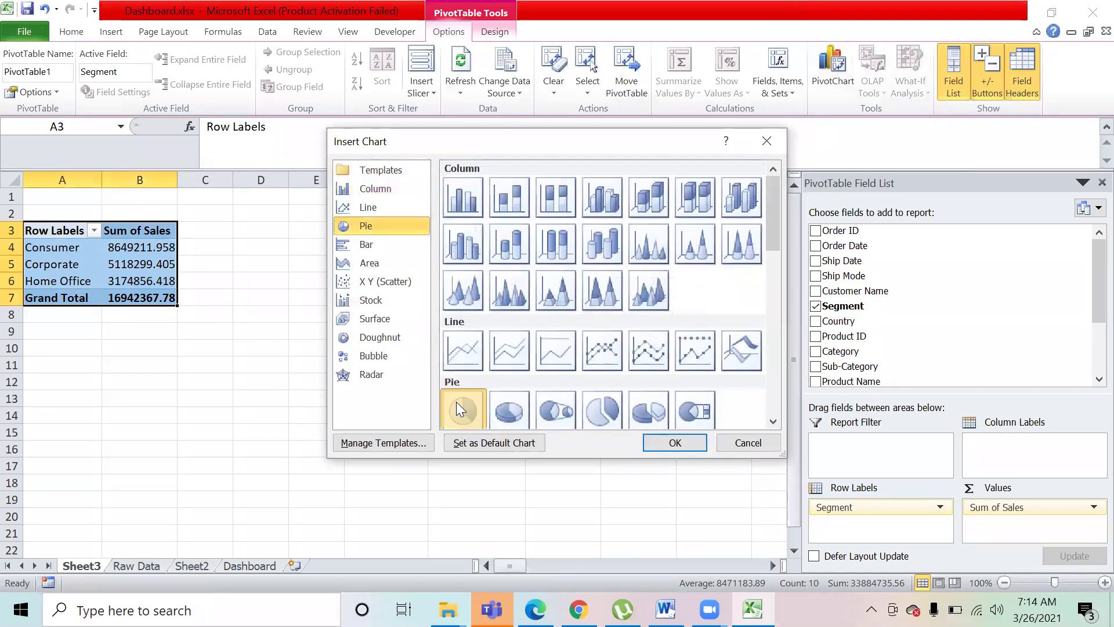
click(654, 440)
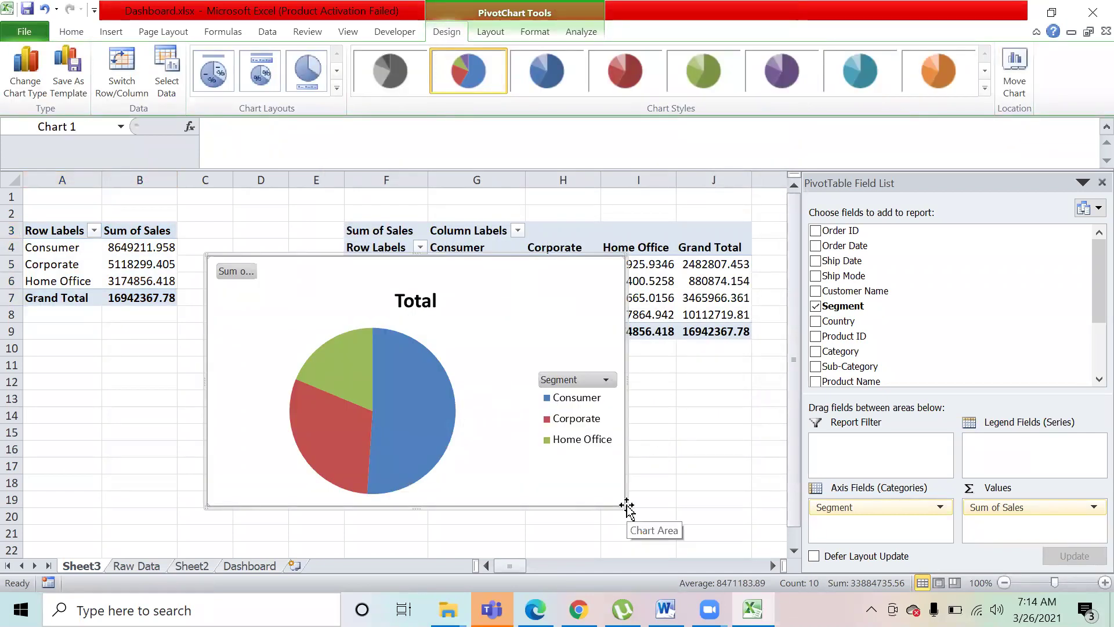
- Shrink the pie chart and place it below the segment pivot table, starting around row 11
drag(625, 505, 478, 440)
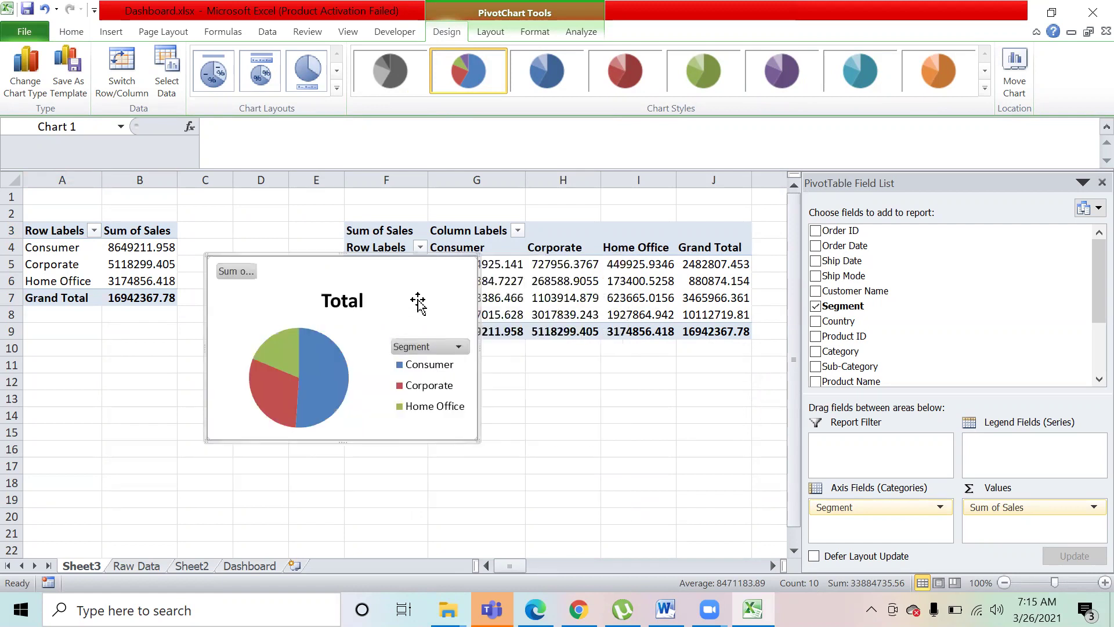
drag(426, 272, 266, 374)
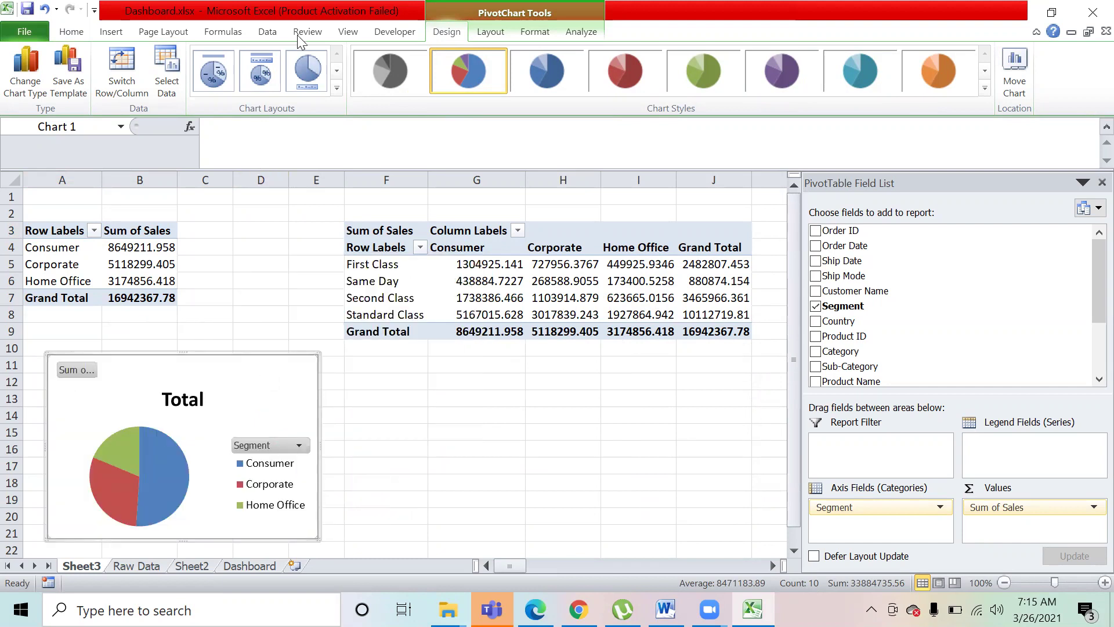
click(112, 264)
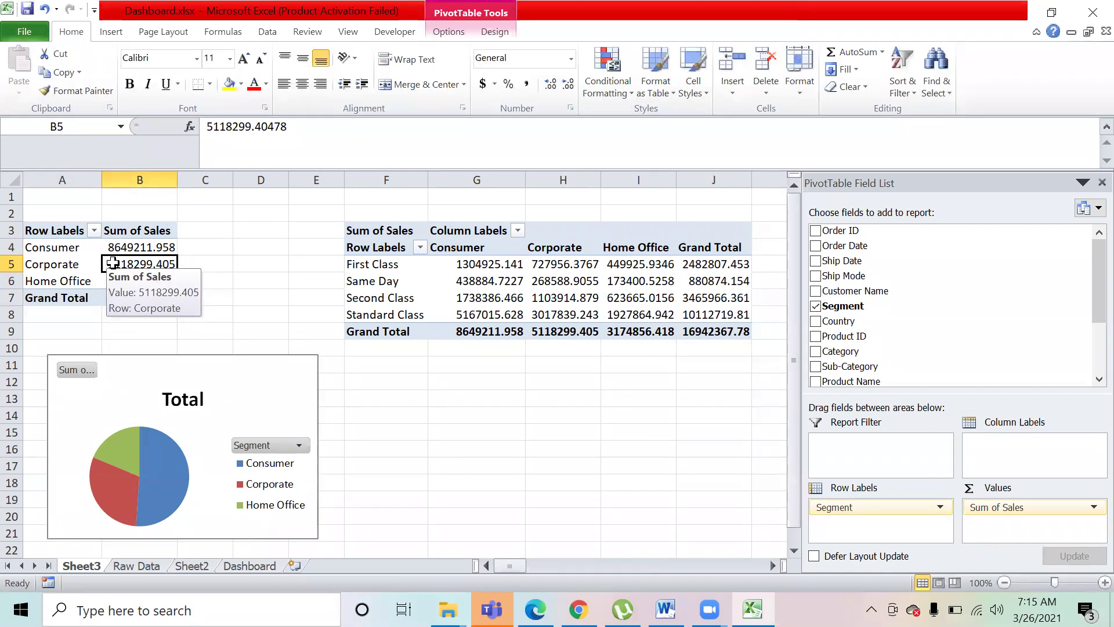
- Hide all field buttons on the pie chart and apply the chart layout without a title and with the legend underneath
click(259, 375)
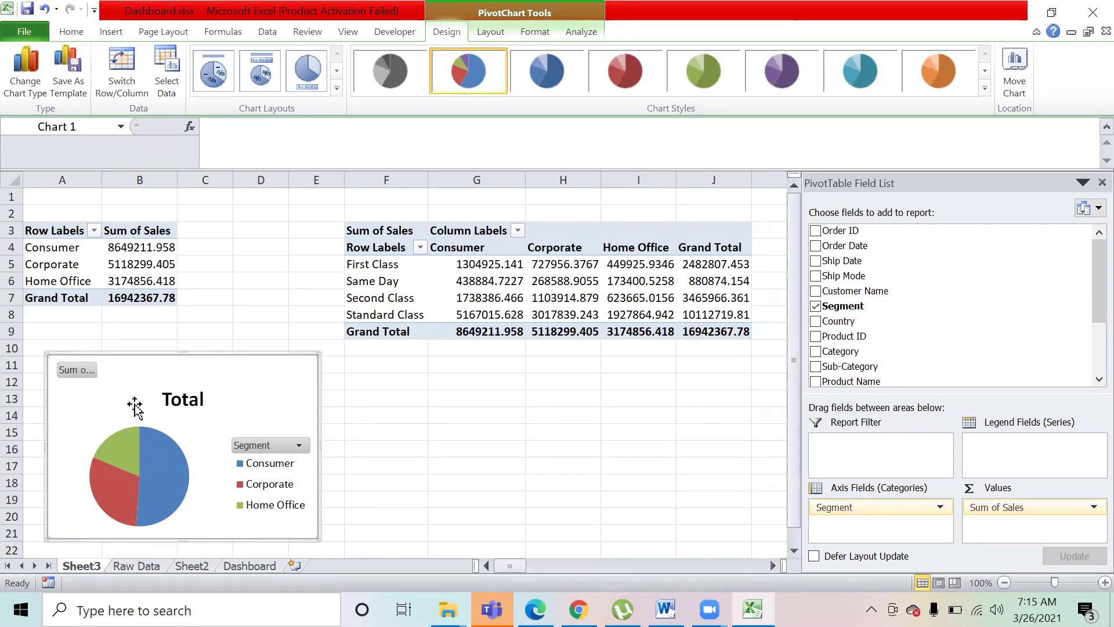
click(267, 442)
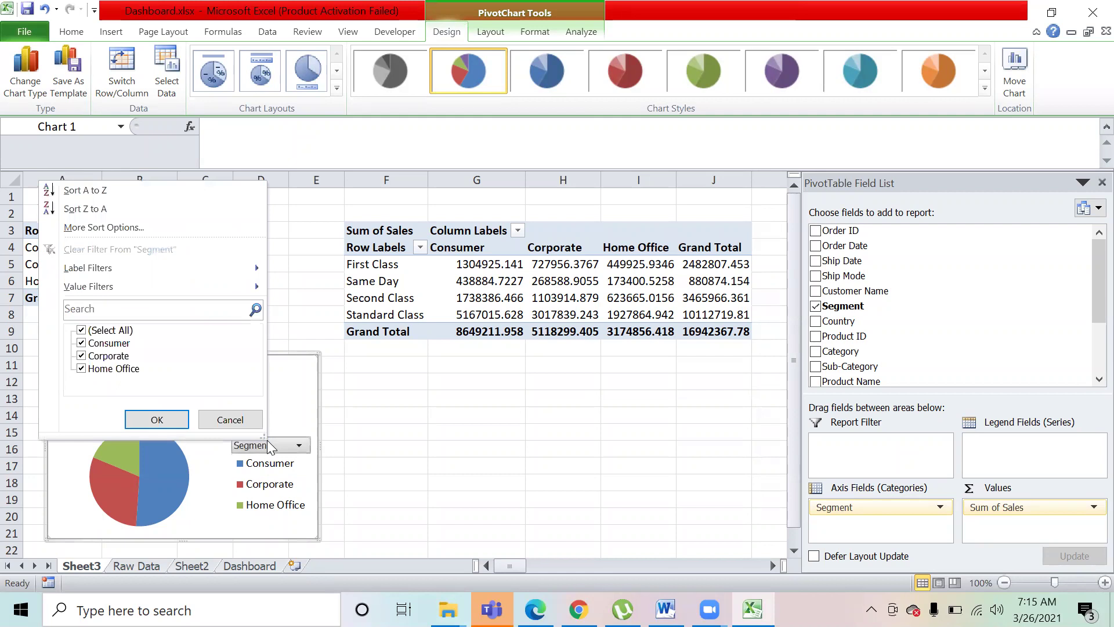
click(273, 447)
right_click(272, 447)
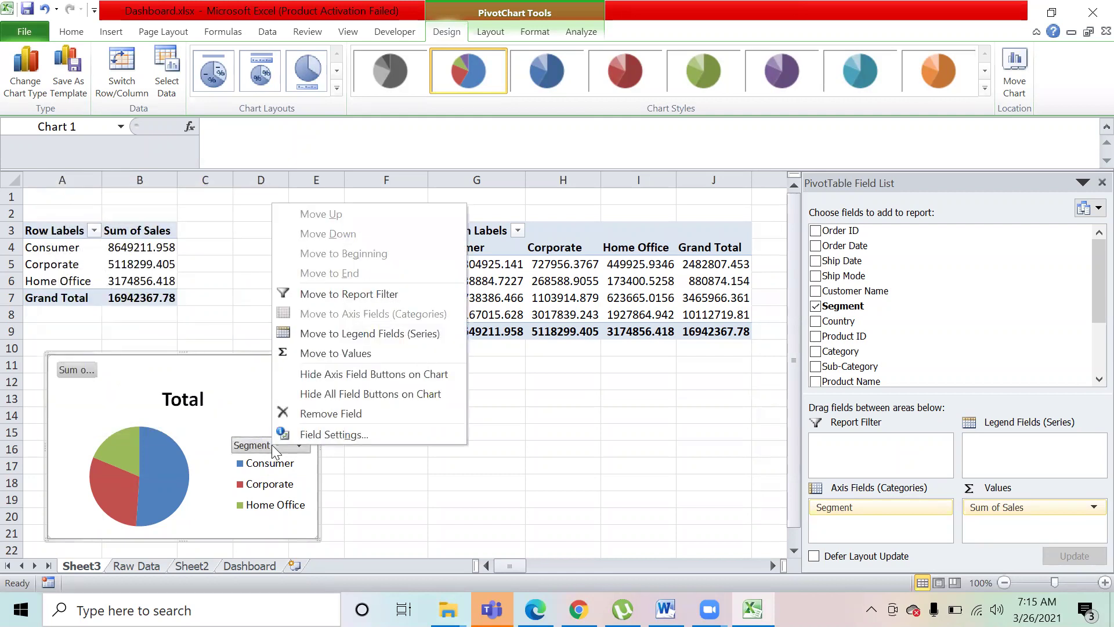
click(313, 393)
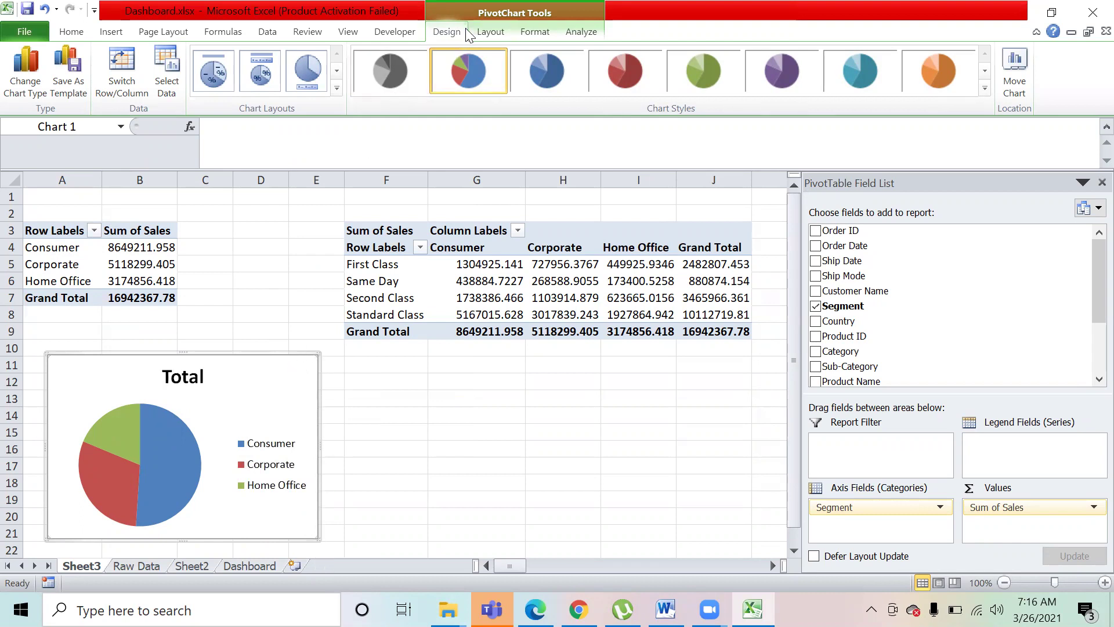
click(312, 85)
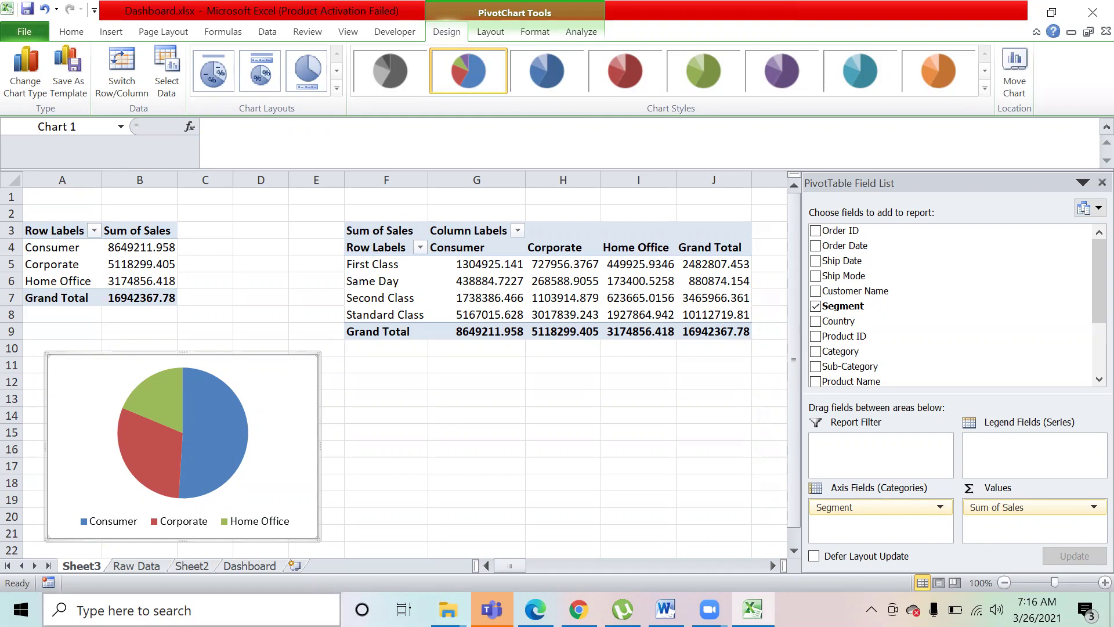
- Insert a stacked column PivotChart from the ship mode pivot table in F3:J9, checking the Dashboard sheet for the matching chart type
click(383, 381)
click(382, 254)
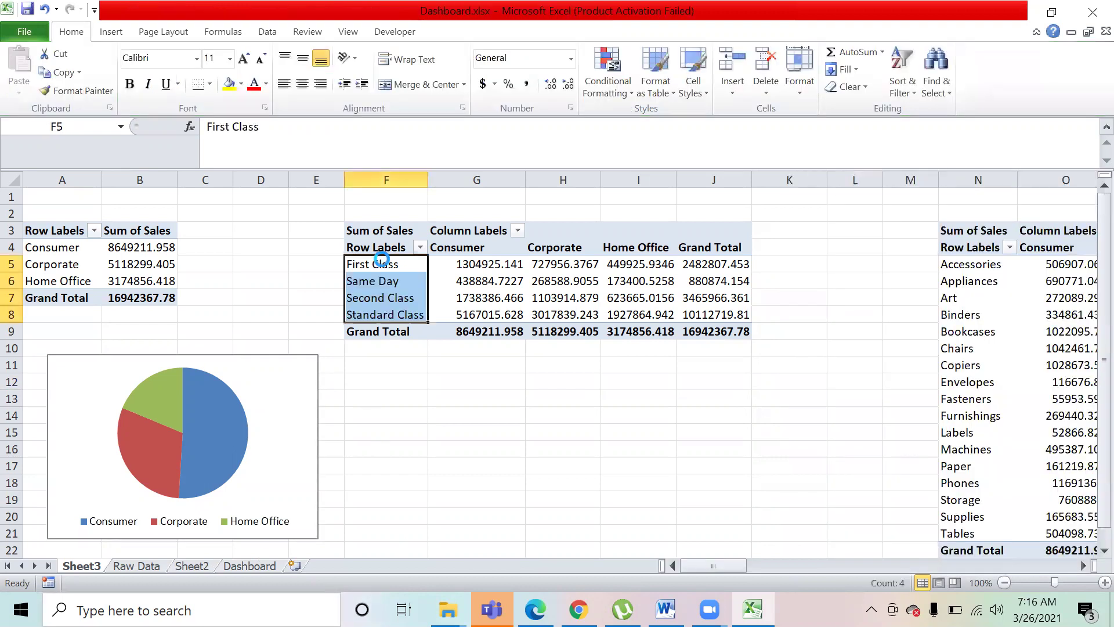
key(Up)
key(Up)
key(Up)
key(Down)
key(Down)
key(Up)
key(shift+Down)
key(shift+Down)
key(shift+Down)
key(shift+Down)
key(shift+Down)
key(shift+Down)
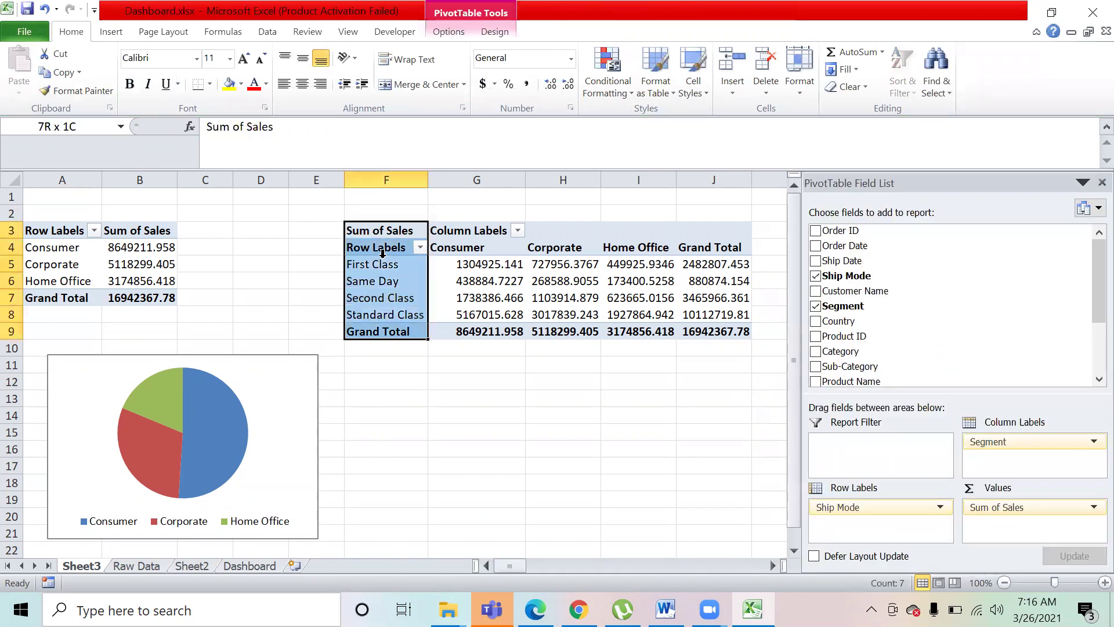
key(shift+Right)
key(shift+Right)
key(shift+Right)
key(shift+Right)
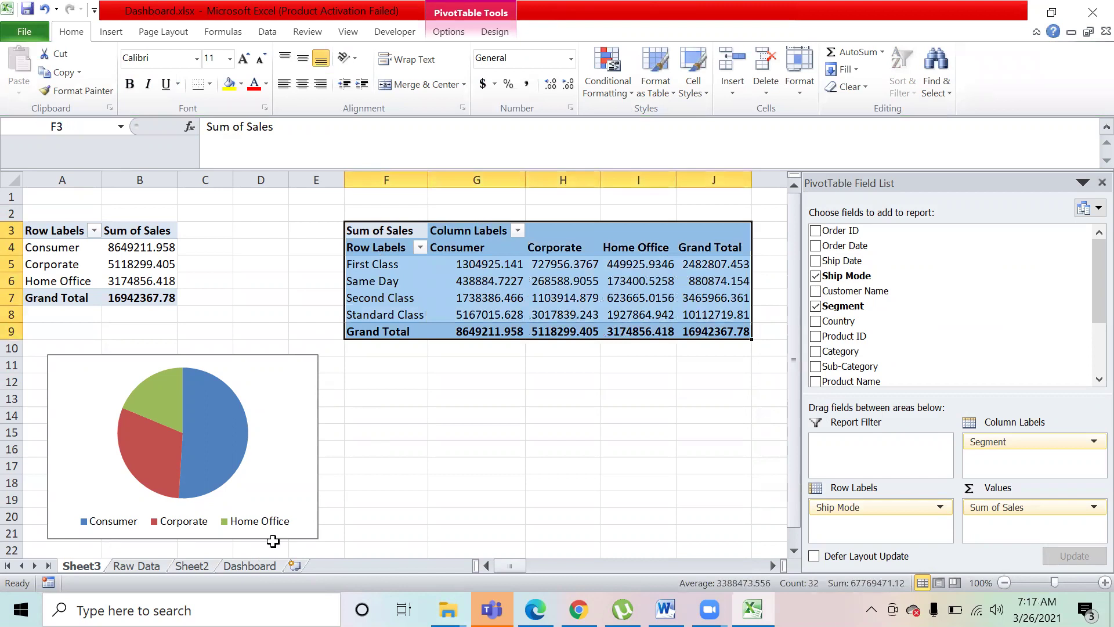
click(268, 565)
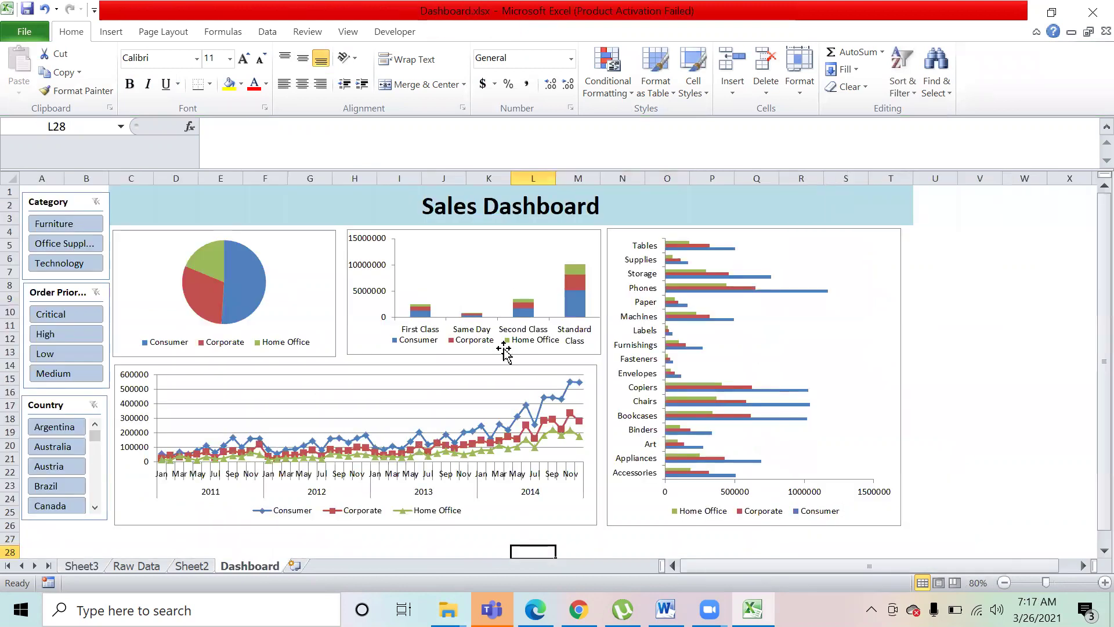
click(90, 567)
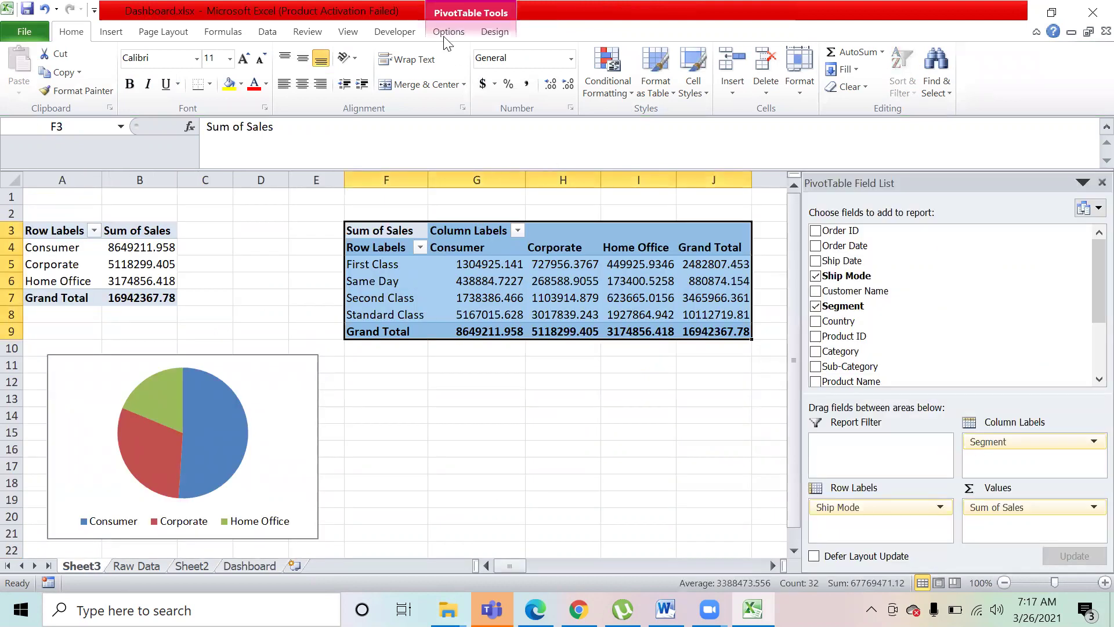
click(445, 37)
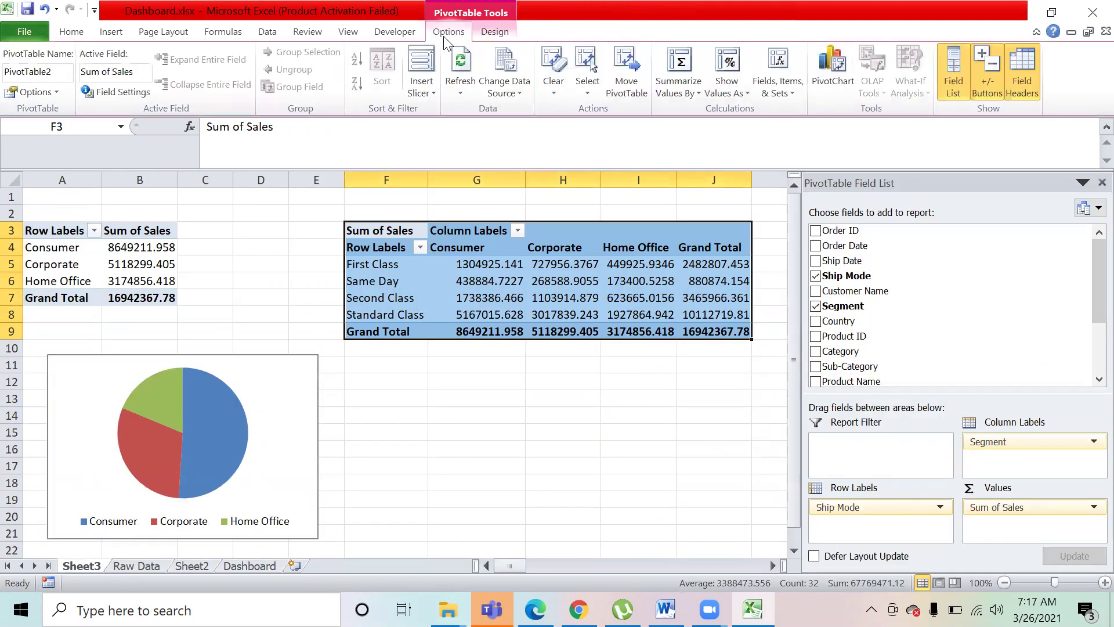
click(828, 61)
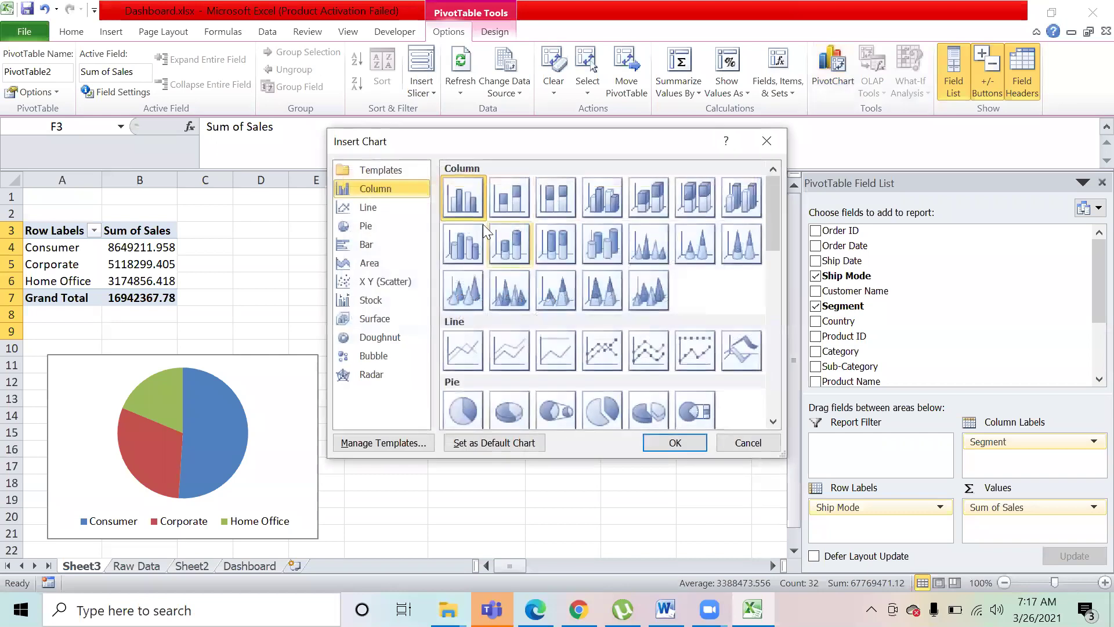
click(514, 199)
click(673, 443)
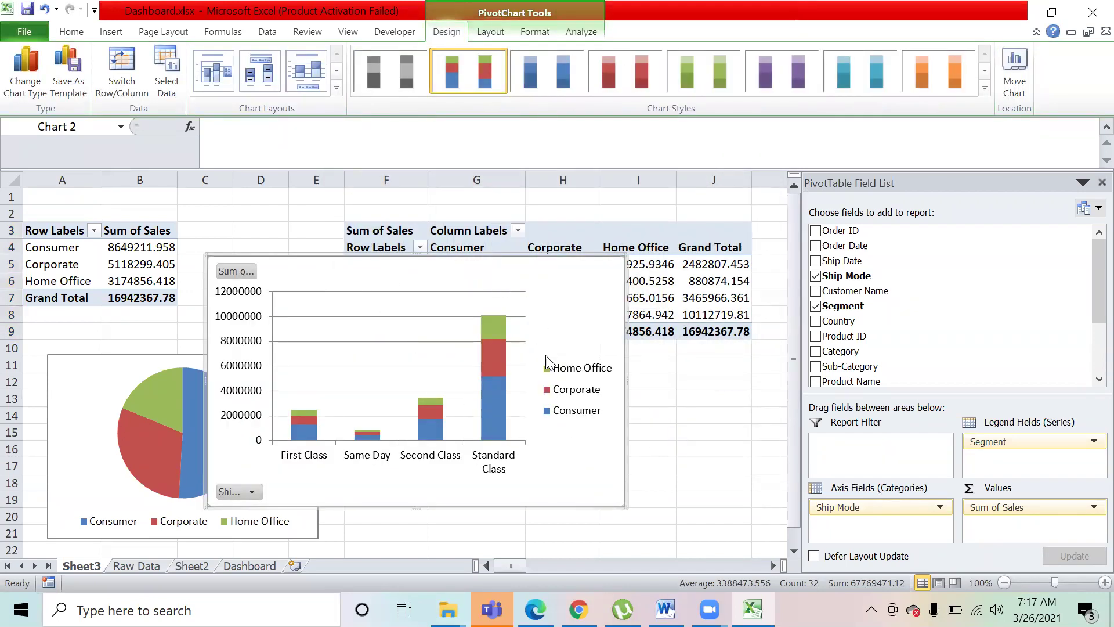
- Hide all field buttons on the stacked column chart, then shrink and place it below the ship mode pivot table, beside the pie chart
right_click(555, 357)
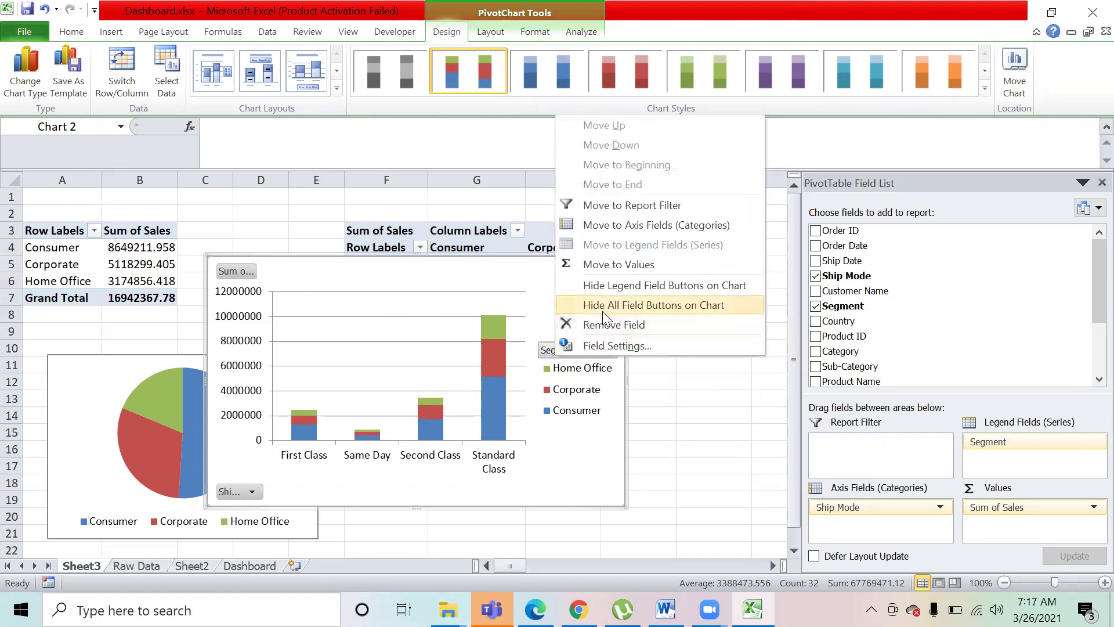
click(632, 304)
drag(552, 276, 677, 319)
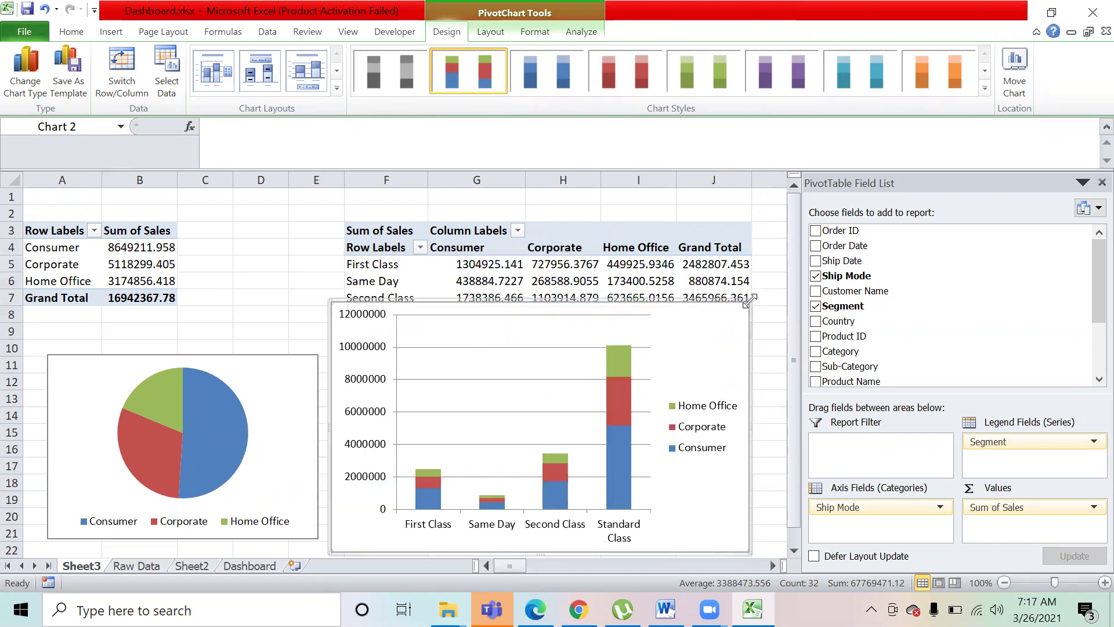
drag(743, 308, 677, 357)
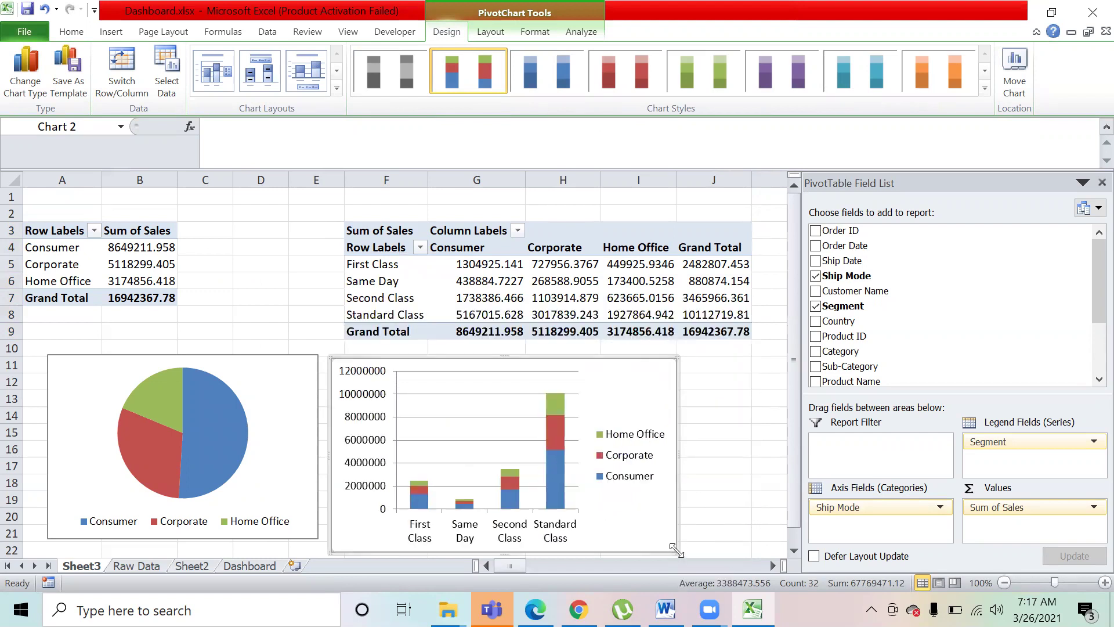
drag(676, 551, 652, 531)
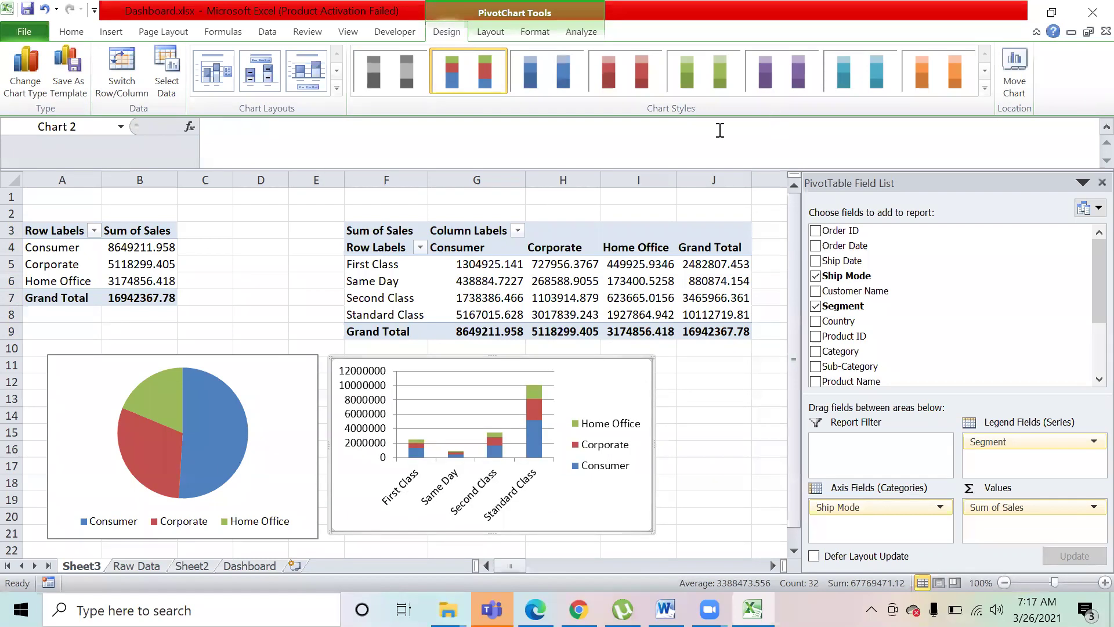
- Insert a clustered bar PivotChart from the sub-category pivot table in N3:R22
click(725, 346)
key(Right)
key(Right)
key(Right)
key(Right)
key(Right)
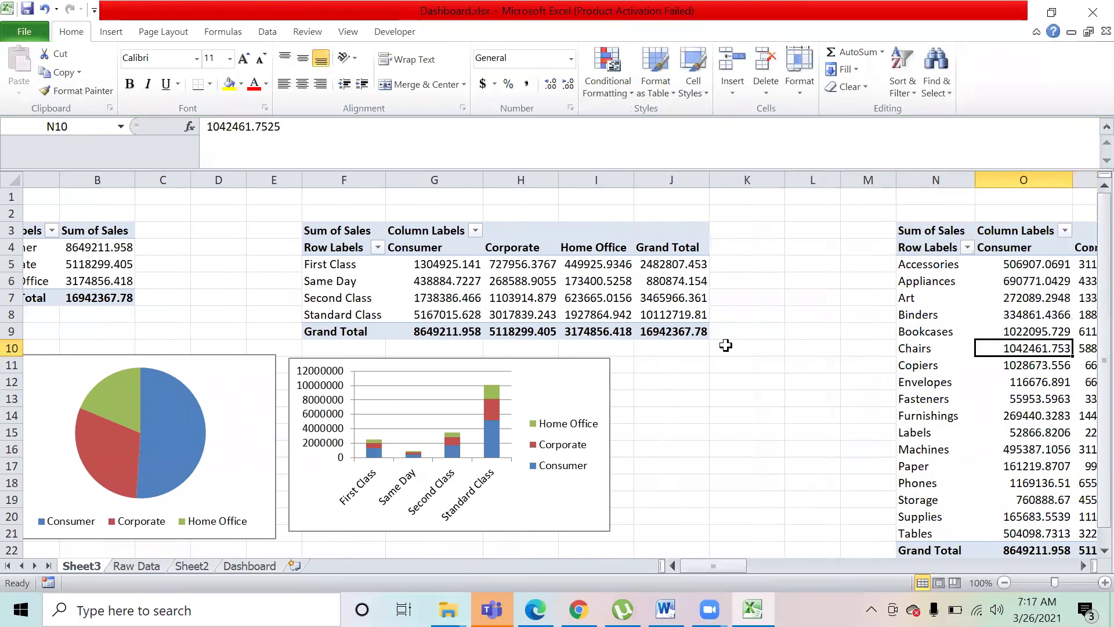
key(Right)
key(Right)
key(Left)
key(Left)
key(Up)
key(Up)
key(Up)
key(Up)
key(Up)
key(Up)
key(Up)
key(Left)
key(Down)
key(Up)
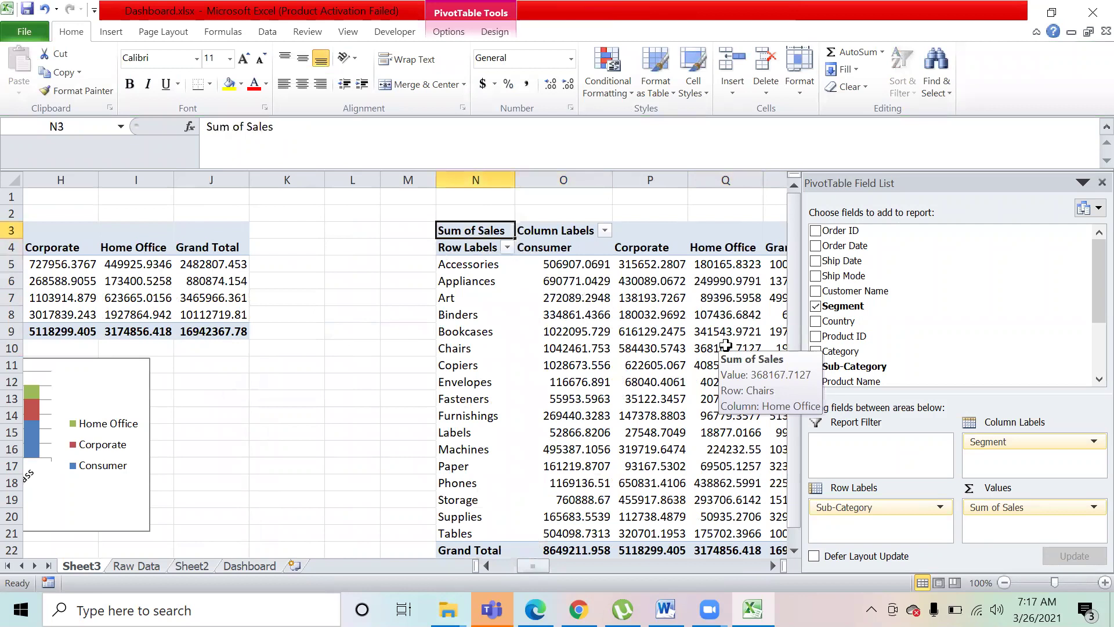
key(shift+Right)
key(ctrl+shift+Down)
key(shift+Right)
key(shift+Right)
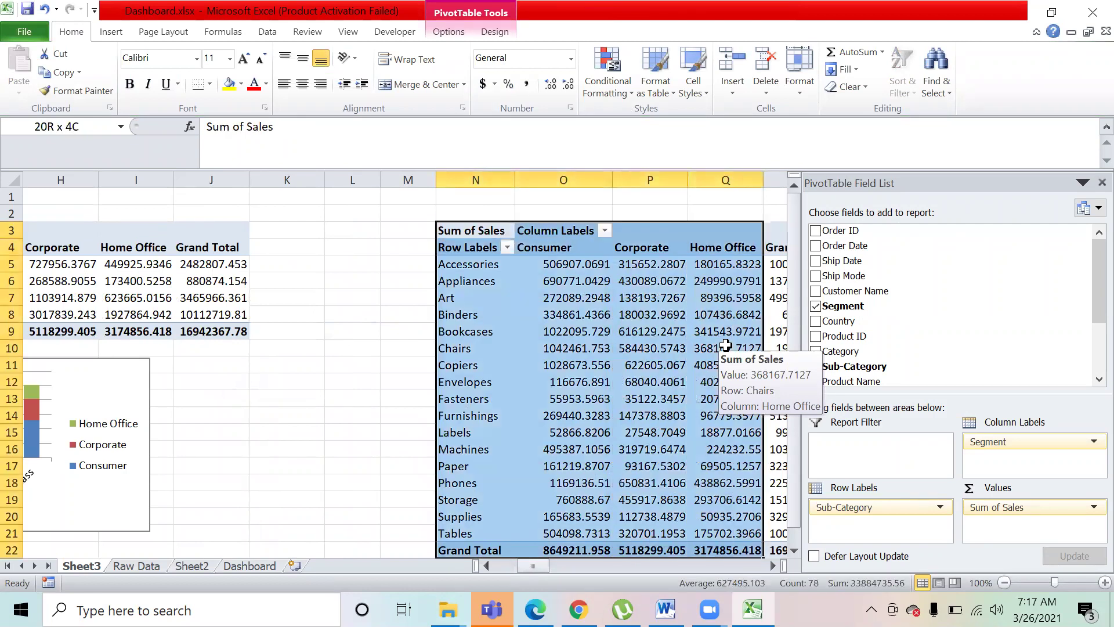
key(shift+Right)
key(shift+Left)
key(shift+Right)
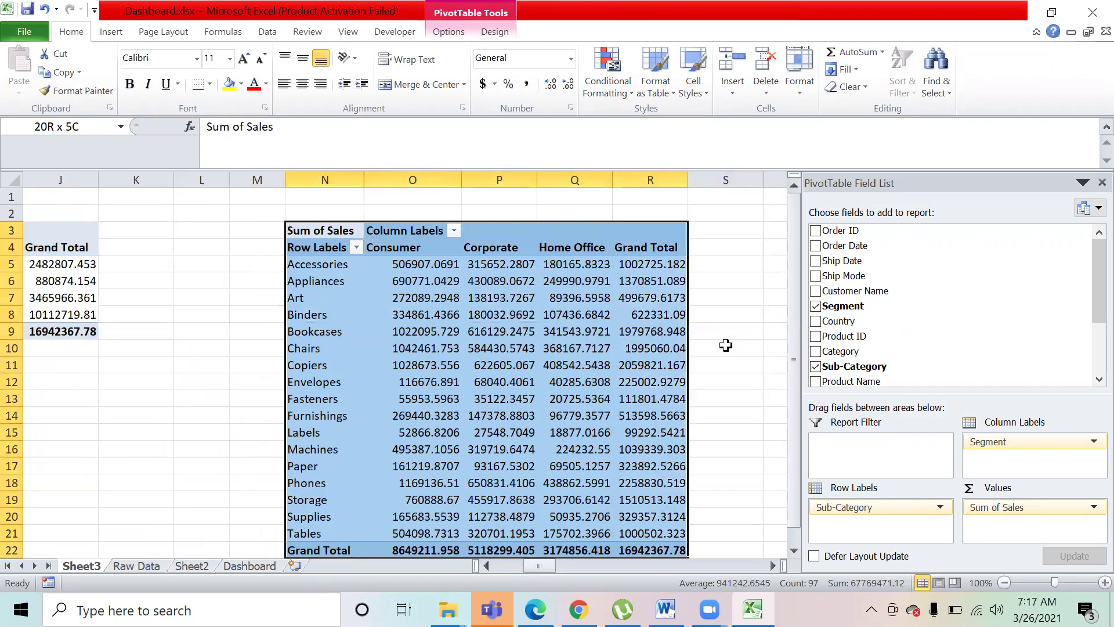
click(441, 38)
click(840, 95)
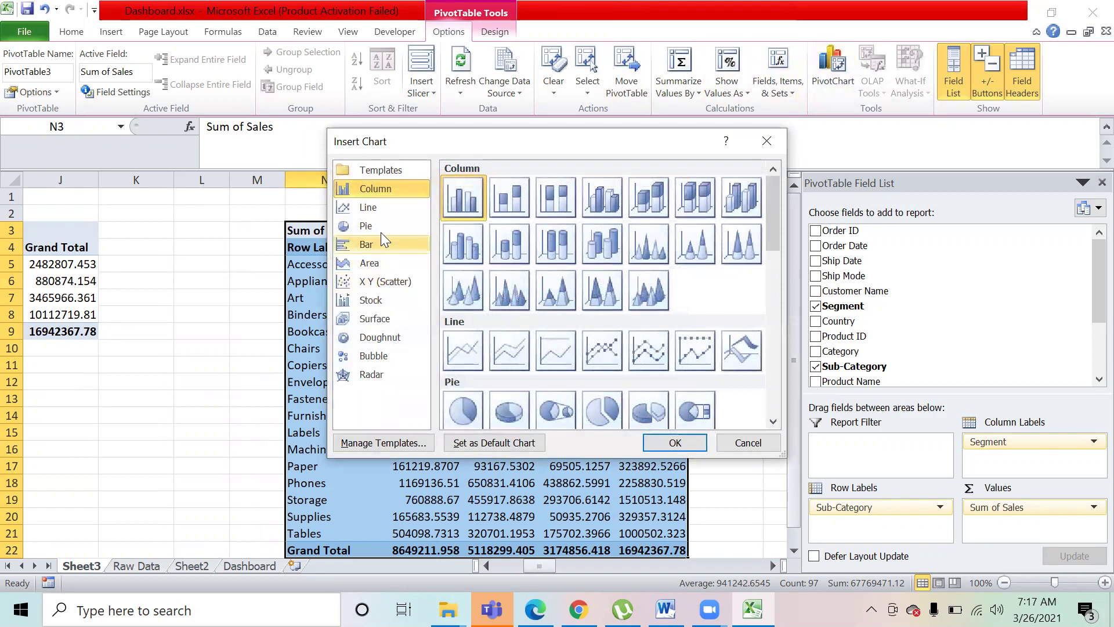
click(365, 243)
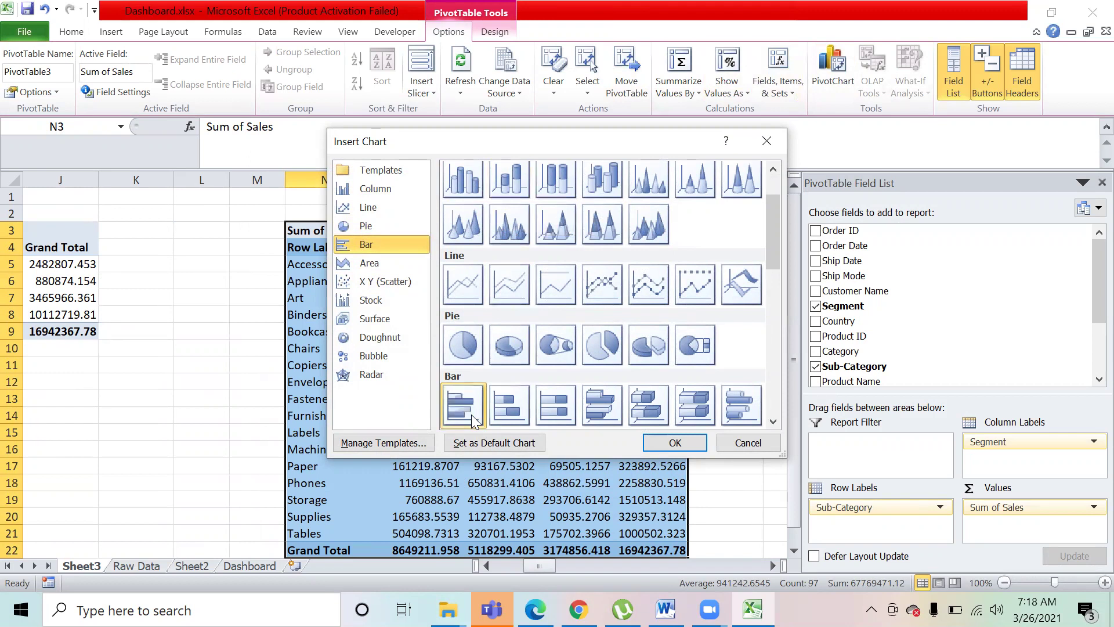
click(657, 441)
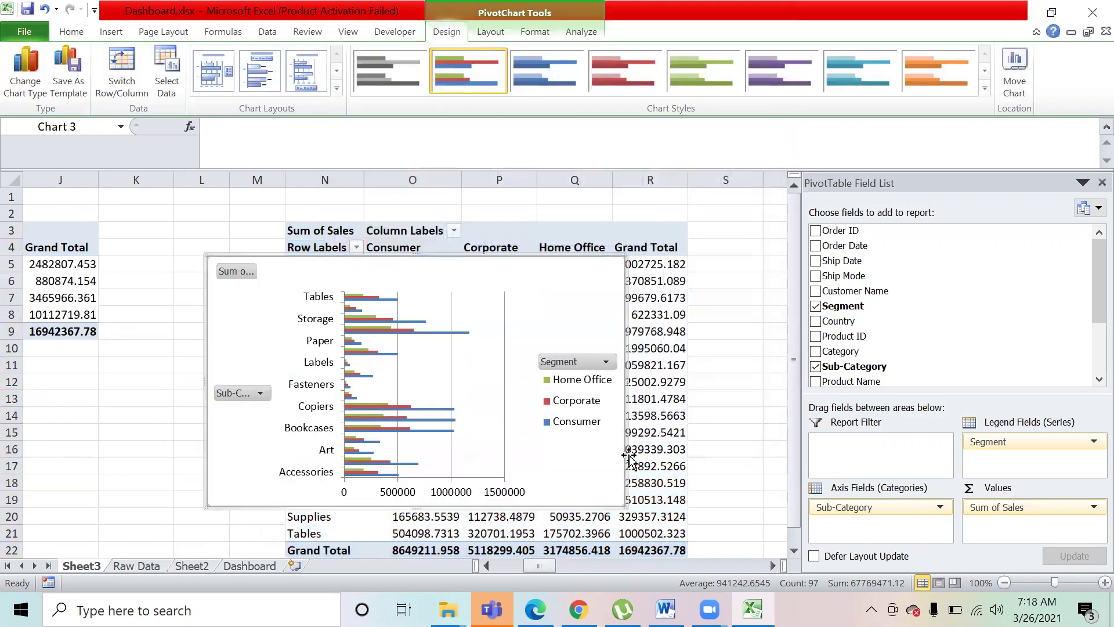
- Hide all field buttons on the bar chart and apply the chart layout with a title and the legend underneath
right_click(575, 360)
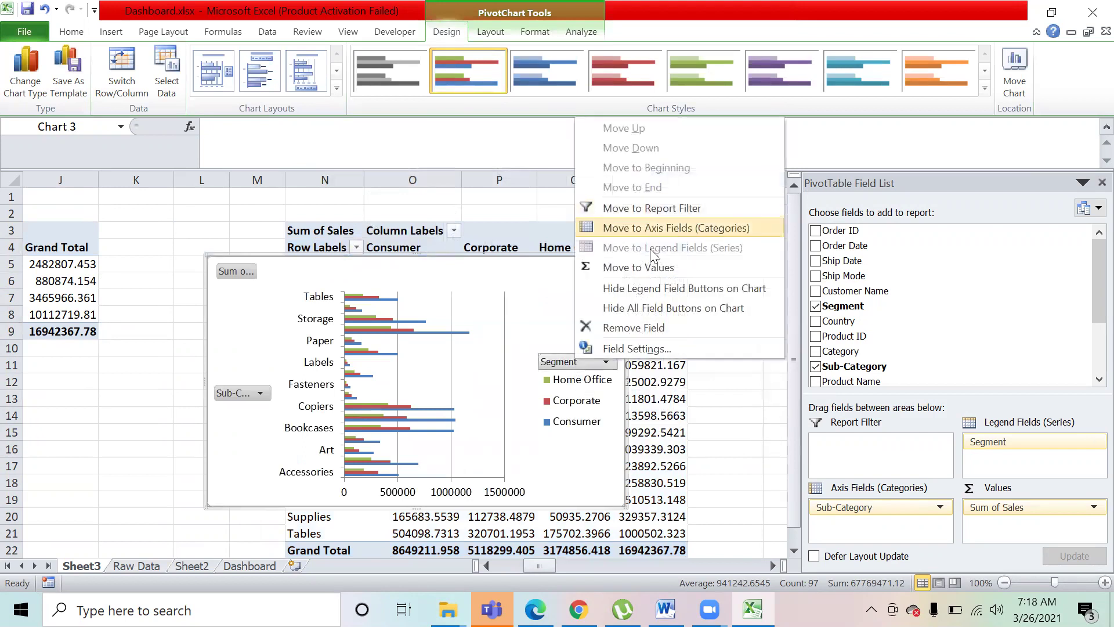
click(653, 307)
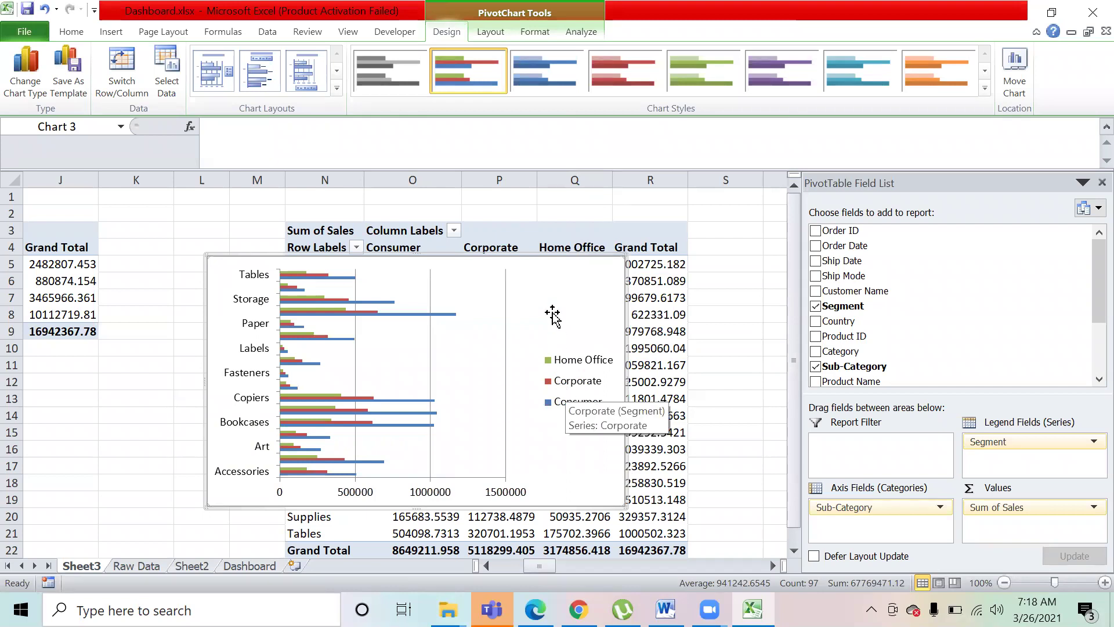
click(289, 62)
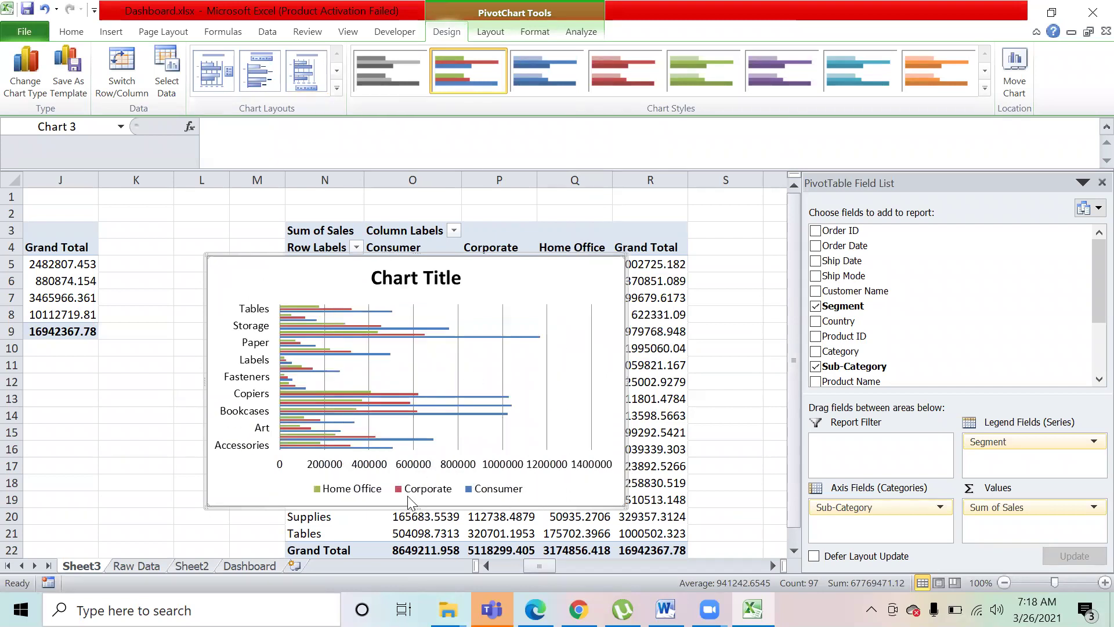
- Make the bar chart taller and place it below the sub-category pivot table, starting around row 24
drag(414, 507, 410, 549)
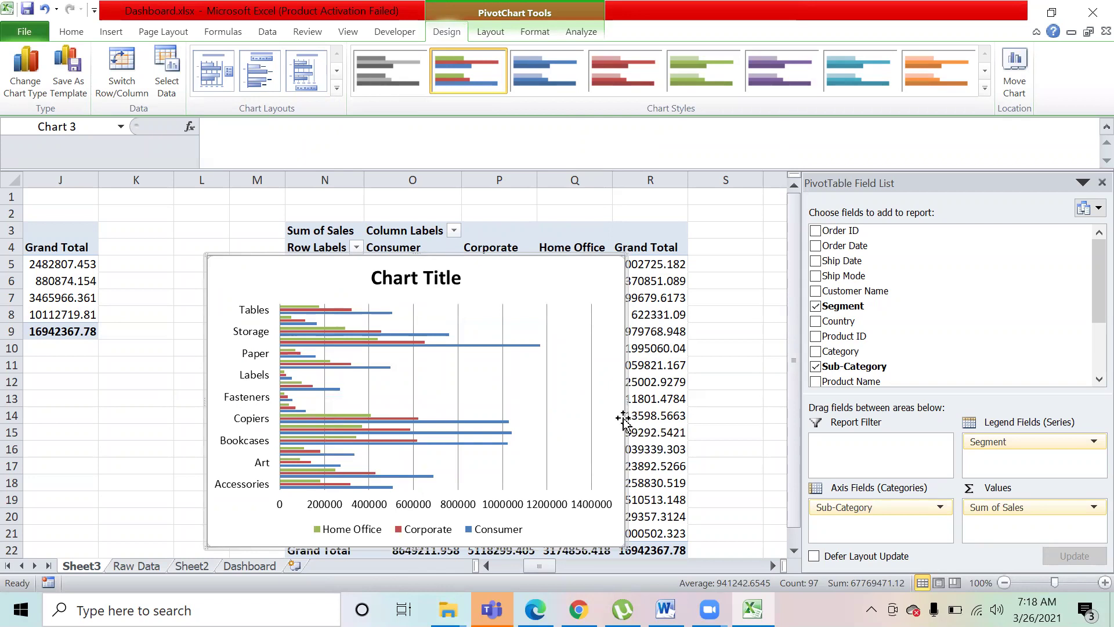
mouse_move(613, 271)
mouse_down()
mouse_move(582, 276)
mouse_move(557, 255)
mouse_up()
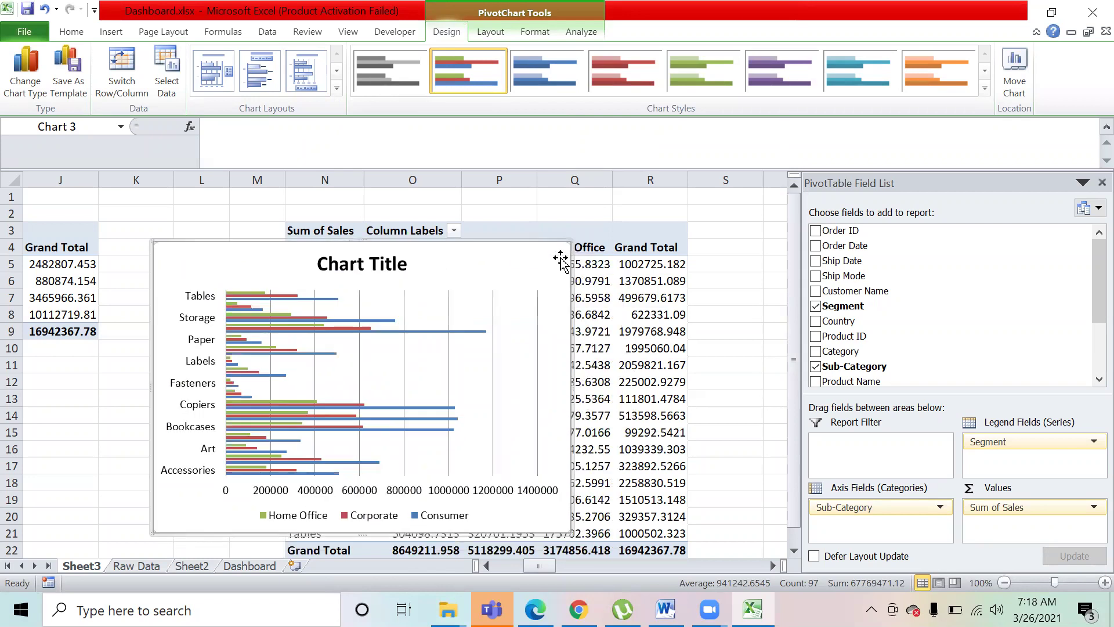
click(754, 268)
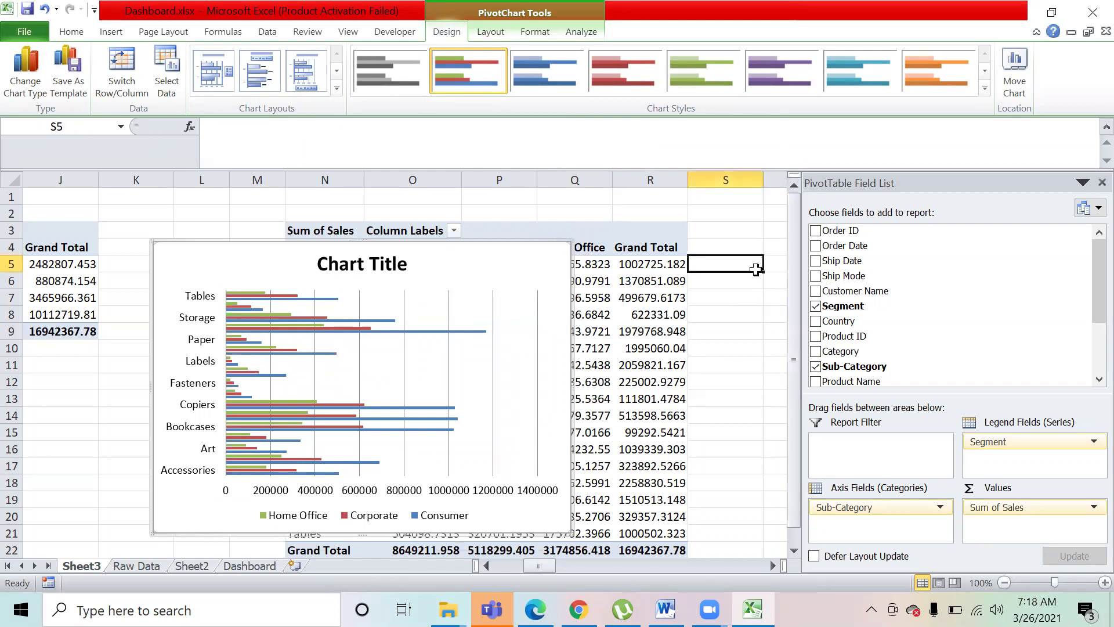
drag(530, 299, 600, 467)
- Copy the sub-category pivot table in N3:R22 and paste it at W3
click(487, 331)
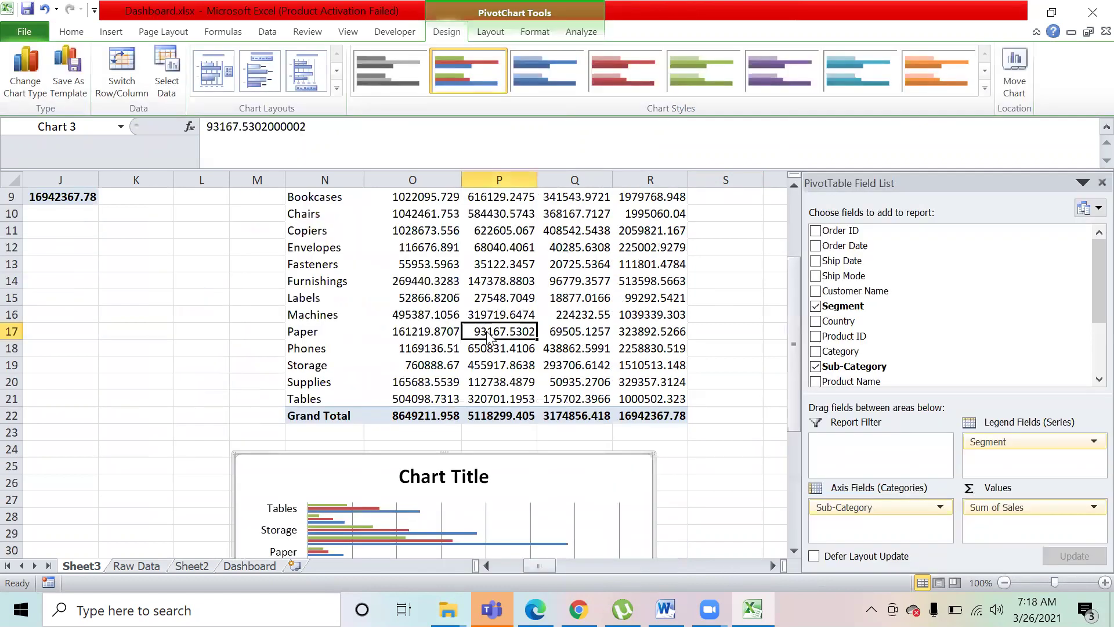
key(Left)
key(Left)
key(Up)
key(Up)
key(Up)
key(Up)
key(Up)
key(Up)
key(Up)
key(Up)
key(Up)
key(Up)
key(Up)
key(Up)
key(Up)
key(Up)
key(Up)
key(Up)
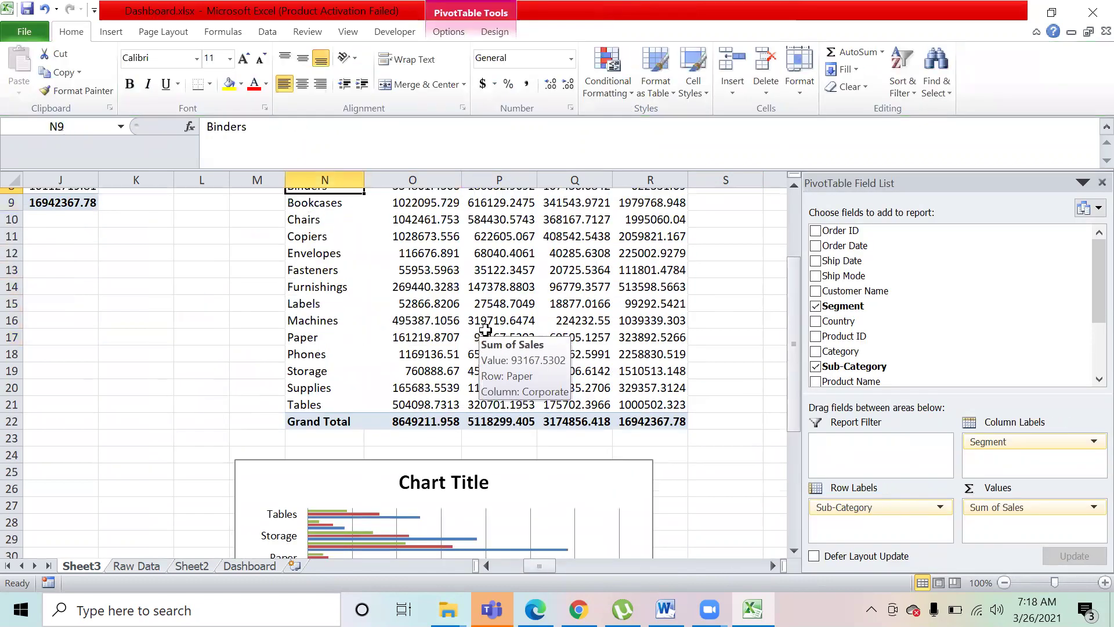
key(Down)
key(Down)
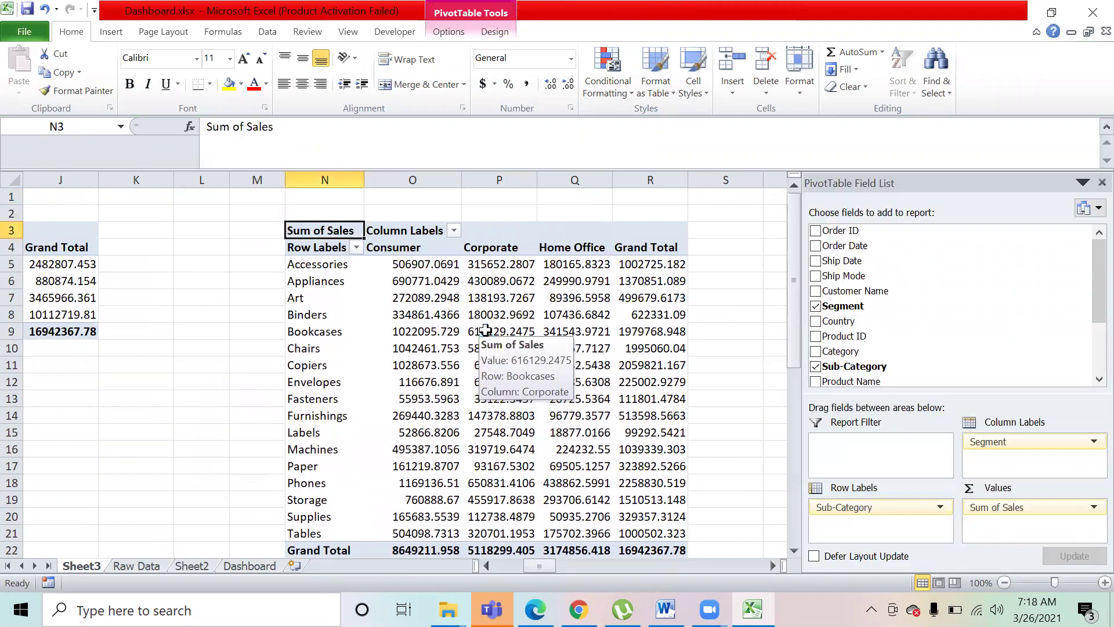
key(ctrl+shift+Down)
key(shift+Right)
key(ctrl+shift+Right)
key(ctrl+shift+Left)
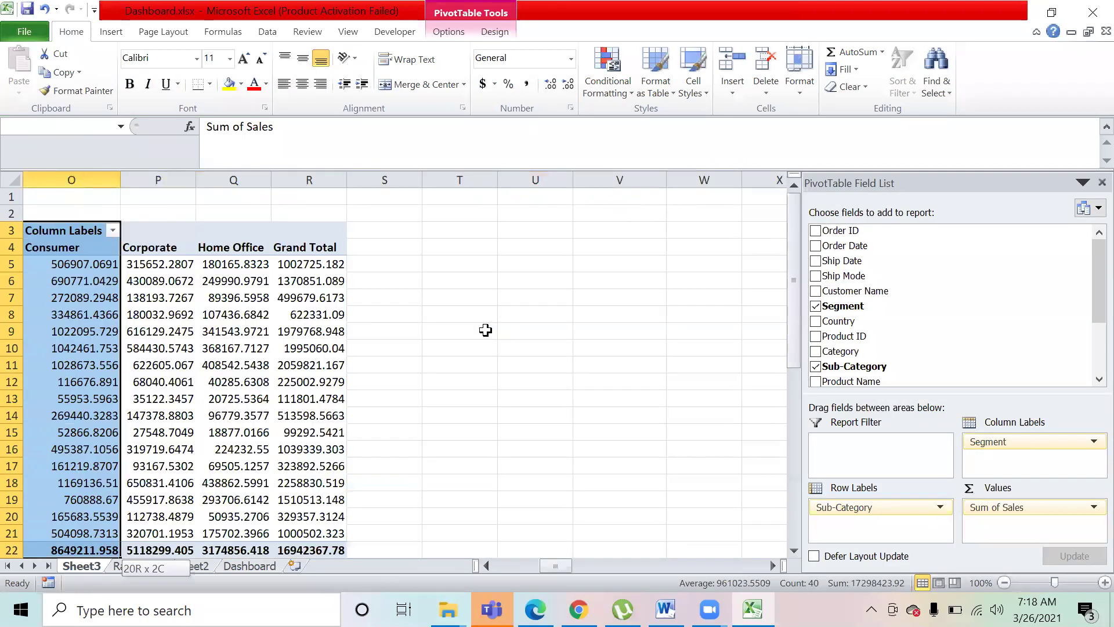
key(ctrl+c)
key(Right)
key(Right)
key(Right)
key(Right)
key(Right)
key(Right)
key(Right)
key(Right)
key(Right)
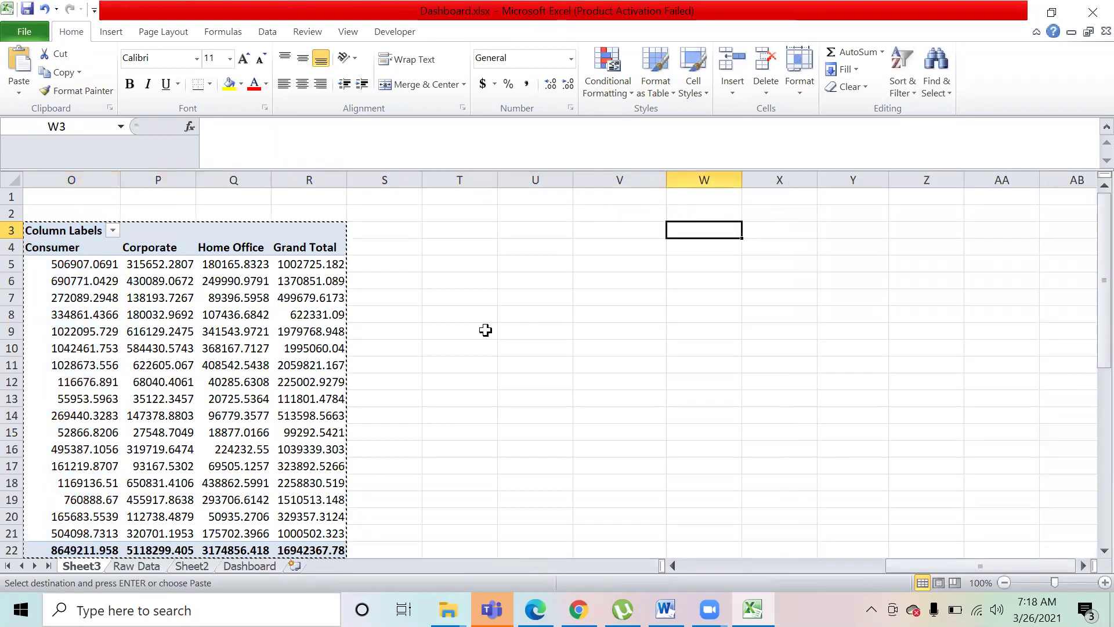
key(ctrl+v)
- Remove the Sub-Category field from the copied pivot table at W3
key(Right)
key(Right)
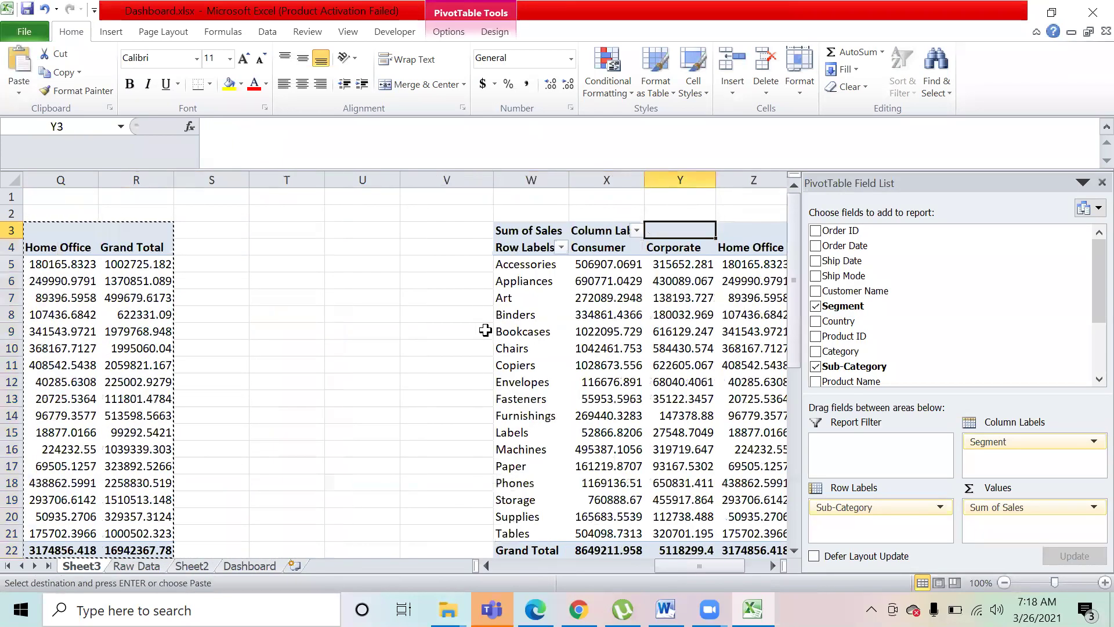
key(Left)
key(Left)
key(Down)
key(Down)
key(Down)
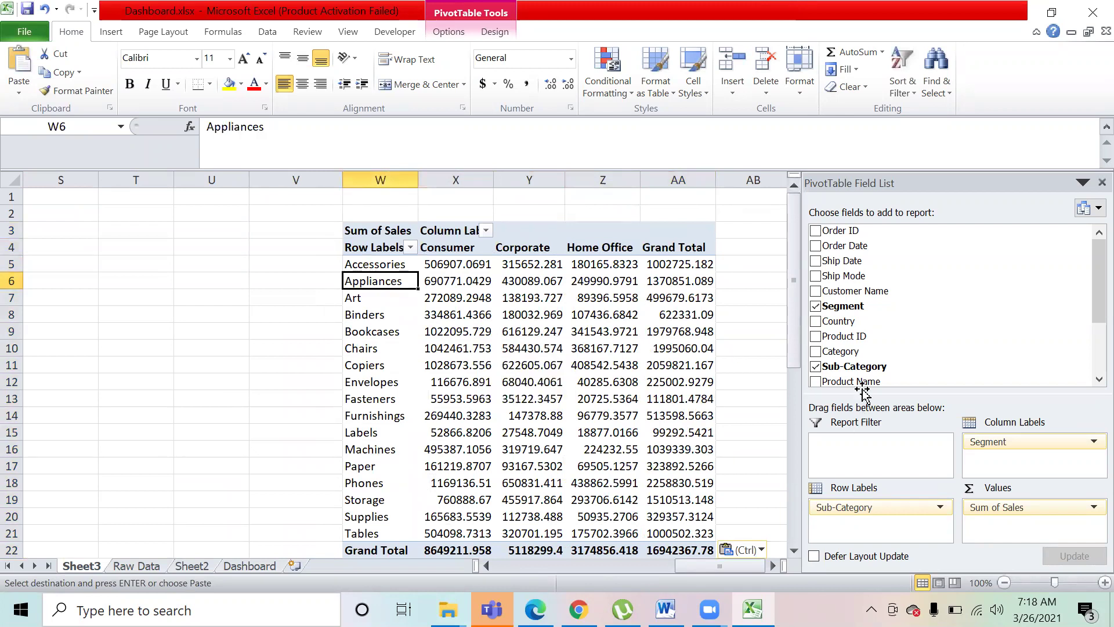
drag(867, 367, 861, 445)
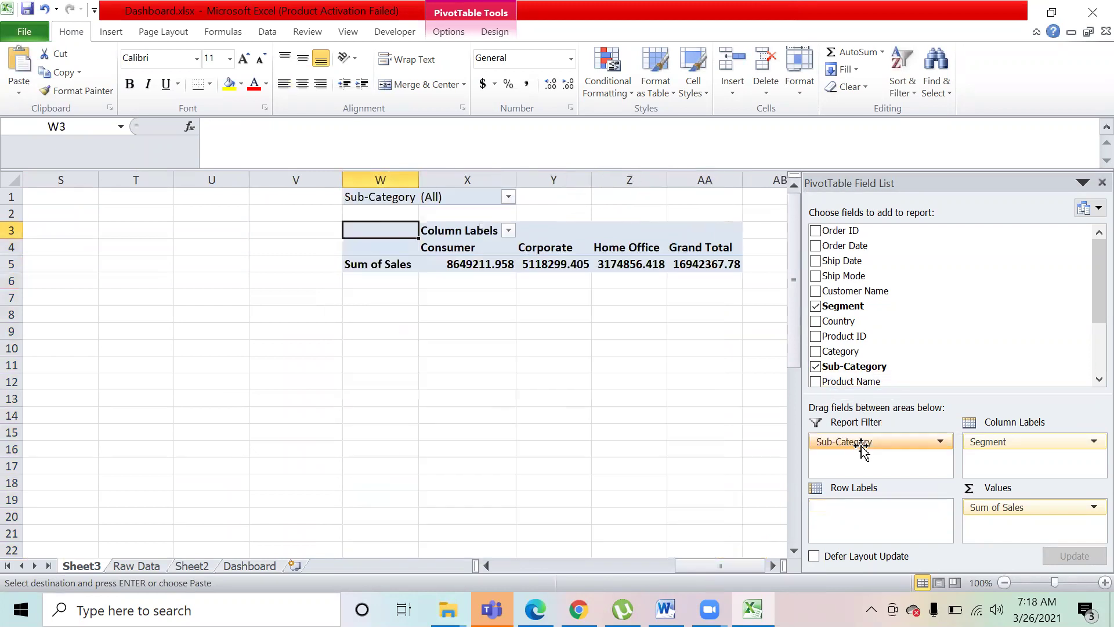
scroll(869, 370, down, 1)
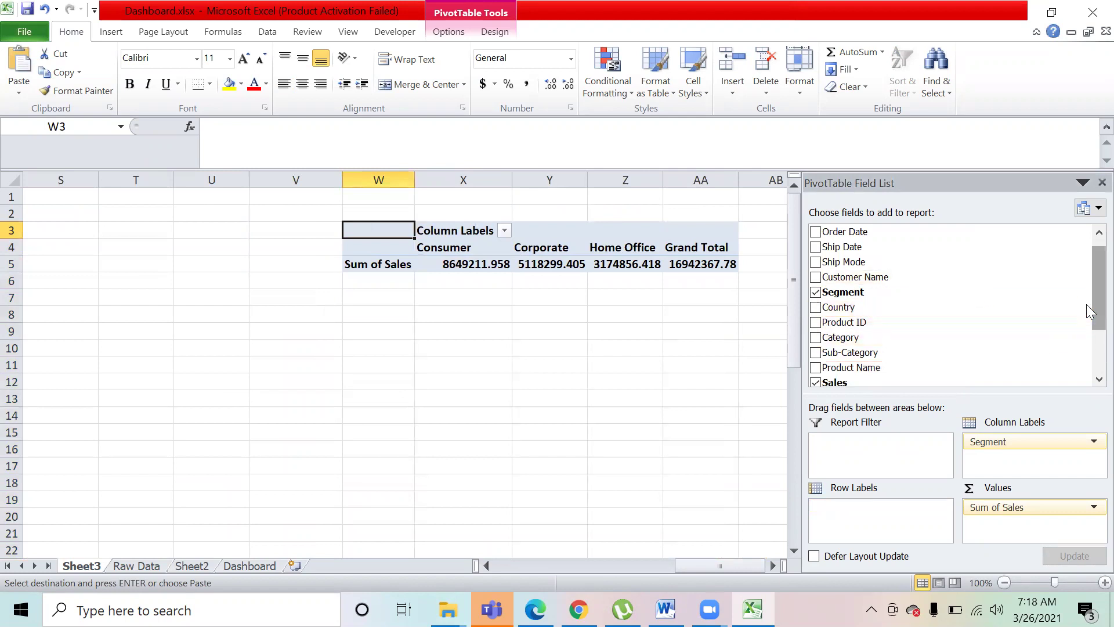
mouse_move(1094, 305)
mouse_down()
mouse_move(1089, 358)
mouse_move(1091, 306)
mouse_up()
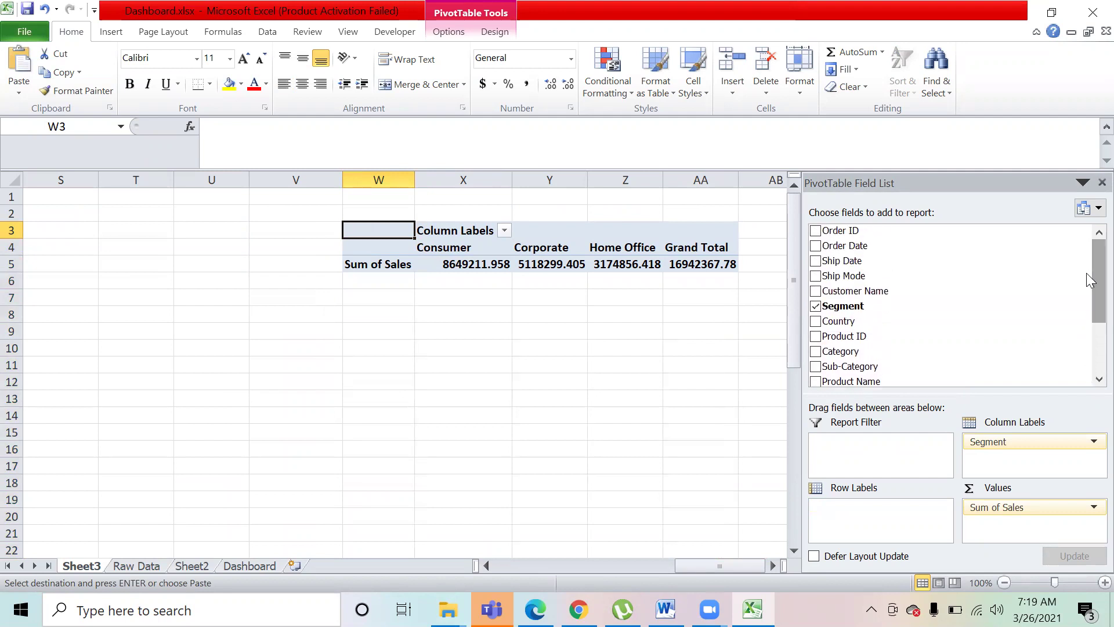
- Add the Order Date field to the row labels of the pivot table at W3
drag(863, 490, 856, 511)
click(493, 354)
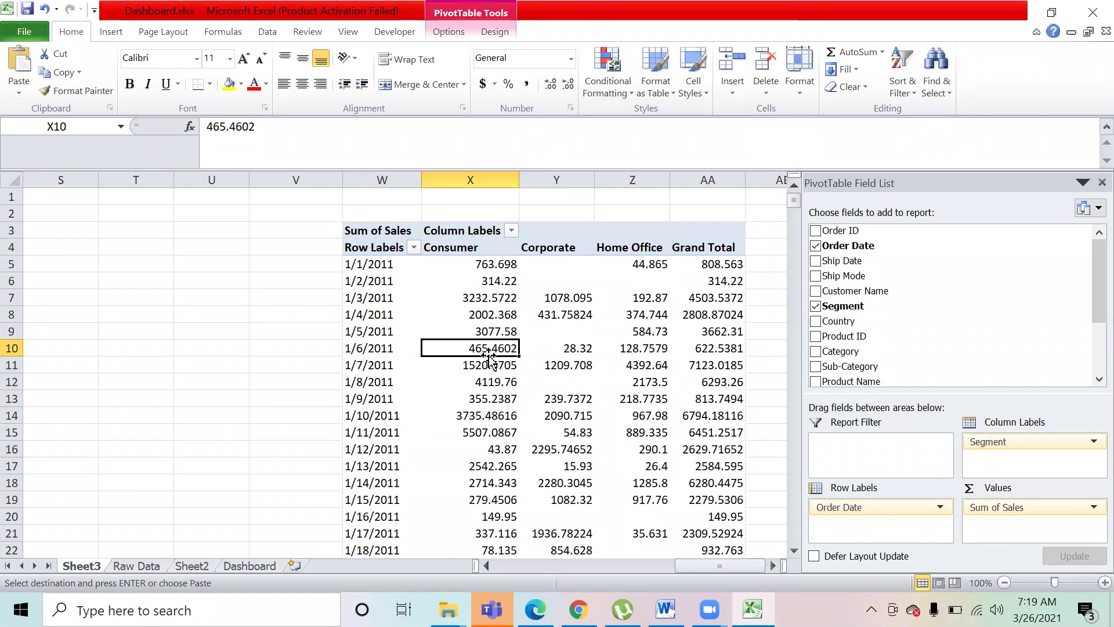
click(377, 266)
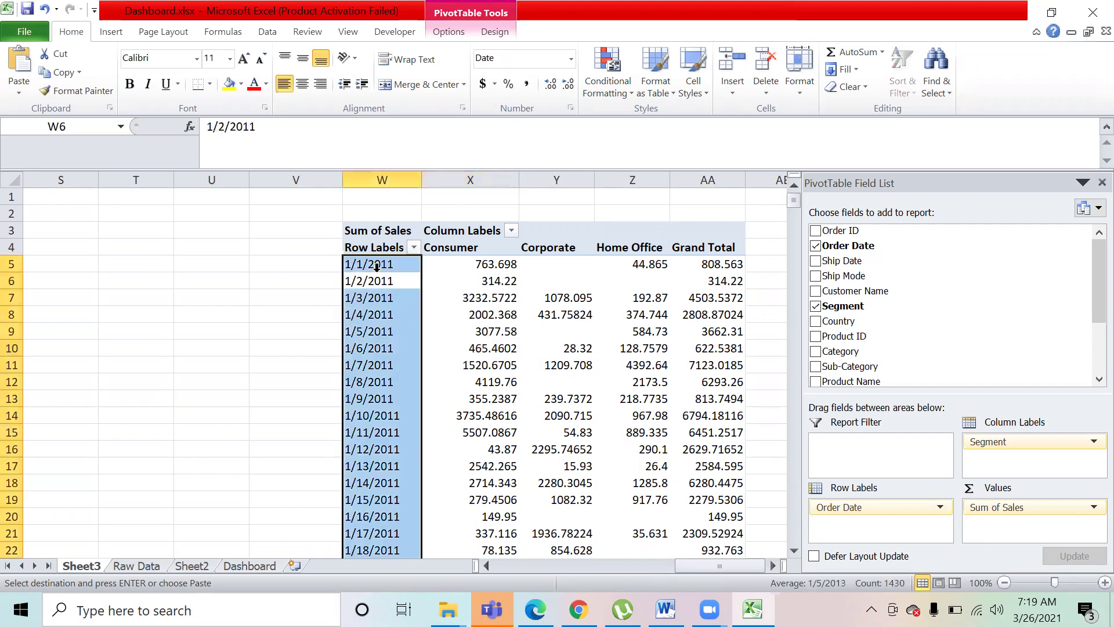
- Look through the daily order date rows in column W of the pivot table
key(Down)
key(Down)
key(Down)
key(Down)
key(Down)
key(Down)
key(Down)
key(Down)
key(Down)
key(Down)
key(Down)
key(Down)
key(Up)
key(Up)
key(Up)
key(Up)
key(Up)
key(Up)
key(Up)
key(Up)
key(Up)
key(Up)
key(Up)
key(Up)
key(Up)
key(Up)
key(Up)
key(Up)
key(Down)
key(Down)
key(Down)
key(Down)
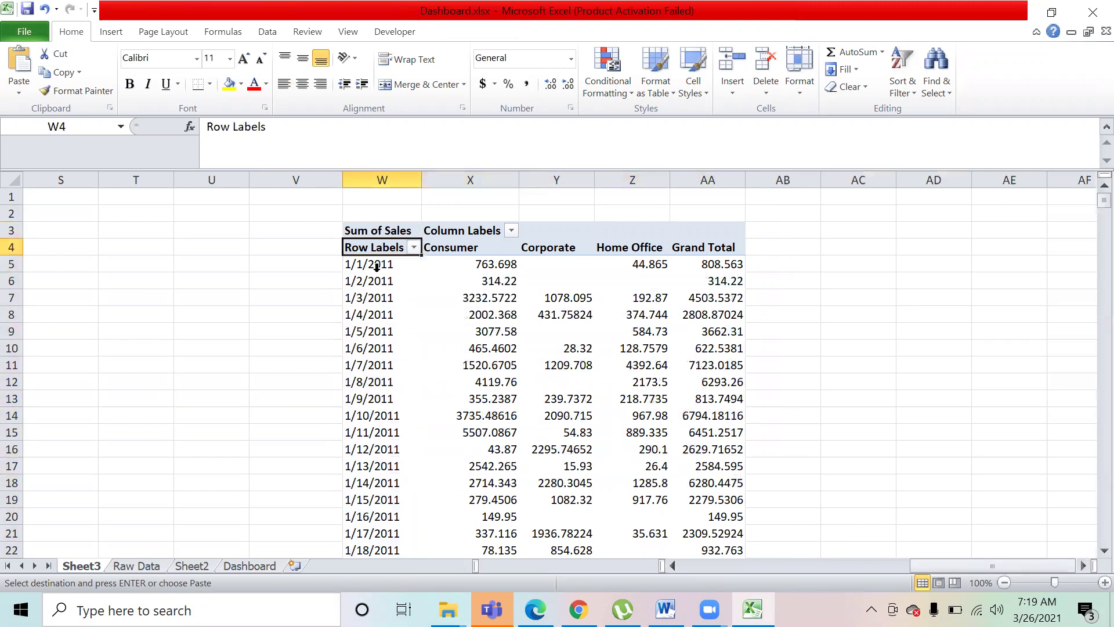
key(Down)
key(Down)
key(Down)
key(Down)
key(Down)
key(Down)
key(Down)
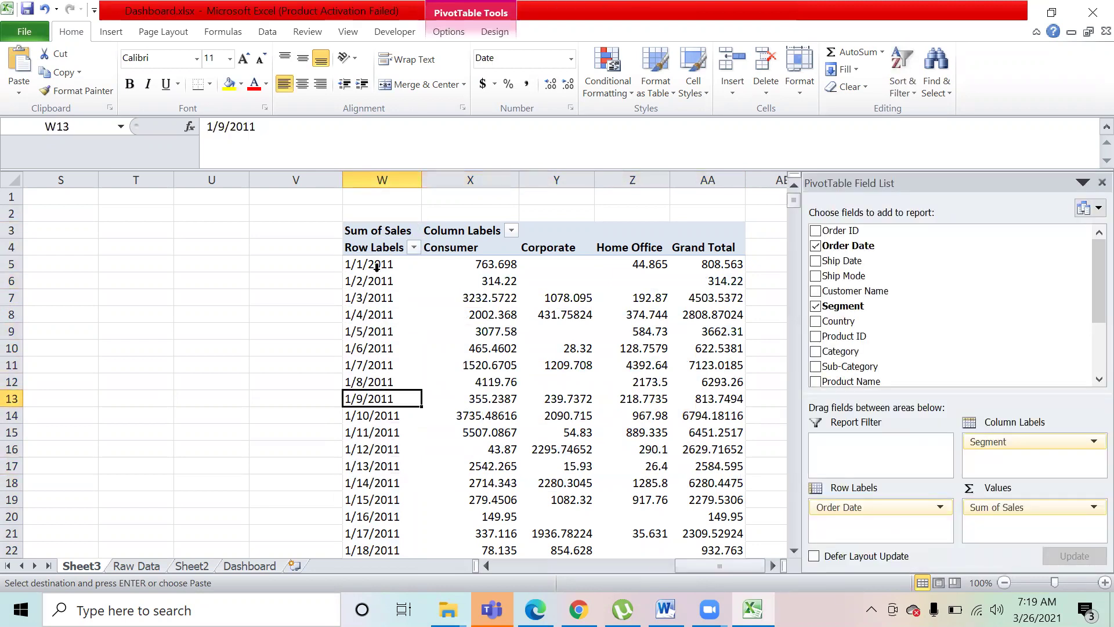
key(Up)
key(Up)
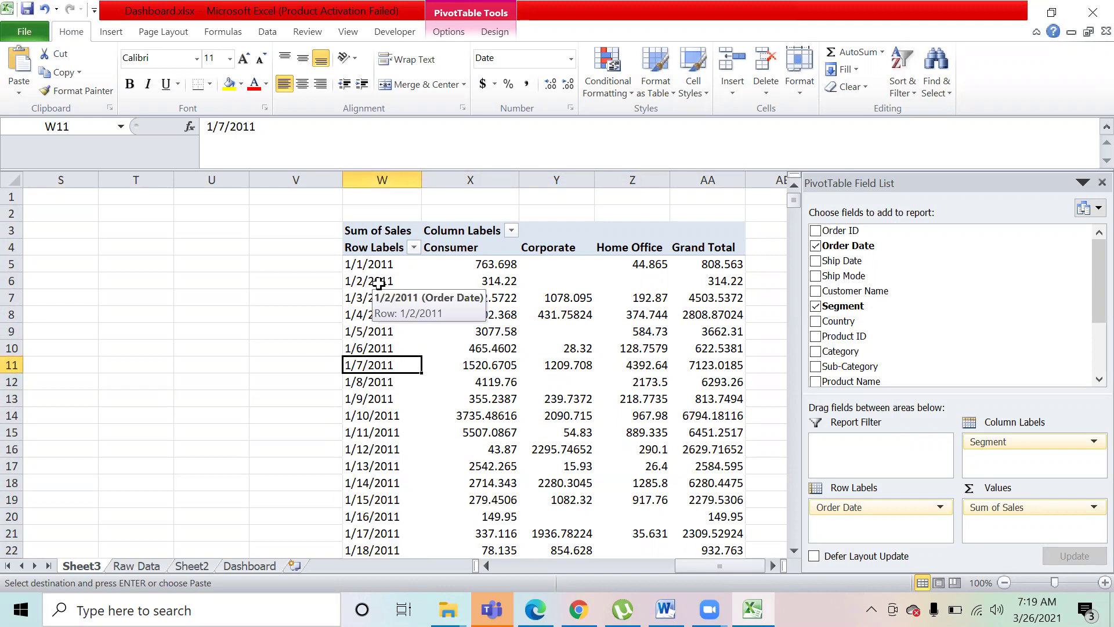
key(Up)
key(Up)
key(Up)
key(Up)
key(Up)
key(Up)
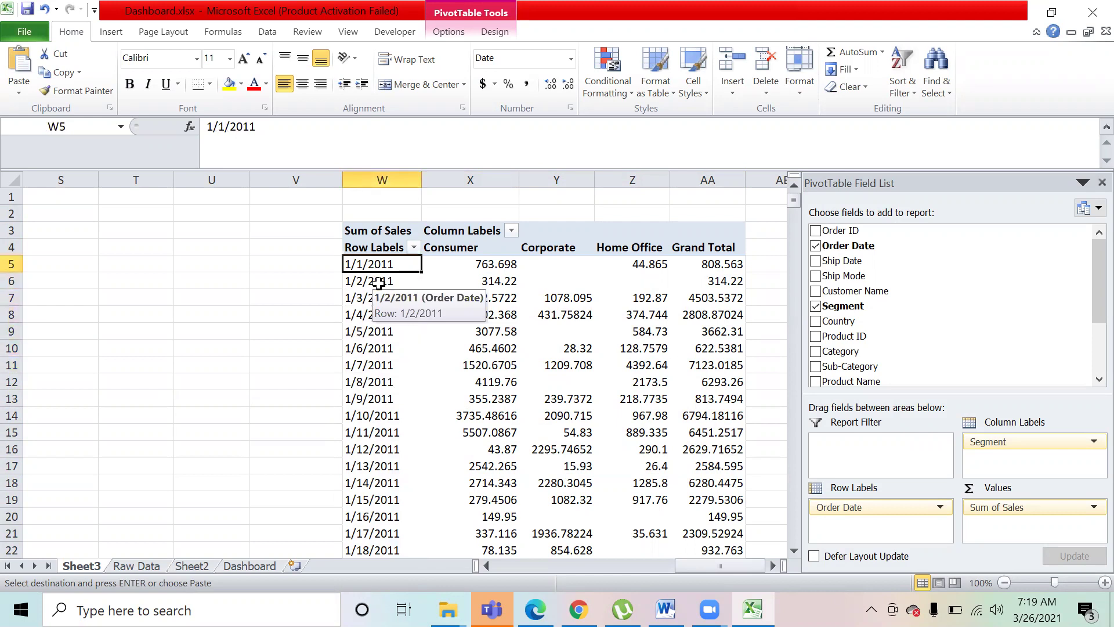
- Try to group all row labels from W5 down to the Grand Total row as one selection, and undo it
key(ctrl+shift+Down)
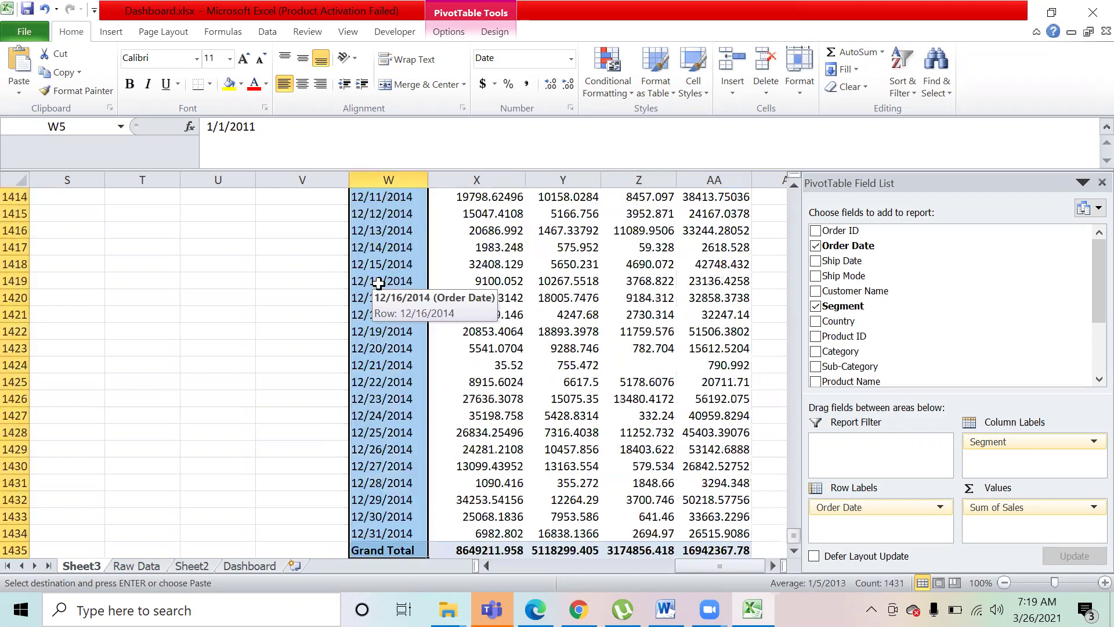
right_click(386, 335)
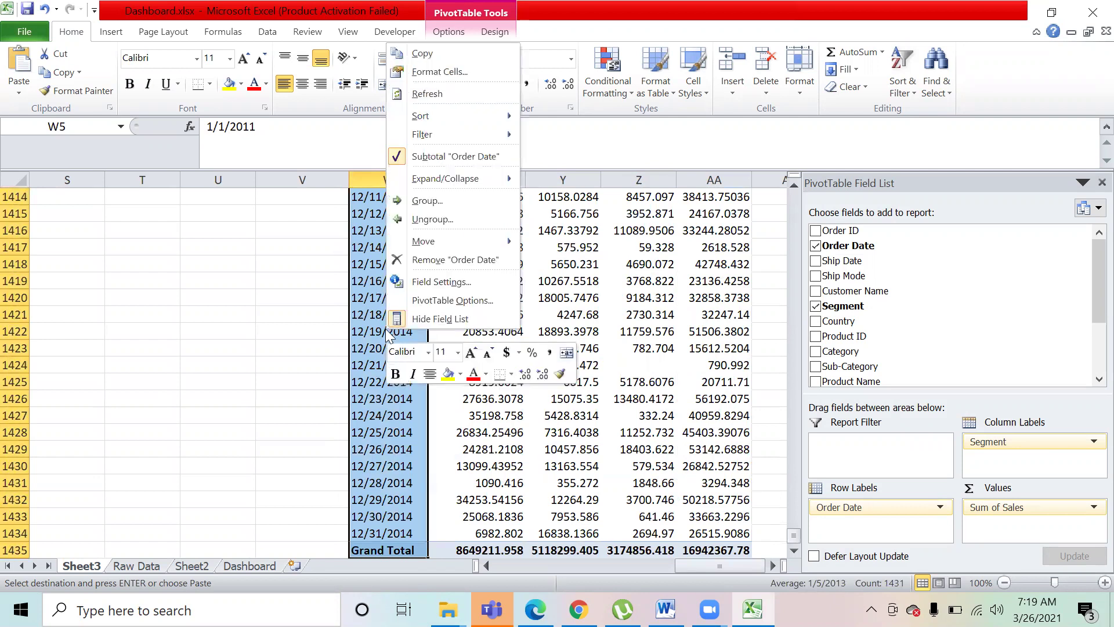
click(450, 201)
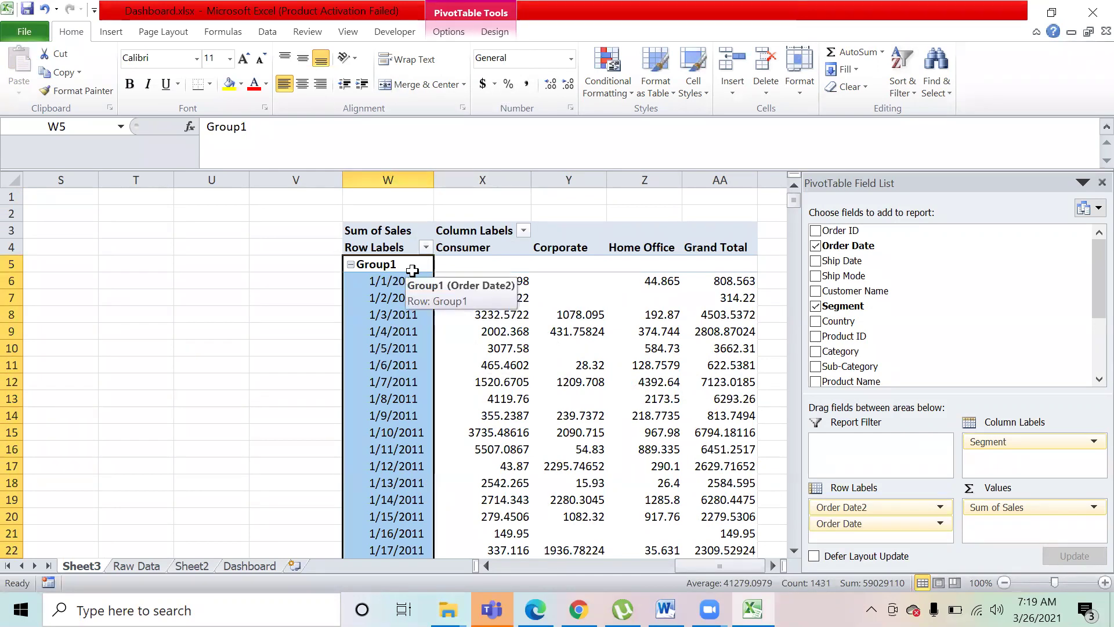
key(ctrl+z)
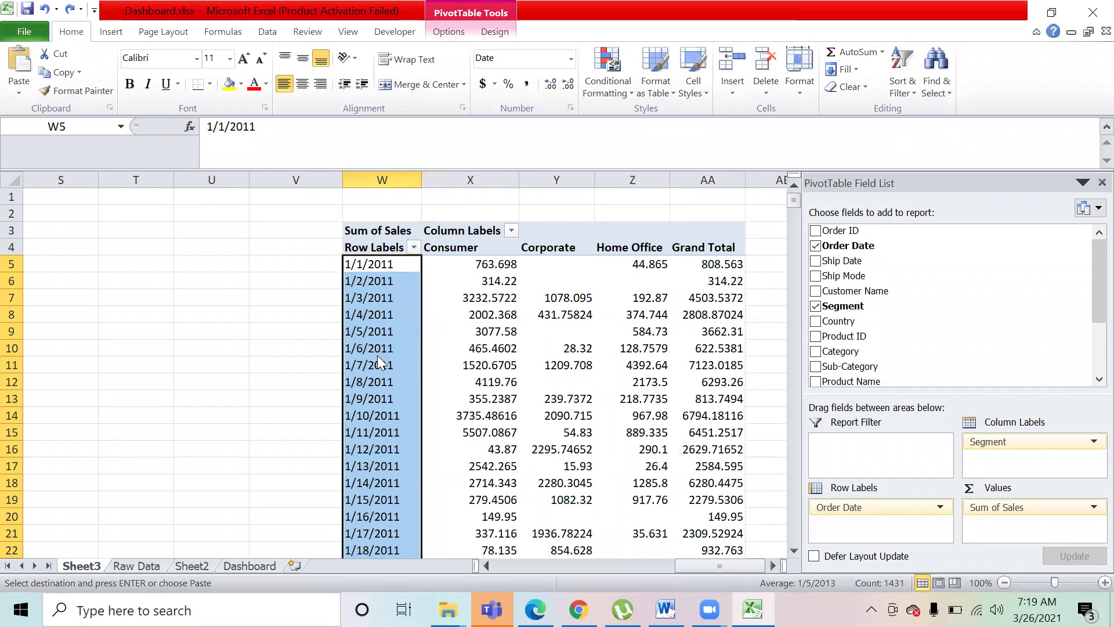
right_click(377, 356)
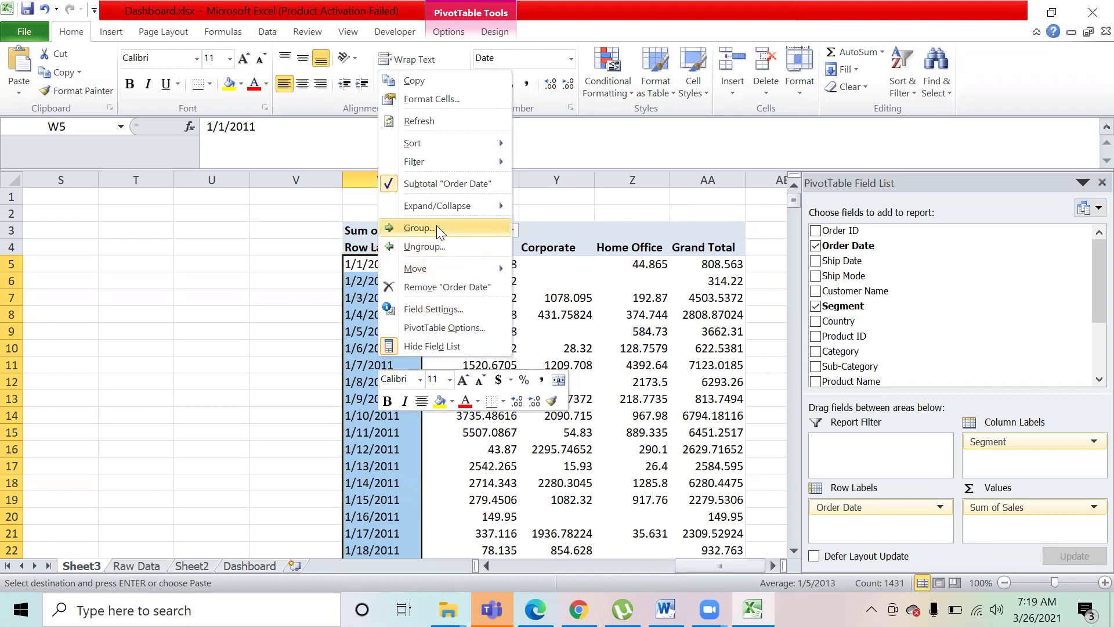
mouse_move(452, 270)
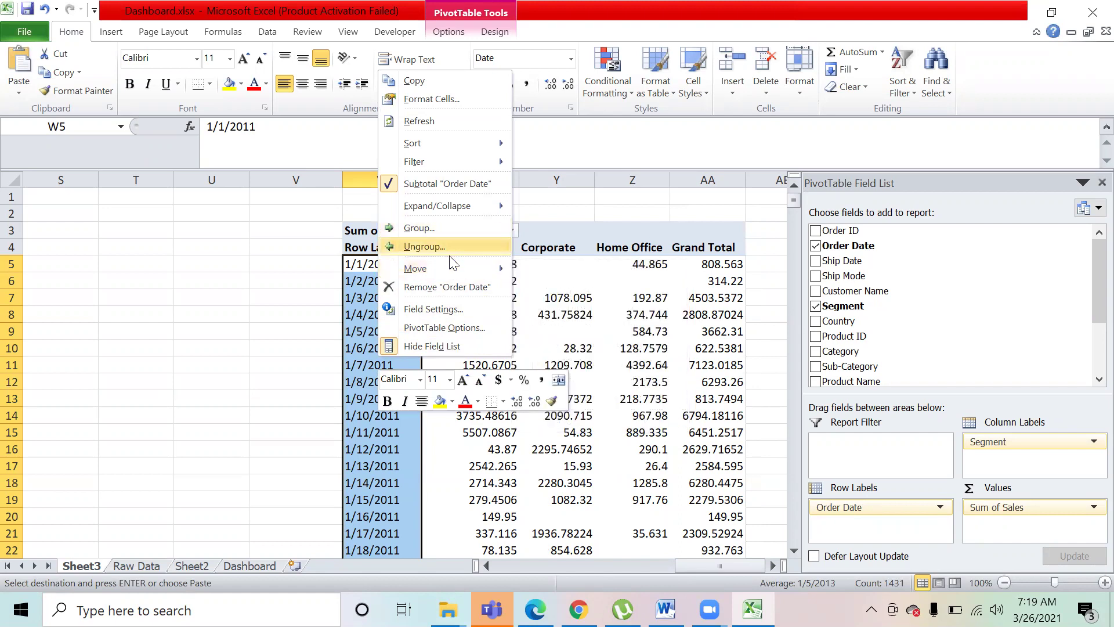
mouse_move(451, 218)
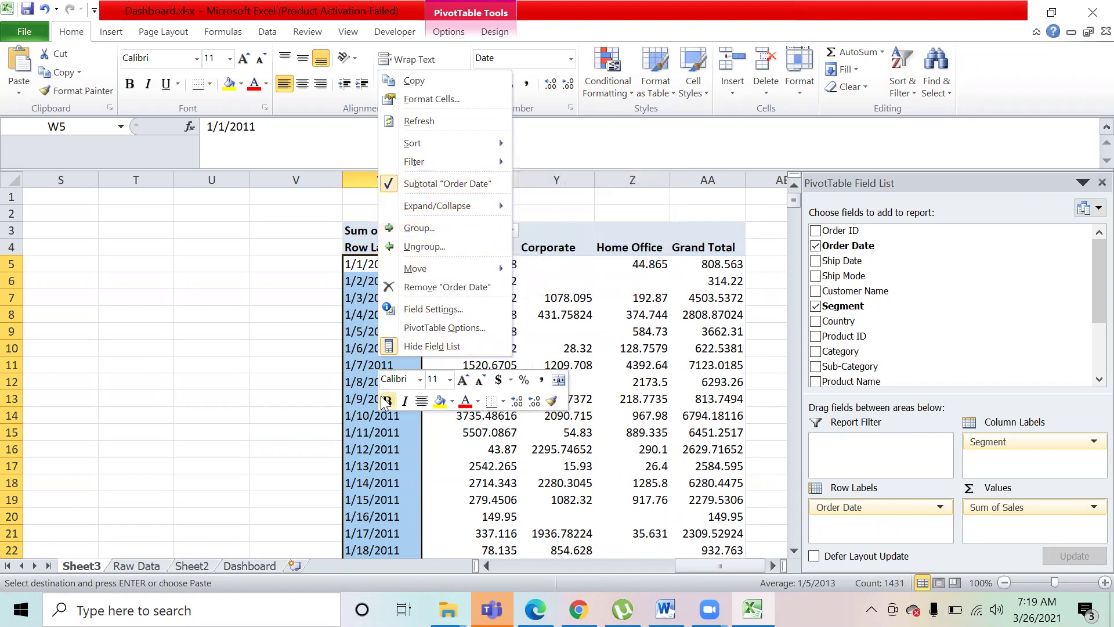
key(Escape)
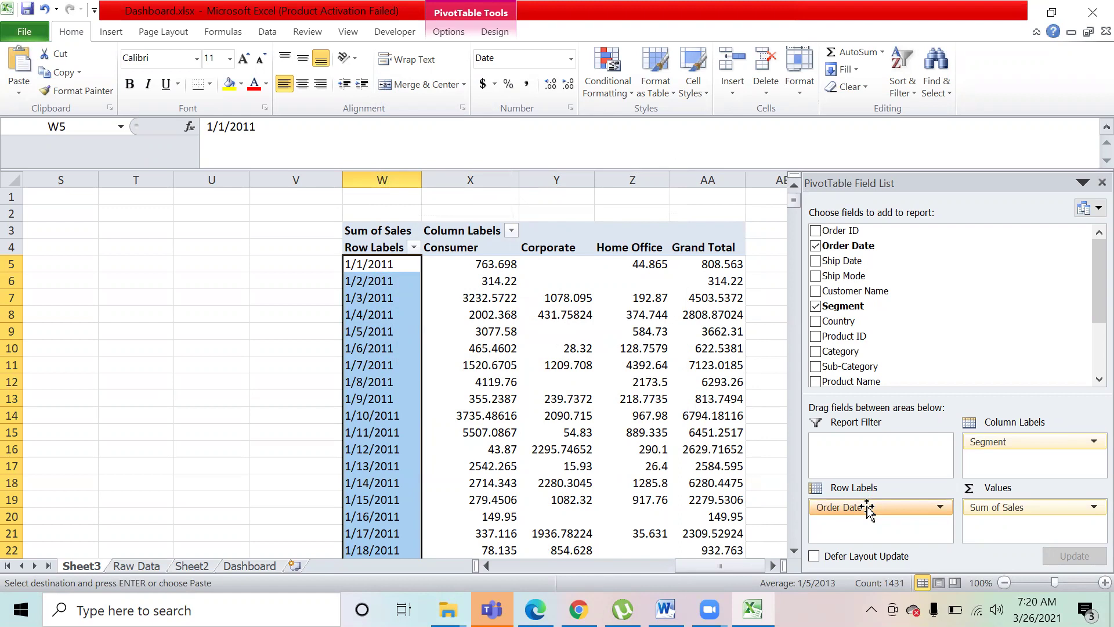
click(940, 507)
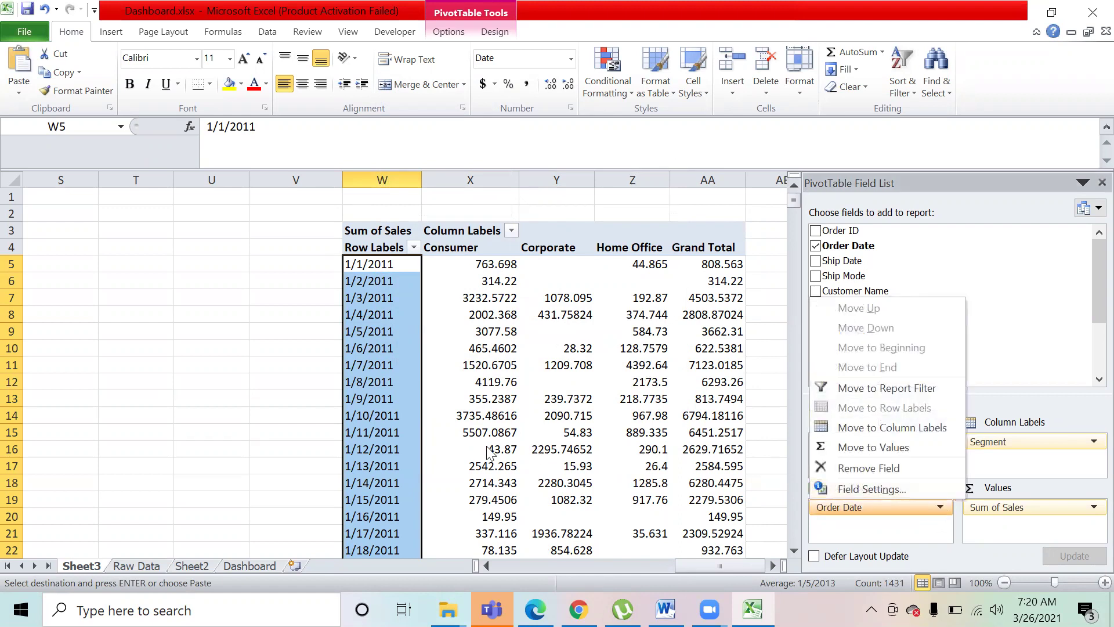
click(385, 423)
click(385, 419)
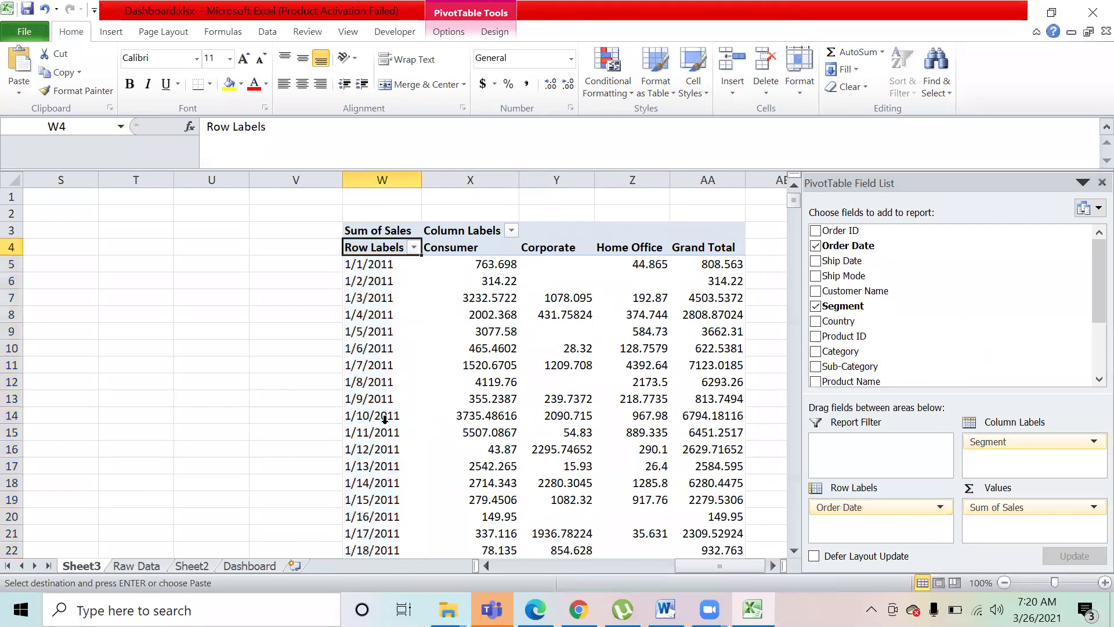
- Group the order dates in the pivot table by Months and Years, starting from the single date in W10
click(360, 347)
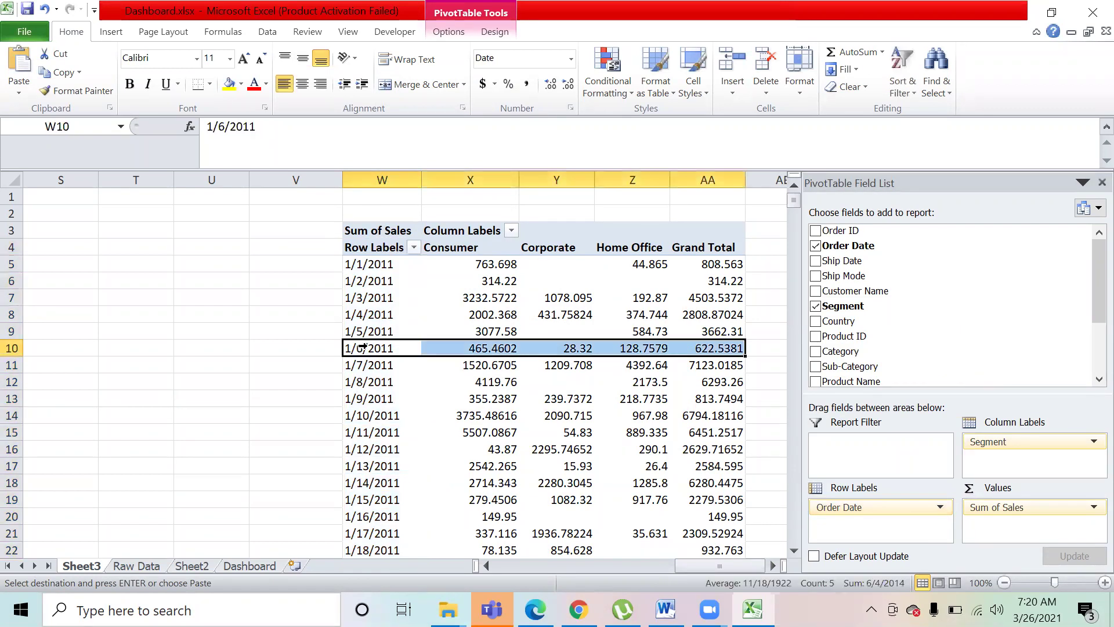
click(378, 347)
right_click(378, 347)
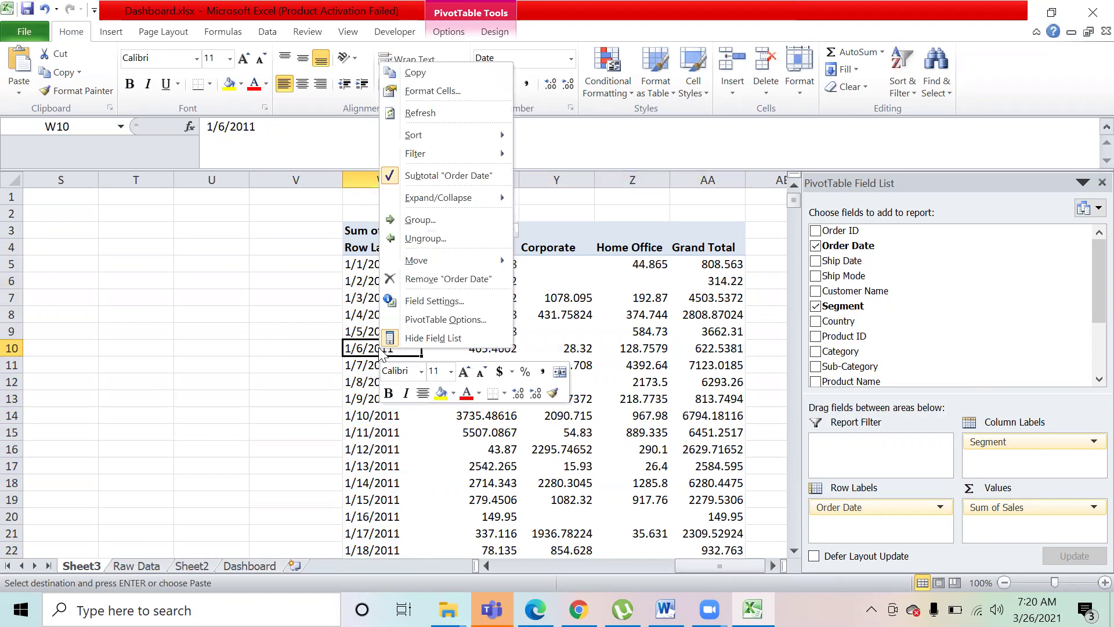
click(421, 220)
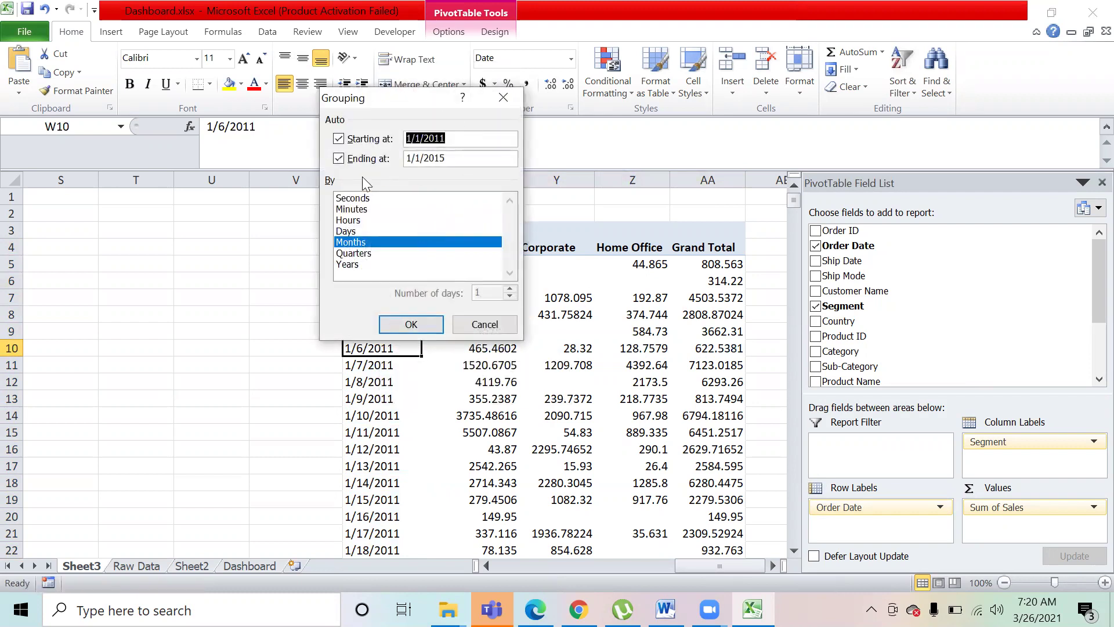
click(356, 264)
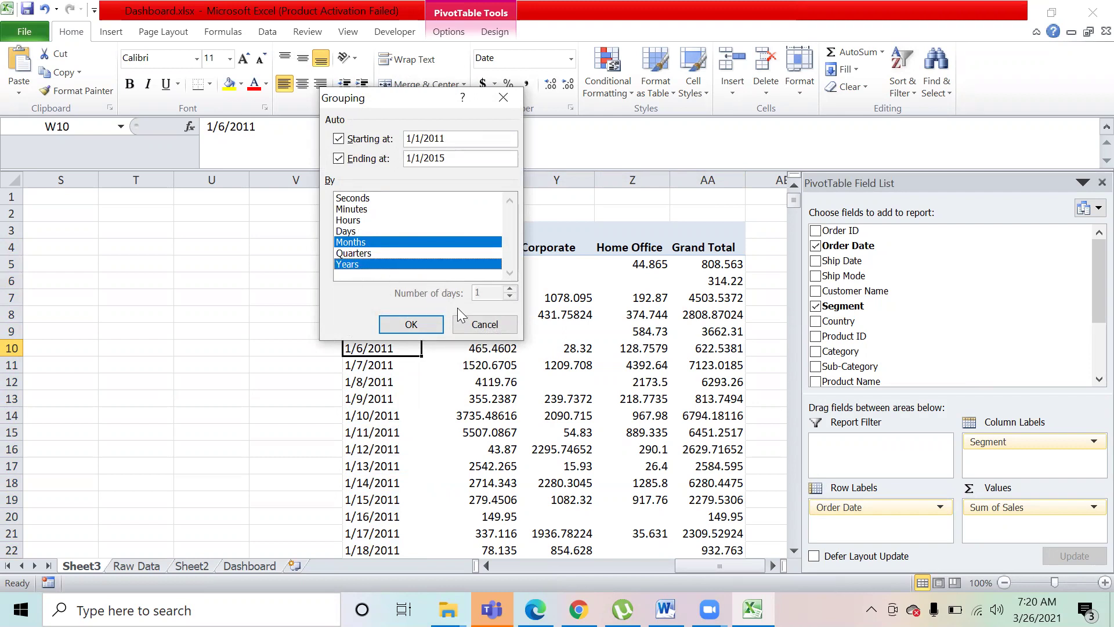
click(410, 324)
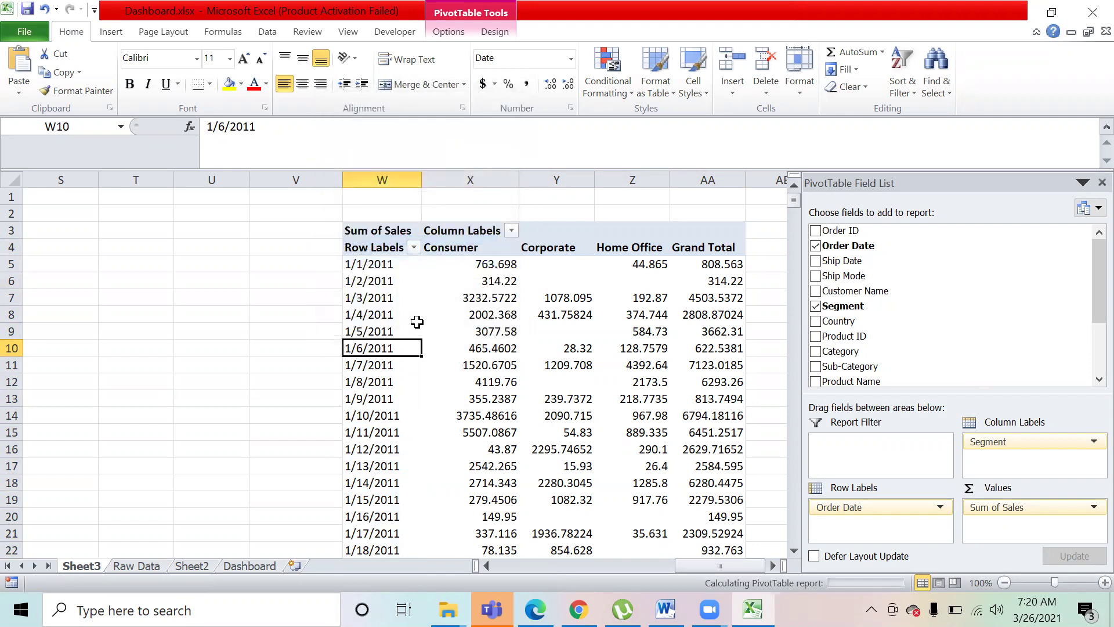
- Examine the monthly sales rows under each year in the grouped pivot table
click(386, 283)
key(Down)
key(Down)
key(Down)
key(Down)
key(Down)
key(Down)
key(Down)
key(Down)
key(Down)
key(Down)
key(Down)
key(Down)
key(Down)
key(Down)
key(Down)
key(Down)
key(Down)
key(Down)
key(Down)
key(Down)
key(Down)
key(Down)
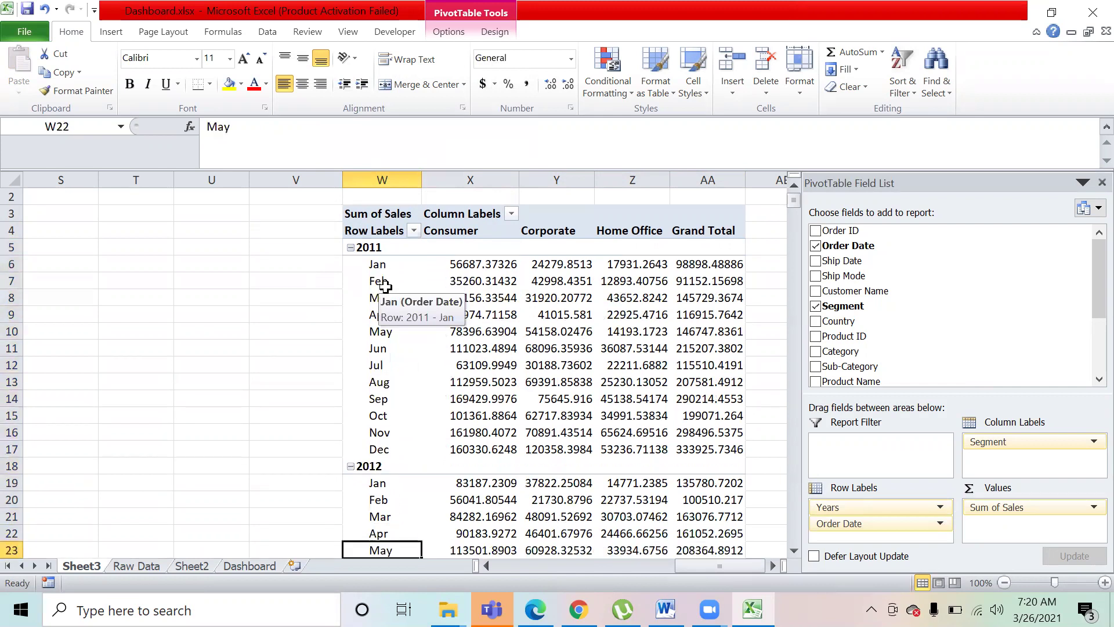
key(Up)
key(Up)
key(Up)
key(Up)
key(Up)
key(Up)
key(Up)
key(Up)
key(Up)
key(Up)
key(Up)
key(Up)
key(Up)
key(Up)
key(Up)
key(Up)
key(Up)
key(Up)
key(Up)
key(Up)
key(Down)
key(Down)
key(Down)
key(Down)
key(Down)
key(Down)
key(Down)
key(Down)
key(Down)
key(Down)
key(Down)
key(Down)
key(Down)
key(Down)
key(Down)
key(Down)
key(Down)
key(Down)
key(Down)
key(Down)
key(Down)
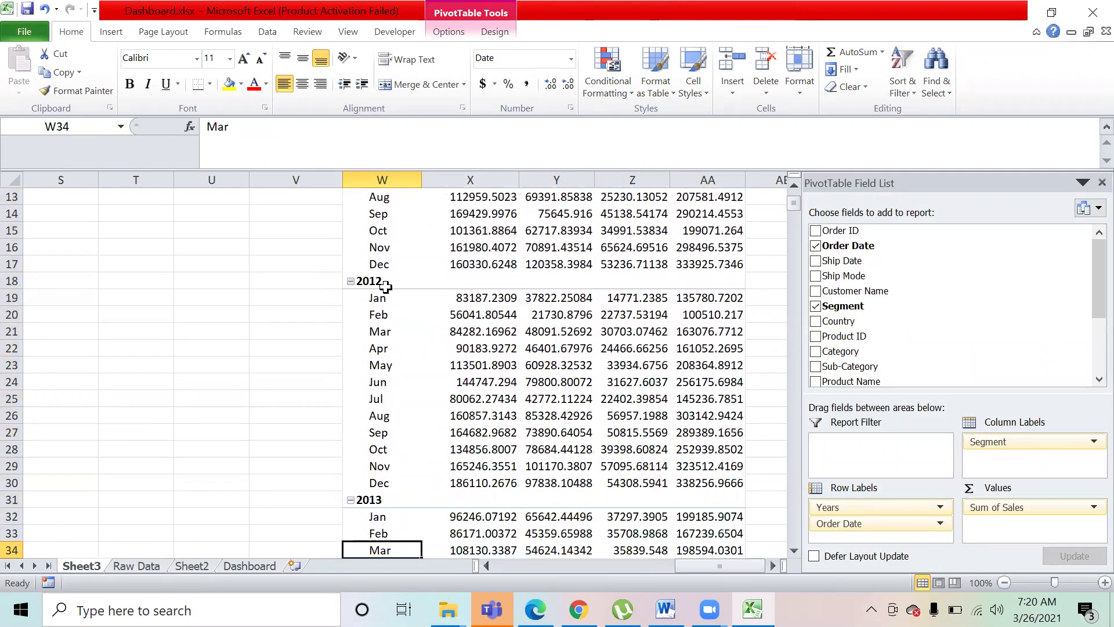
key(Down)
key(Down)
key(Down)
key(Down)
key(Down)
key(Down)
key(Down)
key(Down)
key(Up)
key(Up)
key(Up)
key(Up)
key(Up)
key(Up)
key(Up)
key(Up)
key(Up)
key(Up)
key(Up)
key(Up)
key(Up)
key(Up)
key(Up)
key(Up)
key(Up)
key(Up)
key(Up)
key(Up)
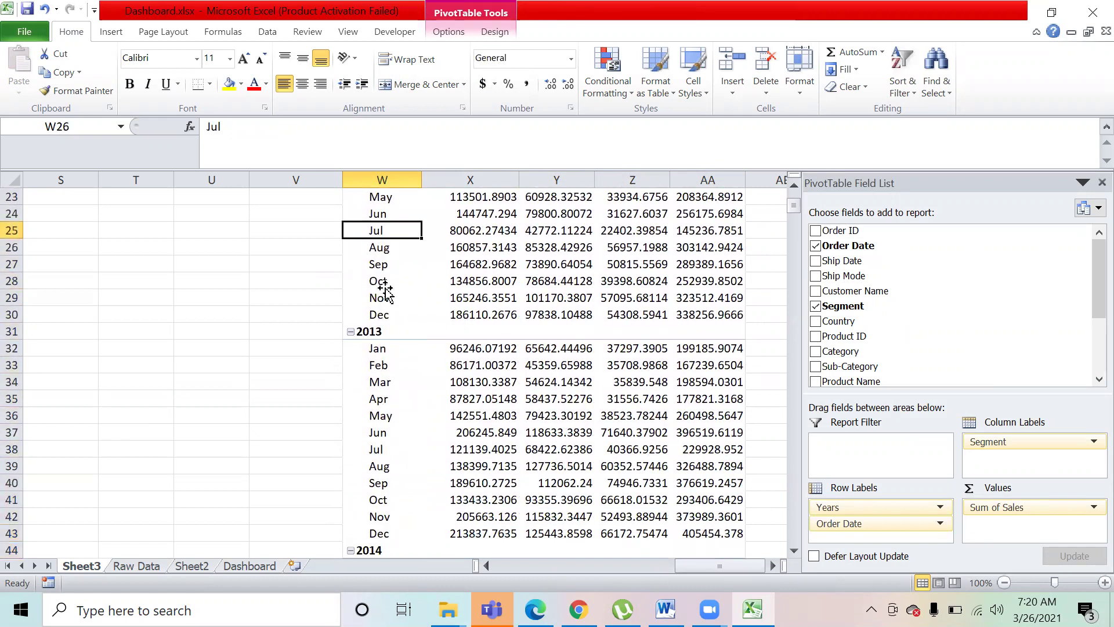
- Look back through the 2011 and 2012 month rows up to the header of the grouped pivot table
key(Up)
key(Up)
key(Up)
key(Up)
key(Up)
key(Up)
key(Up)
key(Up)
key(Up)
key(Up)
key(Up)
key(Up)
key(Down)
key(Down)
key(Down)
key(Down)
key(Down)
key(Down)
key(Down)
key(Down)
key(Down)
key(Down)
key(Down)
key(Down)
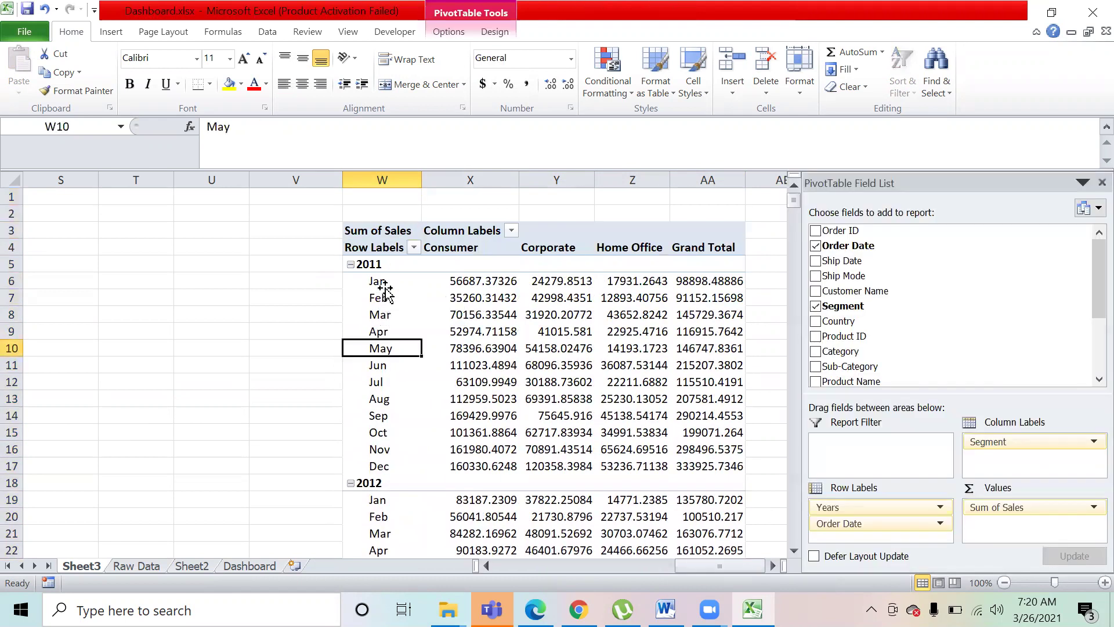
key(Up)
key(Up)
key(Up)
key(Up)
key(Up)
key(Up)
key(Up)
key(Up)
key(Up)
key(Up)
key(Up)
key(Up)
key(Up)
key(Down)
key(Down)
key(Down)
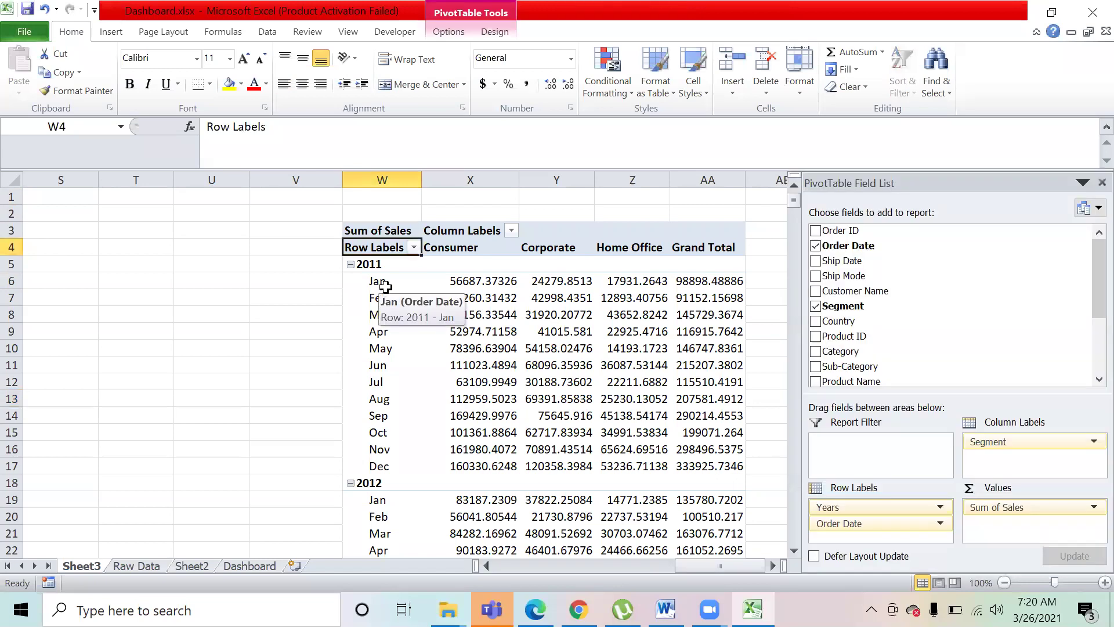
key(Up)
key(Up)
key(Down)
key(Down)
key(Up)
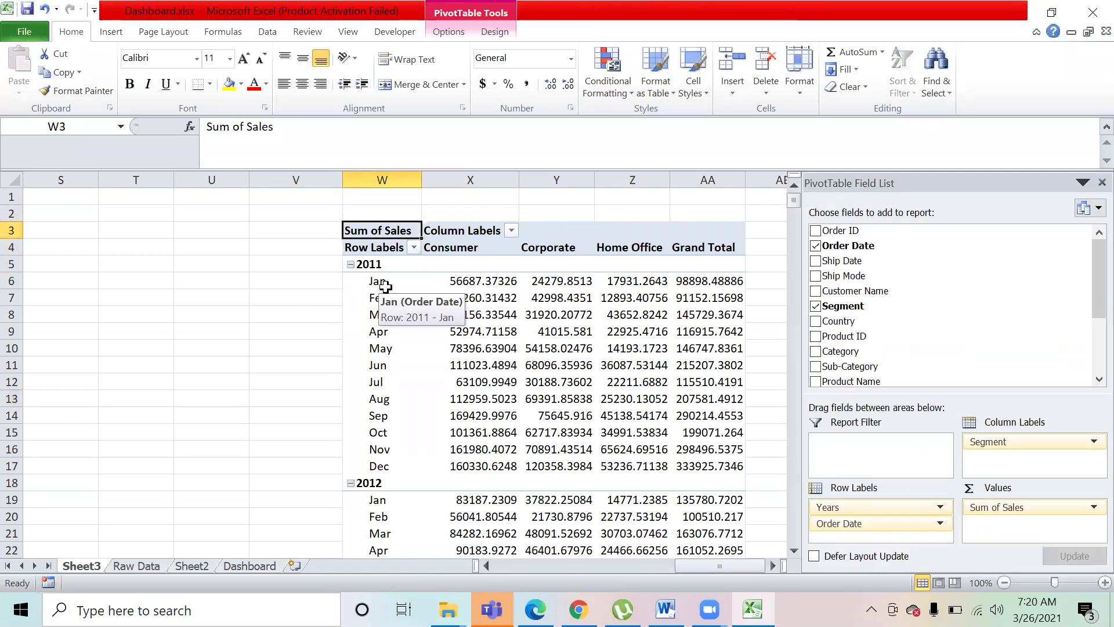
- Insert a line-with-markers PivotChart from the entire year-and-month pivot table starting at W3
key(shift+Right)
key(ctrl+shift+Down)
key(ctrl+shift+Right)
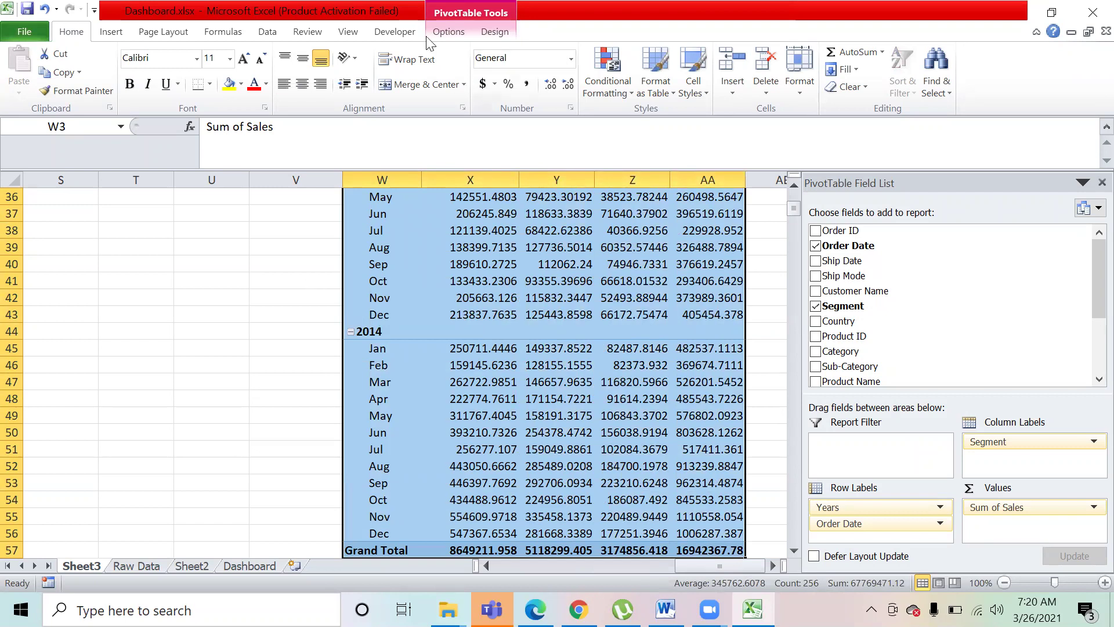
click(447, 32)
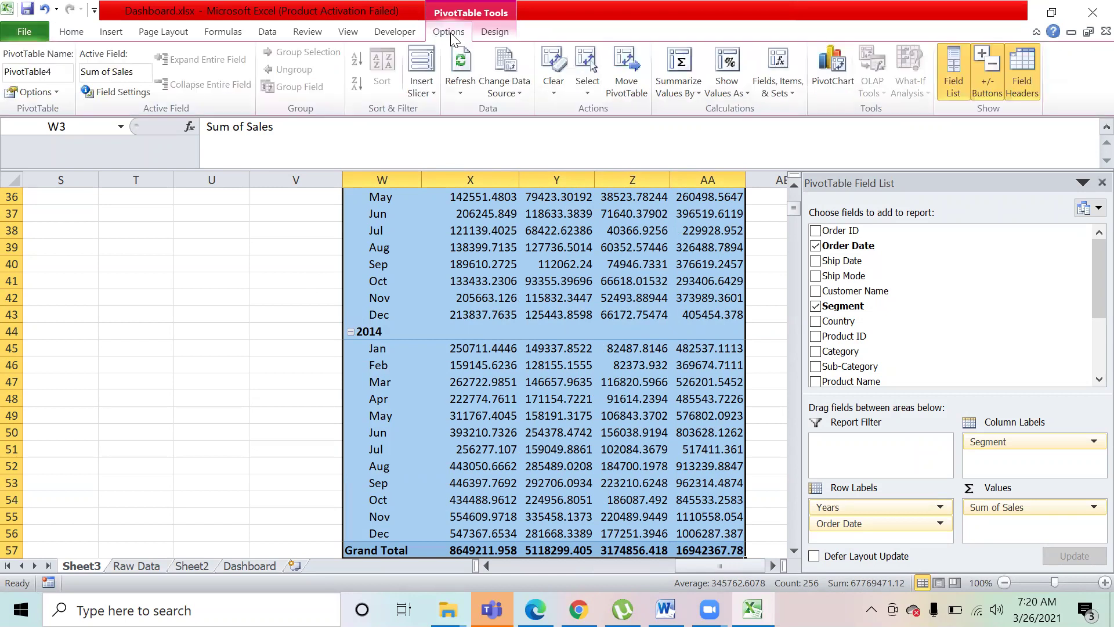
click(834, 75)
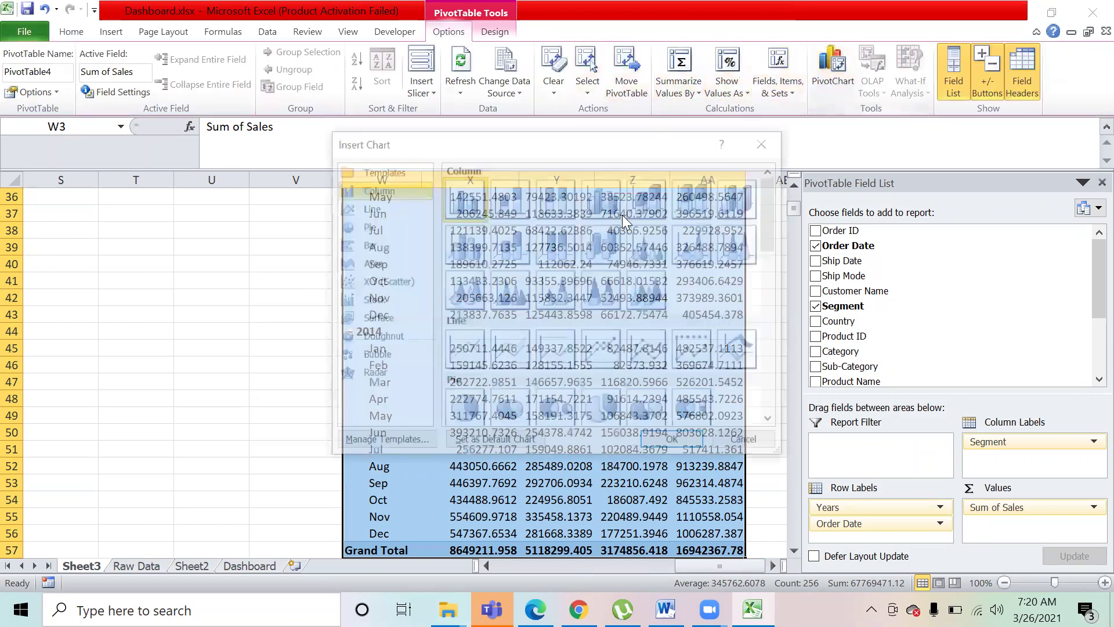
click(360, 209)
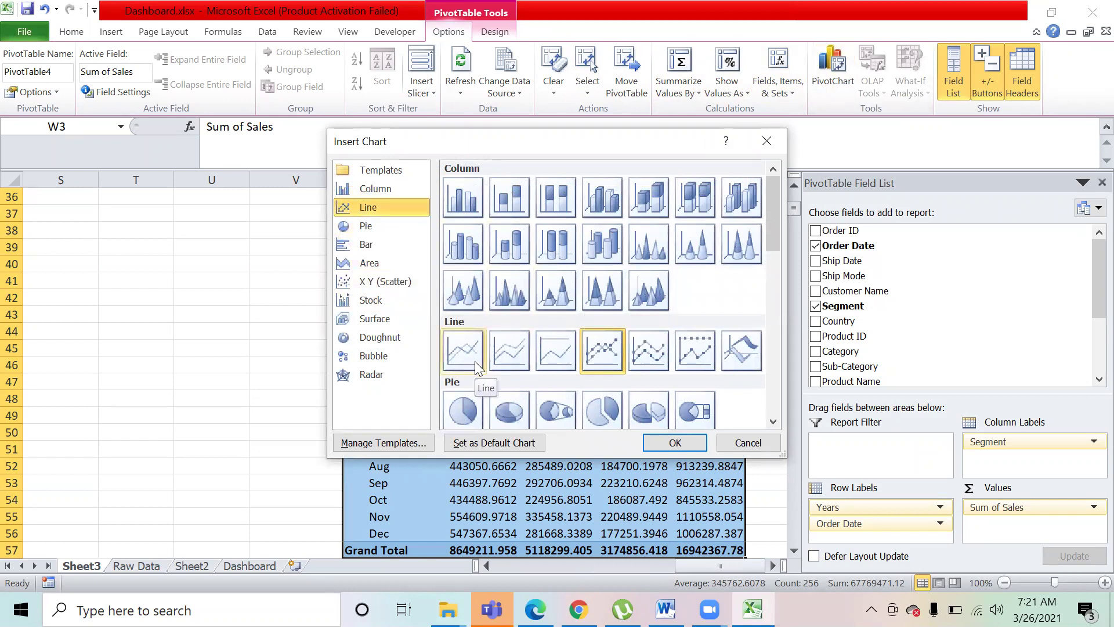
click(673, 442)
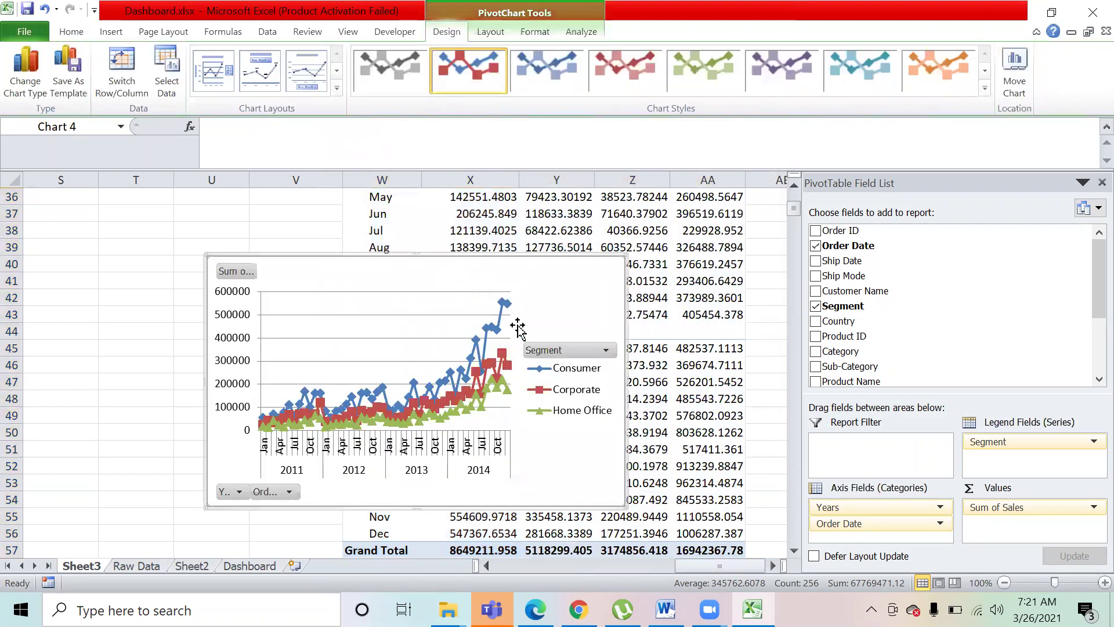
- Hide all field buttons on the line chart and apply the layout with the title above and legend below the plot
right_click(560, 352)
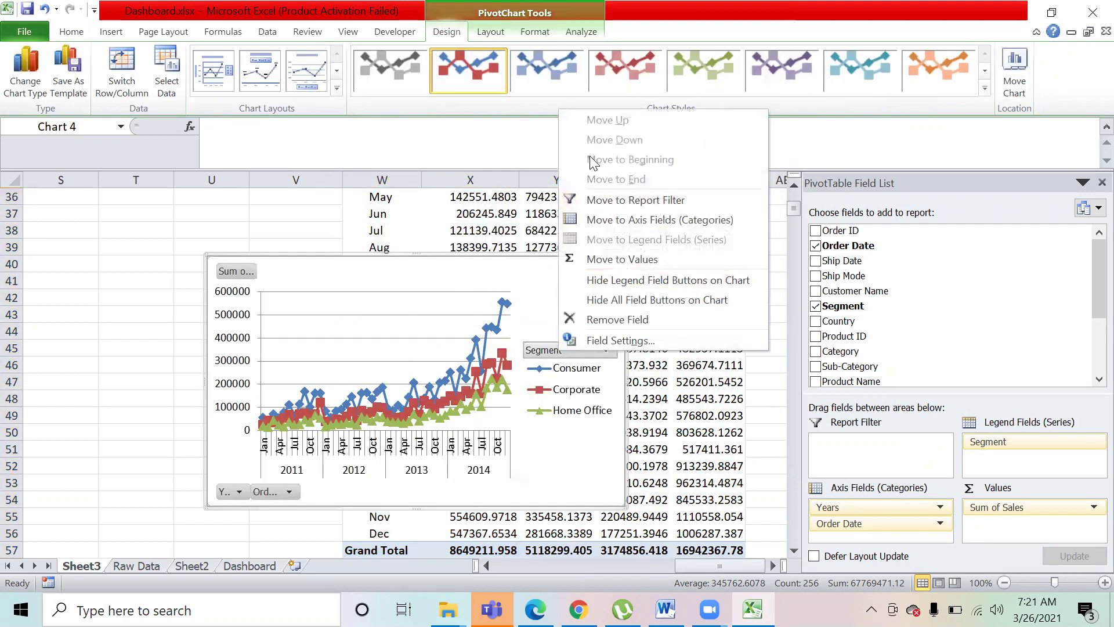
click(629, 306)
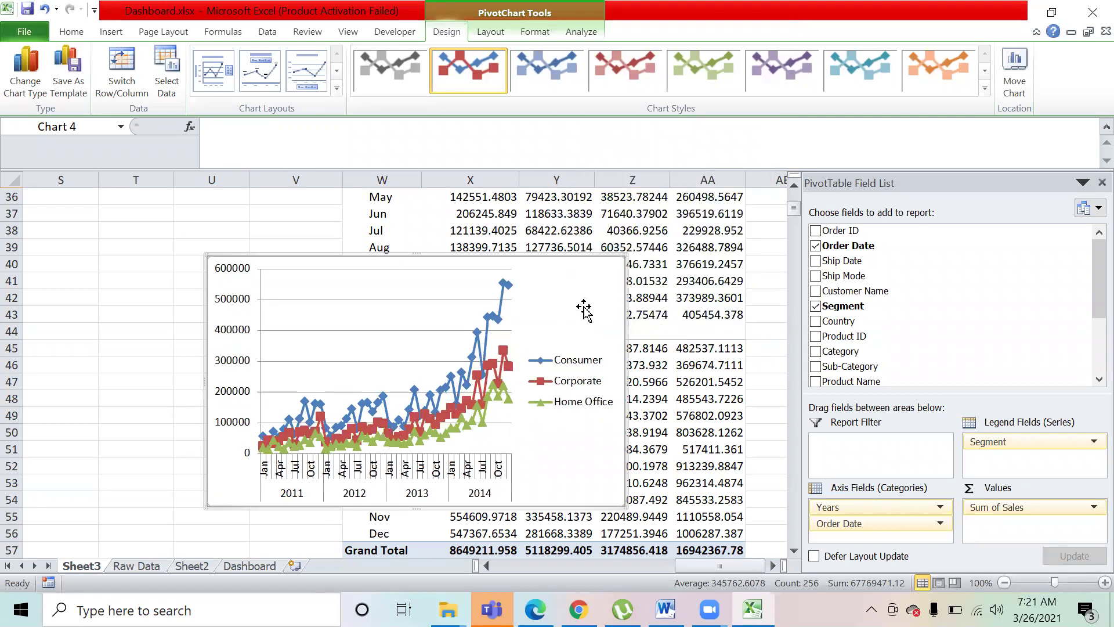
click(301, 66)
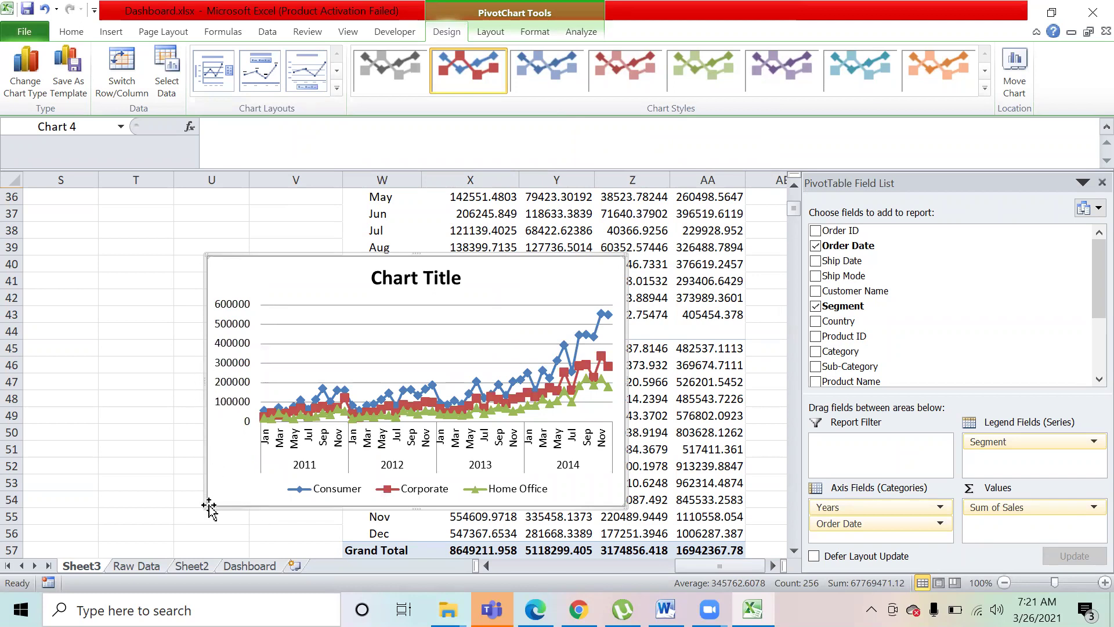
- Widen the monthly sales line chart and delete its title and horizontal gridlines
drag(208, 504, 117, 504)
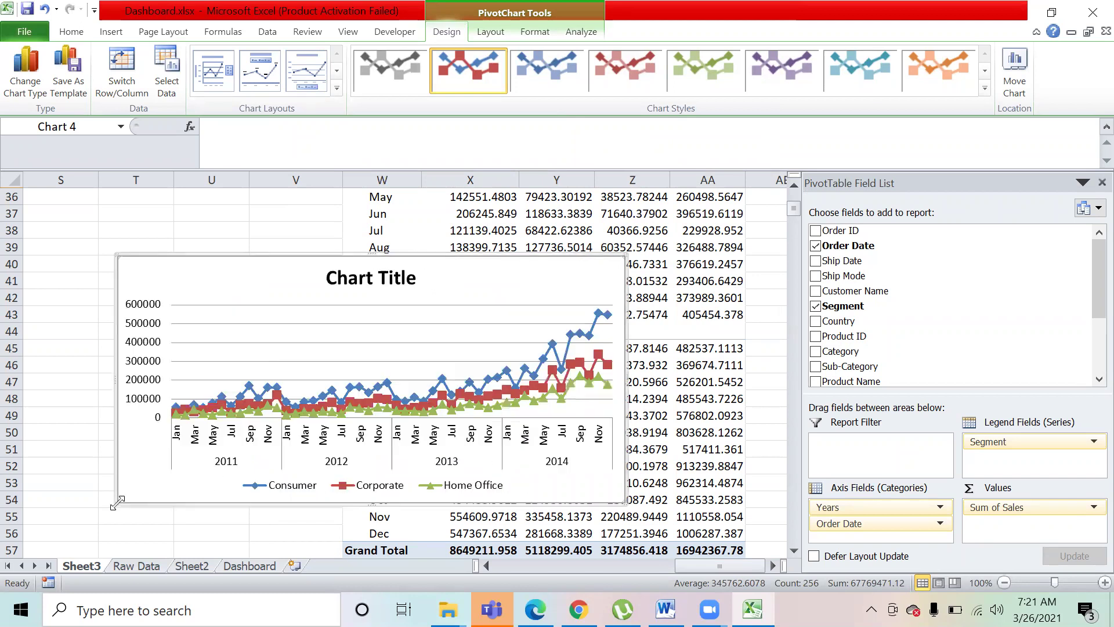
click(360, 284)
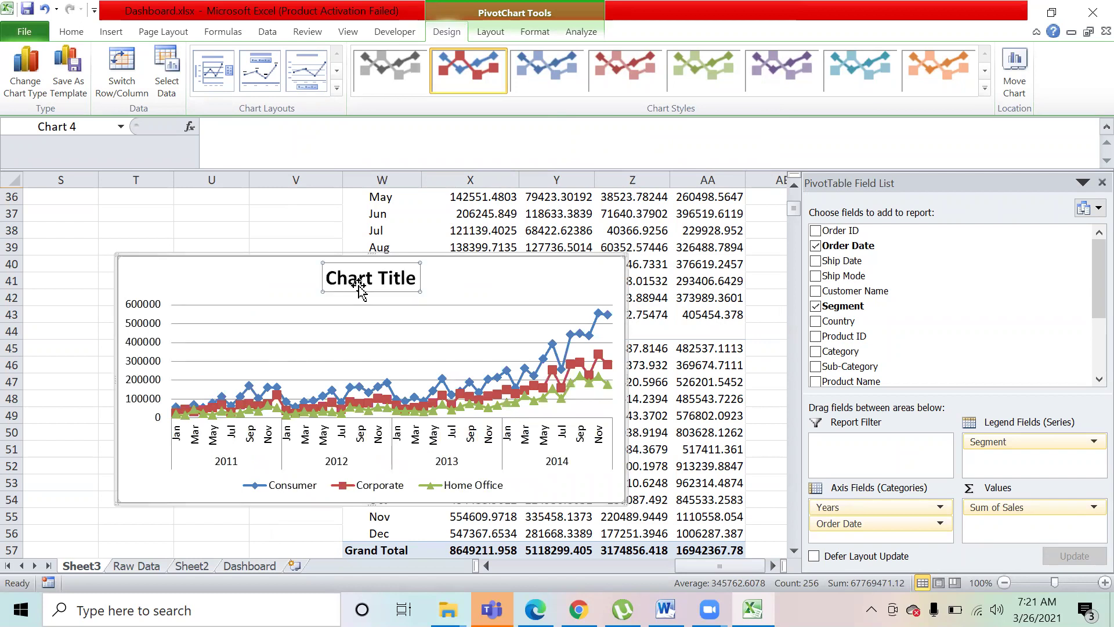
key(Delete)
click(294, 293)
click(278, 293)
key(Delete)
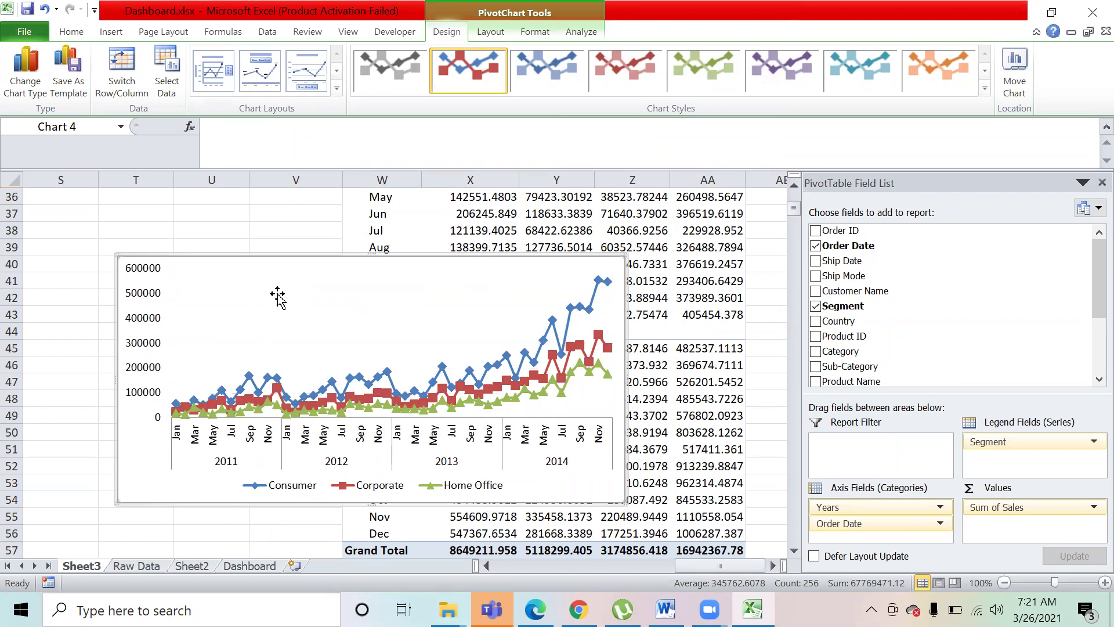
- Delete the vertical gridlines from the sub-category bar chart
click(89, 499)
key(Left)
key(Left)
key(Left)
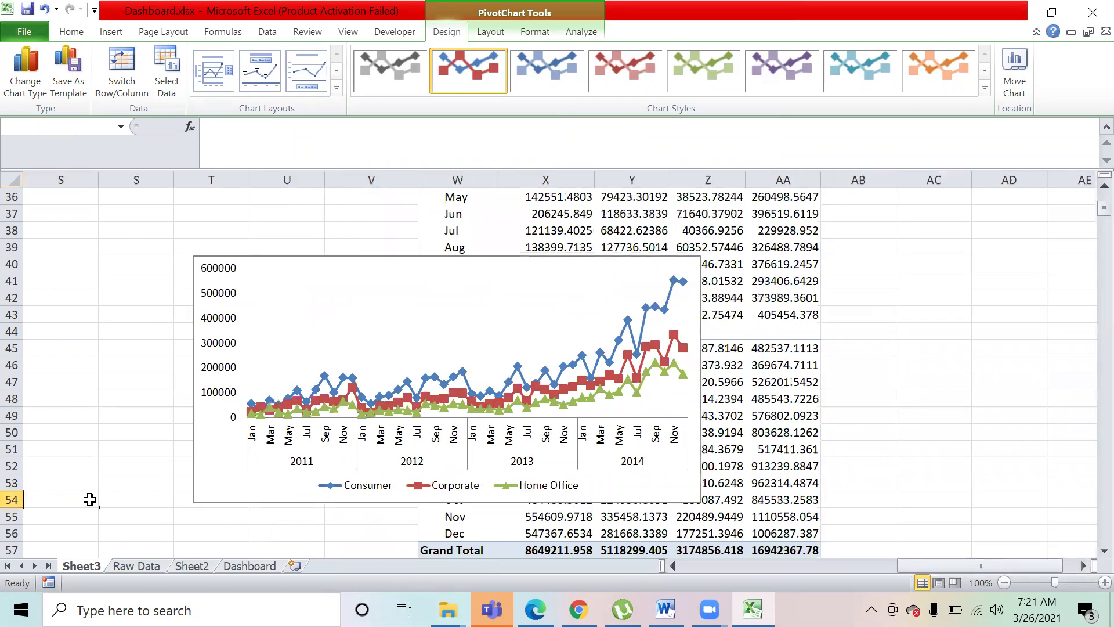
key(Left)
key(Left)
key(Left)
key(Up)
key(Up)
key(Up)
key(Up)
key(Up)
key(Up)
key(Up)
key(Up)
key(Up)
key(Up)
key(Up)
key(Up)
key(Up)
key(Up)
key(Up)
key(Up)
key(Up)
key(Up)
key(Up)
key(Up)
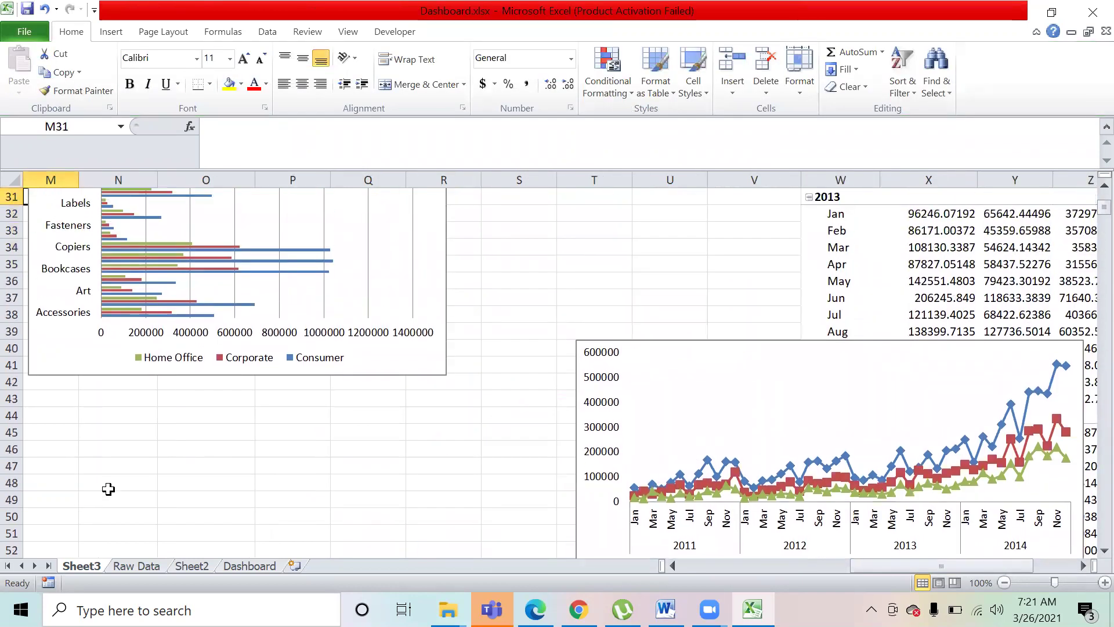
click(372, 300)
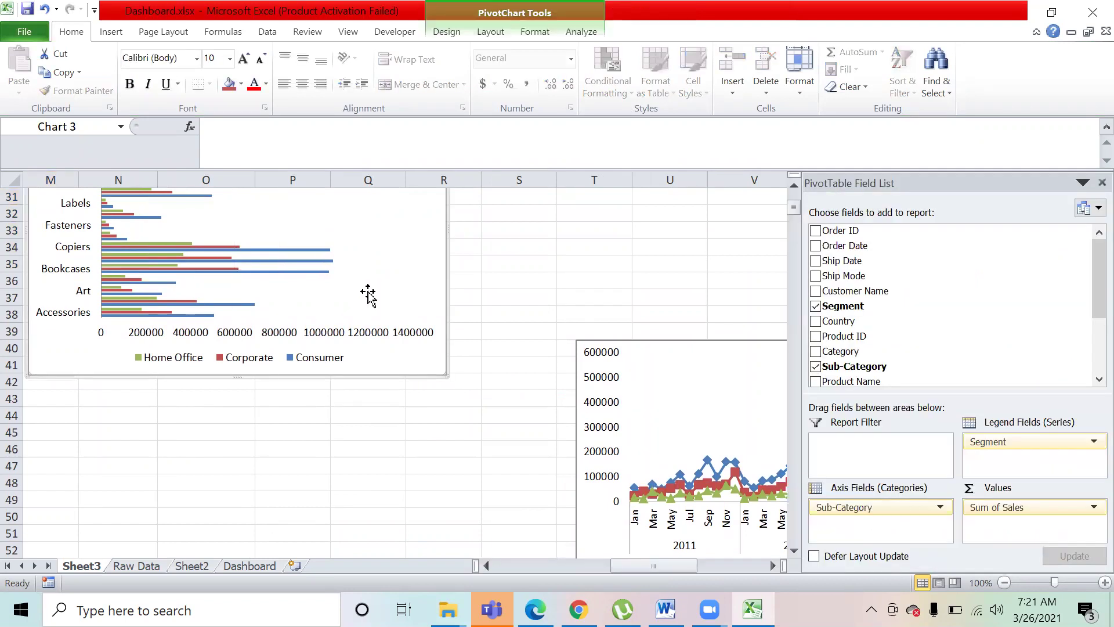
- Delete the horizontal gridlines from the ship mode stacked column chart
click(192, 453)
key(Left)
key(Left)
key(Left)
key(Left)
key(Left)
key(Left)
key(Left)
key(Left)
key(Left)
key(Left)
key(Left)
key(Left)
key(Left)
key(Left)
key(Up)
key(Up)
key(Up)
key(Up)
key(Up)
key(Up)
key(Up)
key(Up)
key(Up)
key(Up)
key(Up)
key(Up)
key(Up)
key(Up)
key(Up)
key(Up)
key(Up)
key(Up)
key(Up)
key(Up)
key(Up)
key(Up)
key(Up)
key(Up)
key(Up)
key(Up)
key(Up)
key(Up)
key(Up)
key(Up)
key(Up)
key(Up)
key(Up)
key(Up)
key(Up)
key(Up)
key(Up)
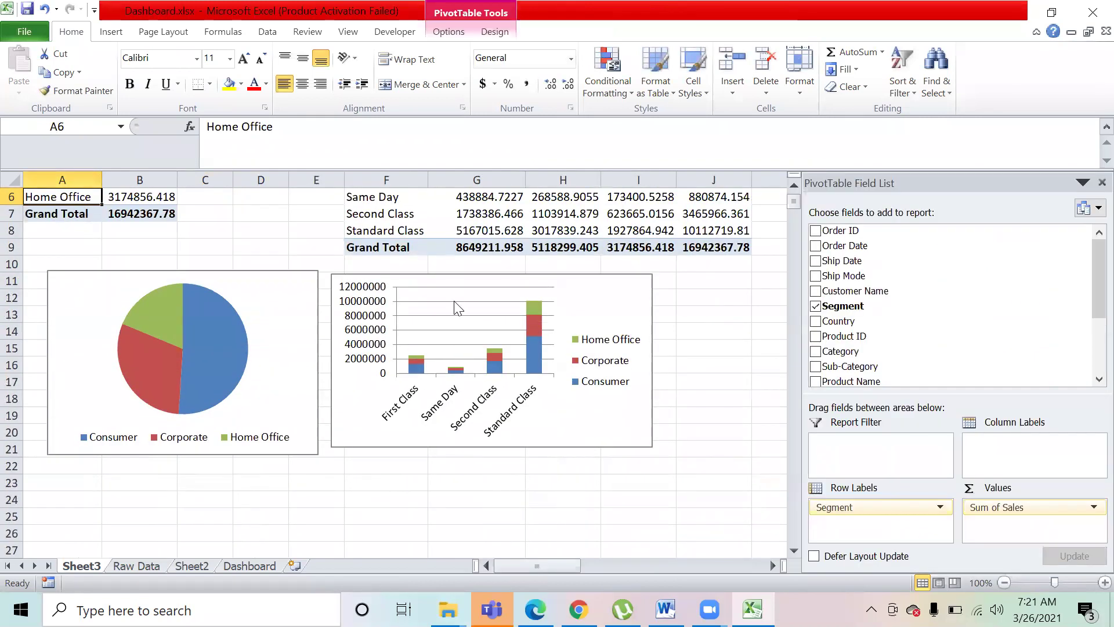
click(456, 306)
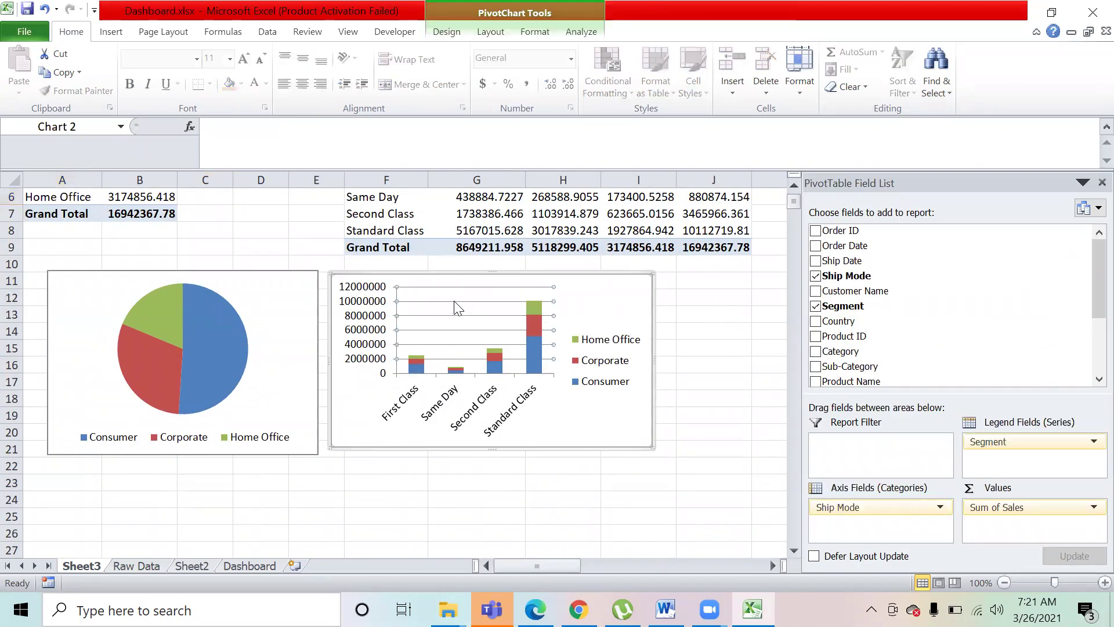
key(Delete)
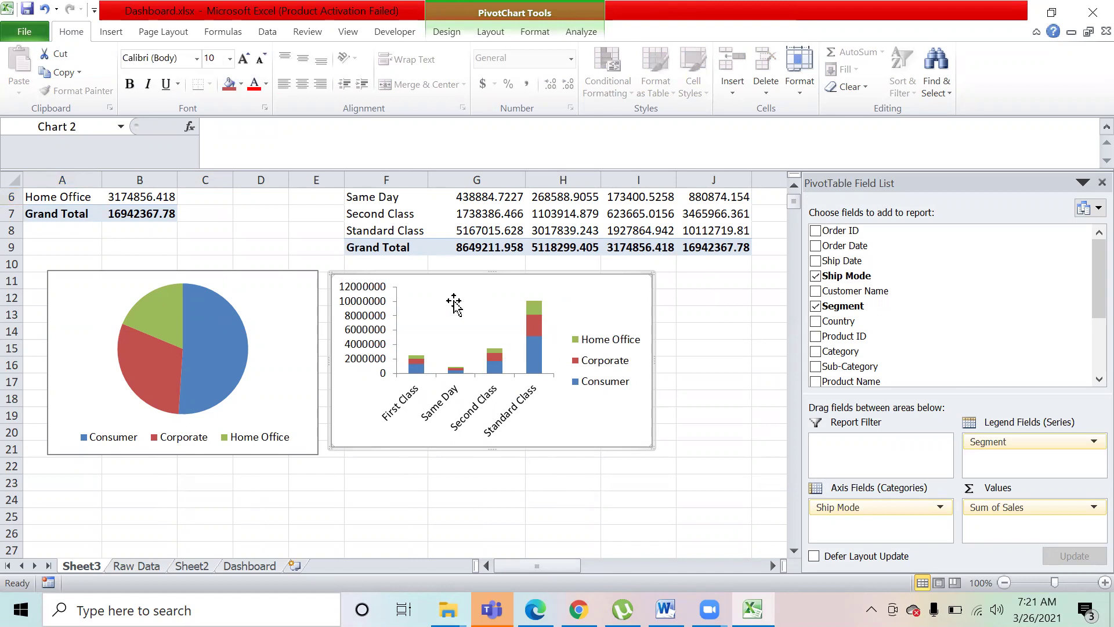
- Add a new blank worksheet after the Dashboard sheet and return to Sheet3
click(286, 566)
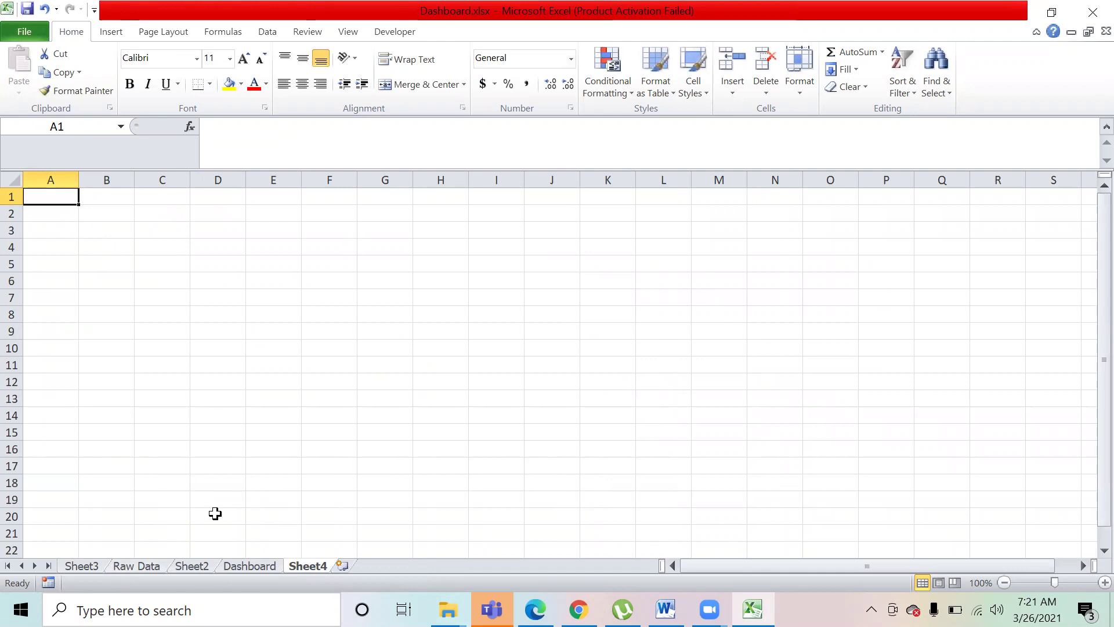
click(193, 566)
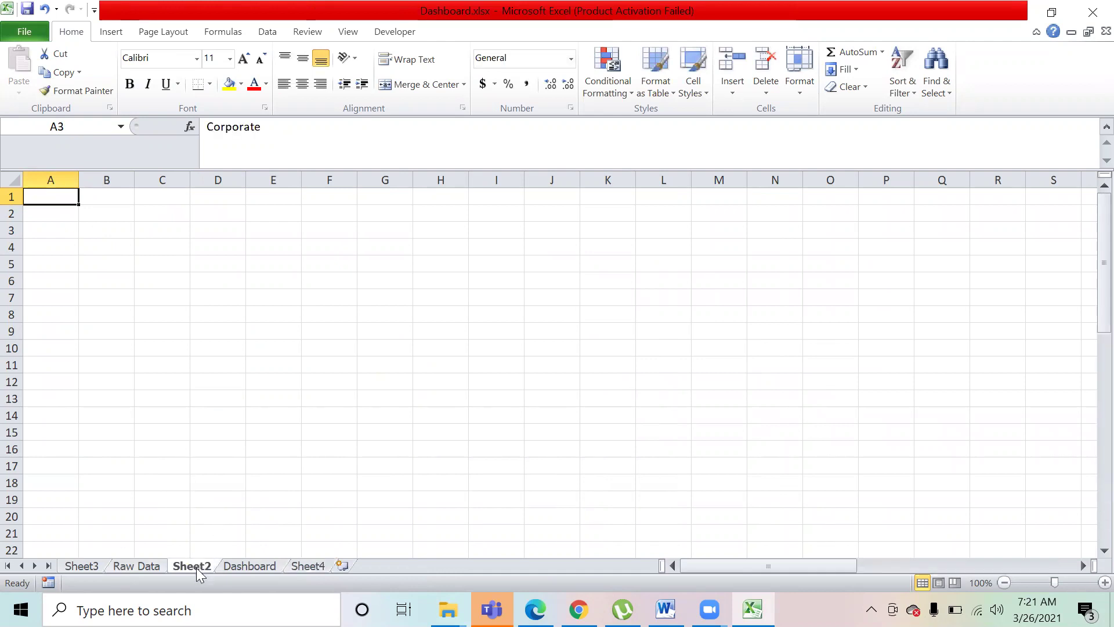
click(88, 567)
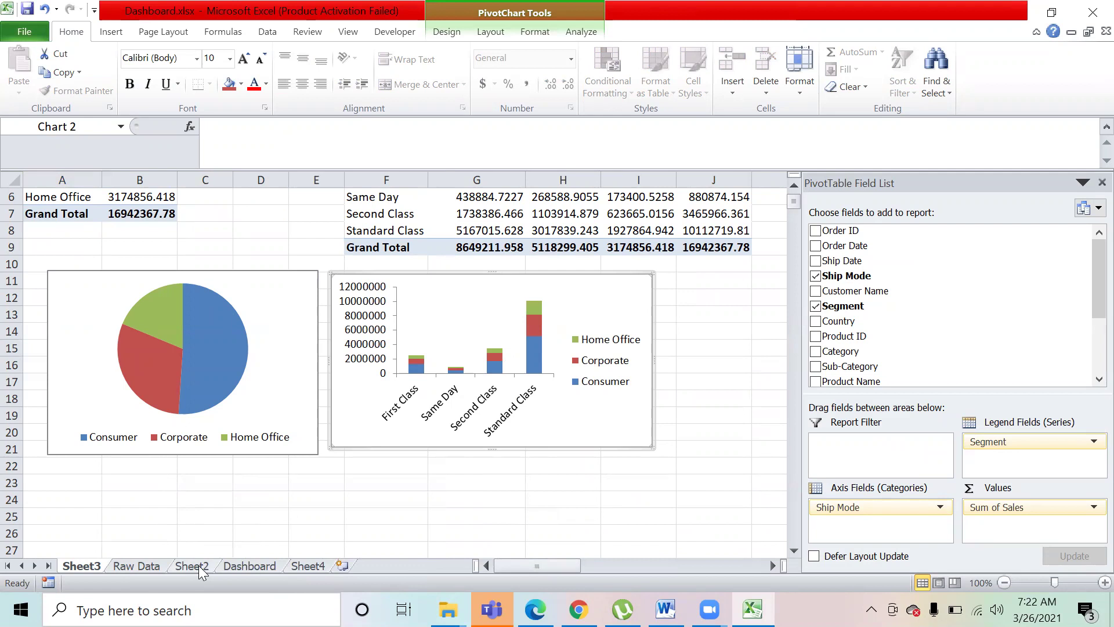
- Look across Sheet3's pivot tables and charts, from the ship mode chart to the sub-category sales table
click(371, 485)
key(Right)
key(Right)
key(Right)
key(Right)
key(Right)
key(Right)
key(Right)
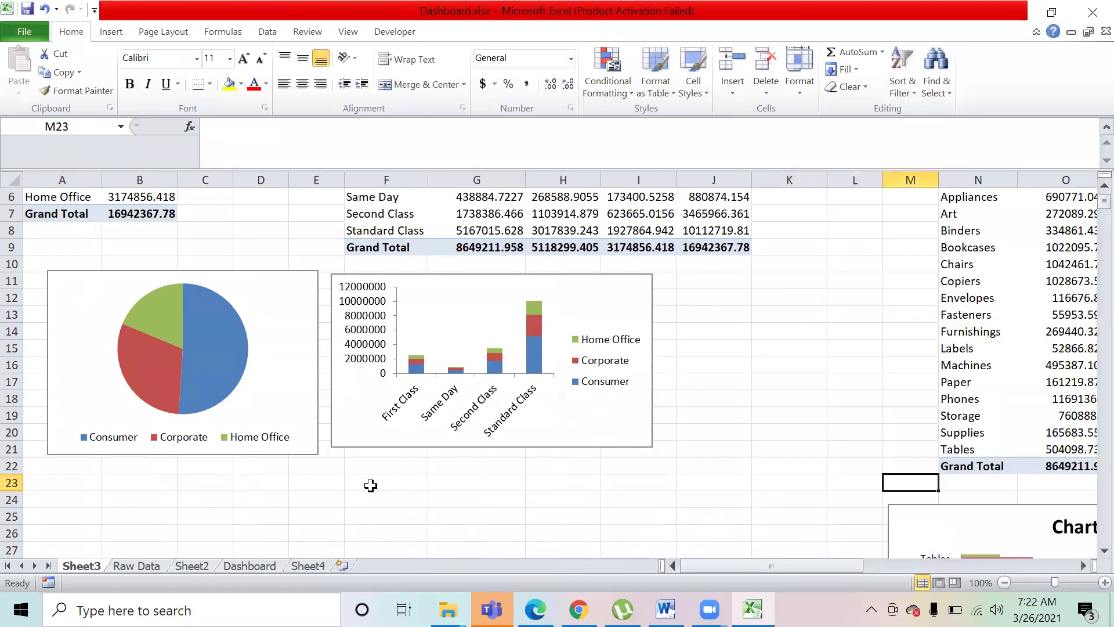
key(Right)
key(Right)
key(Right)
key(Right)
key(Right)
key(Right)
key(Right)
key(Right)
click(371, 485)
key(Up)
key(Right)
key(Right)
key(ctrl+Up)
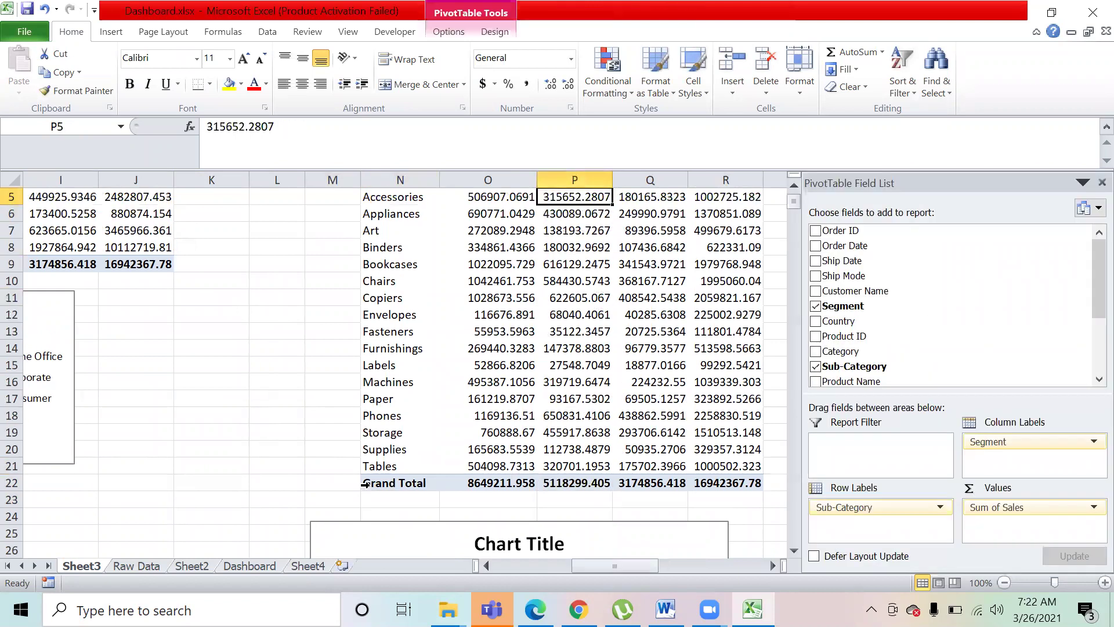
key(ctrl+Up)
key(ctrl+Up)
key(Down)
key(Down)
key(Down)
key(Down)
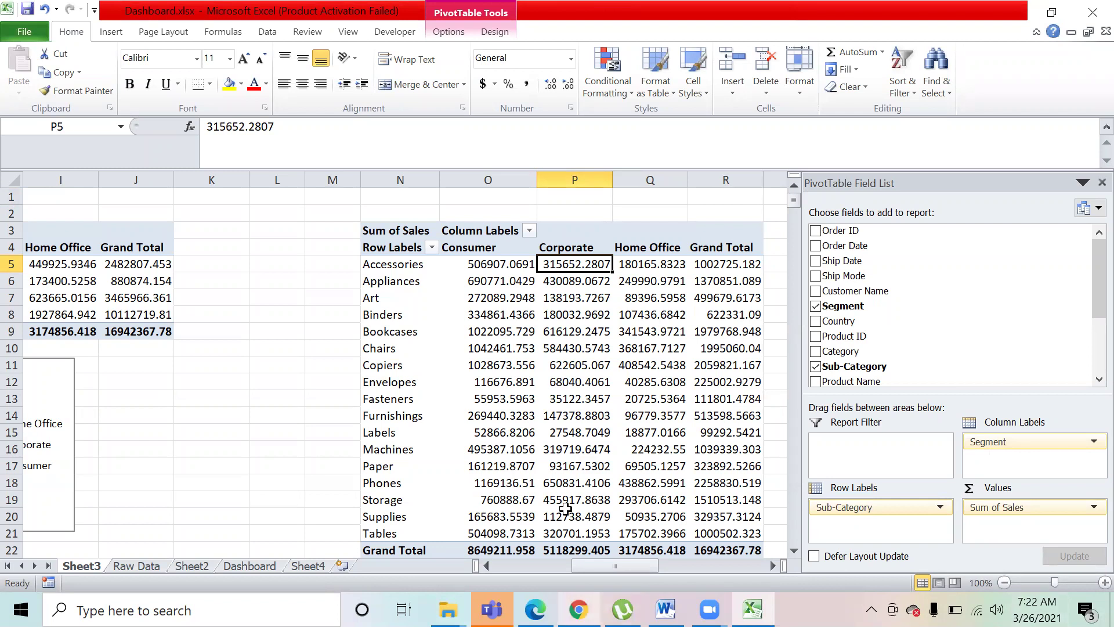
- Examine the order date values in column B of the Raw Data sheet
click(152, 567)
key(Left)
key(Left)
key(Left)
key(Left)
key(Down)
key(Down)
key(Up)
key(Up)
key(Up)
key(Up)
key(Up)
key(Up)
key(Up)
key(Up)
key(Down)
key(Right)
key(Down)
key(Down)
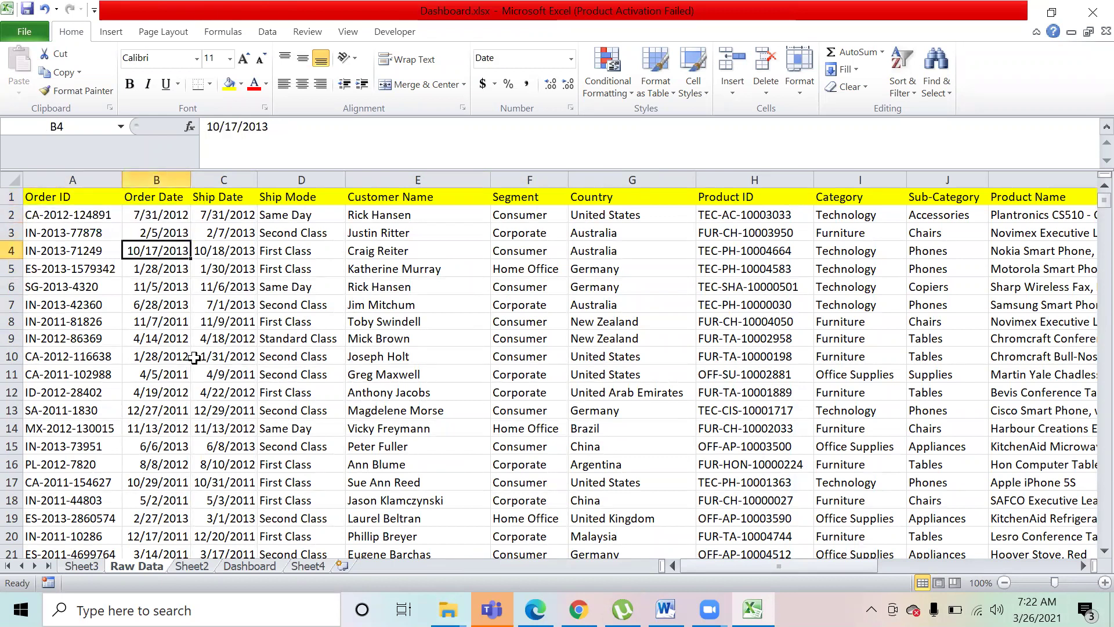
key(Up)
key(Up)
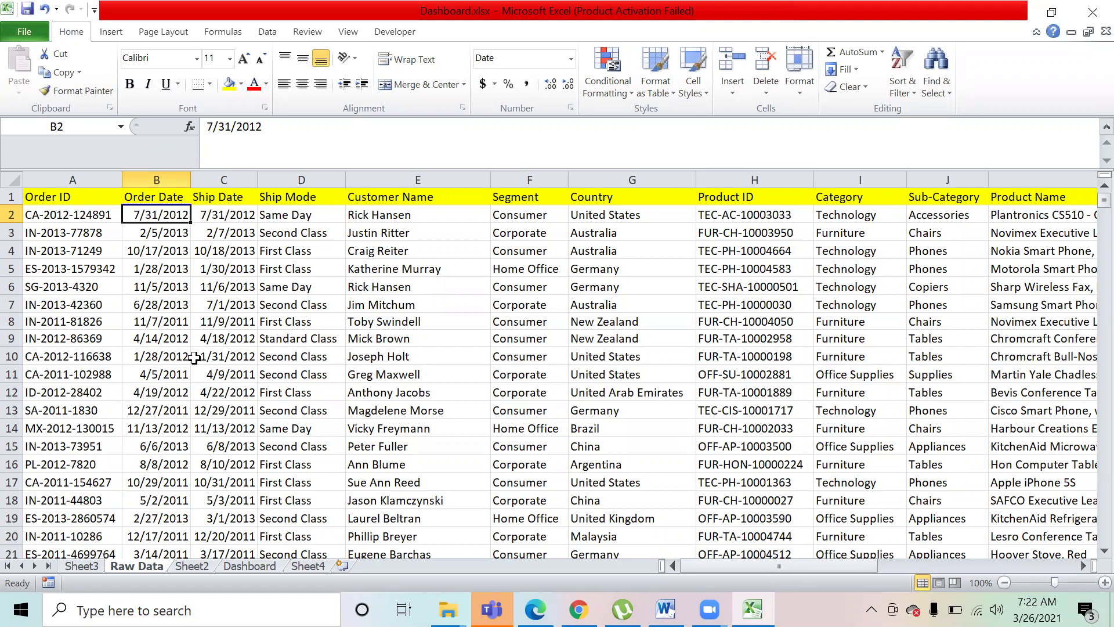
- Add a new worksheet after Sheet4 and enter the note "Dates are stored as number" in cell E6
click(347, 567)
click(251, 273)
text(Dates are stored as num)
key(BackSpace)
text(umber)
key(Return)
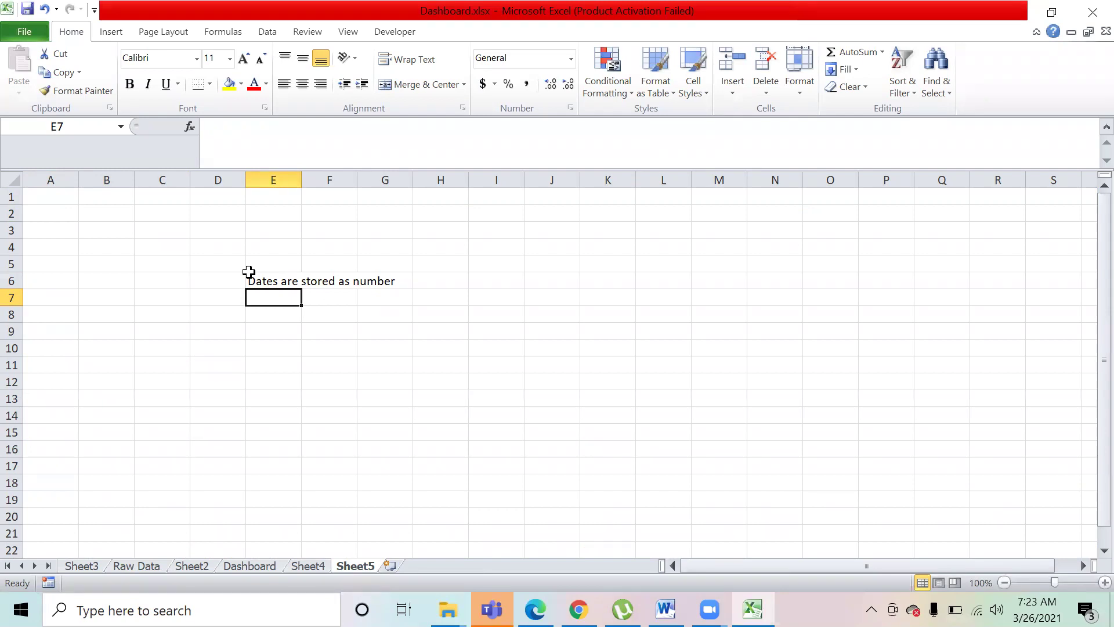
- Enter the date 1/1/1900 in cell K7
key(Right)
key(Right)
key(Right)
key(Right)
key(Right)
key(Right)
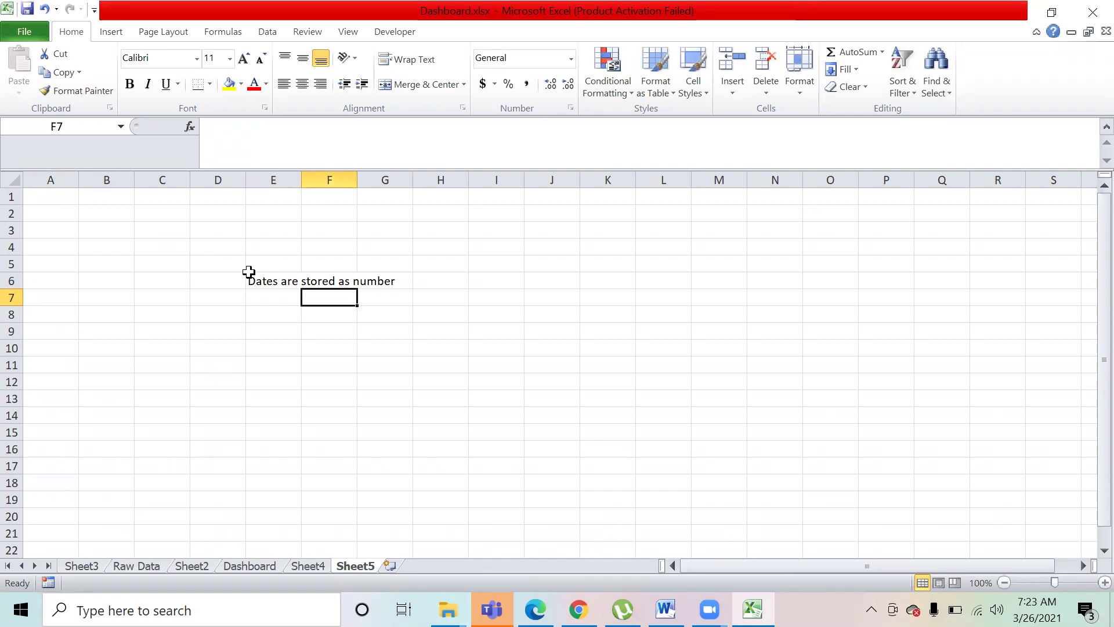
text(1)
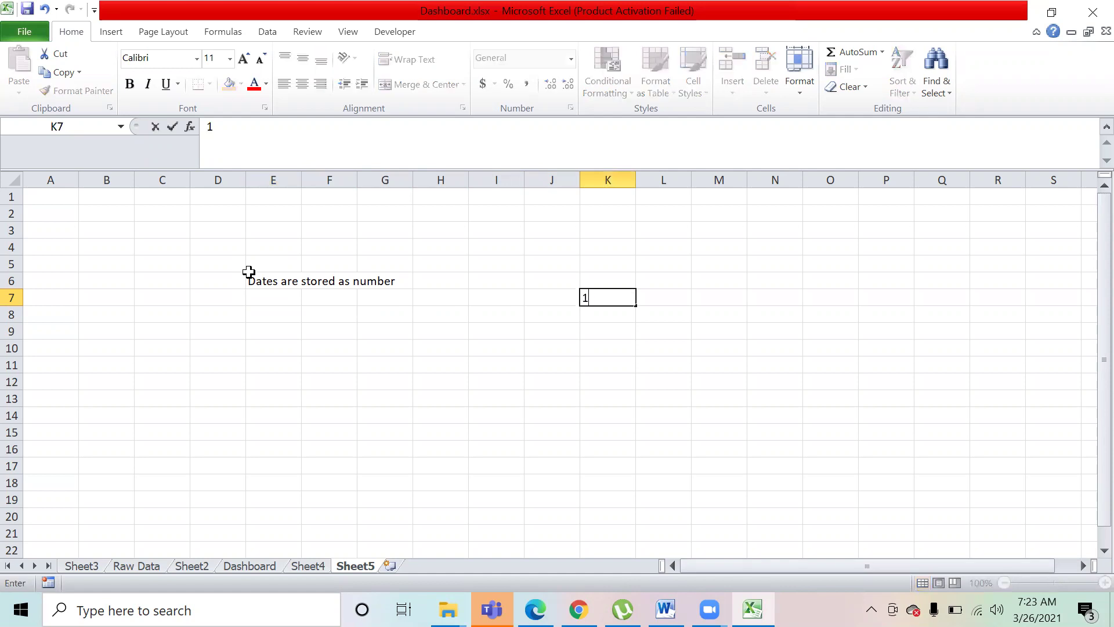
text(/1/1900)
key(Return)
key(Up)
key(Right)
key(Left)
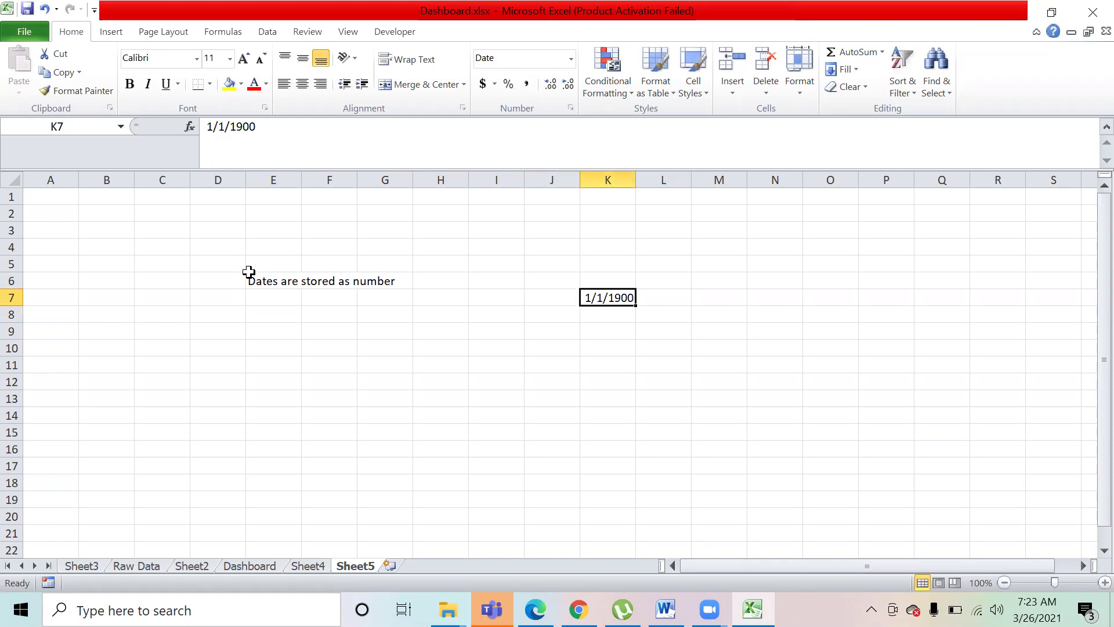
- Enter 1 in cell L7 and apply the Number format to the date in K7
key(Right)
key(Left)
key(Right)
text(1)
key(Return)
key(Up)
key(Left)
click(571, 59)
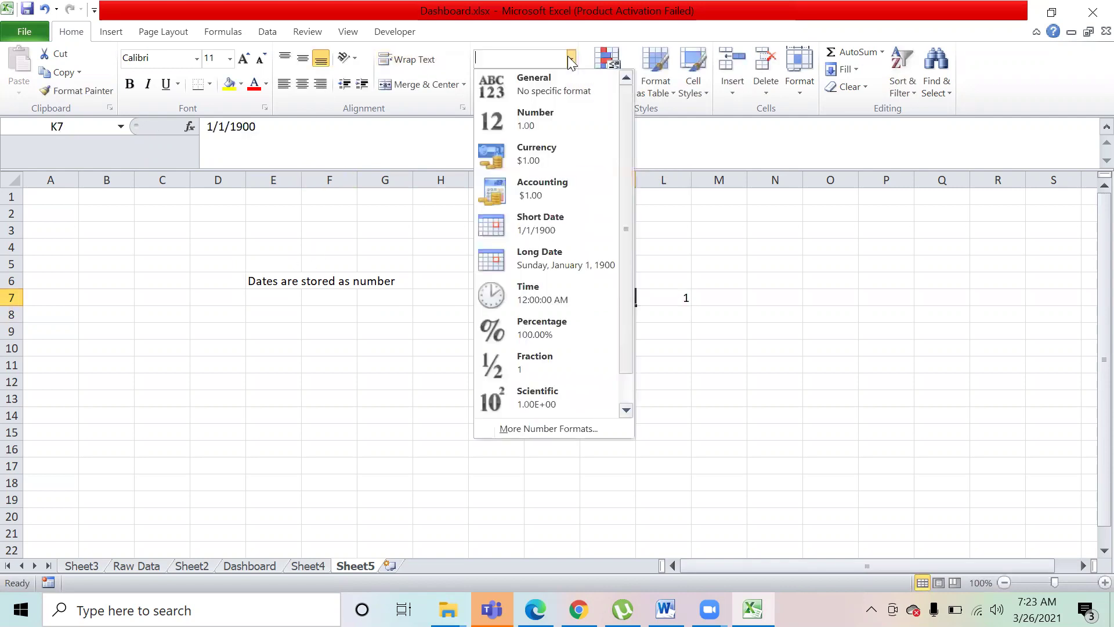
click(540, 111)
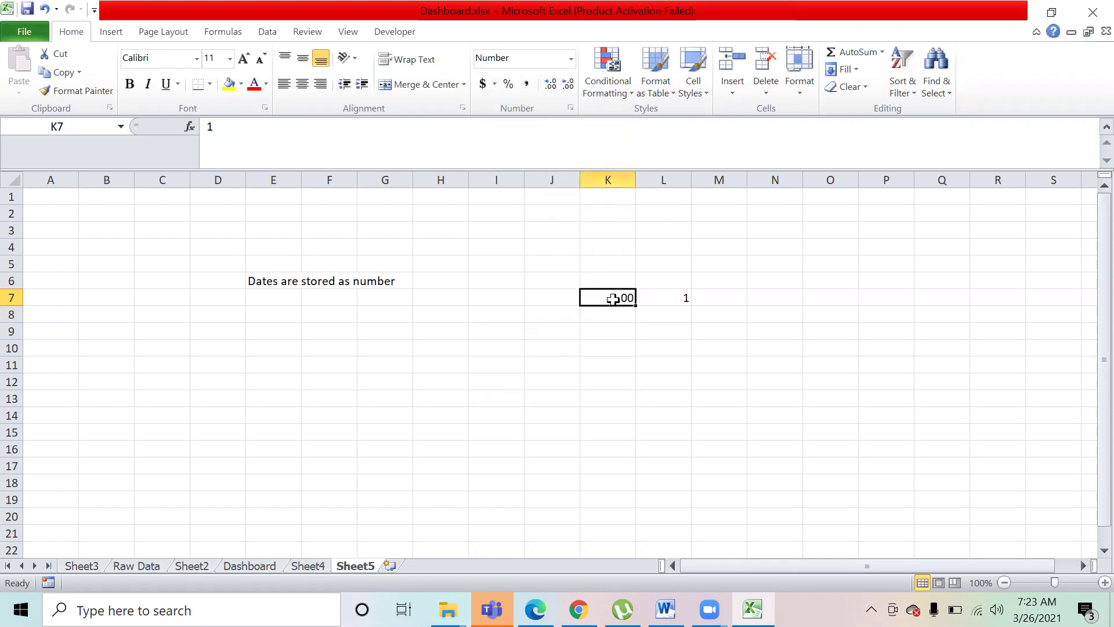
- Enter 2 in cell N8 and format it as a Short Date
click(778, 307)
text(2)
key(Return)
click(779, 308)
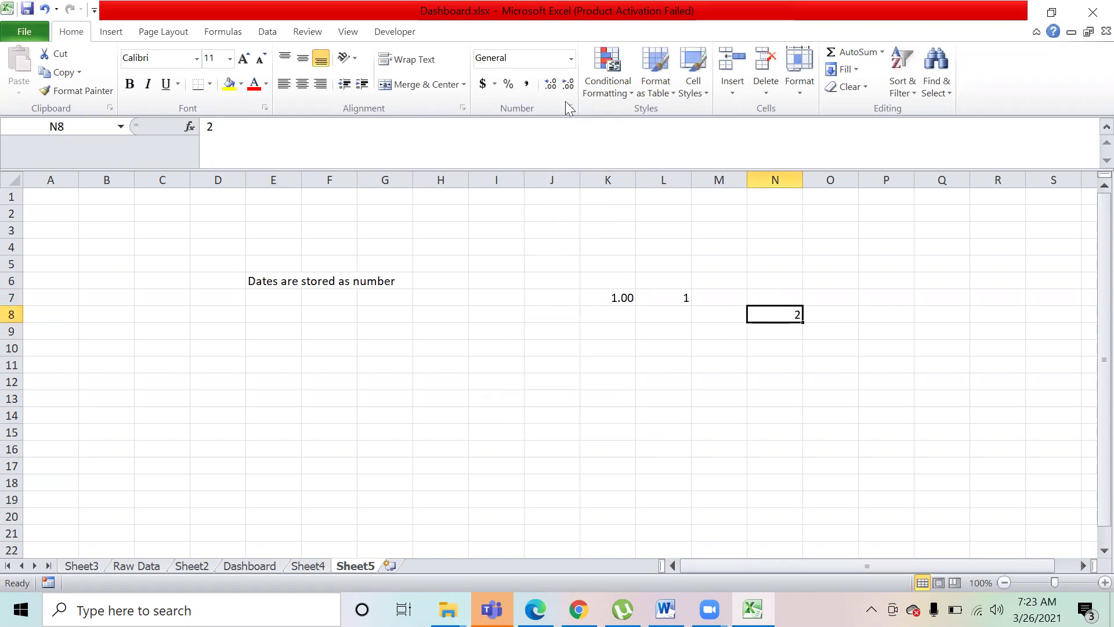
click(570, 58)
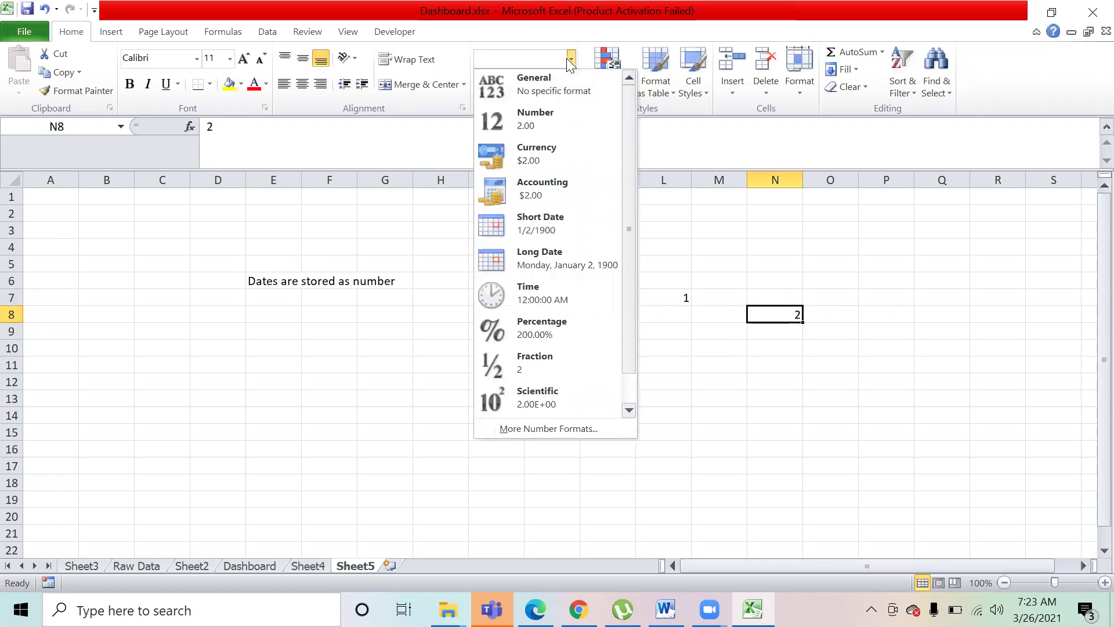
click(535, 225)
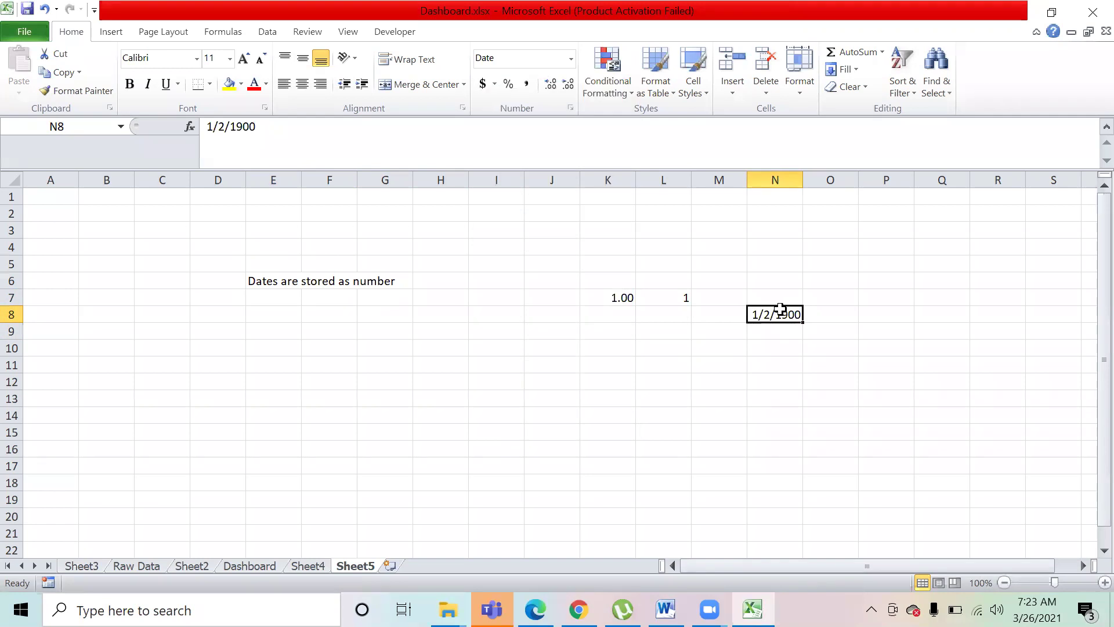
- Insert the current date, 3/26/2021, in cell N12 of Sheet5 and apply the Number format to it
click(146, 565)
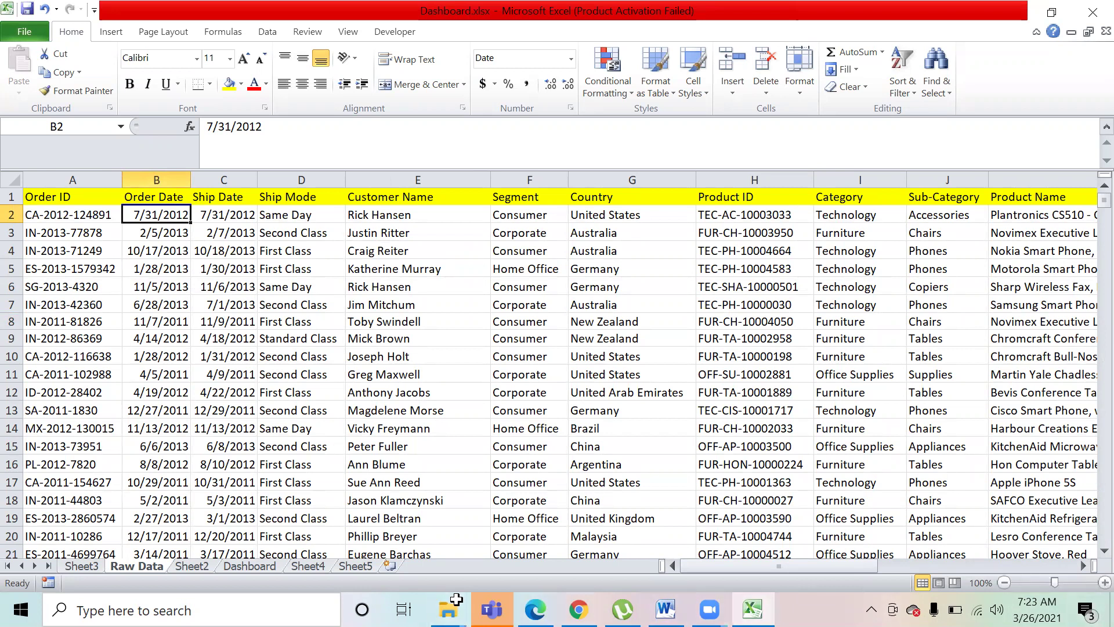
click(356, 566)
click(736, 345)
click(783, 376)
key(ctrl+semicolon)
key(Return)
click(783, 377)
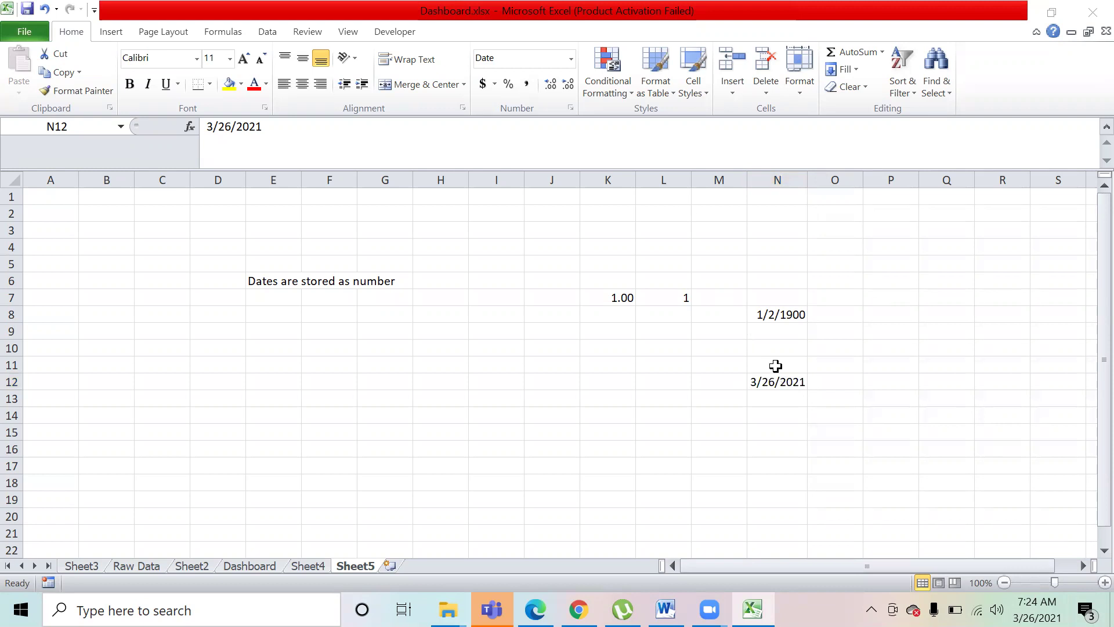
click(572, 58)
click(549, 121)
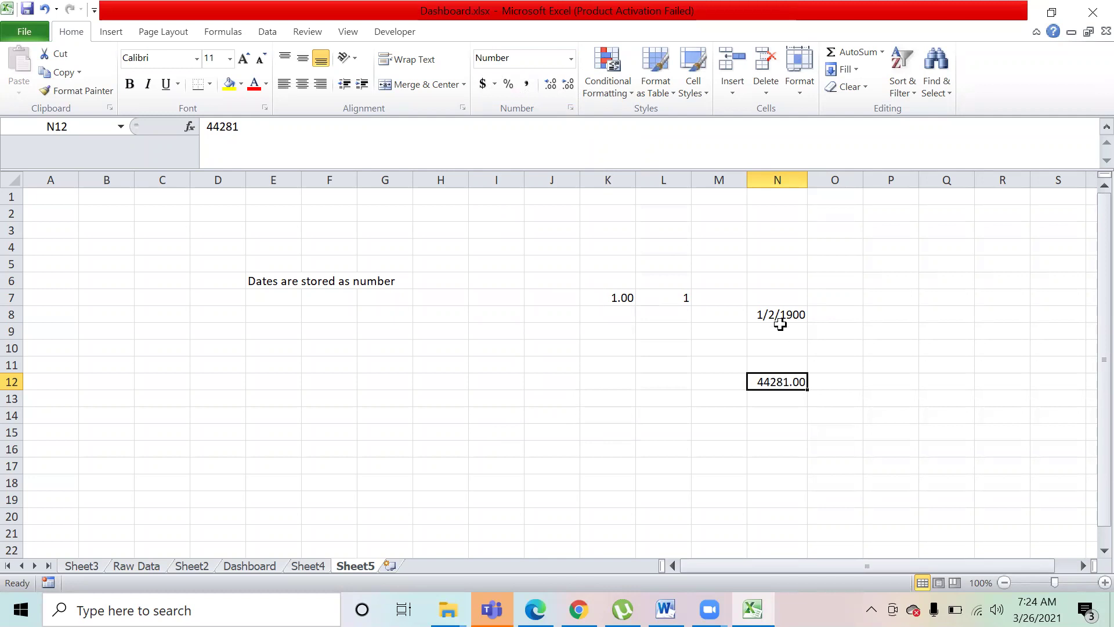
- Enter the date 1/1/1900 in cell K9
click(588, 333)
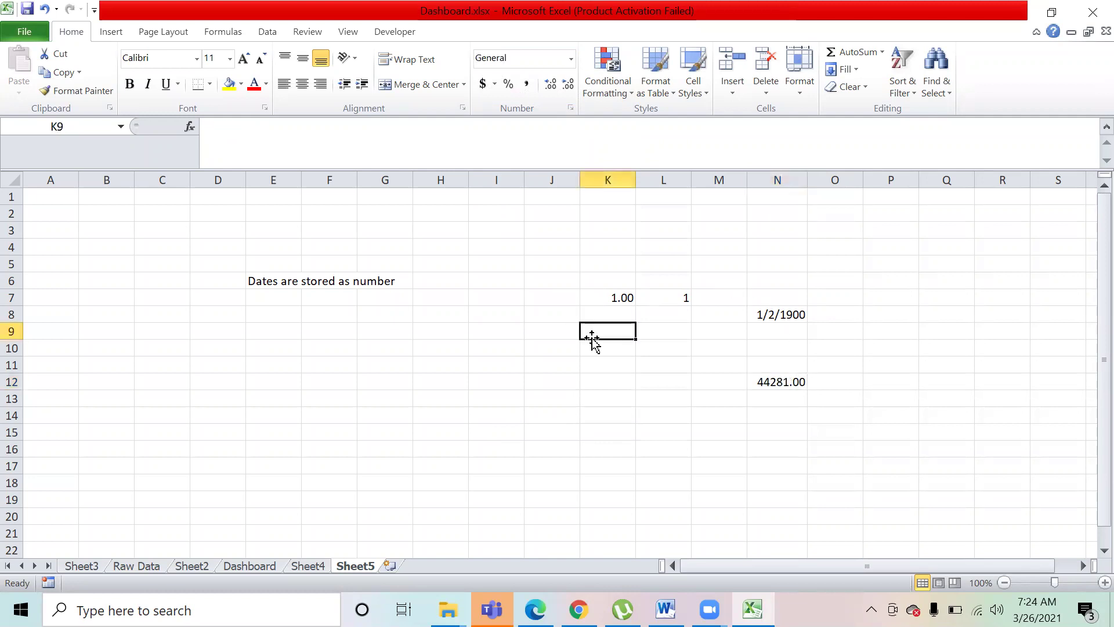
text(1/1/1900)
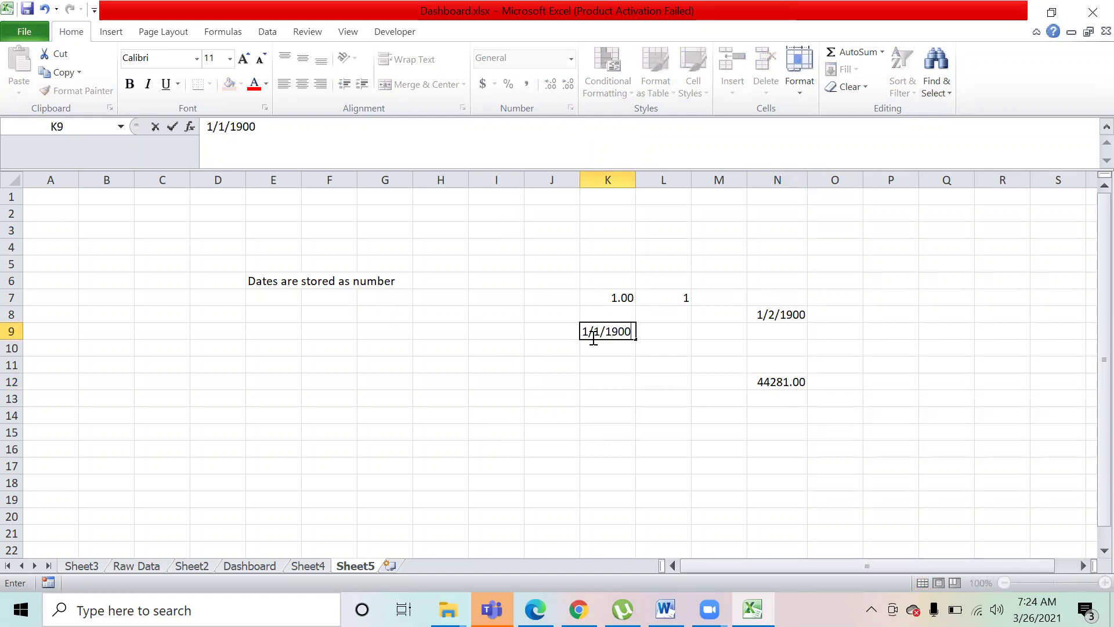
key(Return)
click(605, 332)
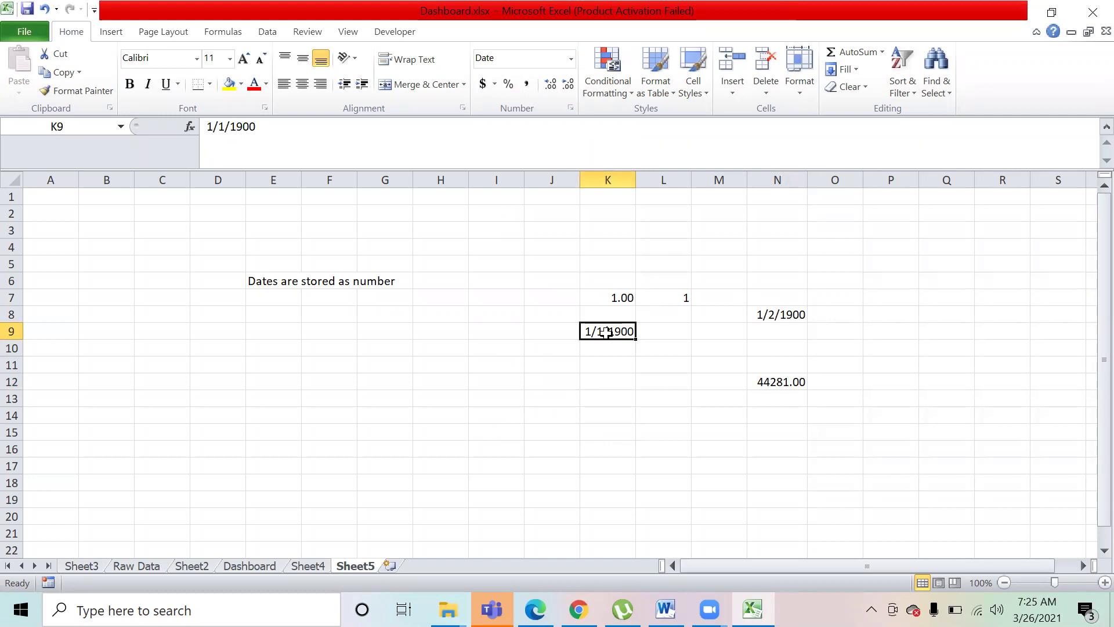
- Enter 44282 in cell N13 and format it as a Short Date
click(784, 386)
key(Return)
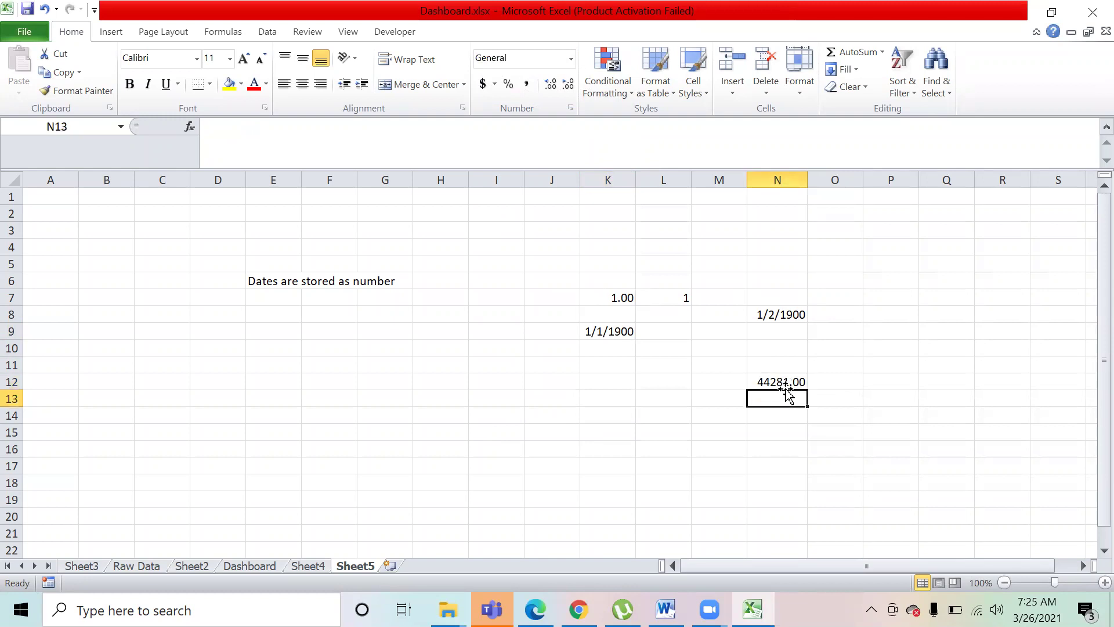
text(44282)
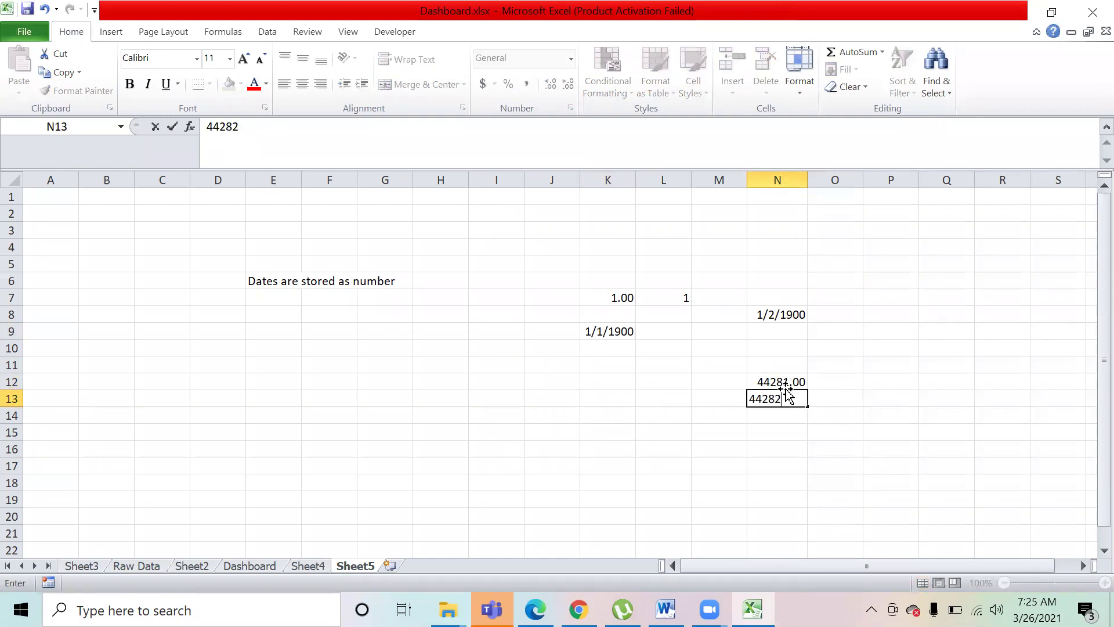
key(Return)
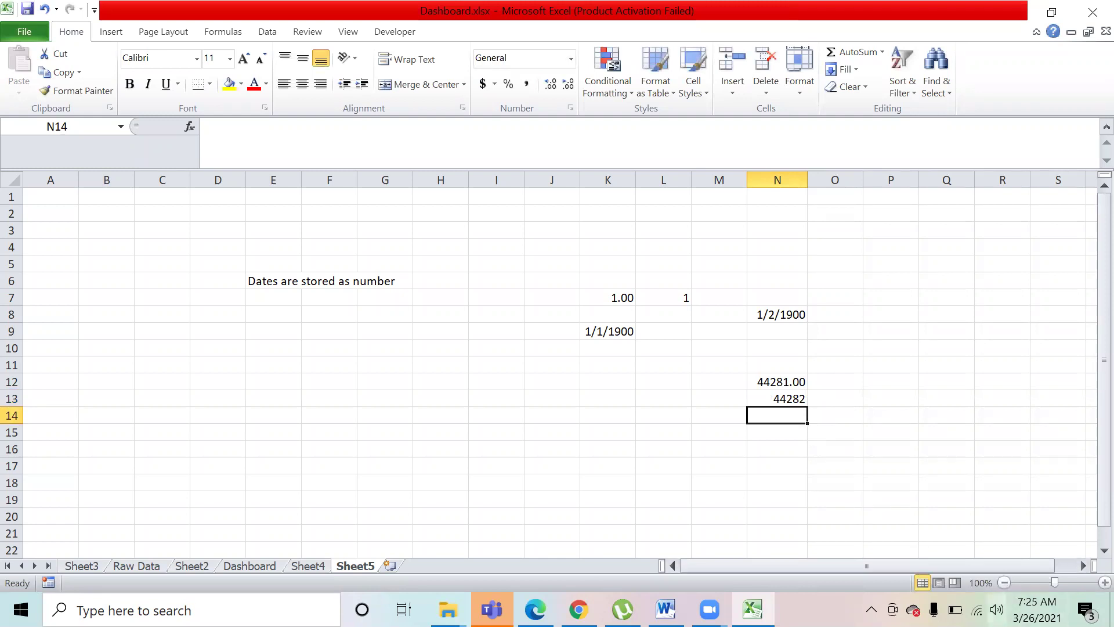
mouse_move(1038, 609)
click(789, 398)
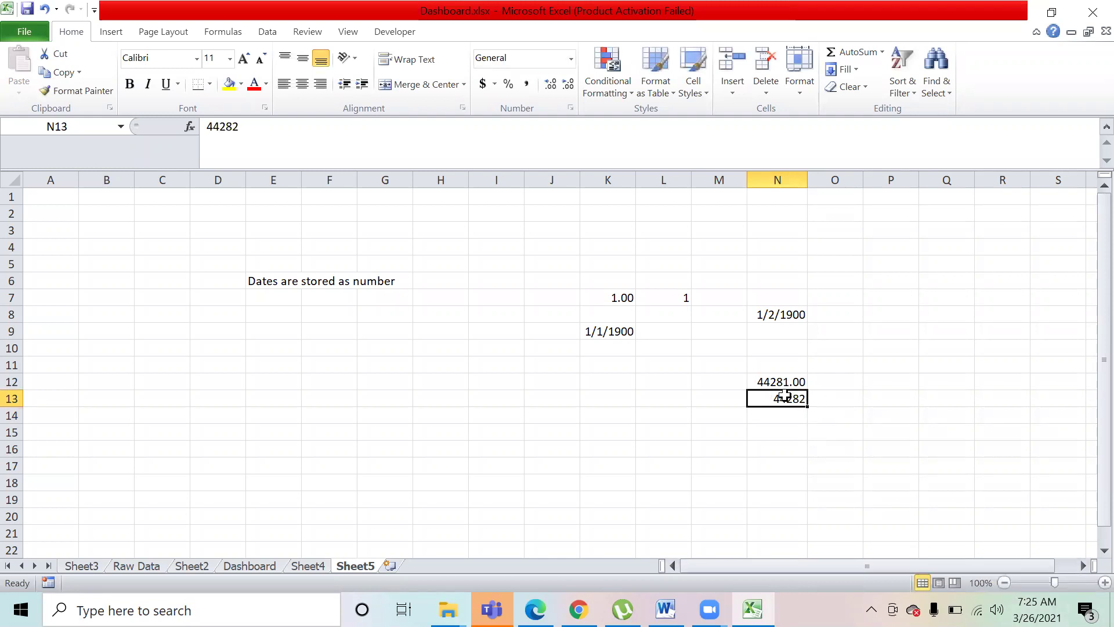
click(571, 58)
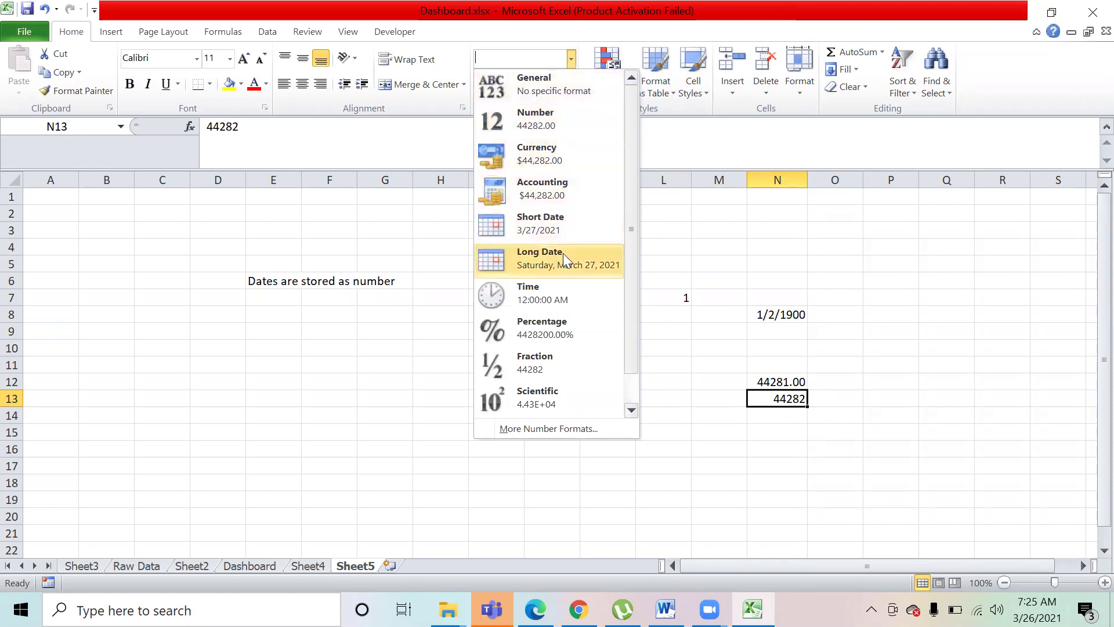
click(549, 226)
click(853, 363)
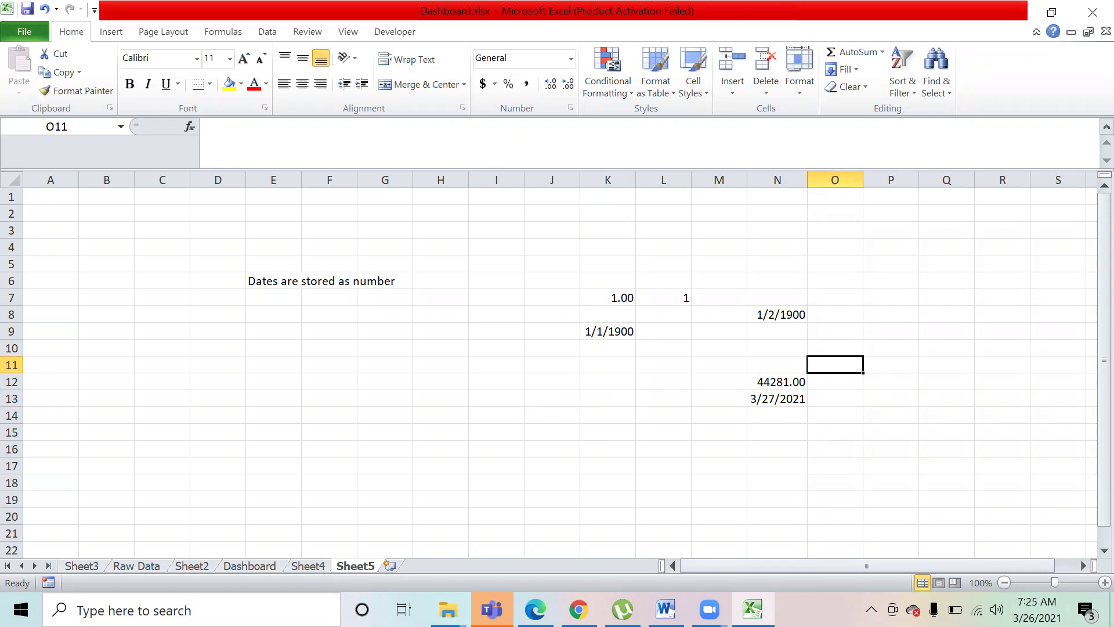
- Review the finished Dashboard, the Sheet2, Raw Data and Sheet3 contents, and the blank Sheet4
click(245, 571)
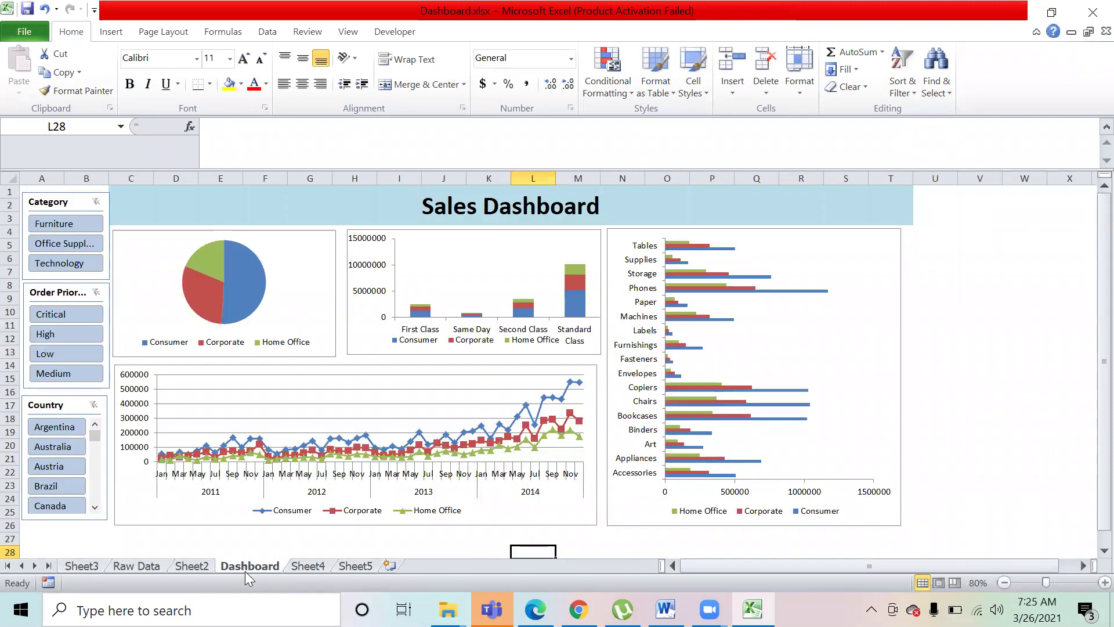
click(201, 567)
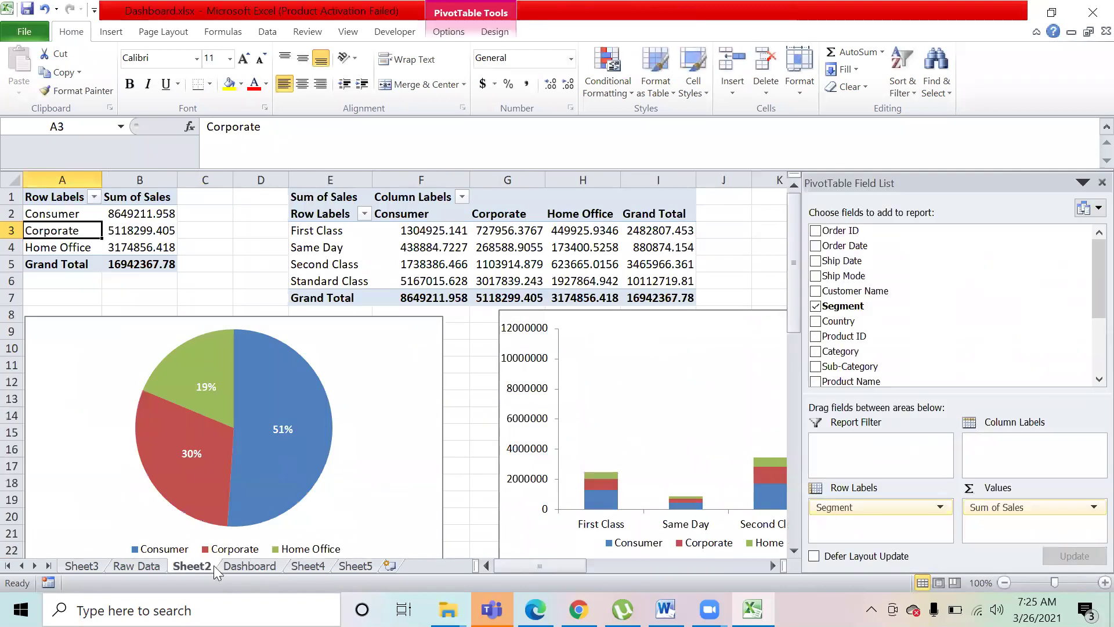
click(150, 566)
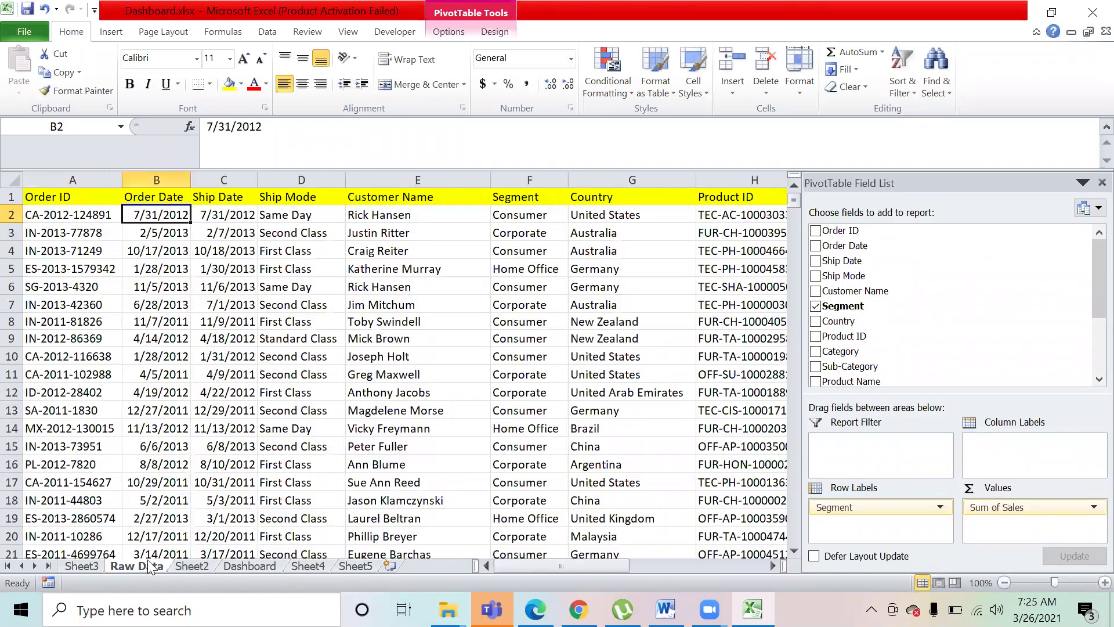
click(89, 564)
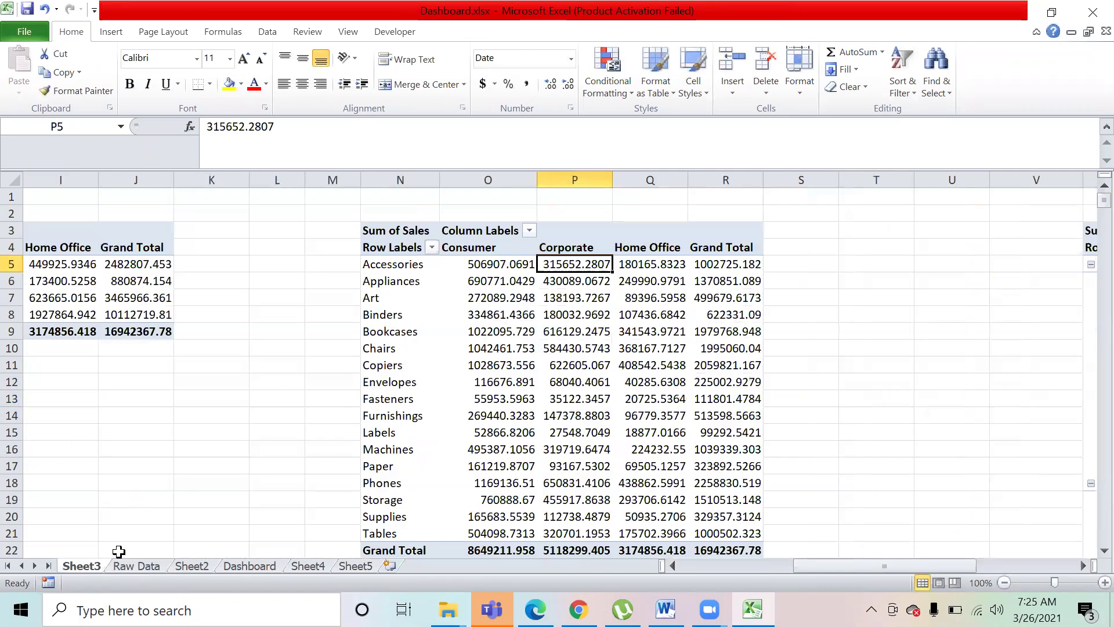
click(308, 566)
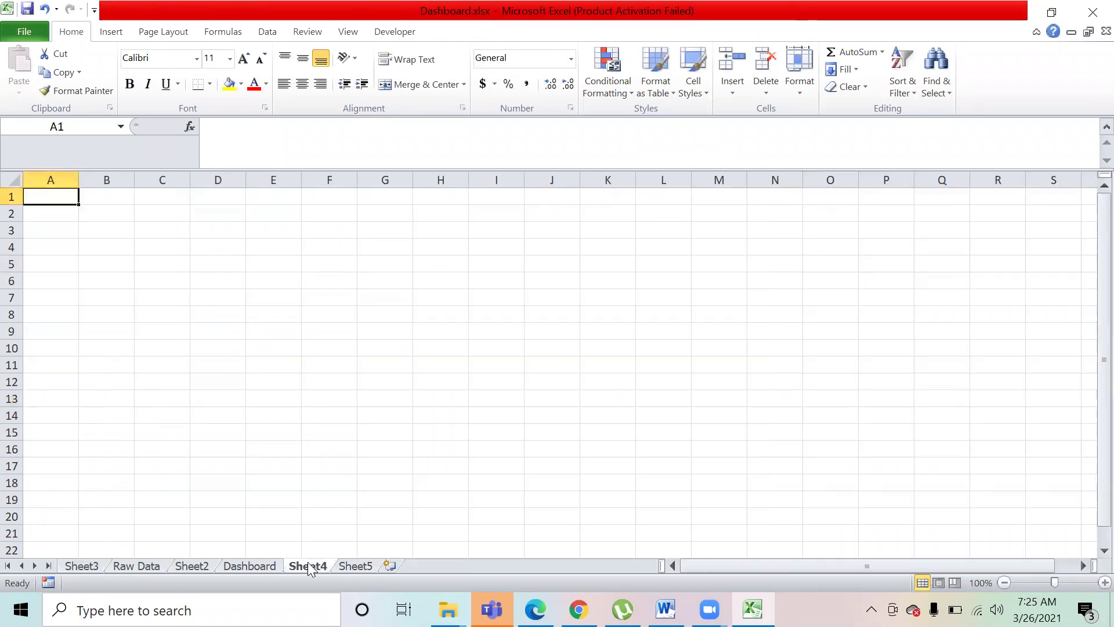
- Copy the segment pie chart from Sheet3 to Sheet4 and place it over columns B to G, rows 4 to 14
click(91, 566)
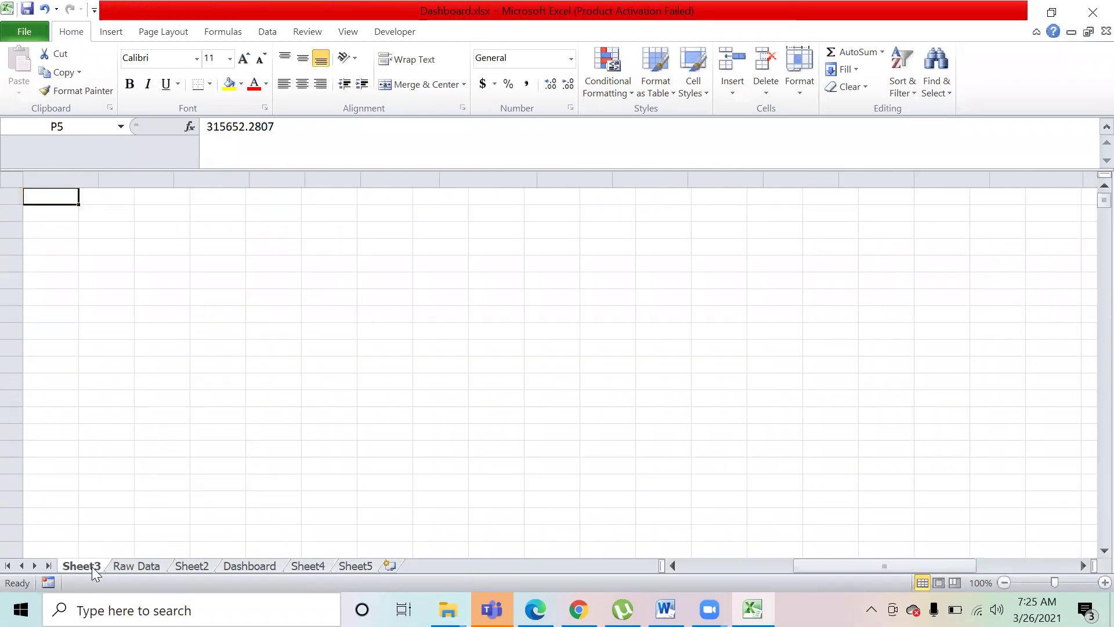
click(129, 530)
key(Left)
key(Left)
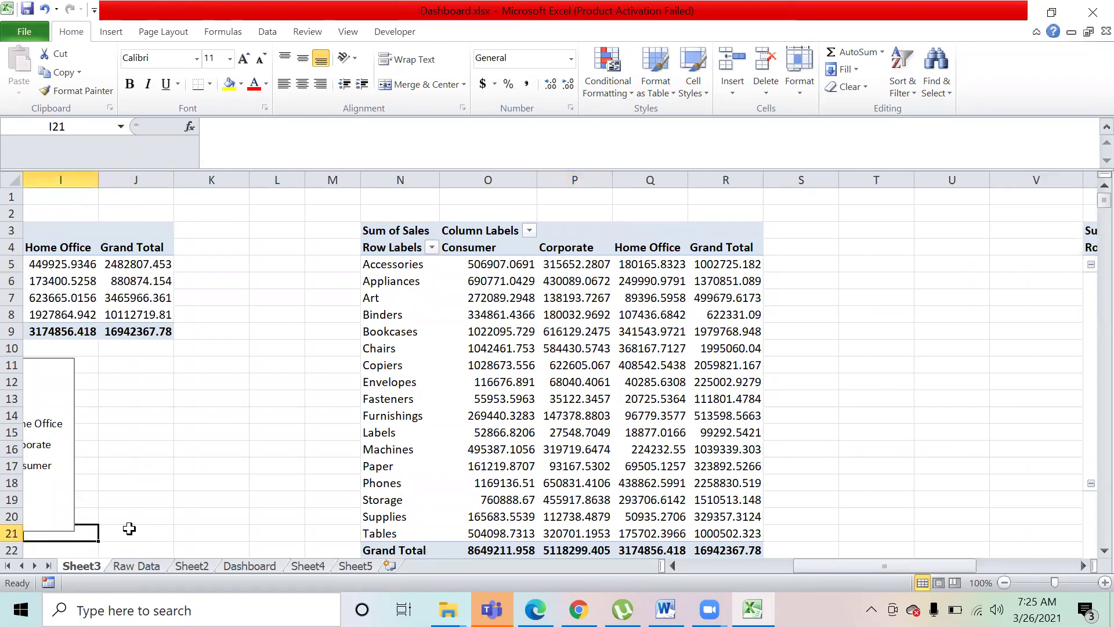
key(Left)
key(Left)
key(Left)
key(Left)
key(Left)
key(Left)
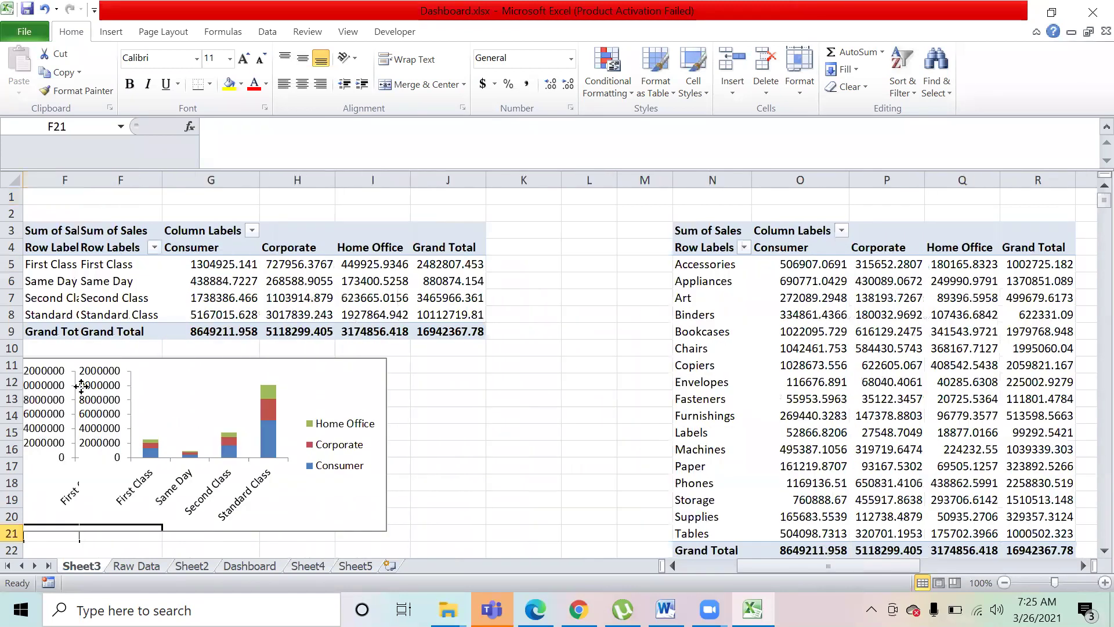
click(82, 387)
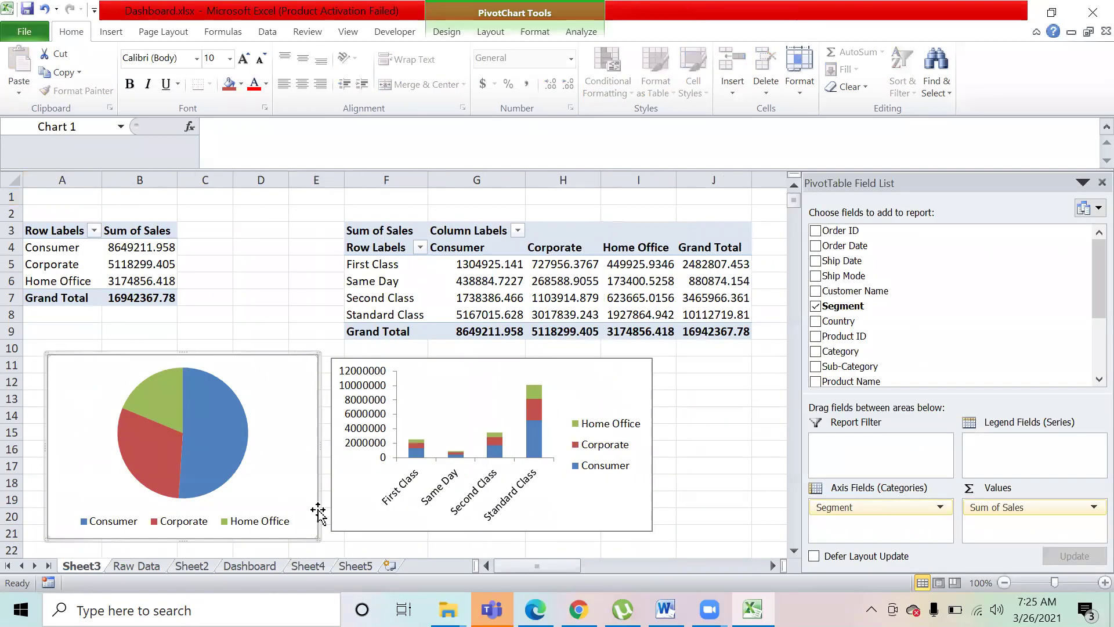
click(308, 566)
key(ctrl+v)
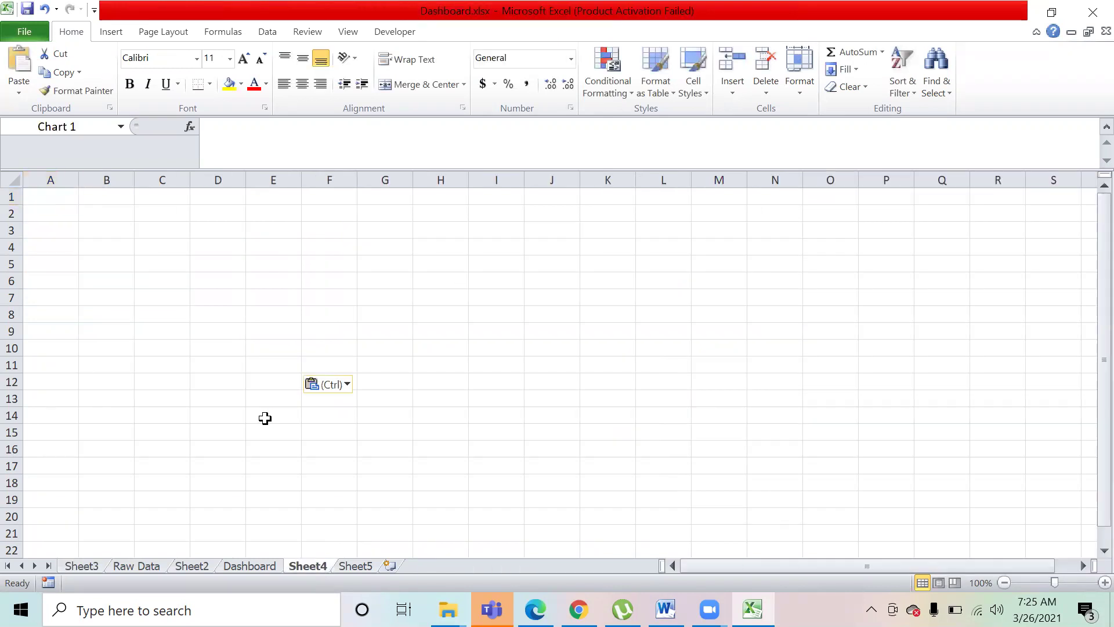
mouse_move(273, 251)
mouse_down()
mouse_move(306, 281)
mouse_move(328, 262)
mouse_up()
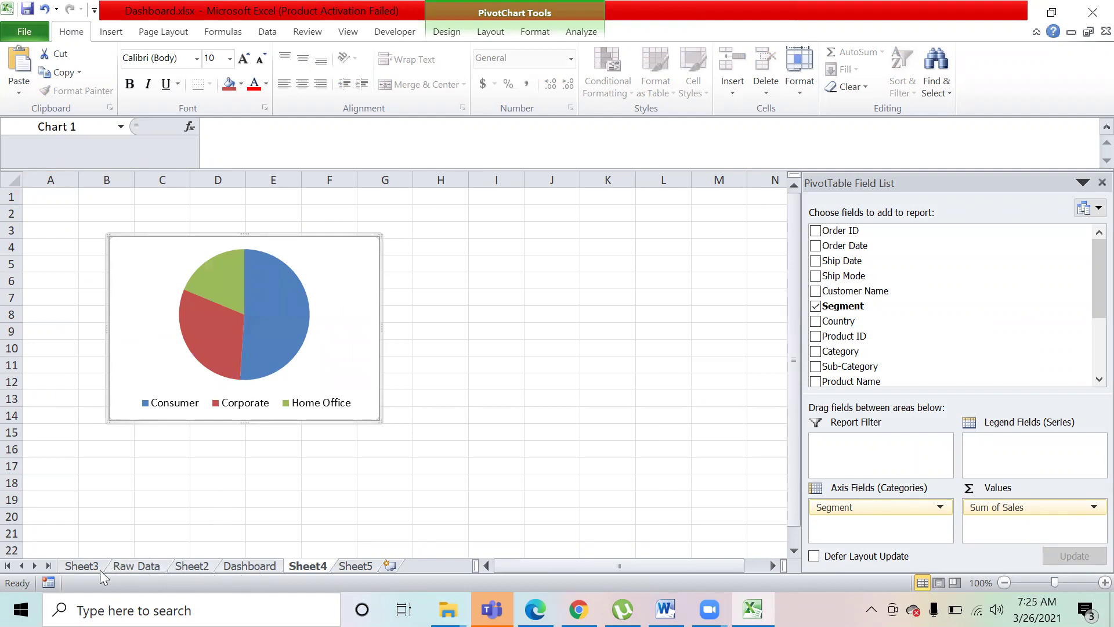
- Copy the ship mode column chart from Sheet3 to Sheet4, align it beside the pie chart and extend its lower edge to row 14
click(82, 566)
click(596, 505)
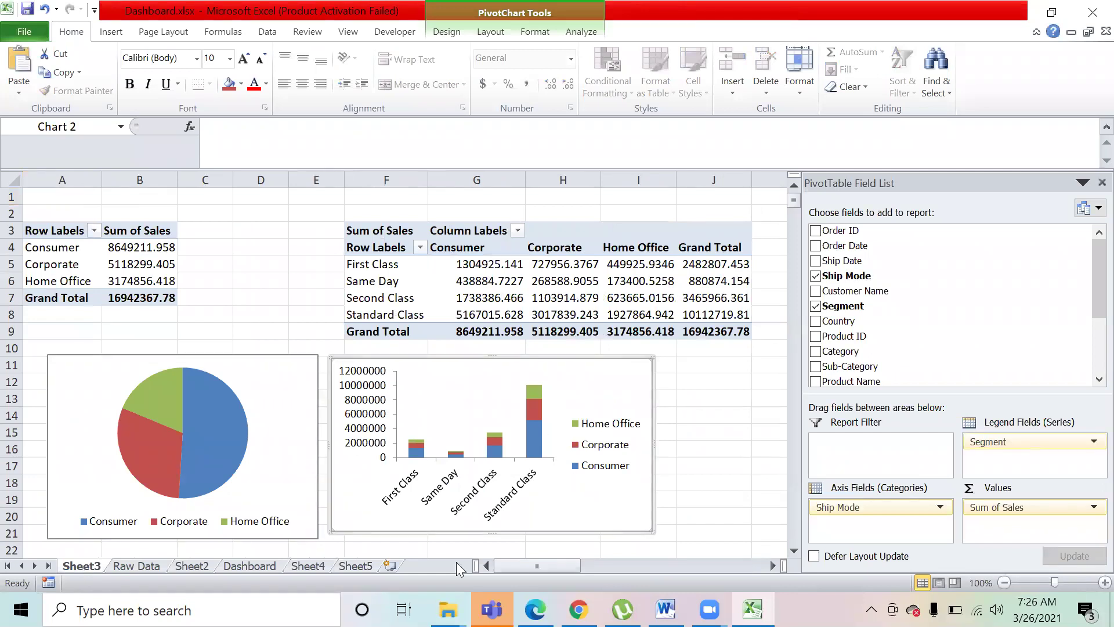
click(457, 430)
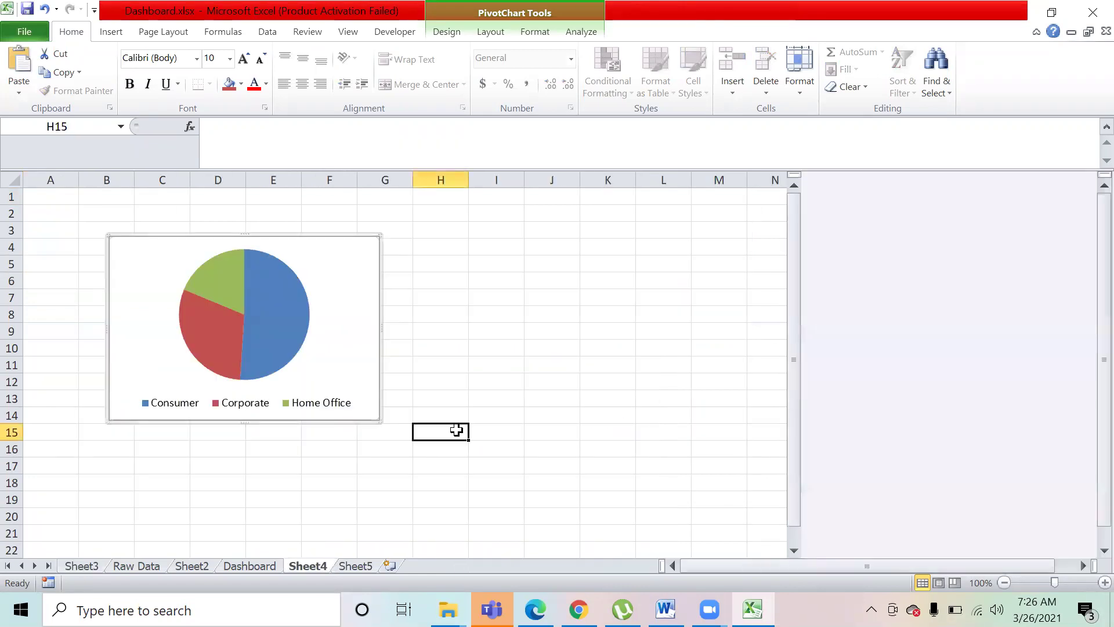
key(ctrl+v)
drag(687, 428, 673, 243)
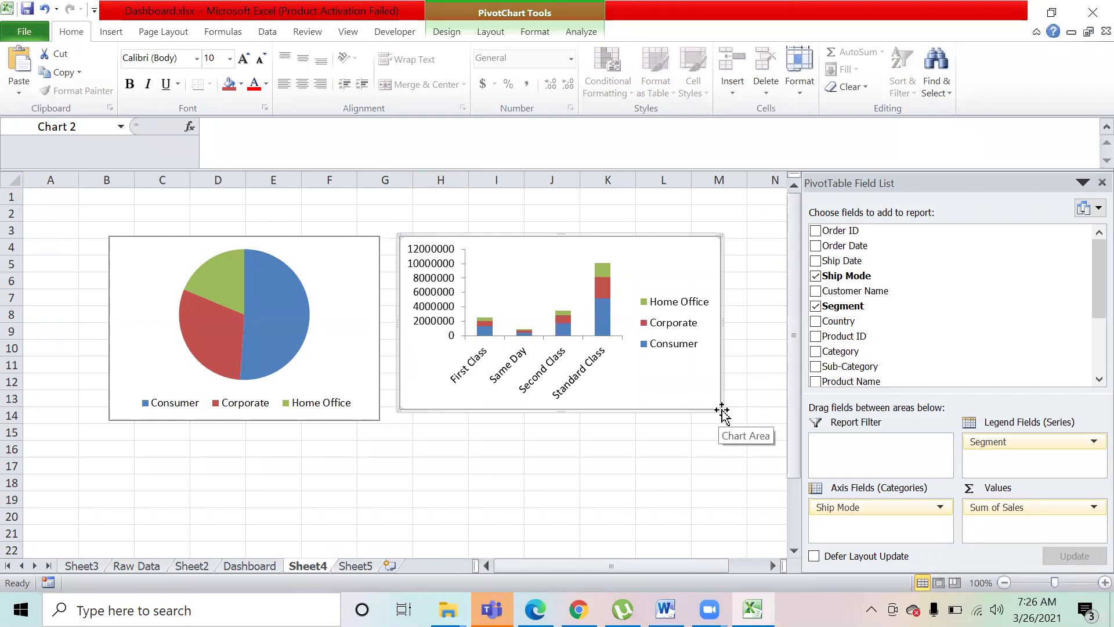
drag(722, 410, 717, 415)
click(626, 498)
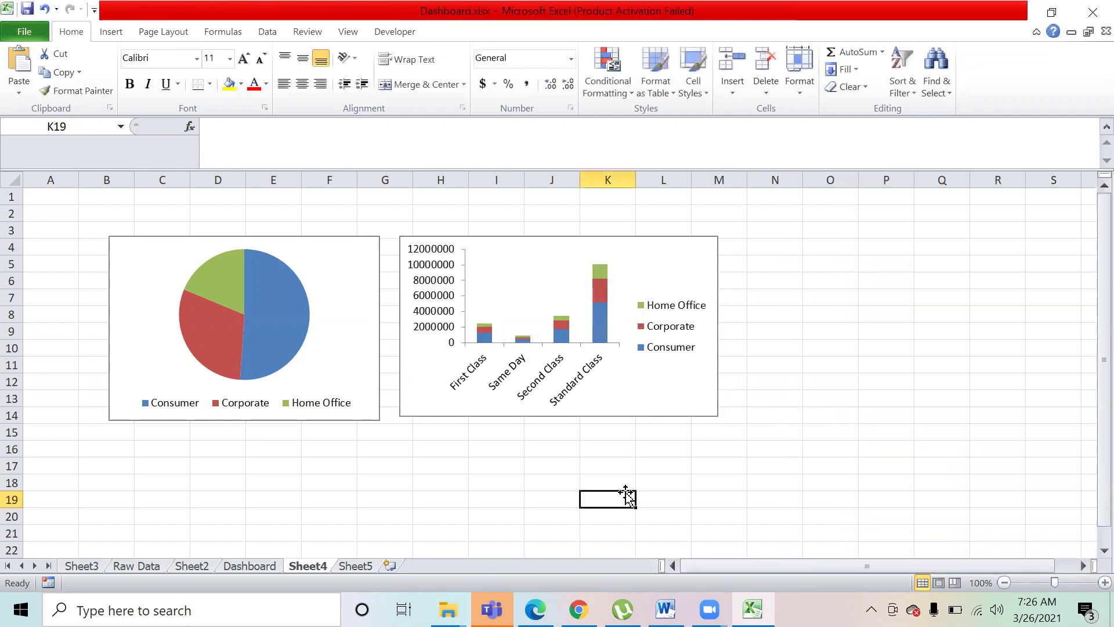
- Copy the sub-category bar chart located below its pivot table on Sheet3
click(82, 566)
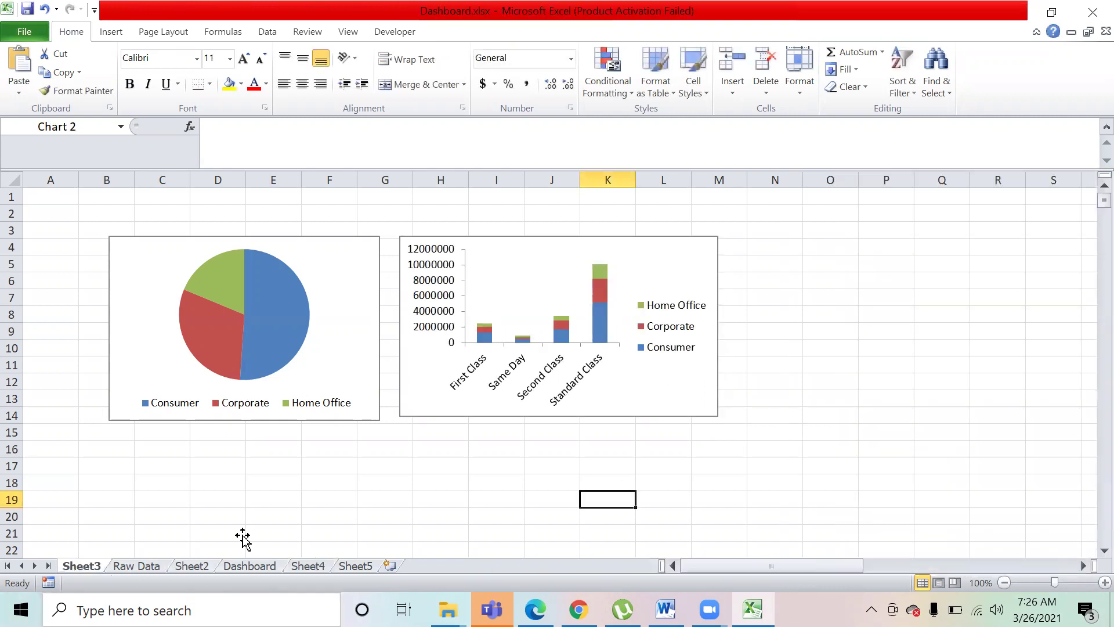
click(748, 516)
key(Right)
key(Right)
key(Right)
key(Right)
key(Right)
key(Right)
key(Right)
key(Right)
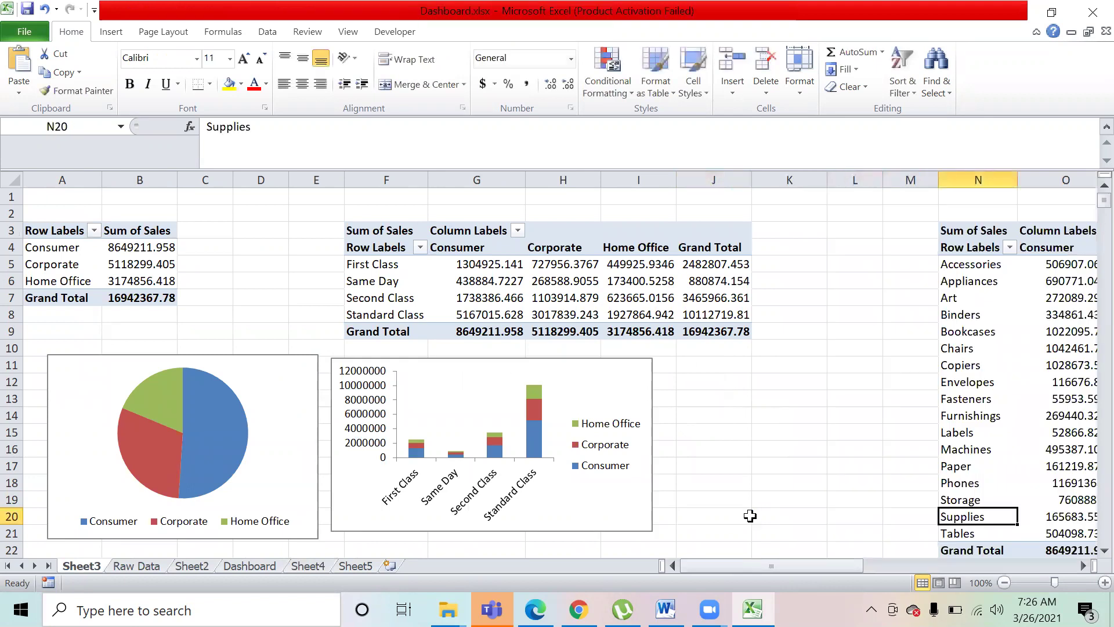
key(Right)
key(Right)
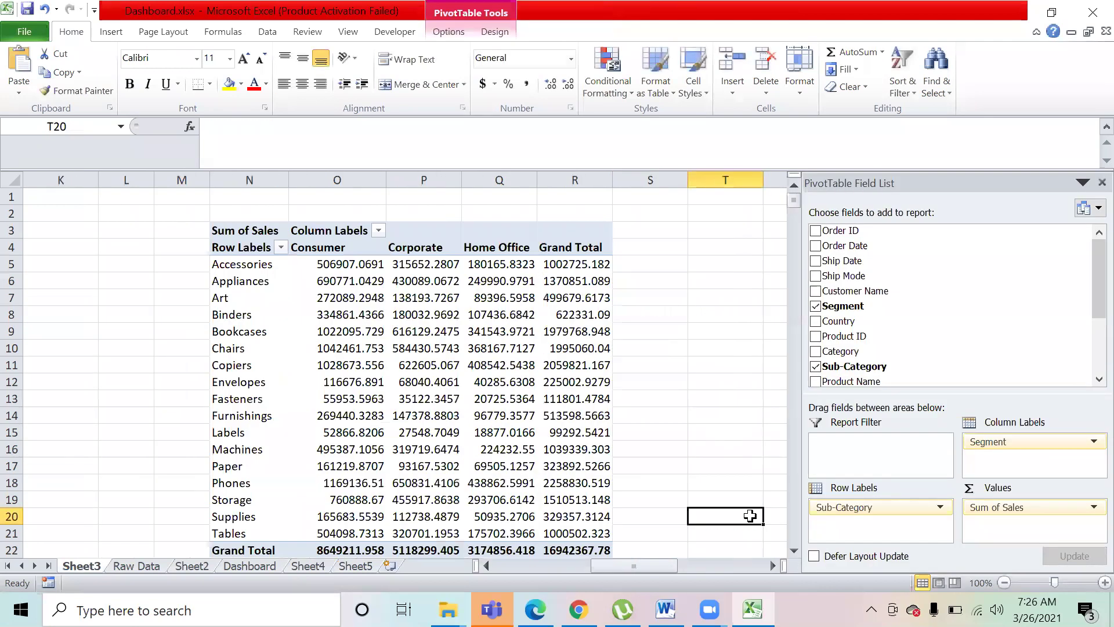
key(Down)
key(Down)
key(Down)
key(Down)
key(Down)
key(Down)
key(Down)
key(Down)
key(Down)
key(Down)
key(Down)
key(Down)
key(Down)
key(Down)
click(506, 422)
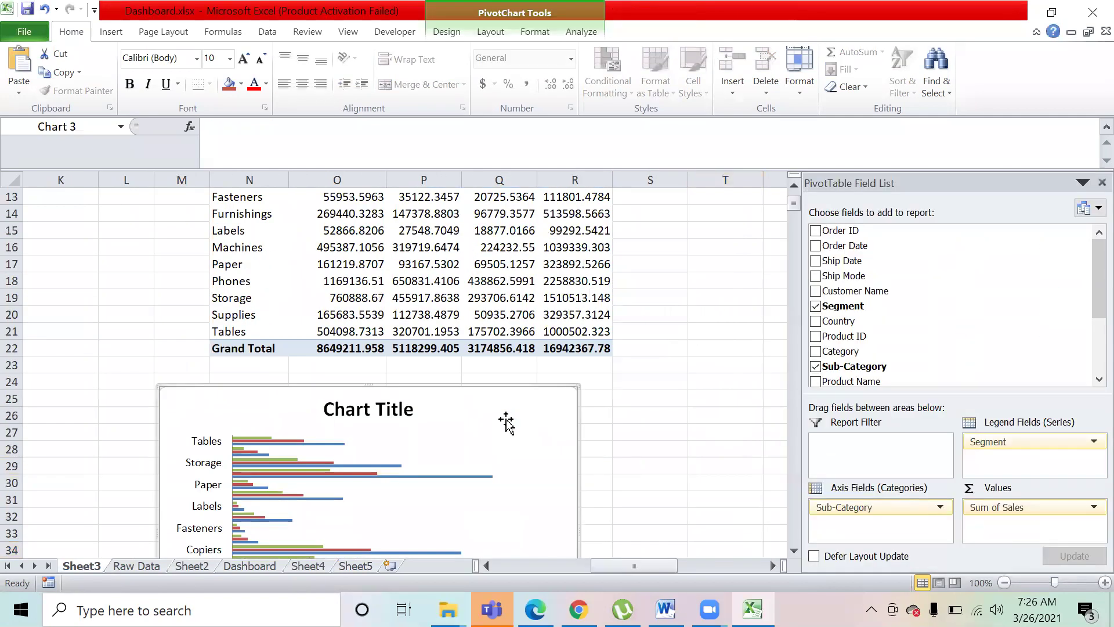
- Paste the sub-category bar chart into Sheet4 and place it beside the column chart, starting in column M at row 4
click(250, 567)
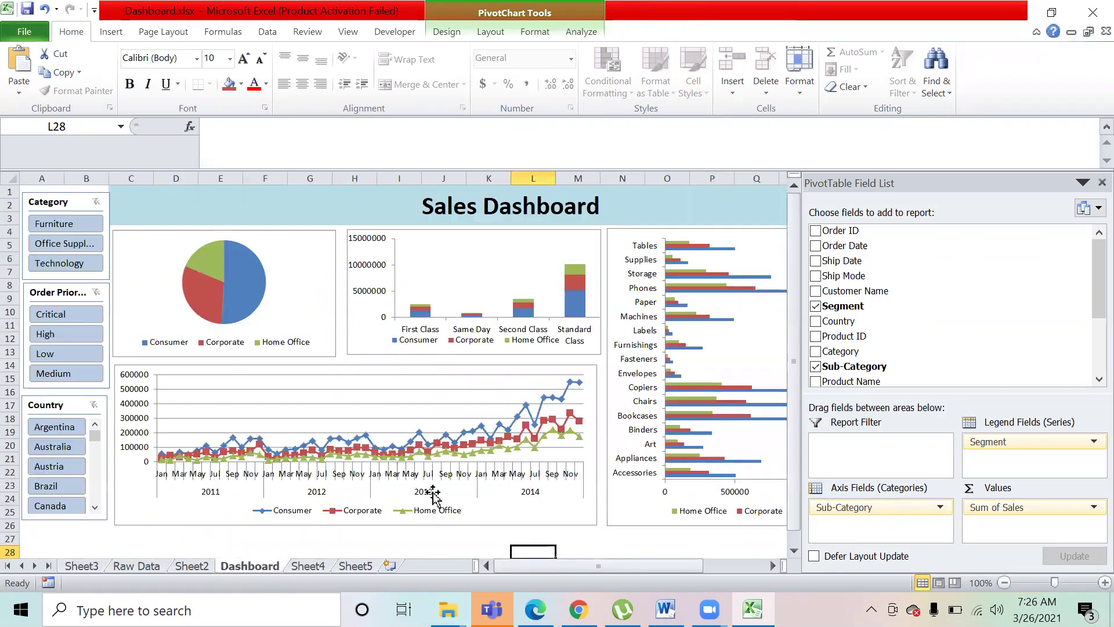
click(304, 567)
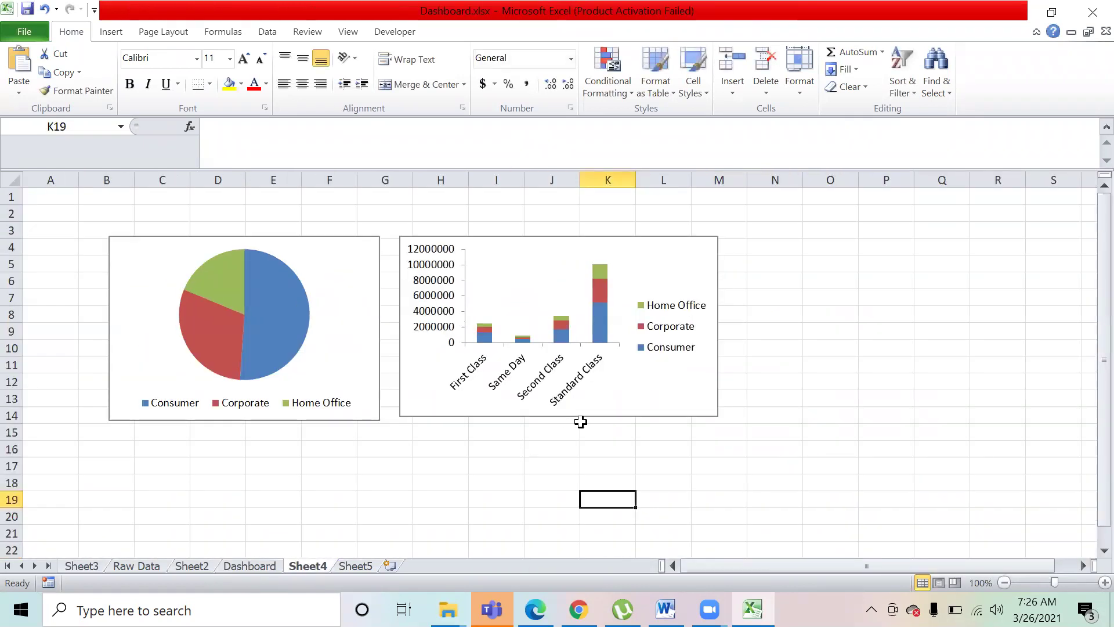
click(754, 354)
key(ctrl+v)
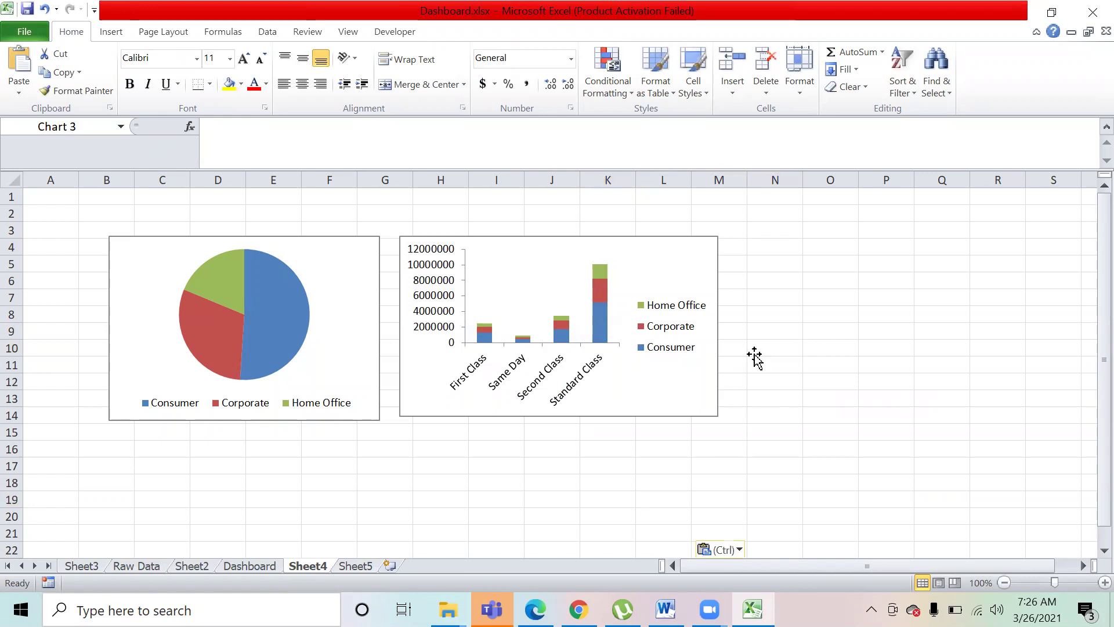
click(753, 261)
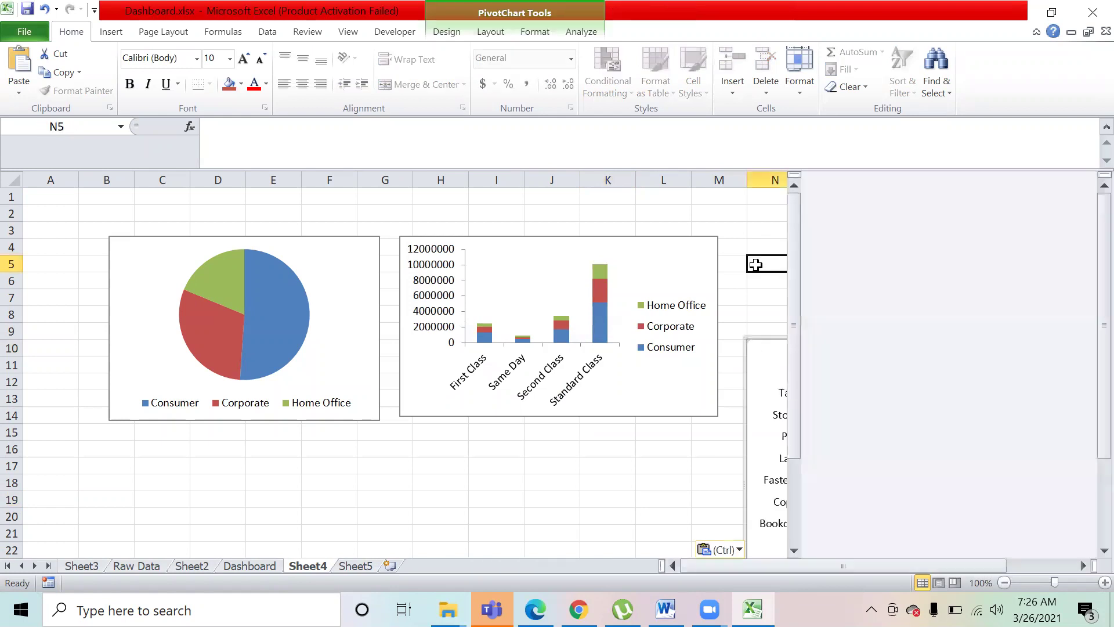
click(773, 354)
drag(774, 354, 749, 256)
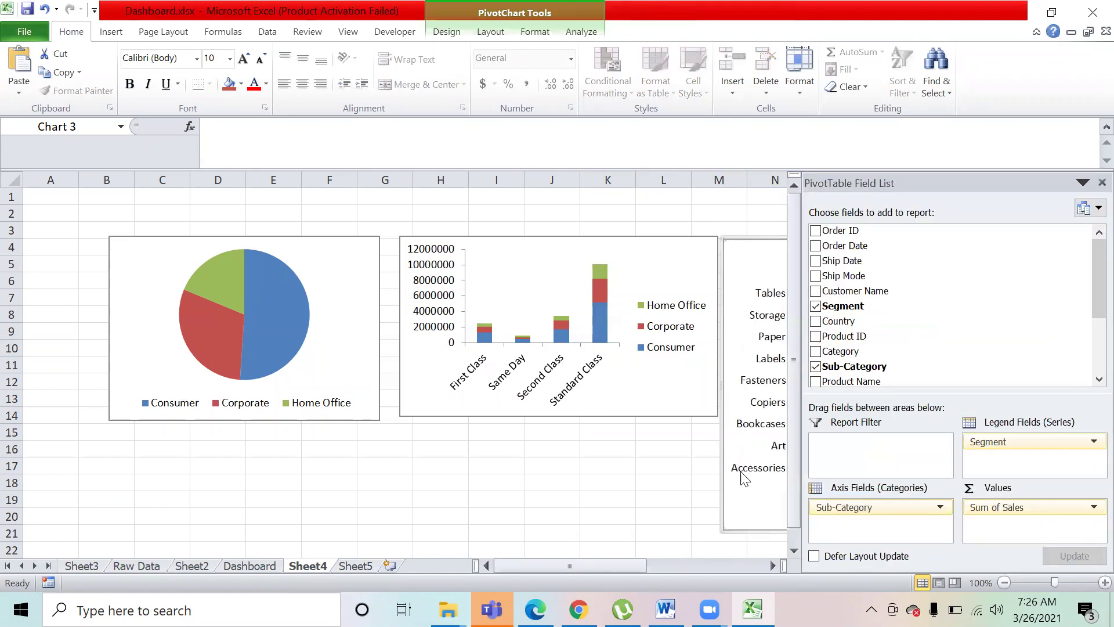
click(673, 536)
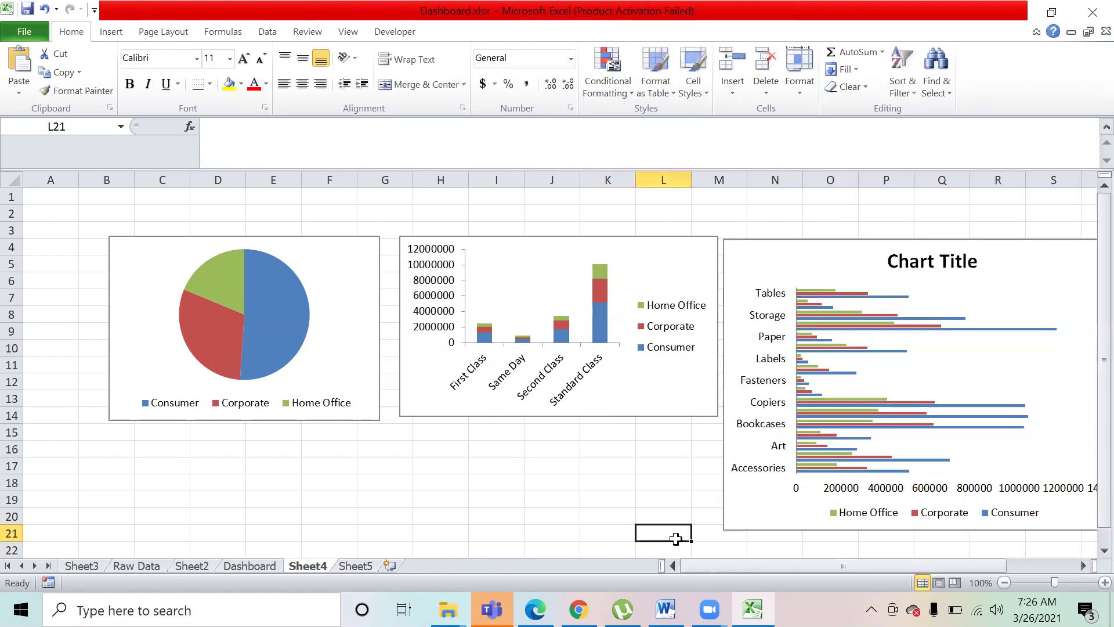
- Apply the chart layout with a title and bottom legend to the ship mode column chart, and delete its title
click(665, 497)
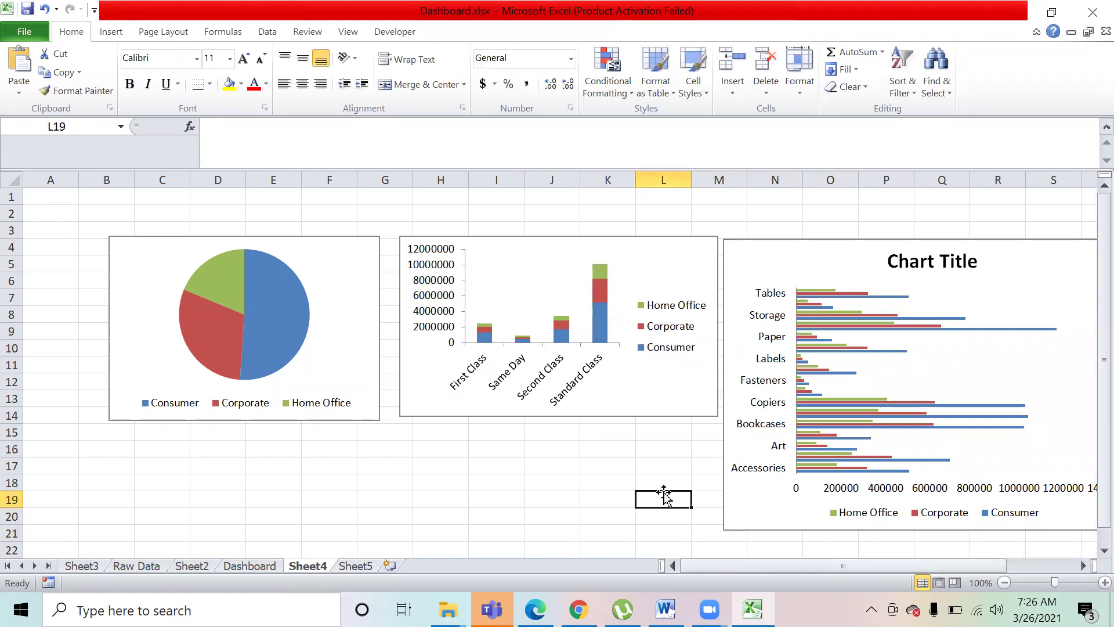
key(Down)
key(Down)
key(Down)
key(Down)
key(Down)
key(Down)
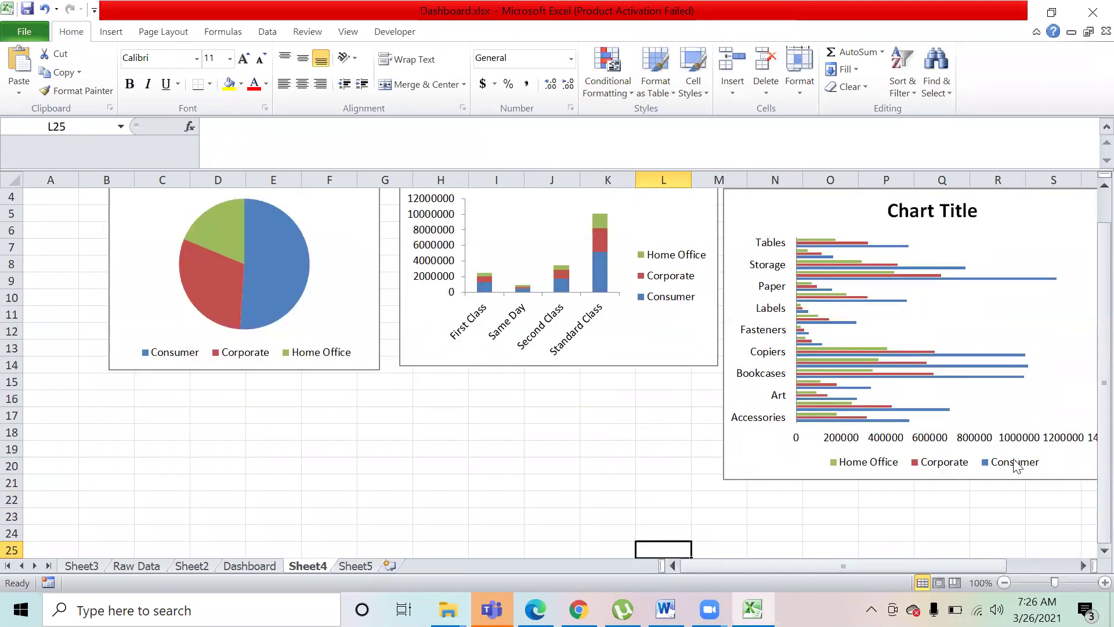
click(670, 365)
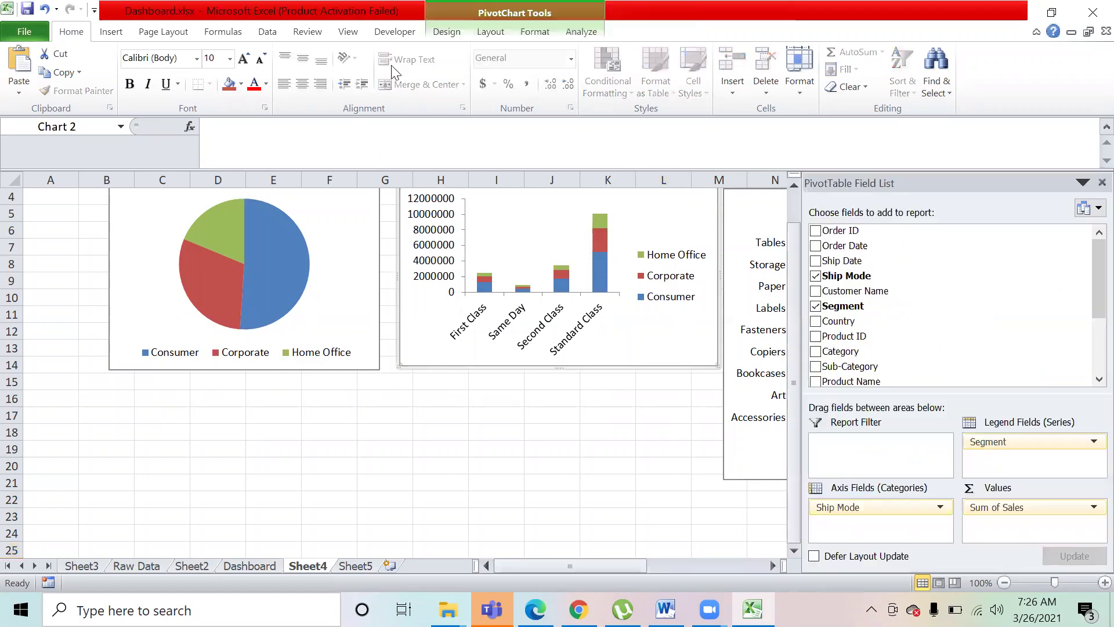
click(447, 31)
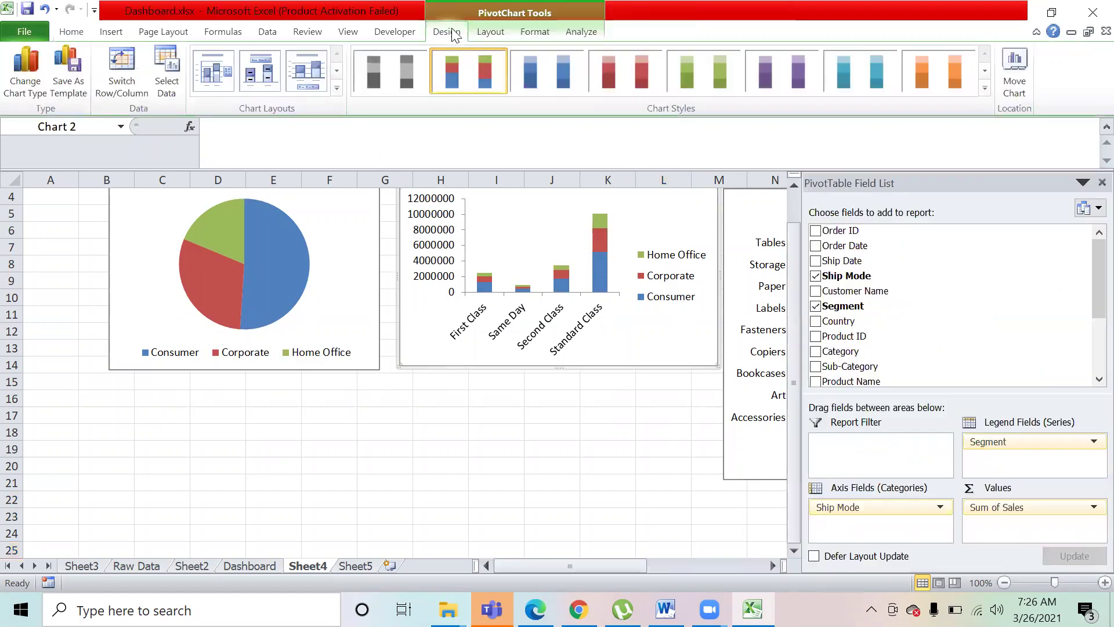
click(294, 83)
click(533, 207)
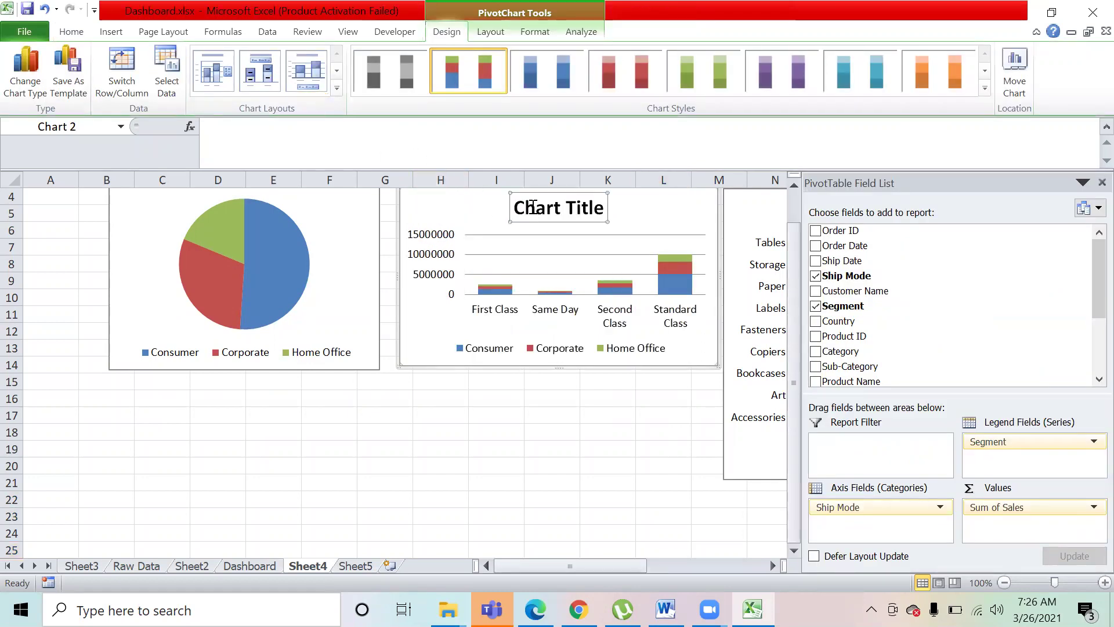
key(Delete)
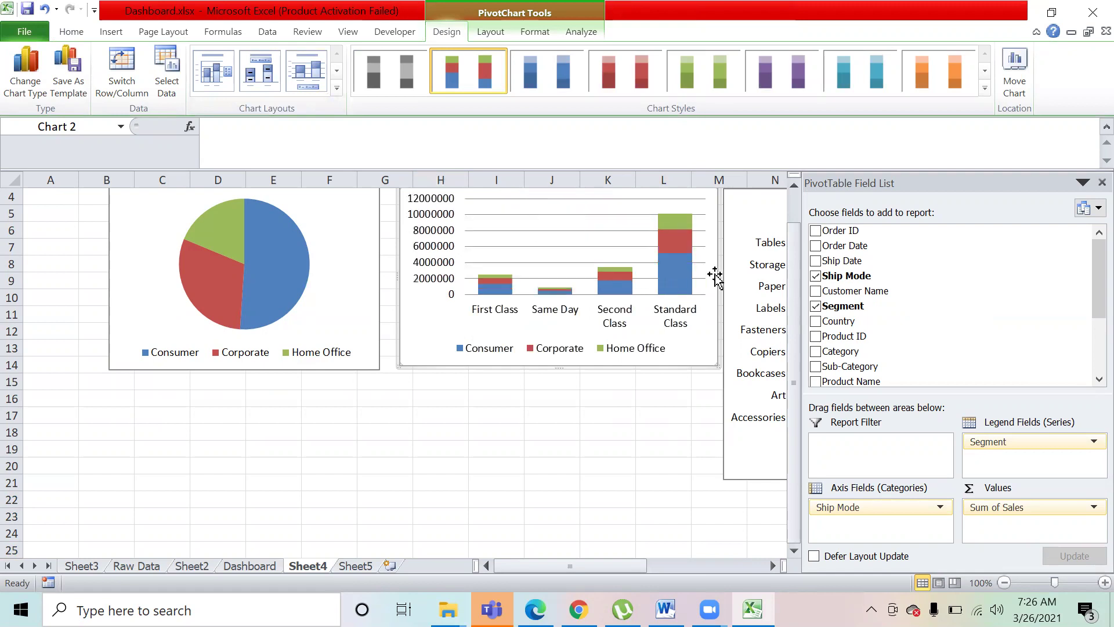
- Close the PivotTable Field List and resize the sub-category bar chart so it ends in column S and reaches row 23
click(759, 515)
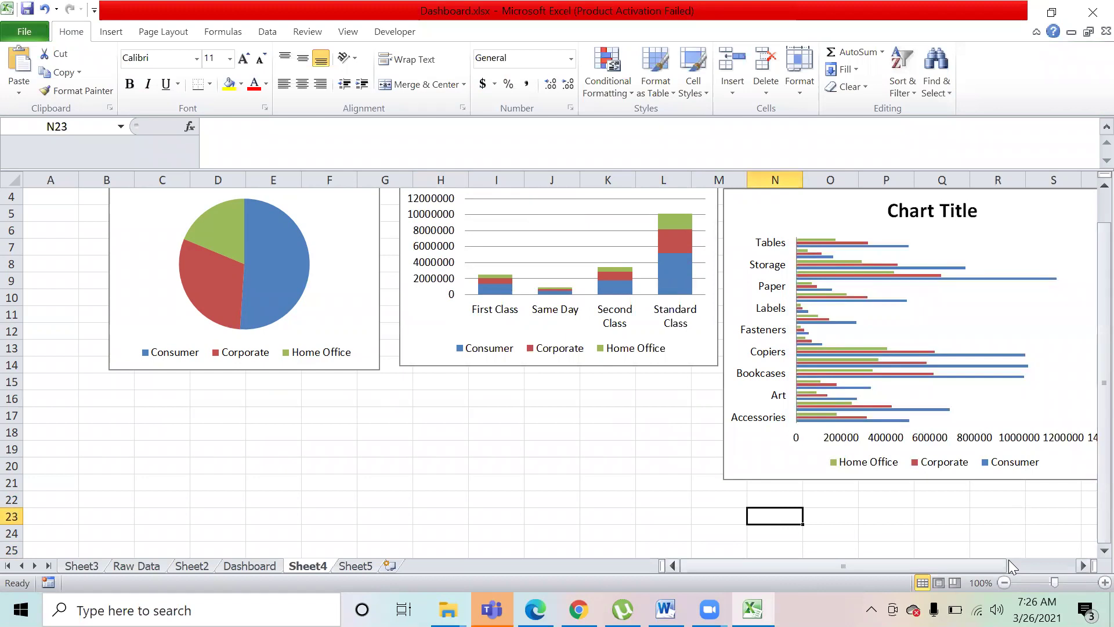
scroll(944, 373, right, 3)
click(943, 372)
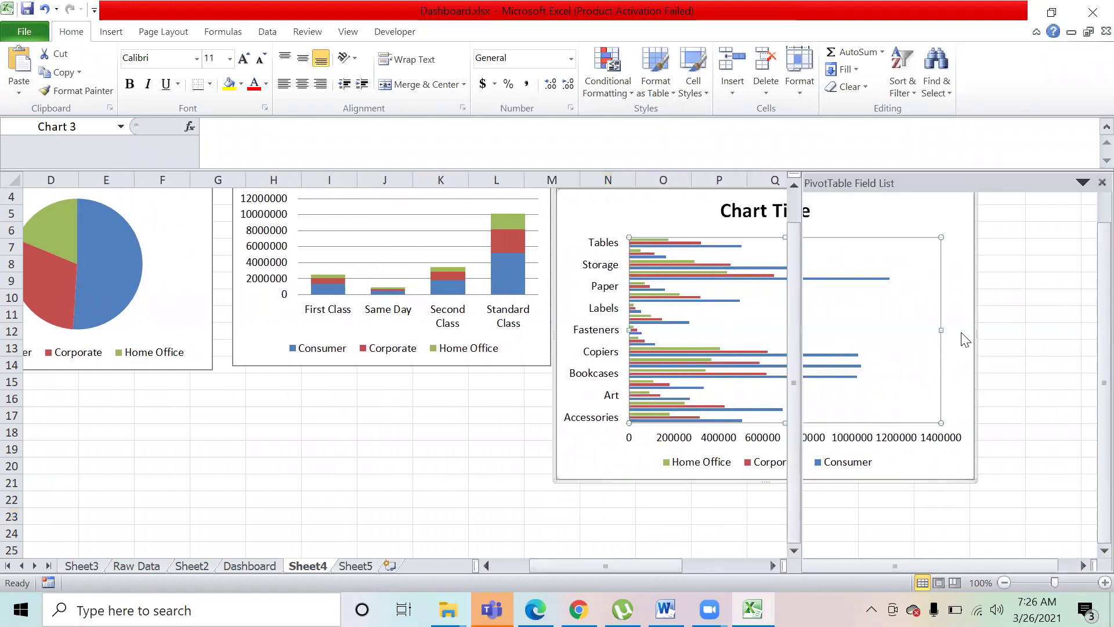
click(747, 494)
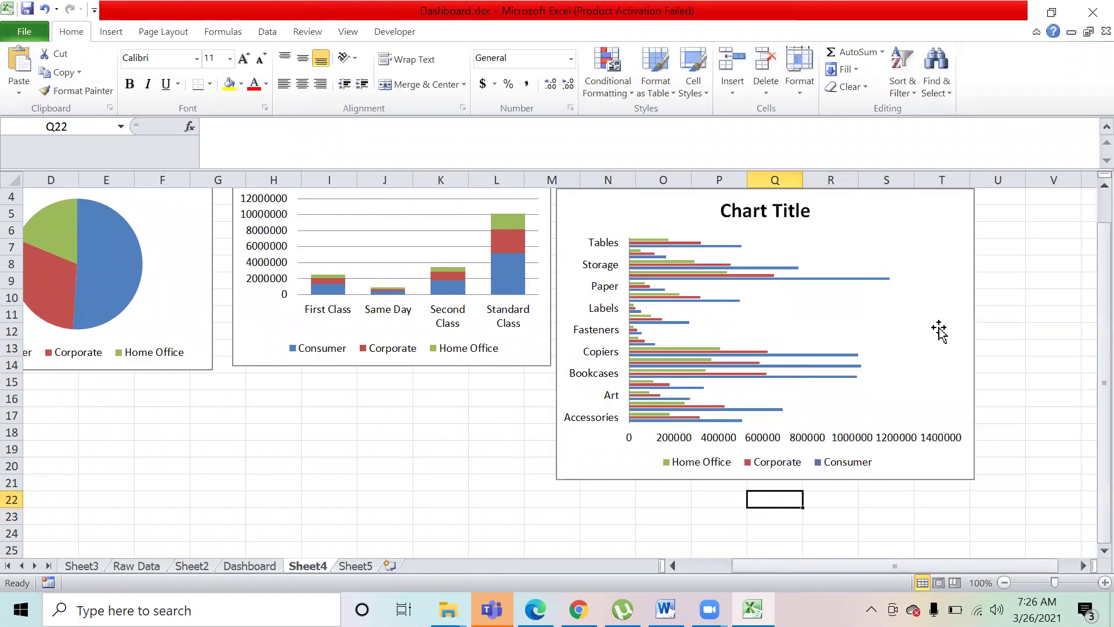
click(972, 309)
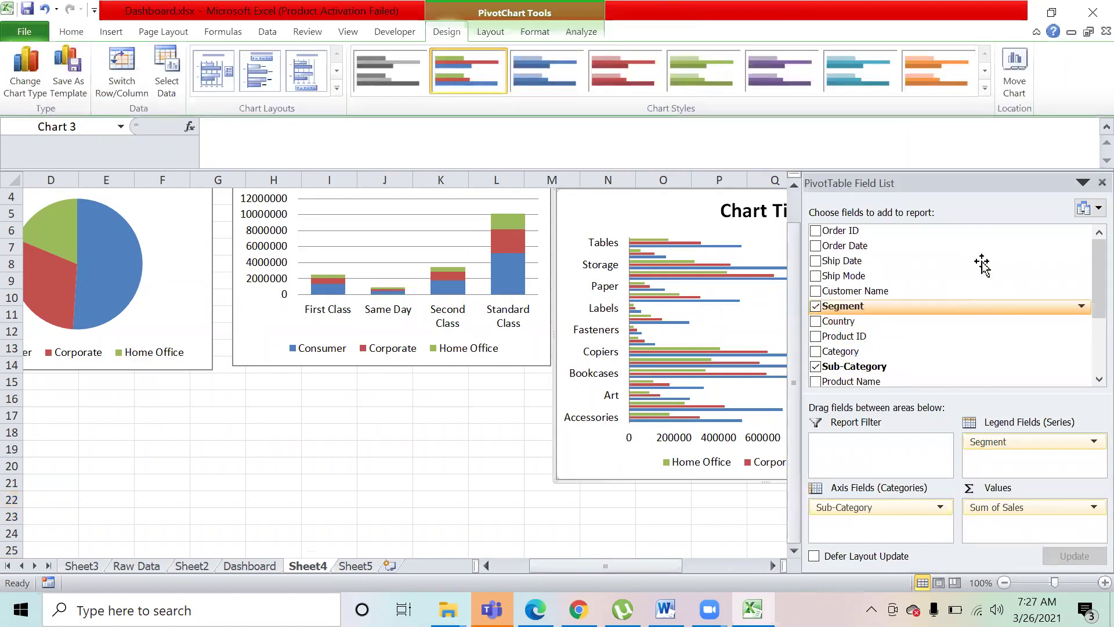
click(1102, 183)
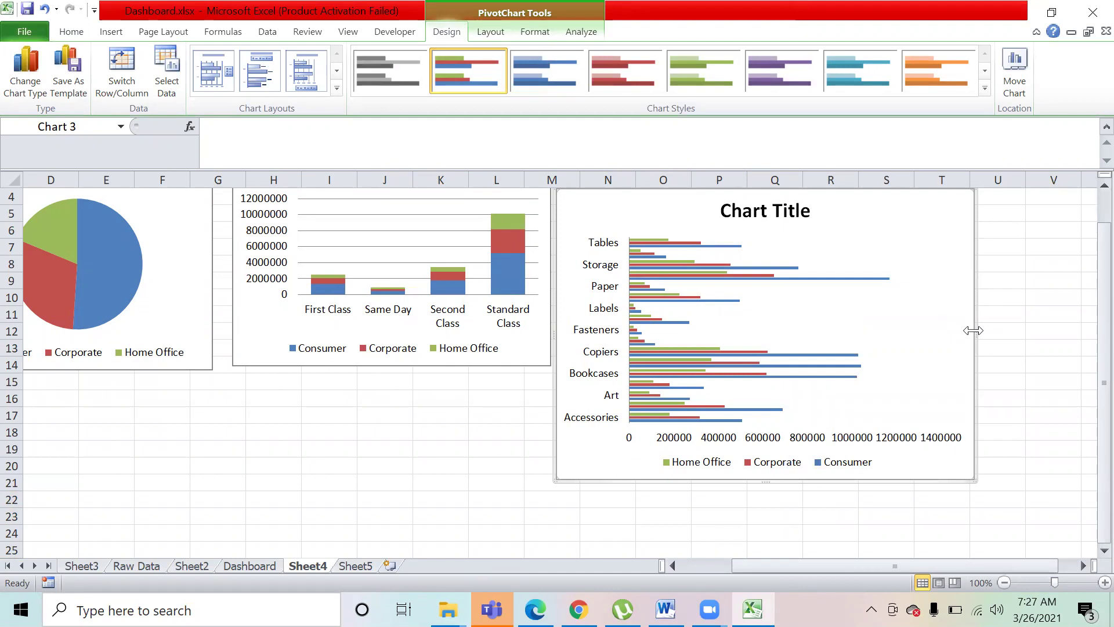
drag(926, 338, 884, 338)
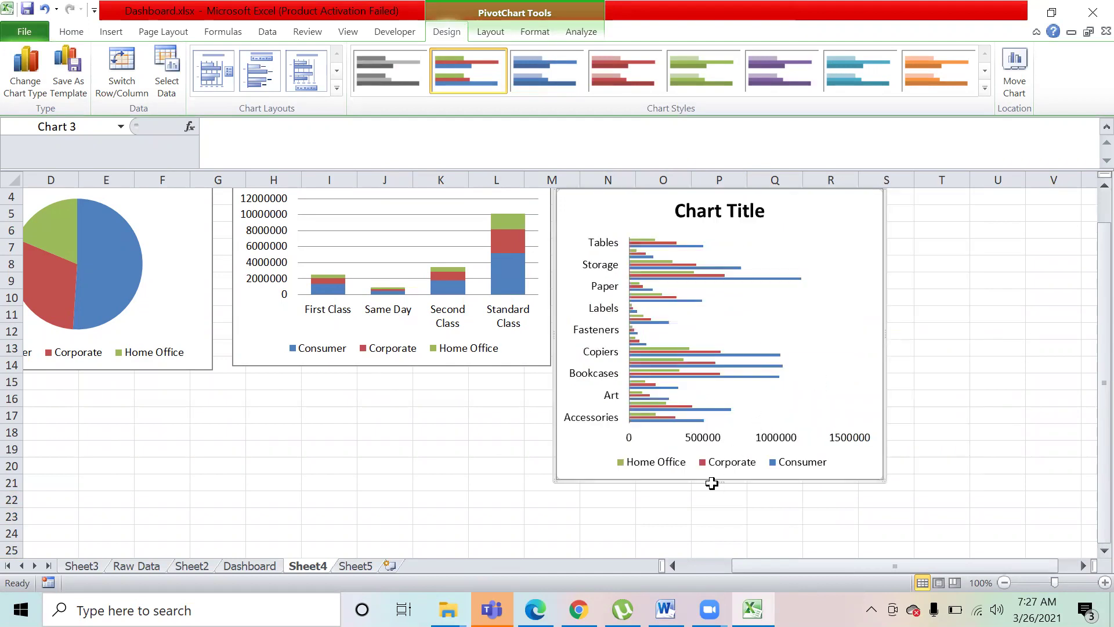
drag(720, 480, 725, 512)
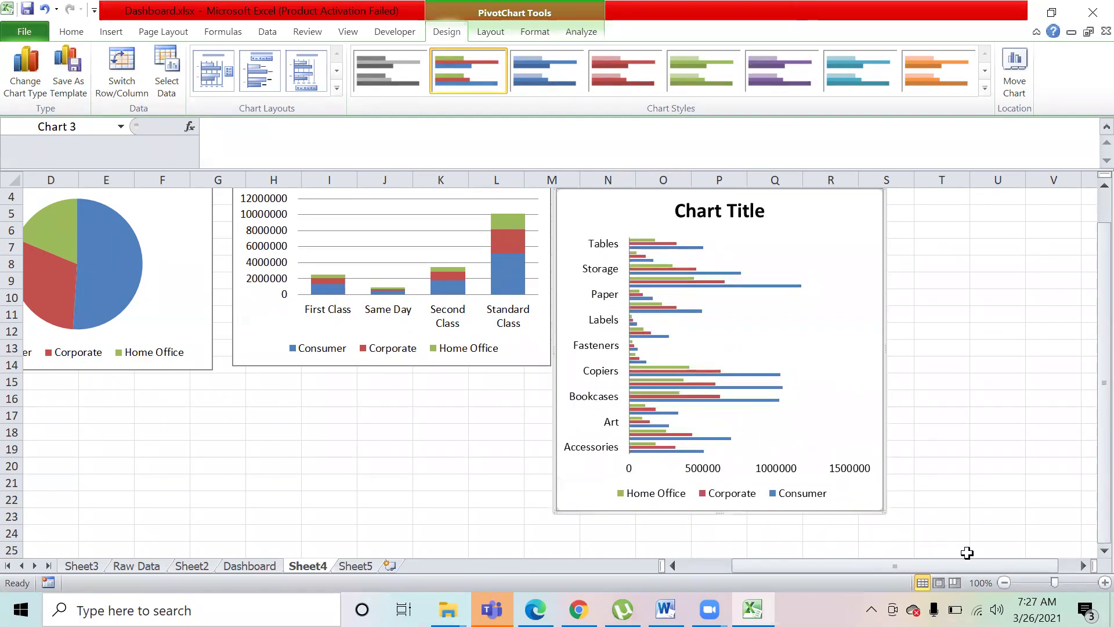
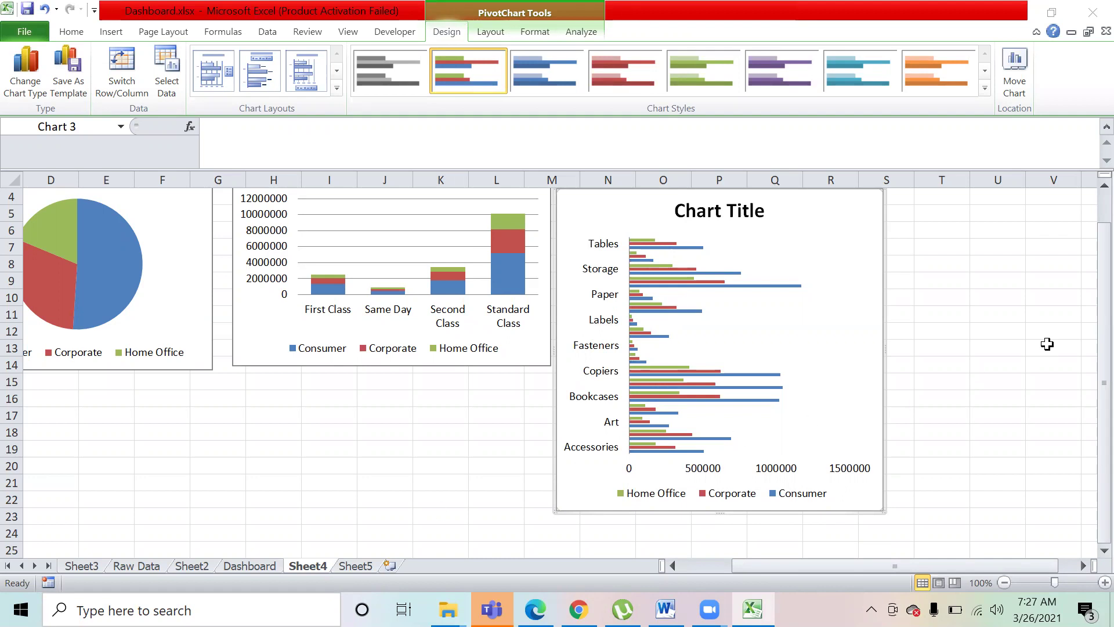
click(1005, 582)
click(1004, 583)
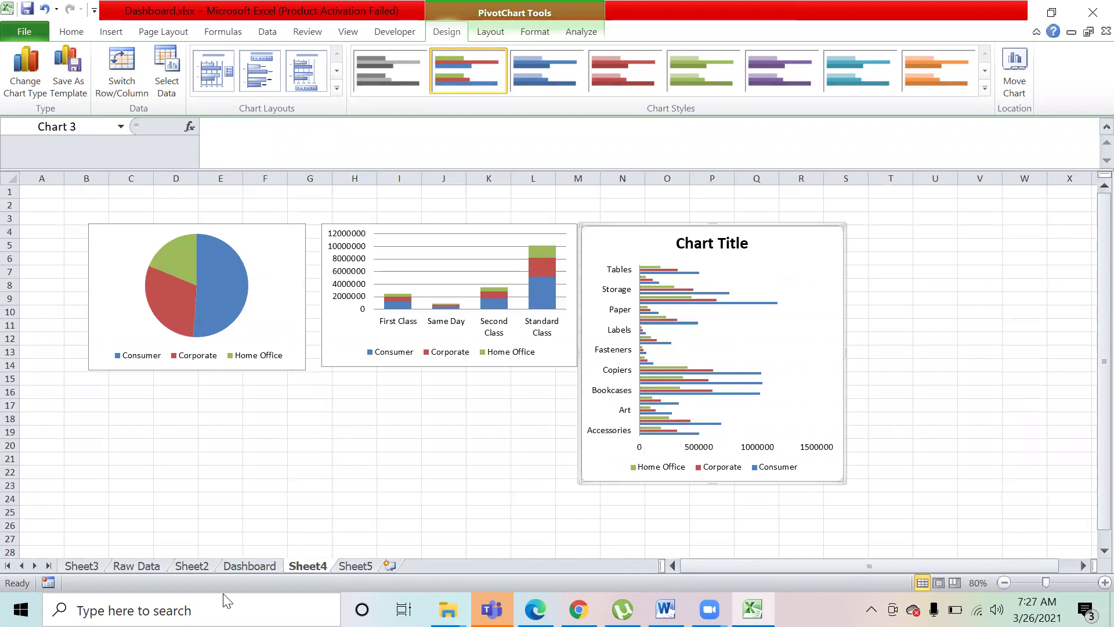
- Locate the monthly line chart beside the year-and-month pivot table on Sheet3 and copy it
click(70, 568)
click(629, 499)
key(Right)
key(Right)
key(Right)
key(Right)
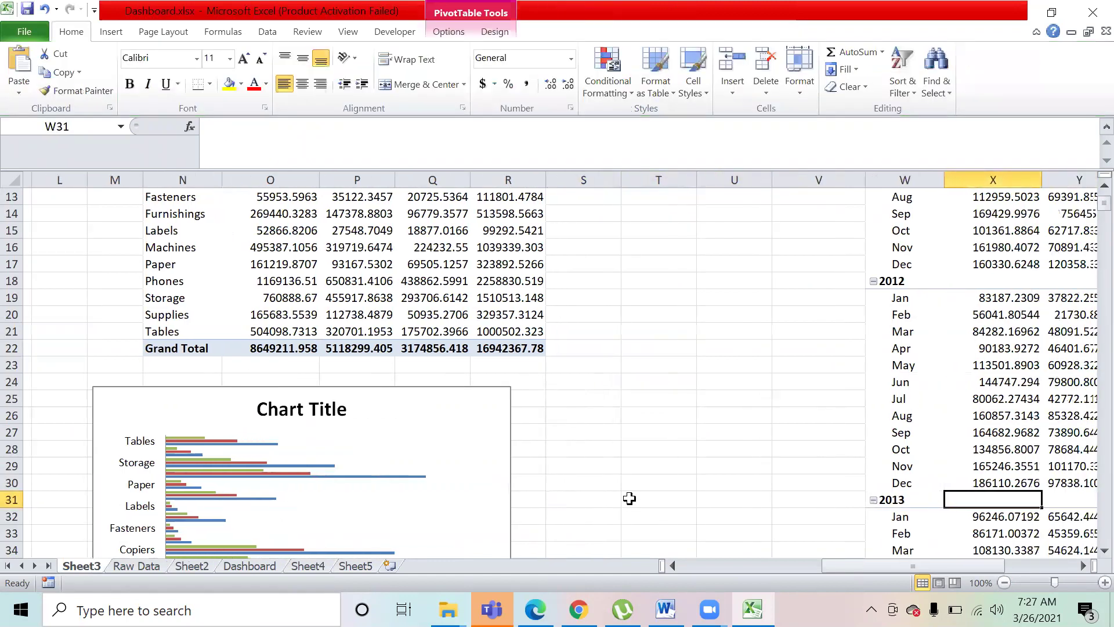
key(Right)
key(Right)
key(Right)
key(Right)
key(Right)
key(Down)
key(Down)
key(Down)
key(Down)
key(Down)
key(Down)
key(Down)
key(Down)
key(Down)
key(Down)
key(Down)
key(Down)
key(Down)
key(Down)
key(Down)
key(Down)
key(Down)
click(577, 432)
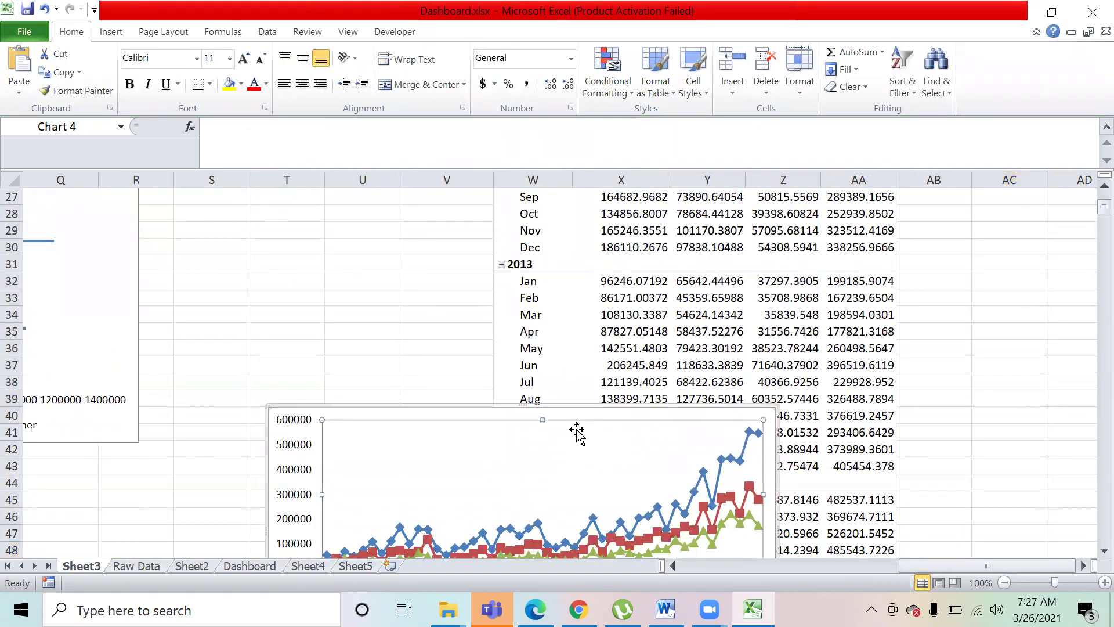
click(343, 412)
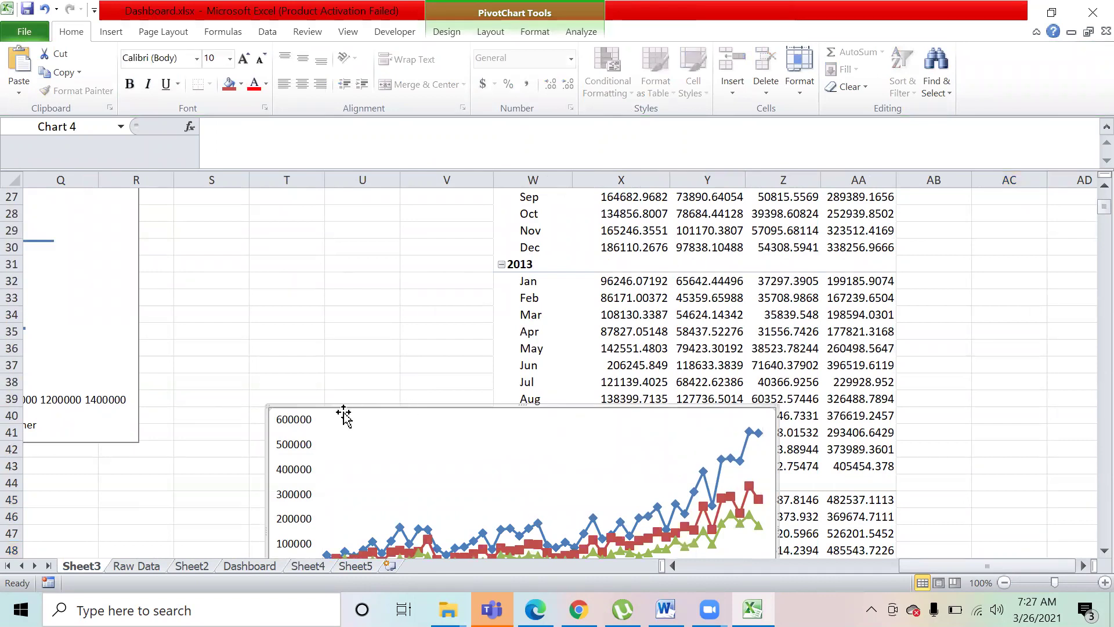
- Try to paste the copied line chart into Sheet4 and move it below the pie chart
click(122, 563)
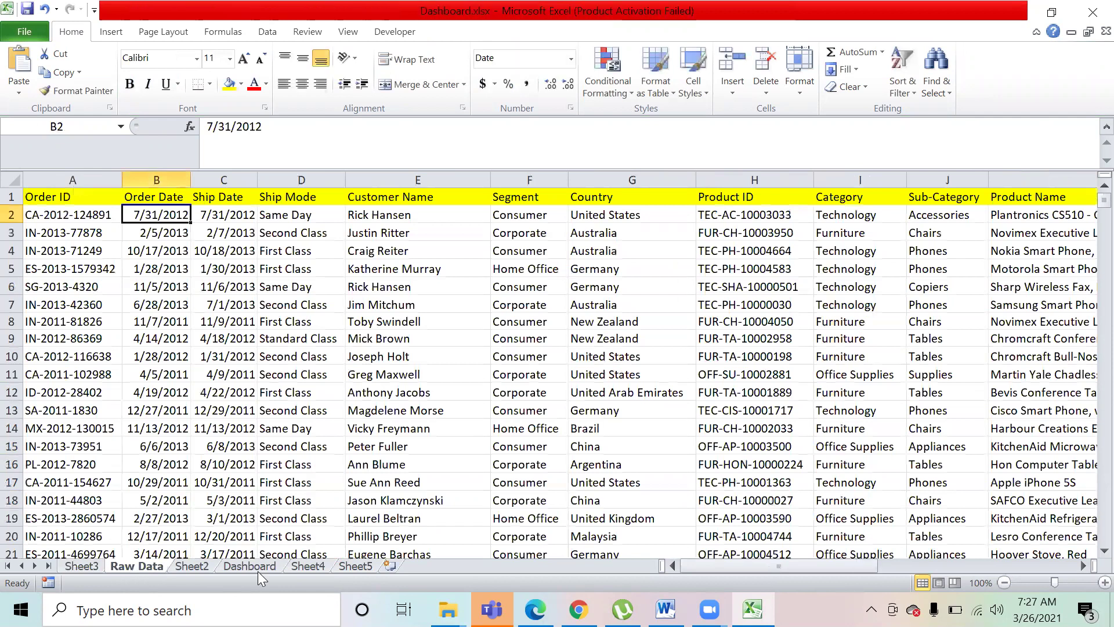
click(307, 566)
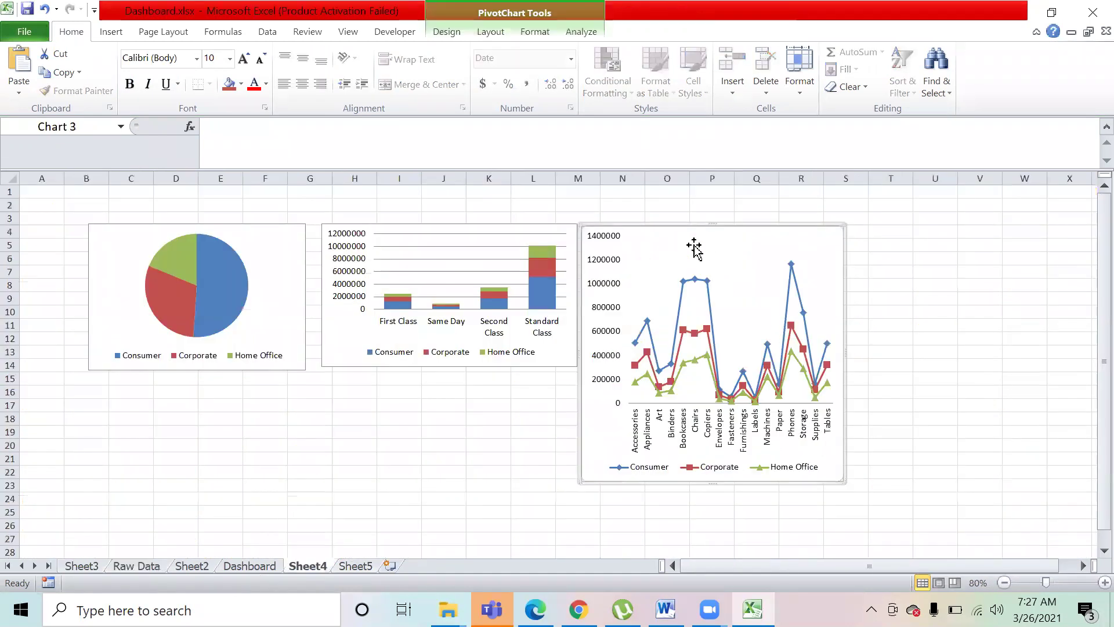
drag(759, 237, 505, 331)
click(598, 467)
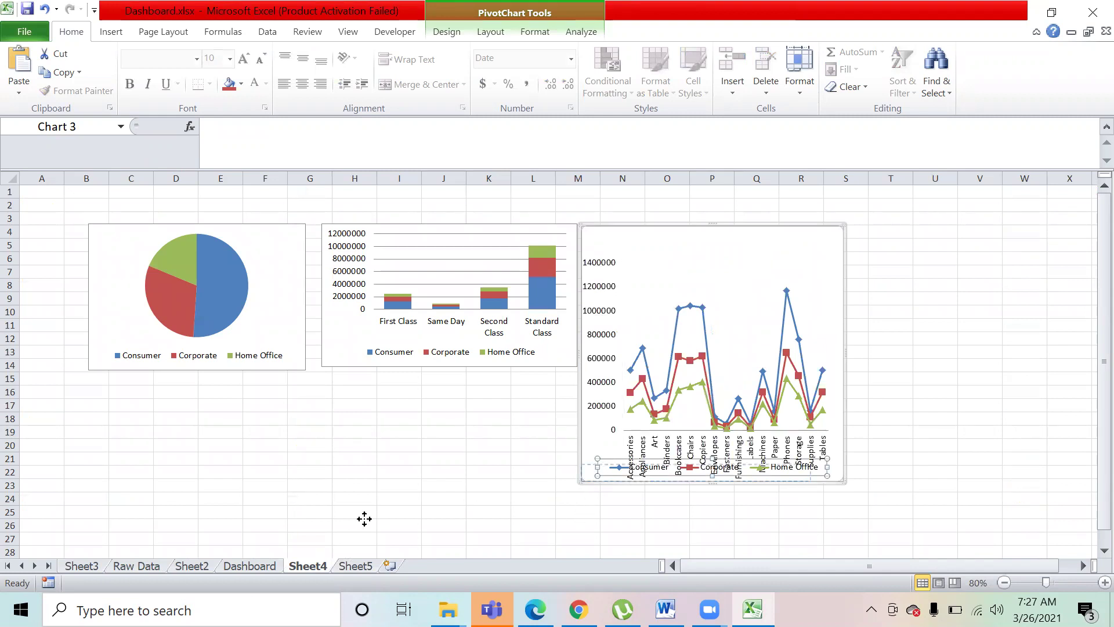
drag(261, 481, 261, 482)
drag(595, 234, 197, 351)
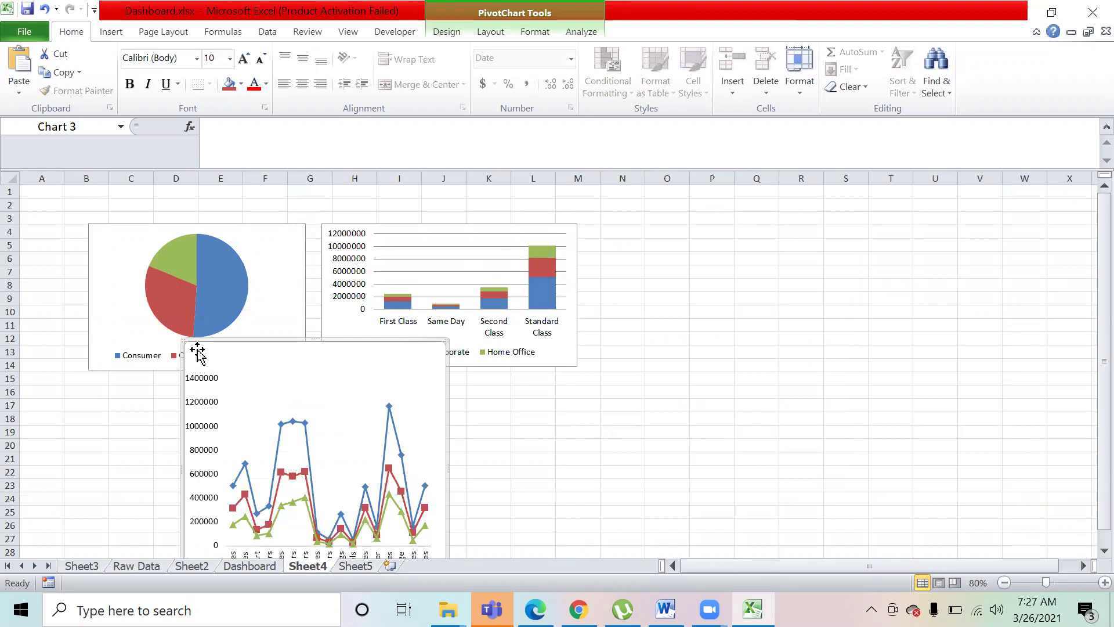
- Undo the chart move, the layout shift and the paste over the sub-category bar chart, and deselect the chart
key(ctrl+z)
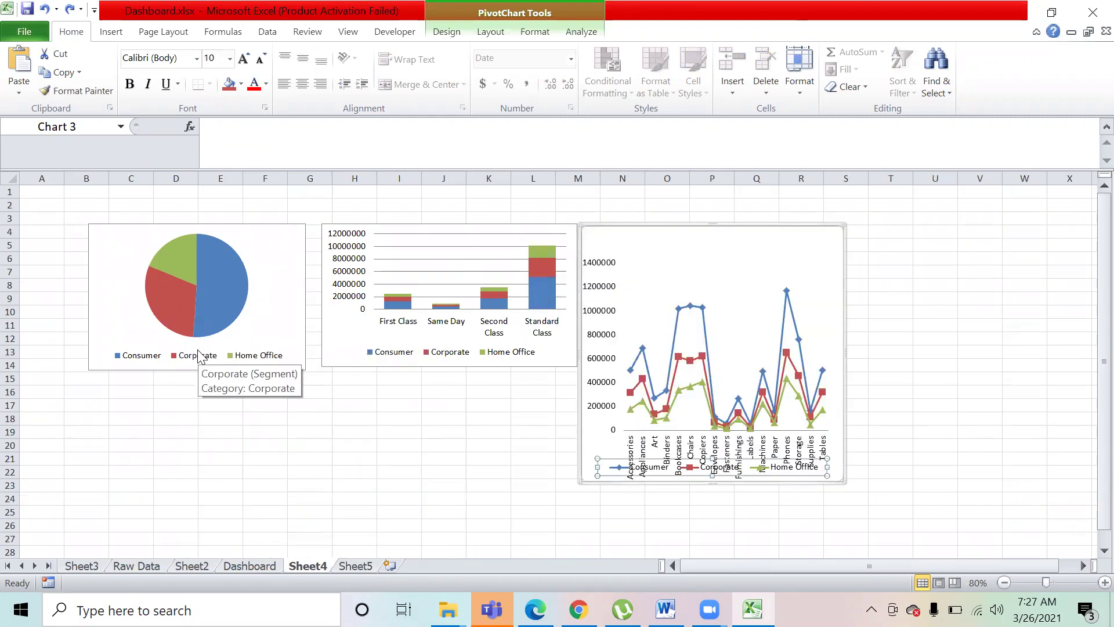
key(ctrl+z)
key(ctrl+z)
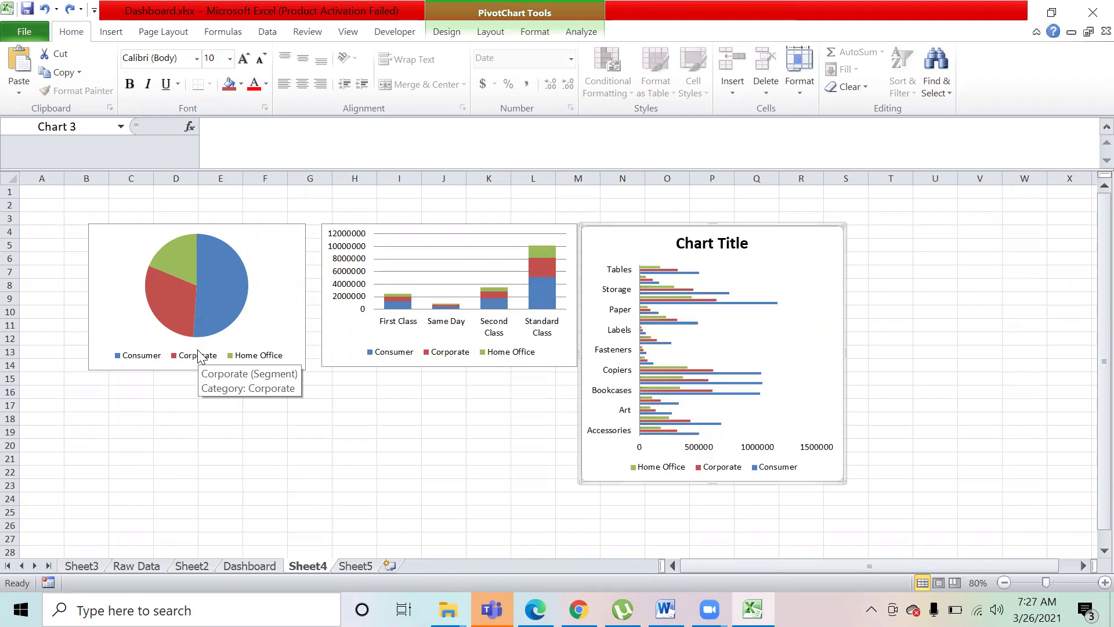
click(298, 470)
- Copy Sheet3's monthly line chart again, paste it into Sheet4 and place it below the pie chart, starting in column B at row 15
click(82, 566)
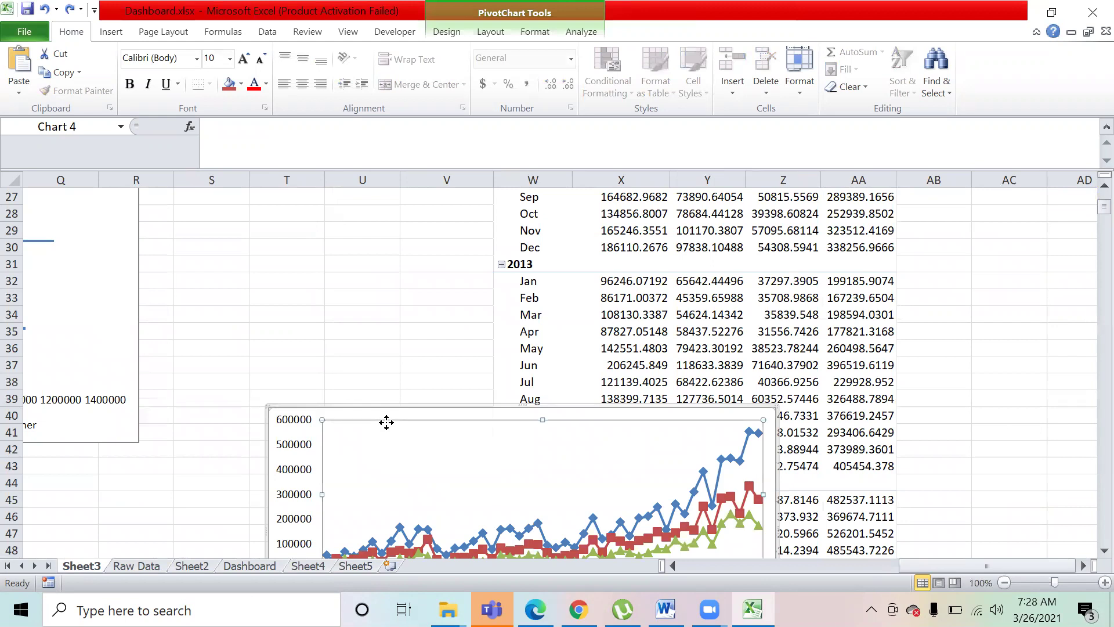
click(330, 413)
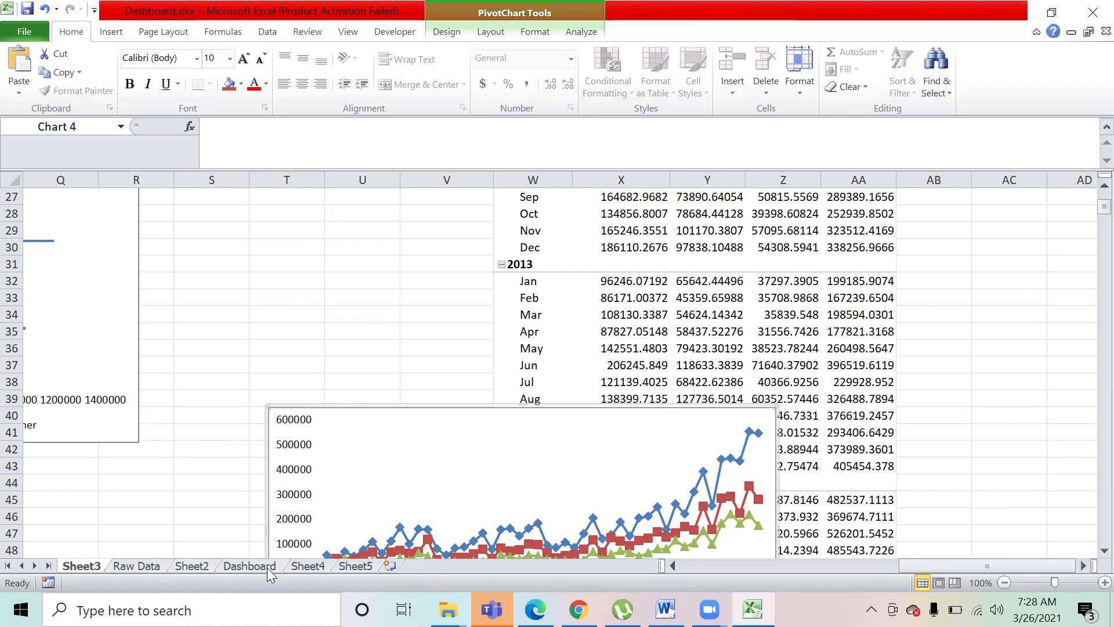
click(308, 565)
click(119, 474)
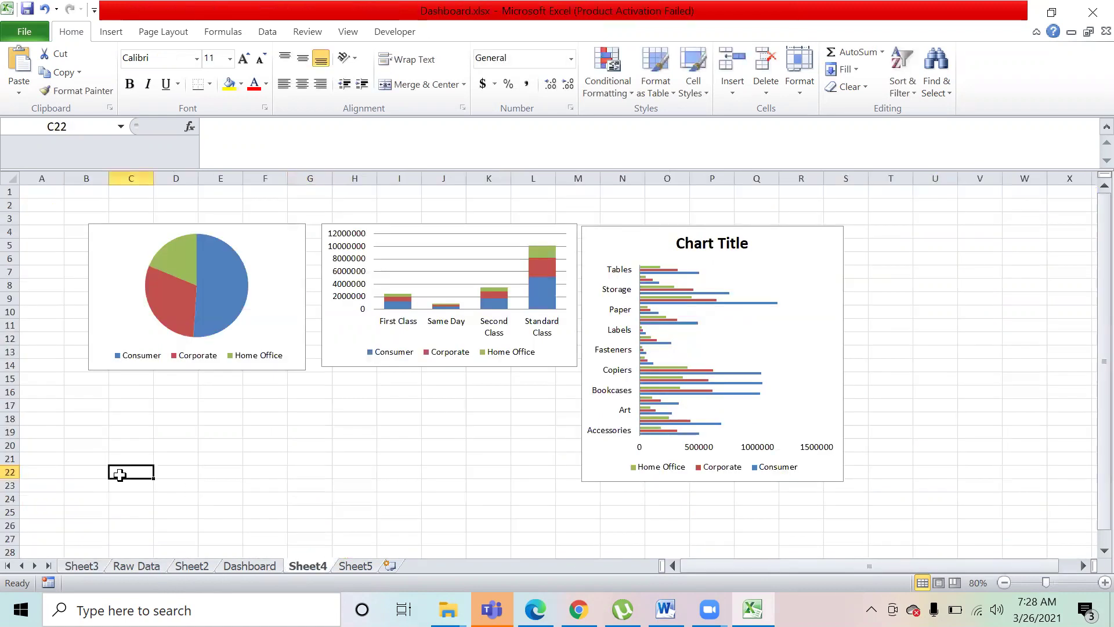
key(ctrl+v)
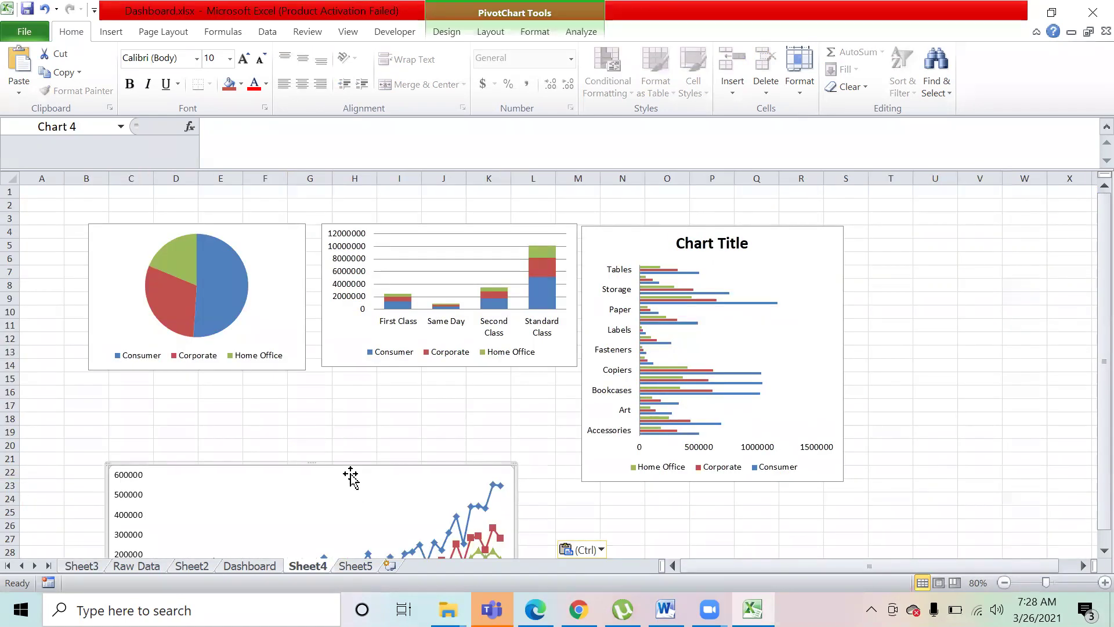
drag(351, 474, 332, 388)
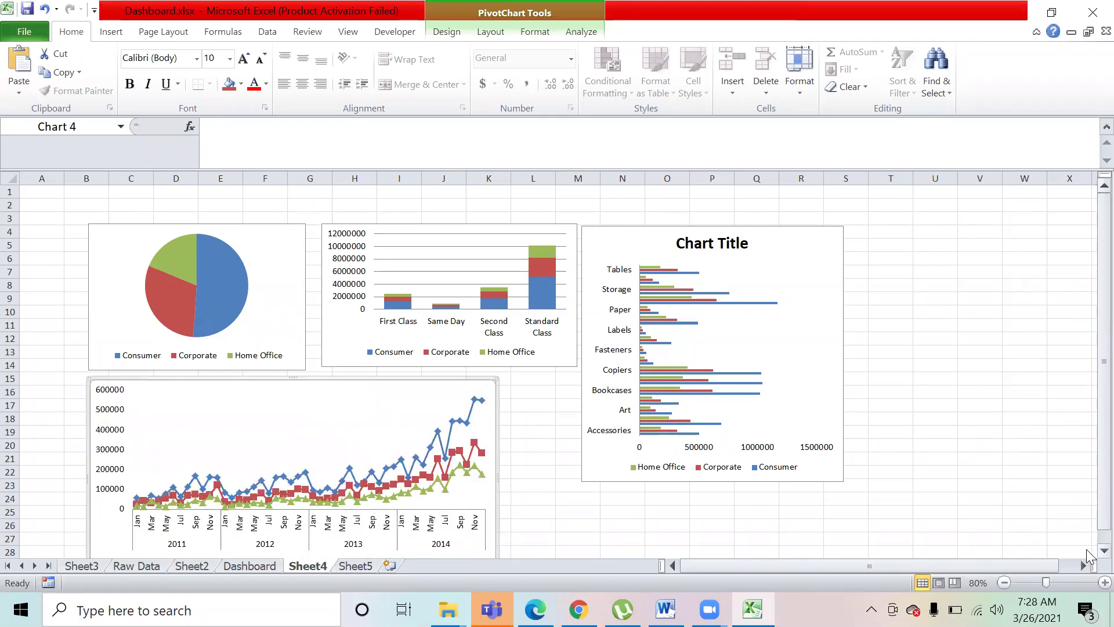
- Resize the monthly line chart so it ends in column M and reaches down to row 25
scroll(860, 556, down, 3)
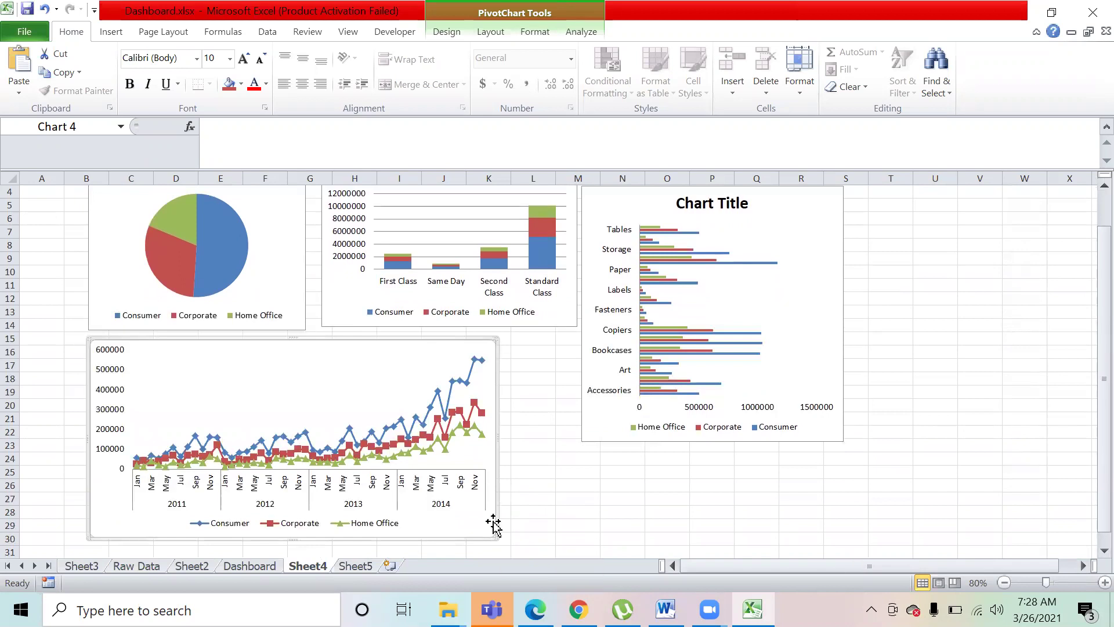
drag(552, 445, 571, 438)
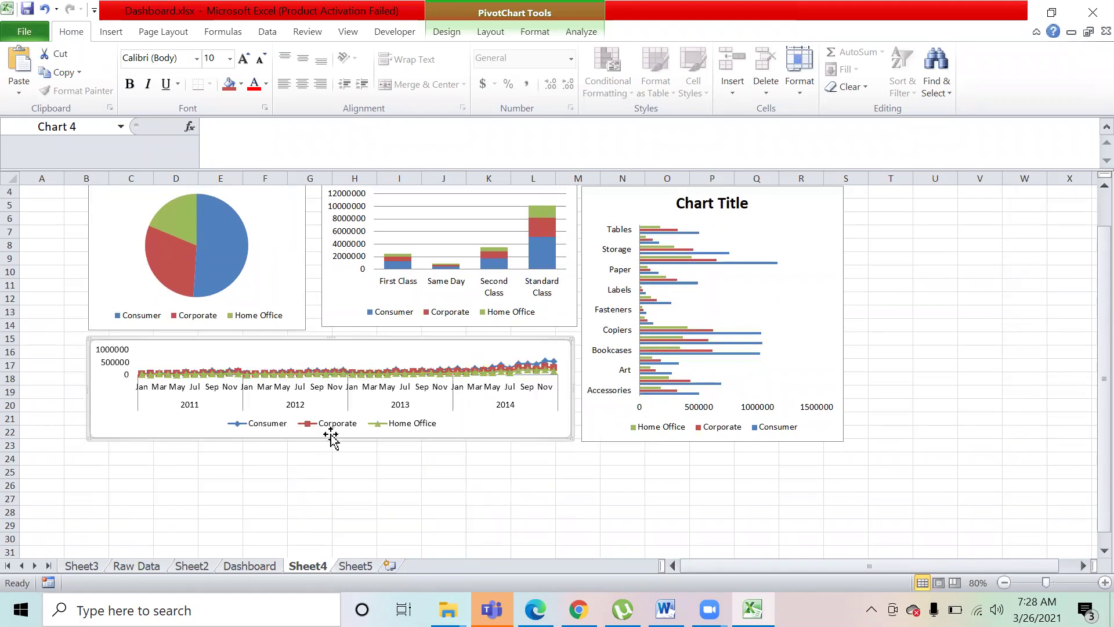
drag(332, 439, 335, 480)
- Extend the sub-category bar chart down to row 25, level with the line chart's lower edge
click(717, 440)
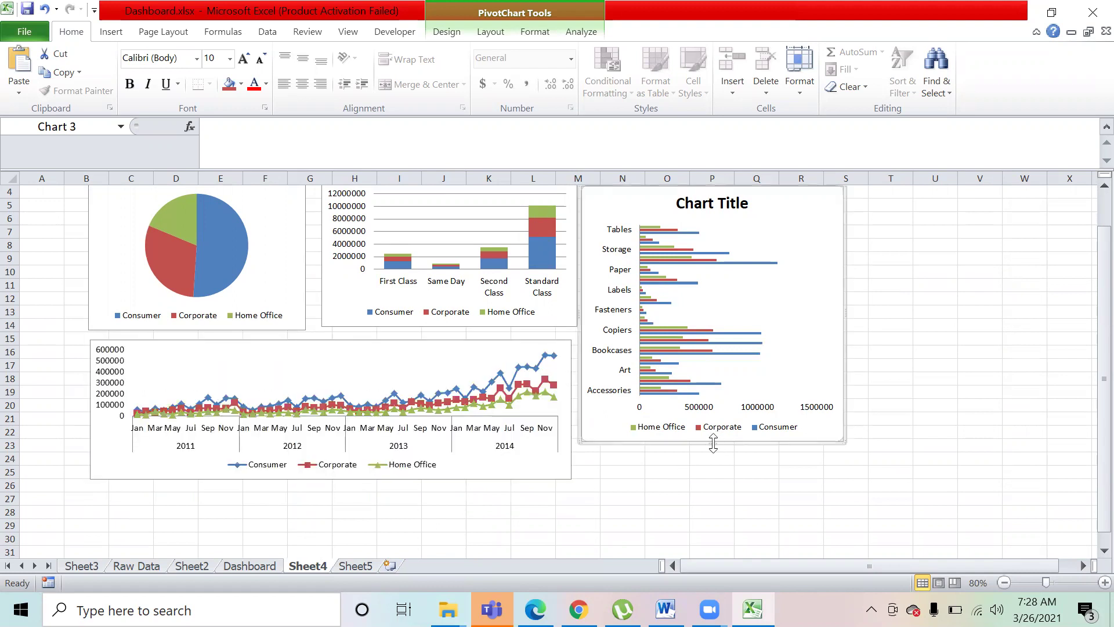
drag(714, 447, 710, 480)
click(915, 384)
key(Up)
key(Up)
key(Up)
key(Up)
key(Up)
key(Up)
key(Up)
key(Up)
key(Up)
key(Up)
key(Up)
key(Up)
key(Up)
key(Up)
key(Up)
key(Up)
key(Up)
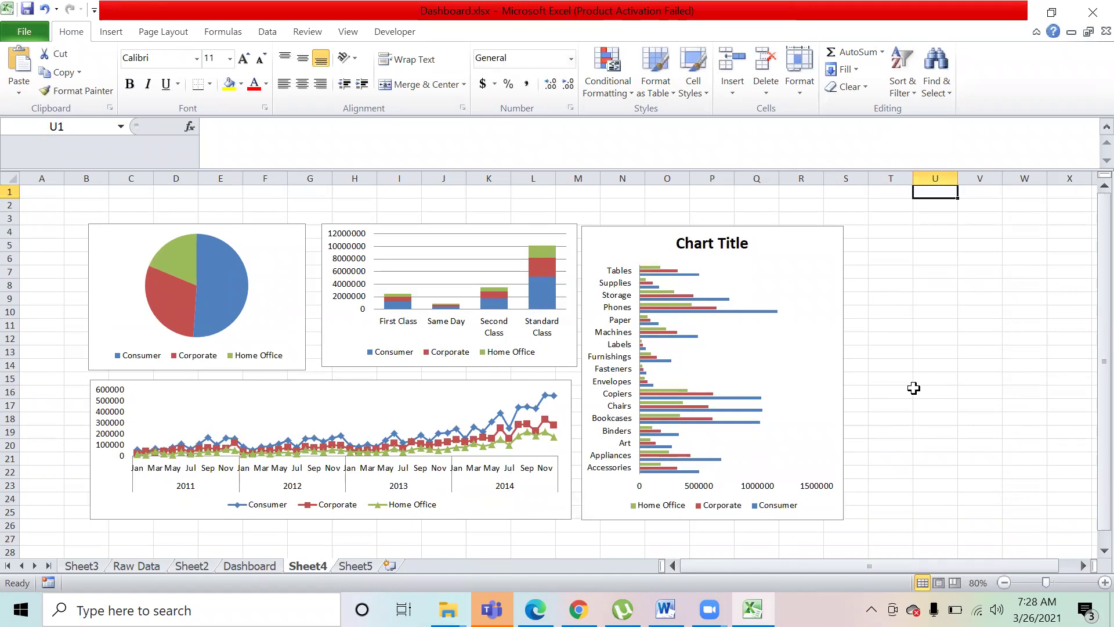
- Delete the ship mode column chart's gridlines and hide the cell gridlines on Sheet4
click(424, 254)
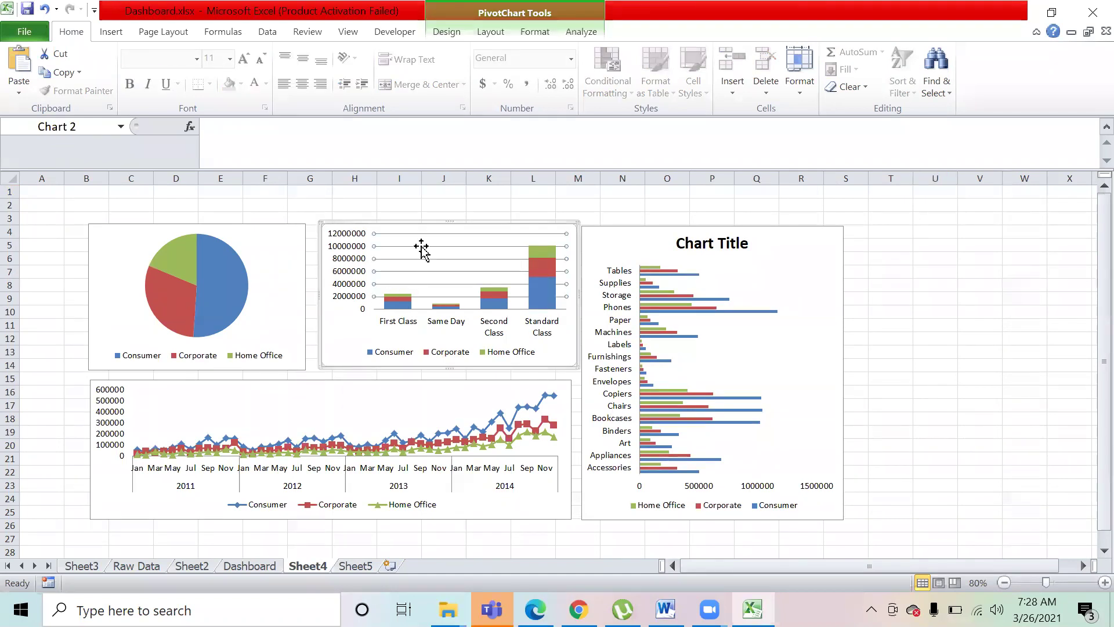
key(Delete)
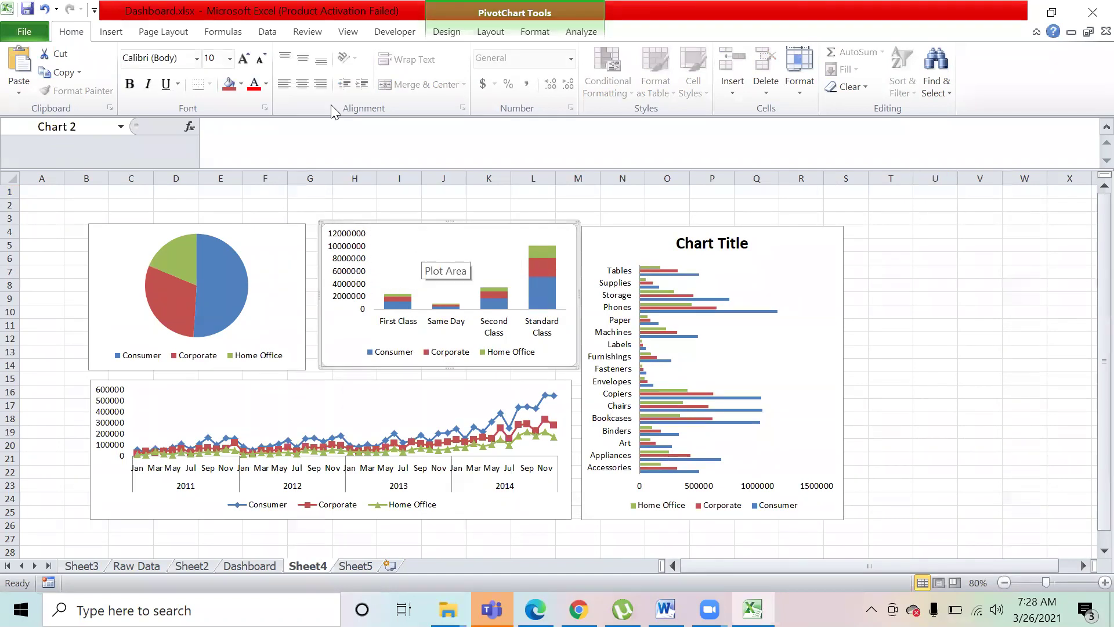
click(347, 32)
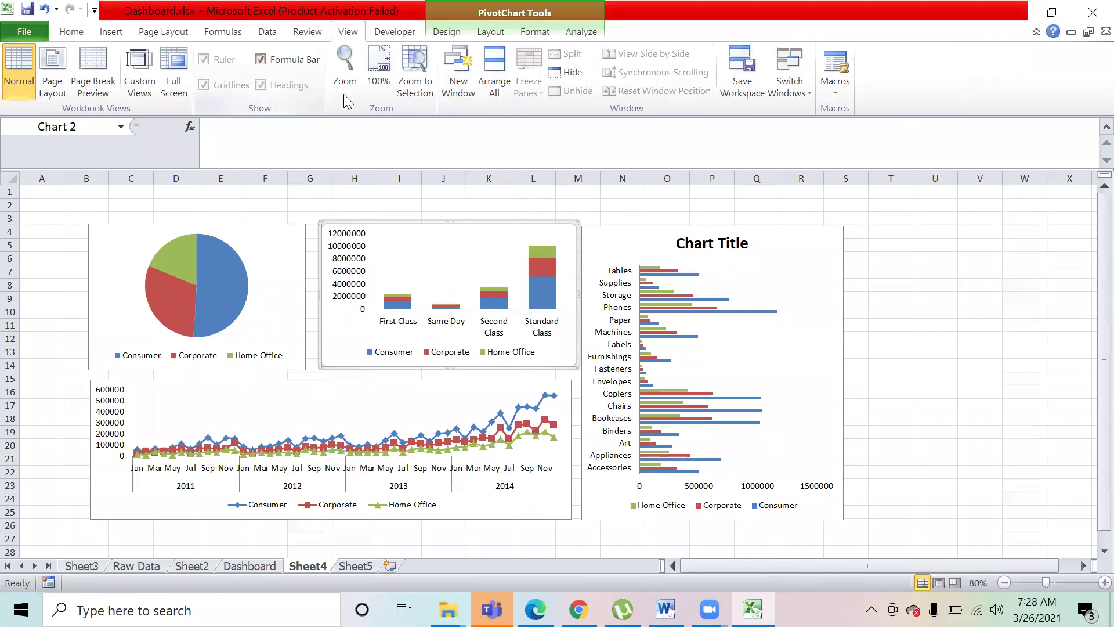
click(432, 193)
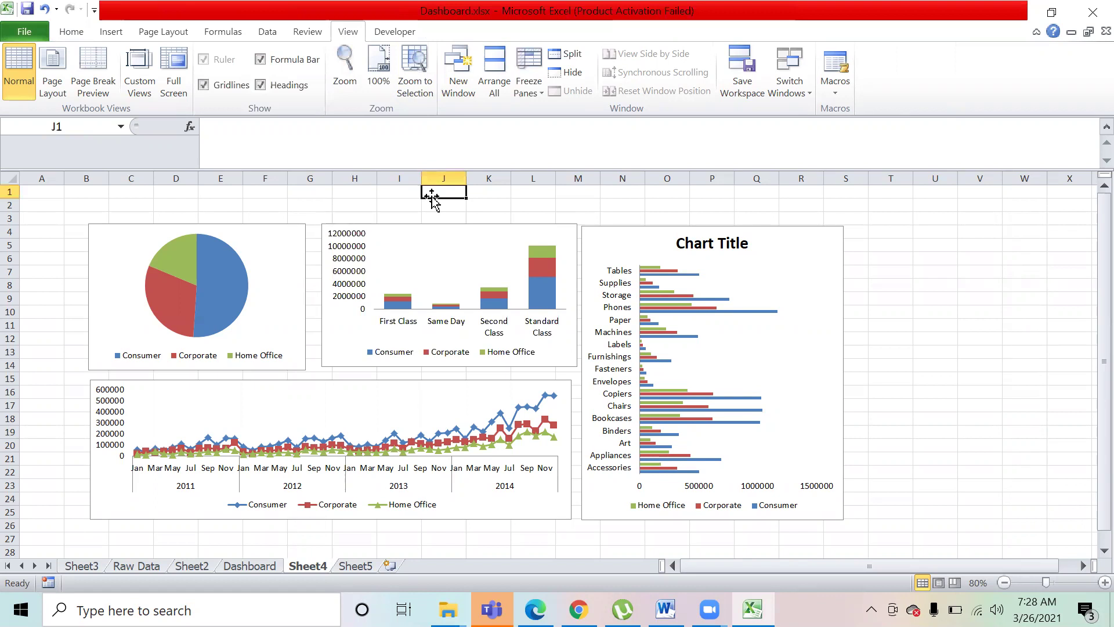
click(203, 84)
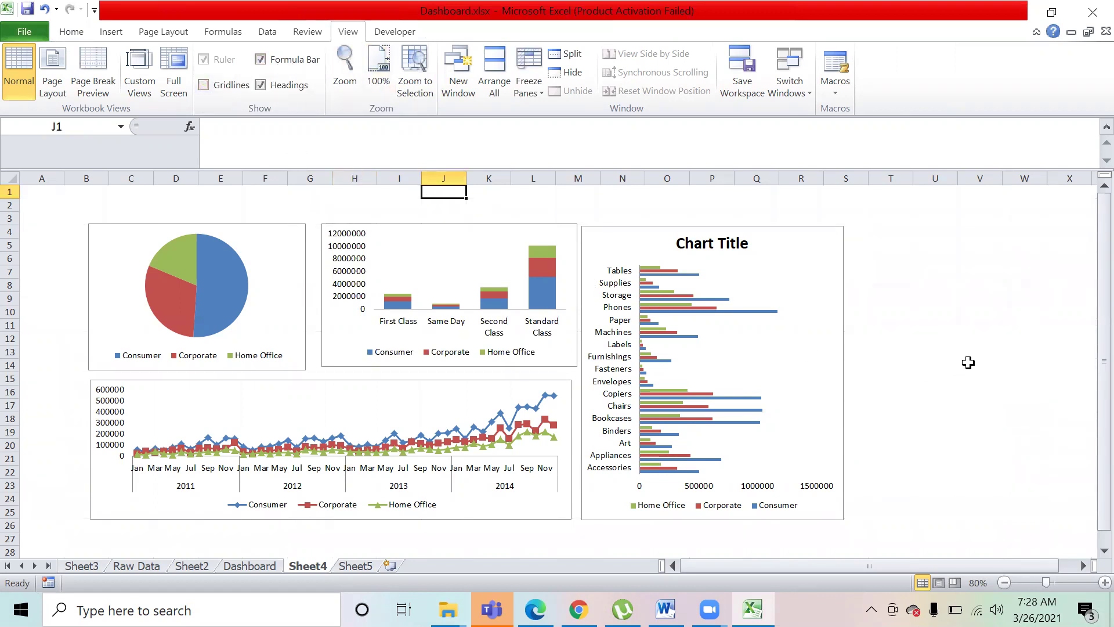
- Review the fields offered for slicers on the pie chart and leave the Insert Slicers dialog without inserting any
click(287, 250)
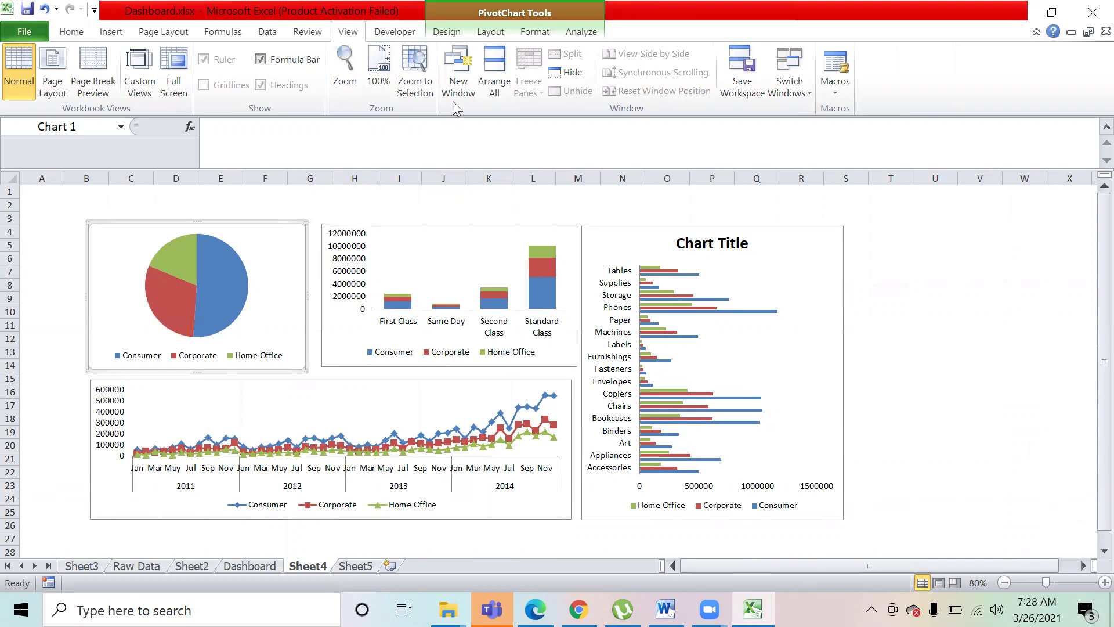
click(443, 39)
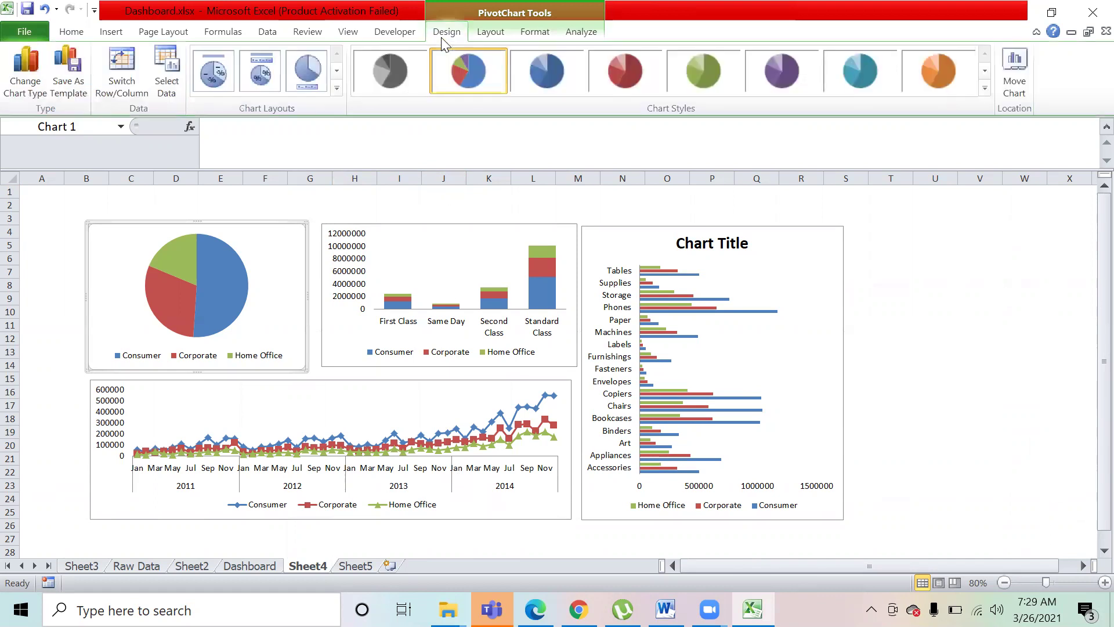
click(481, 33)
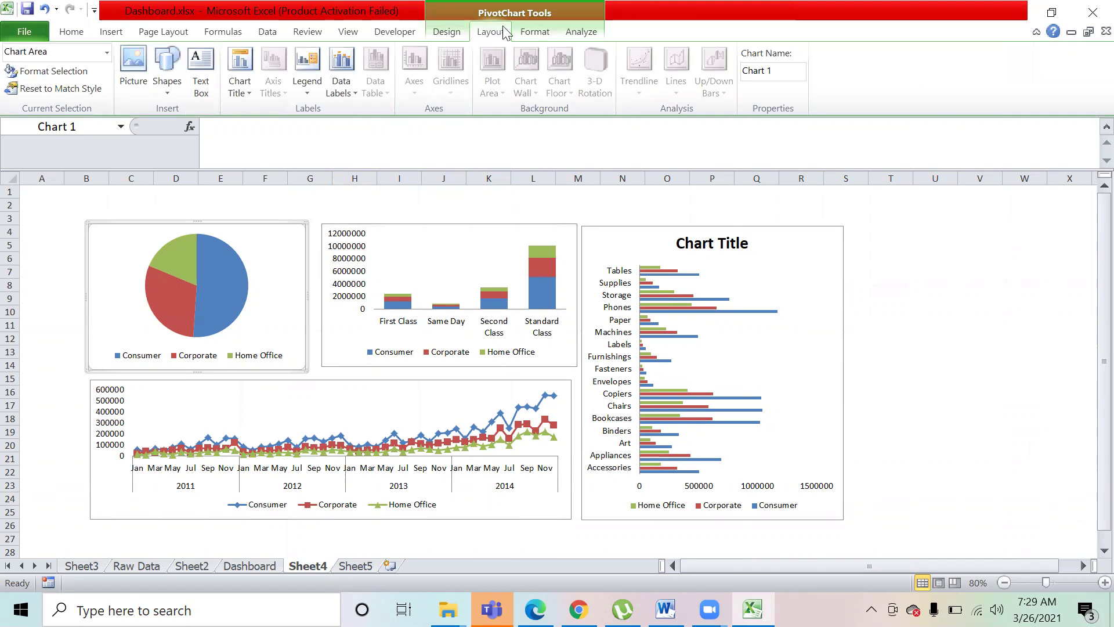
click(525, 32)
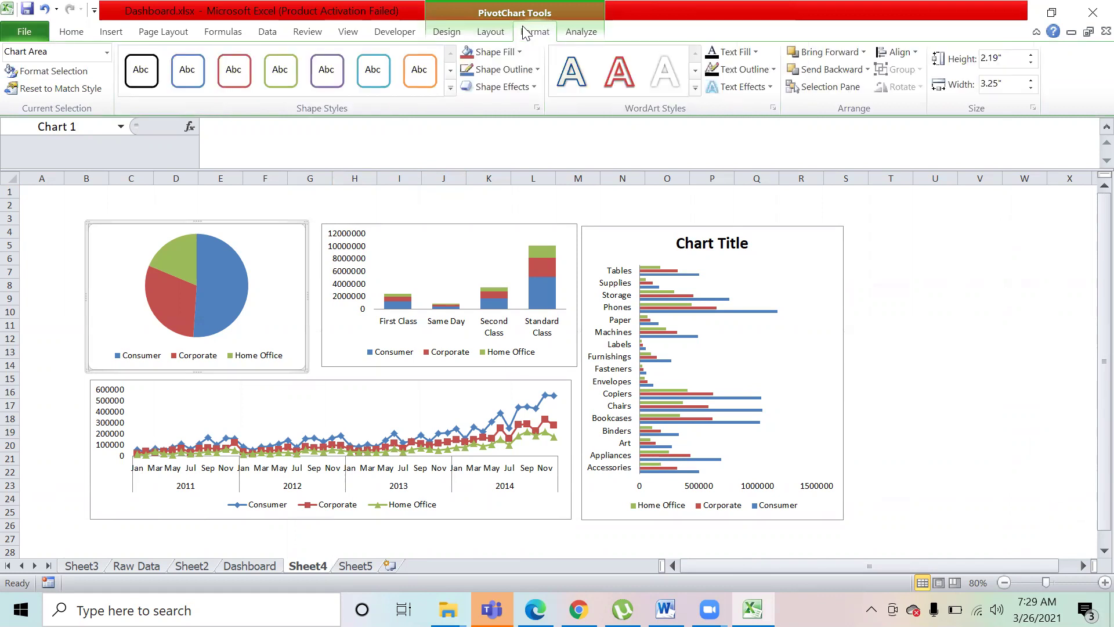
click(571, 33)
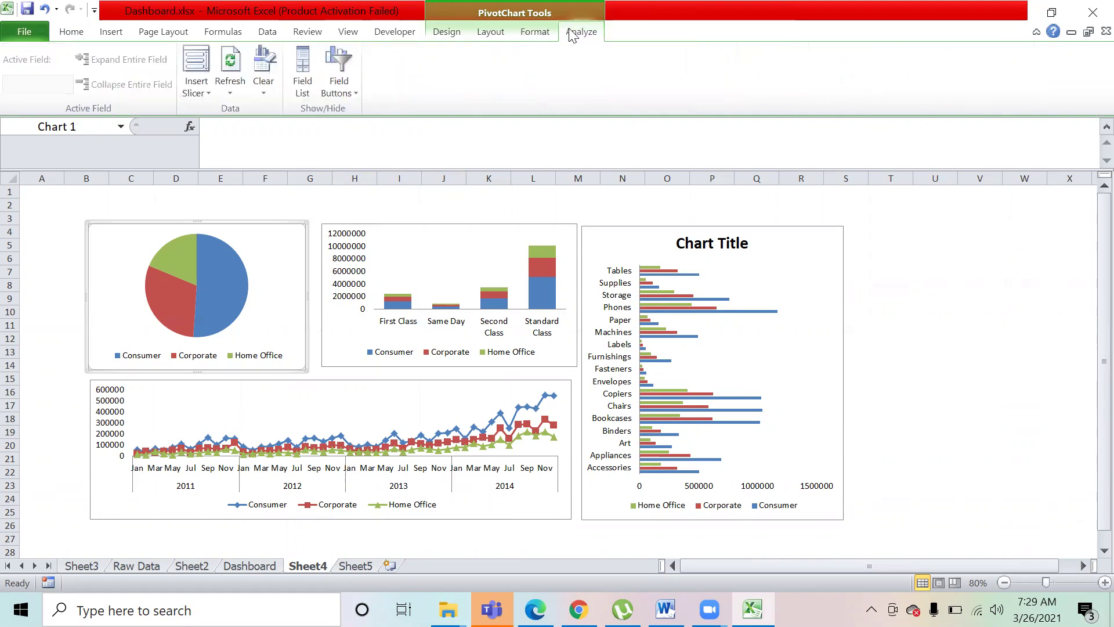
click(202, 98)
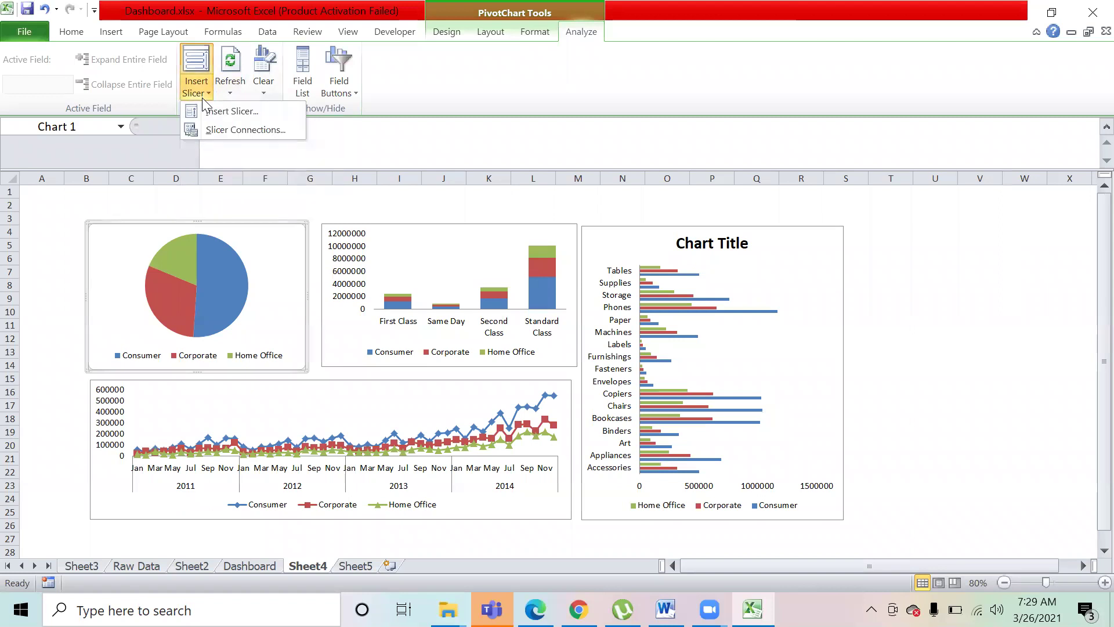
click(210, 111)
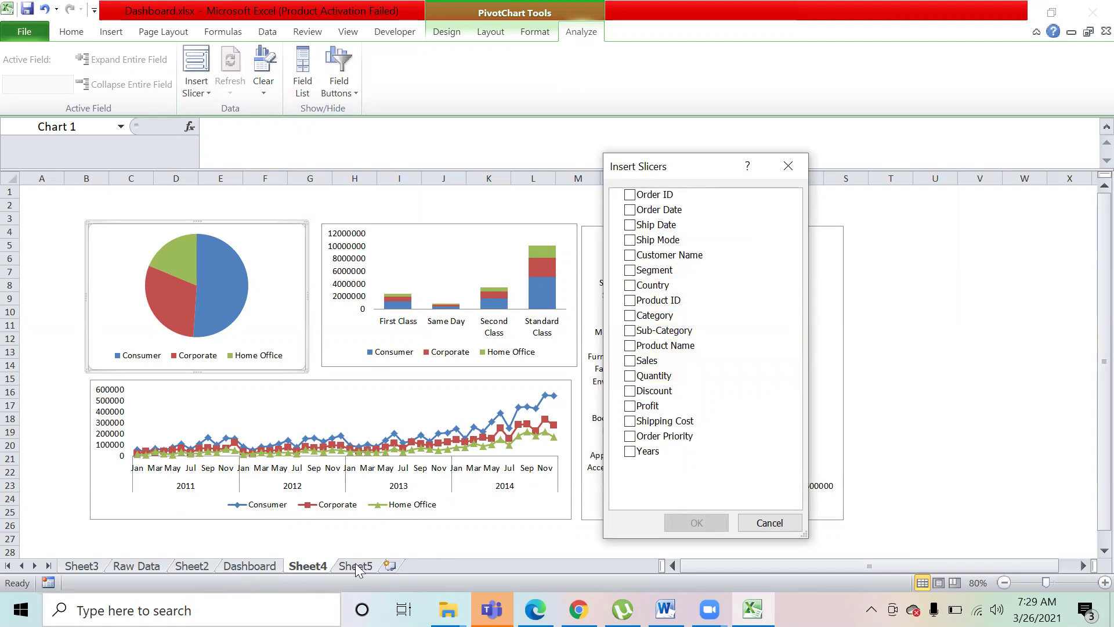
click(770, 522)
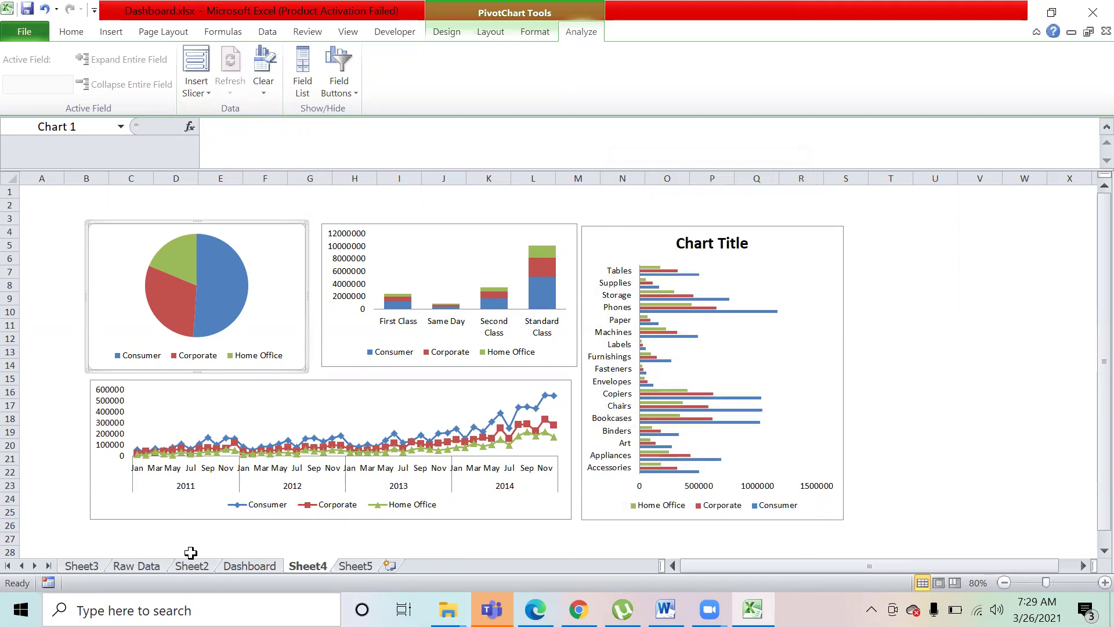
- Filter the finished Dashboard sheet to Furniture with its Category slicer
click(244, 563)
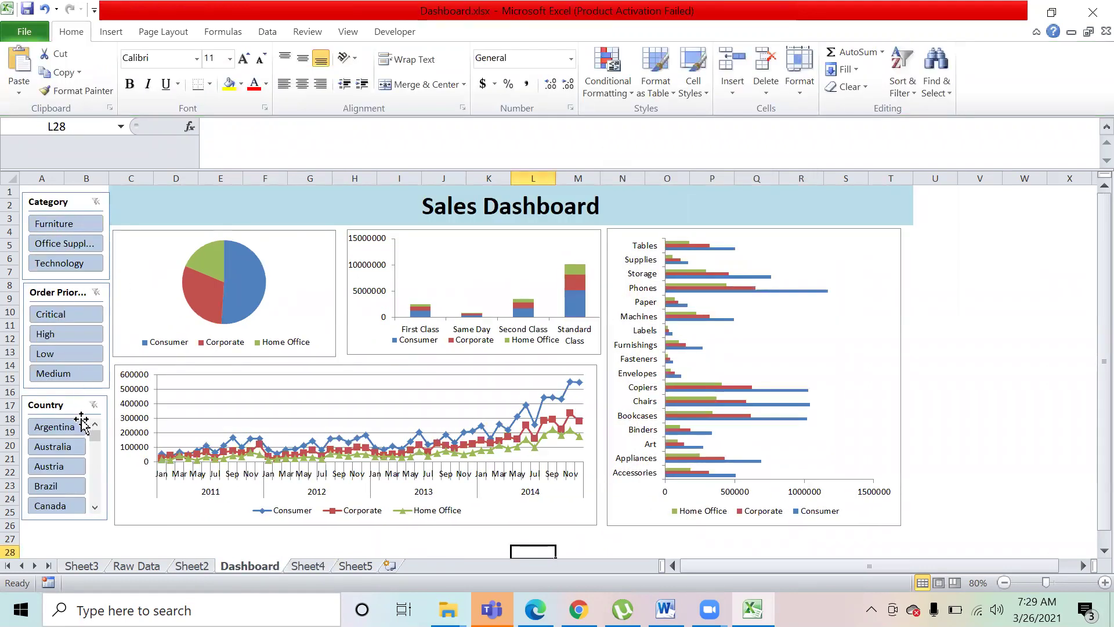
click(71, 224)
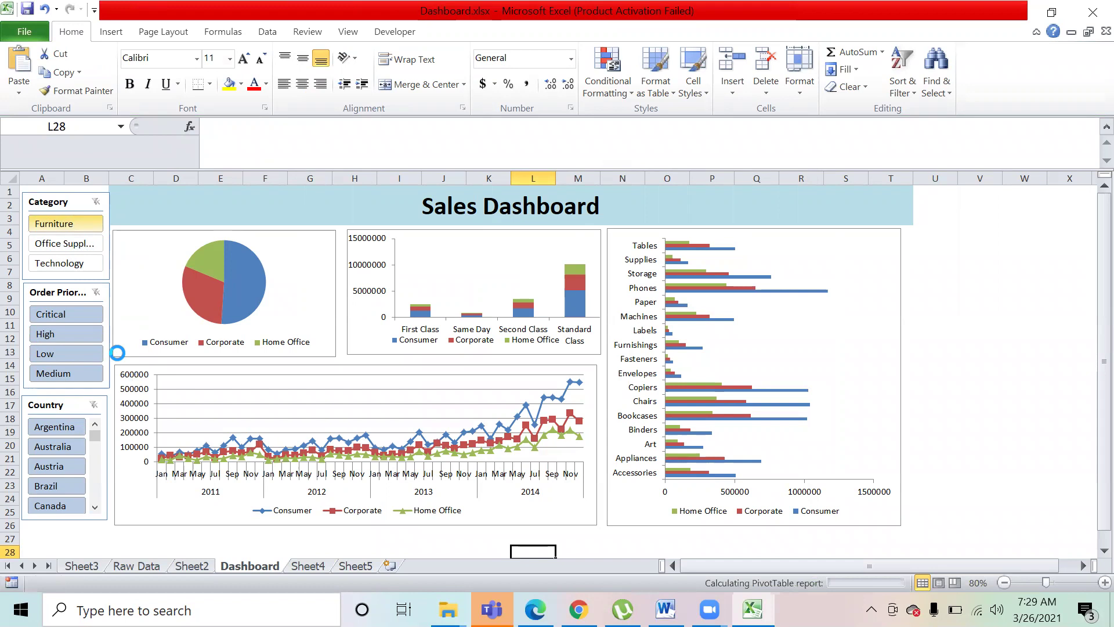
- Insert Category, Order Priority and Country slicers for the pie chart on Sheet4
click(327, 565)
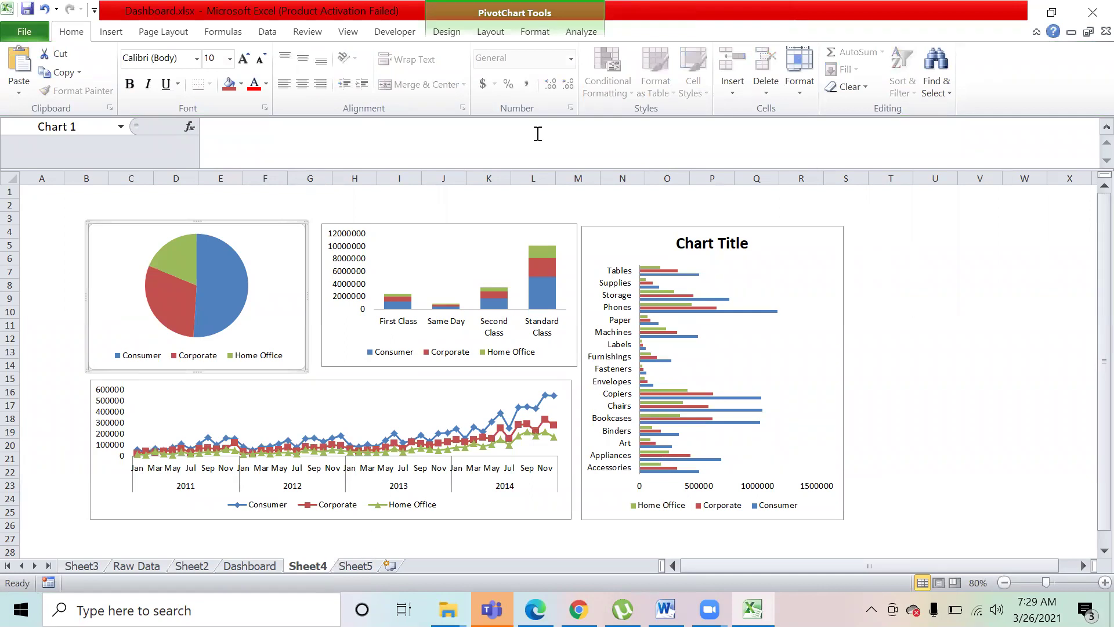
click(581, 32)
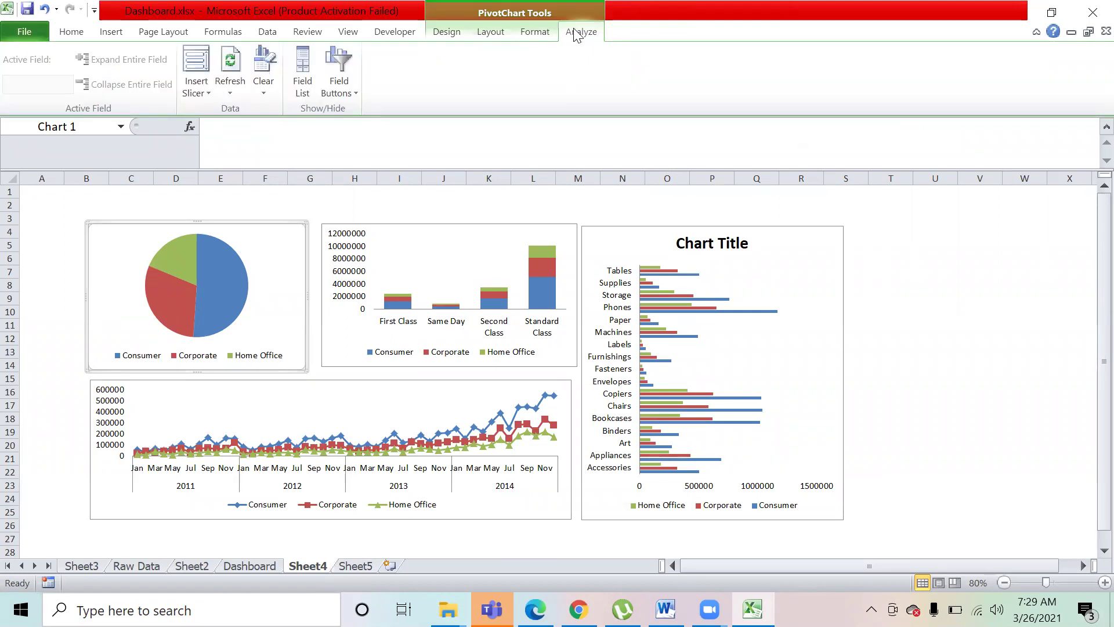
click(196, 96)
click(201, 111)
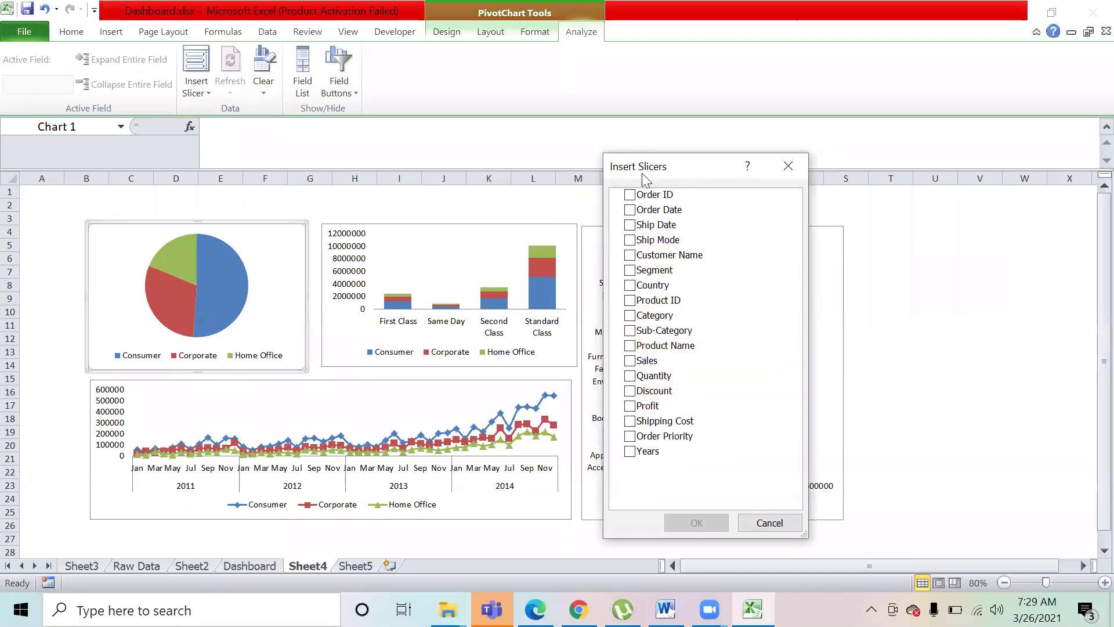
click(632, 317)
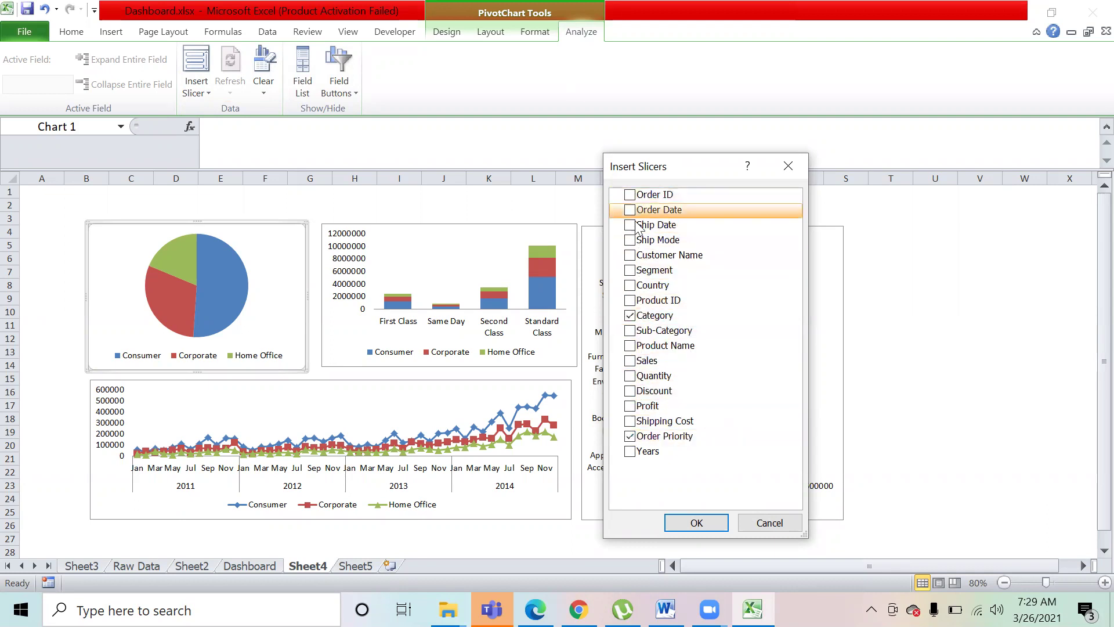
click(631, 293)
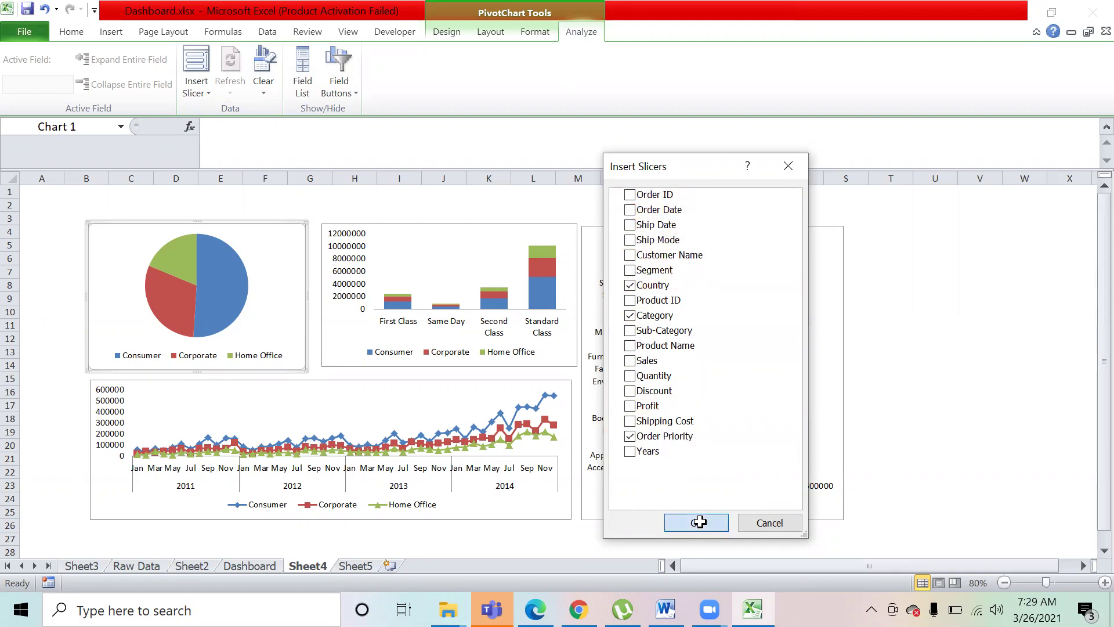
click(699, 522)
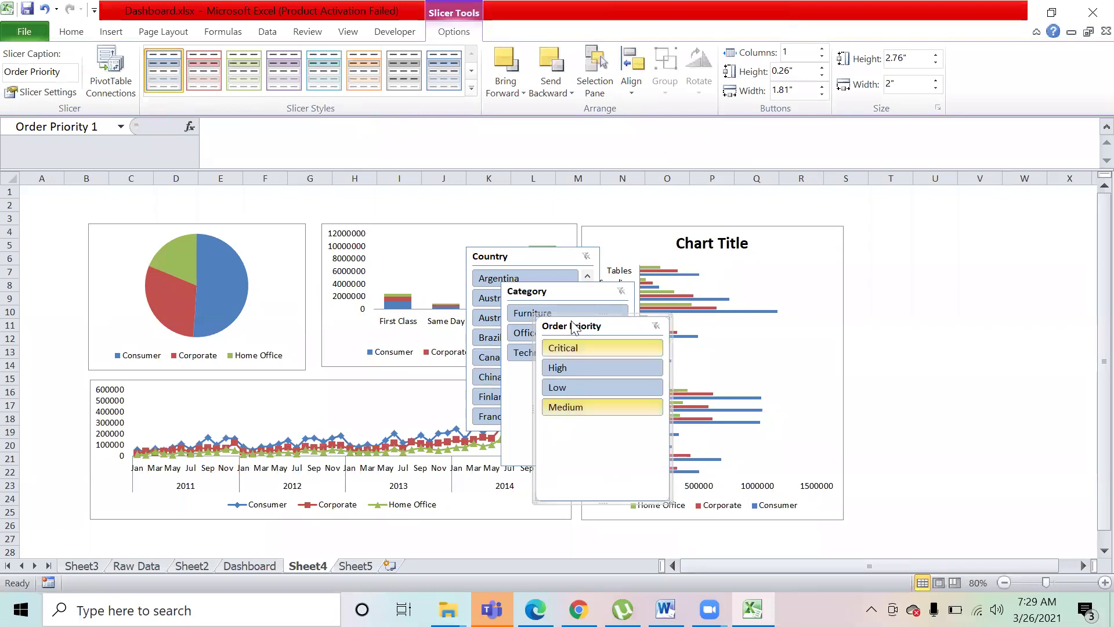
- Move the Category slicer to column A beside the pie chart and shrink it to about 1.45 in high and 1.19 in wide
drag(563, 294, 84, 235)
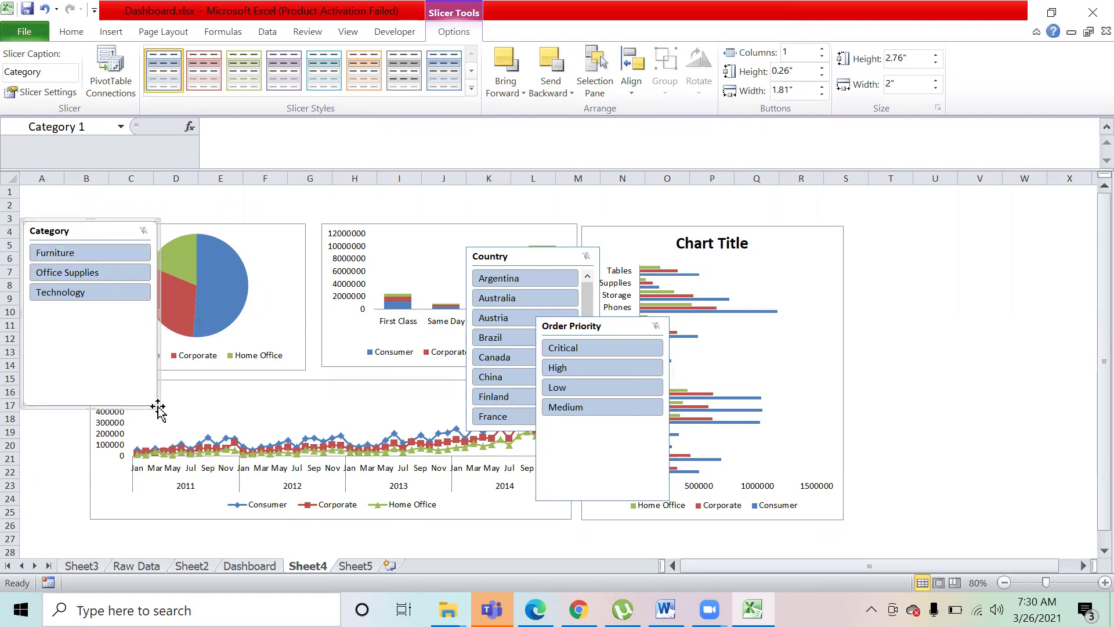
drag(145, 376, 149, 405)
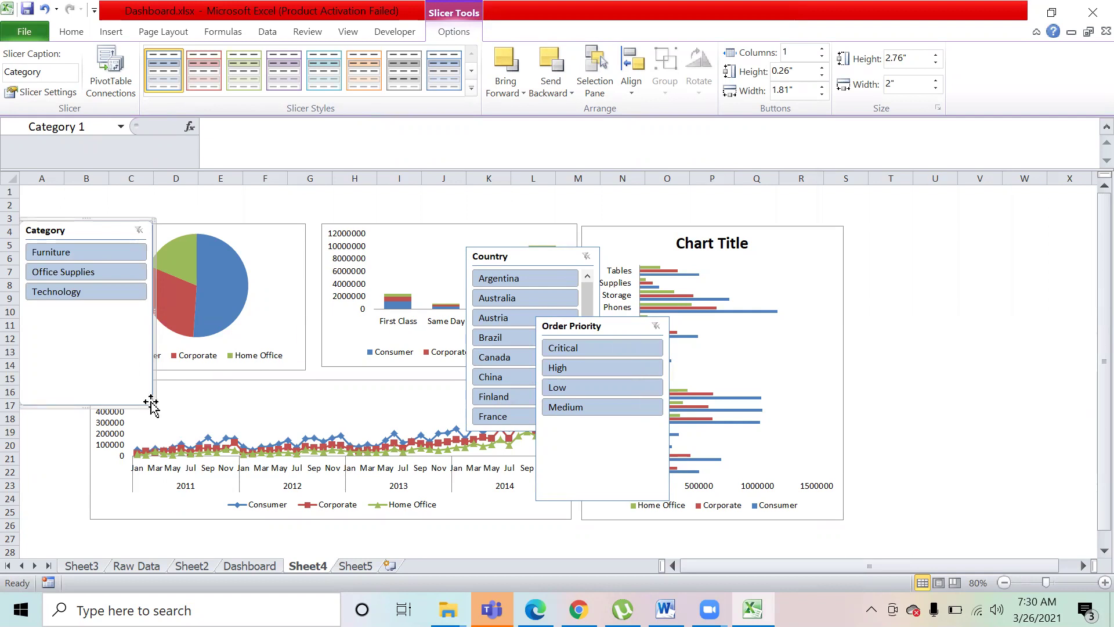
drag(150, 405, 100, 319)
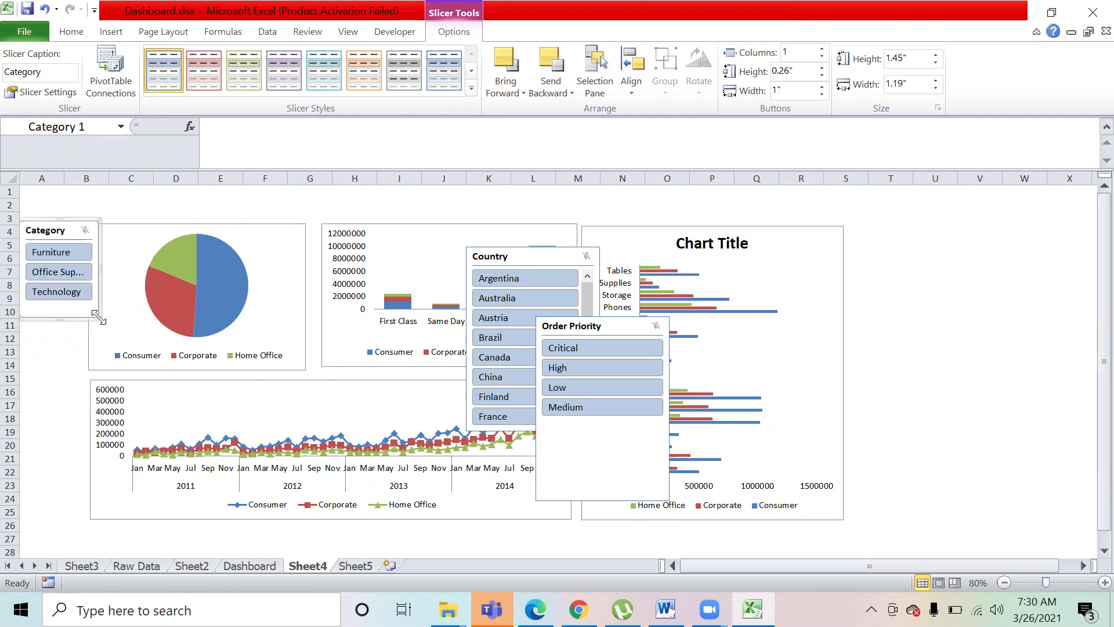
click(29, 414)
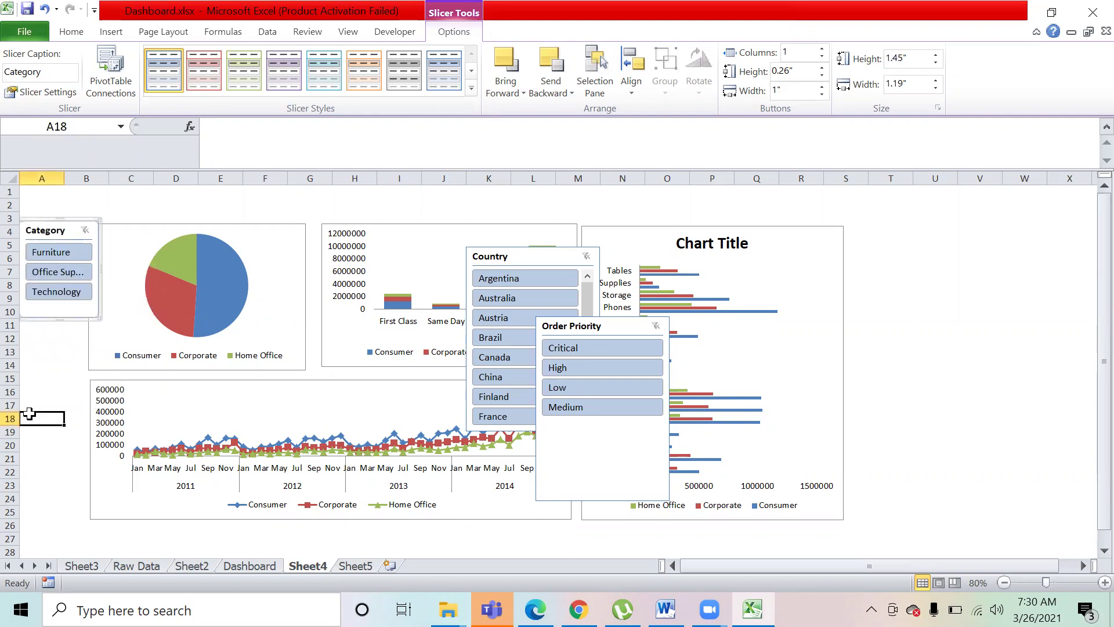
- Select all four charts together and shift them right until the pie and line charts start at column D
click(278, 255)
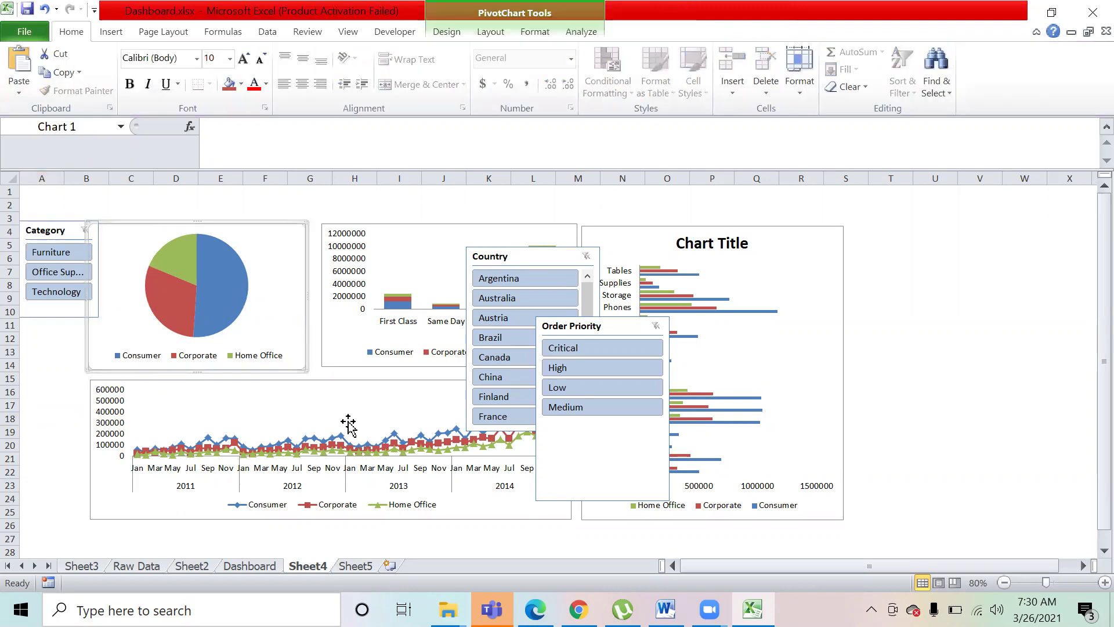
click(391, 408)
click(461, 240)
click(798, 242)
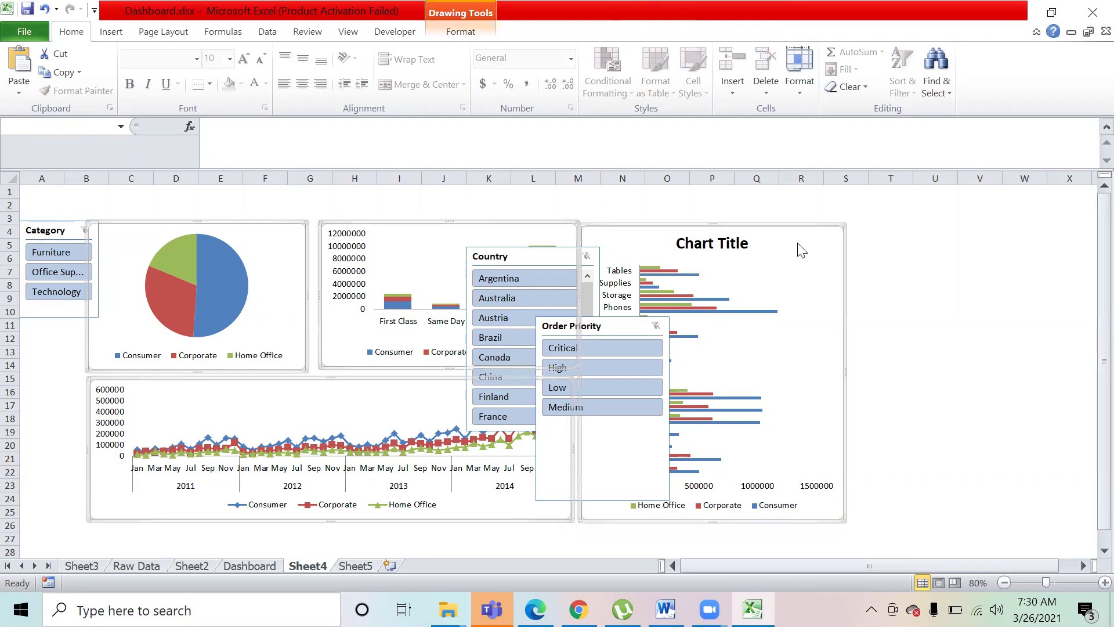
drag(811, 242, 865, 247)
- Place the Country slicer below Category, shrink it to end at row 16, and widen the Category slicer to about 1.84 in
click(538, 251)
drag(538, 252, 90, 334)
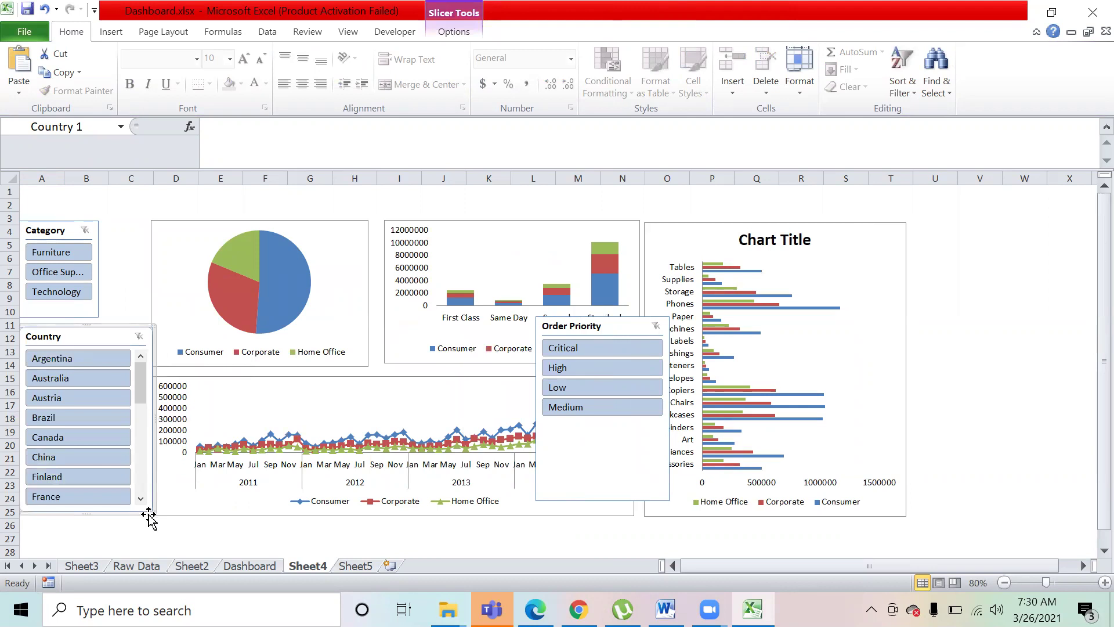
drag(151, 510, 142, 400)
click(93, 308)
drag(99, 316, 141, 318)
- Shrink the Order Priority slicer and place it below Country, roughly matching that slicer's width and ending at row 24
click(636, 481)
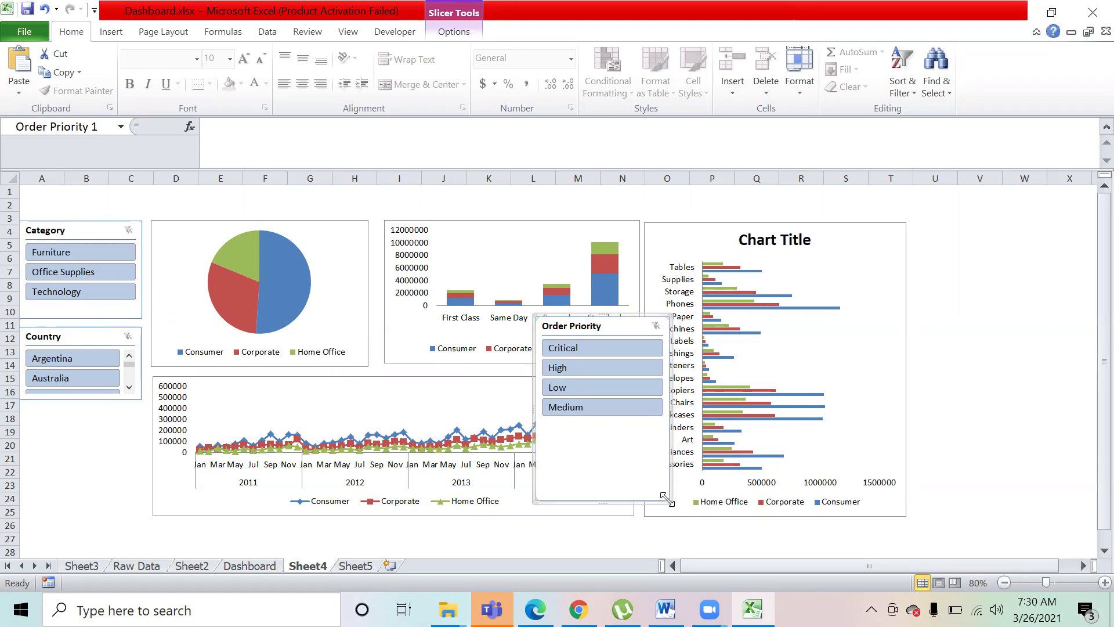
drag(653, 464, 663, 424)
drag(623, 322, 95, 412)
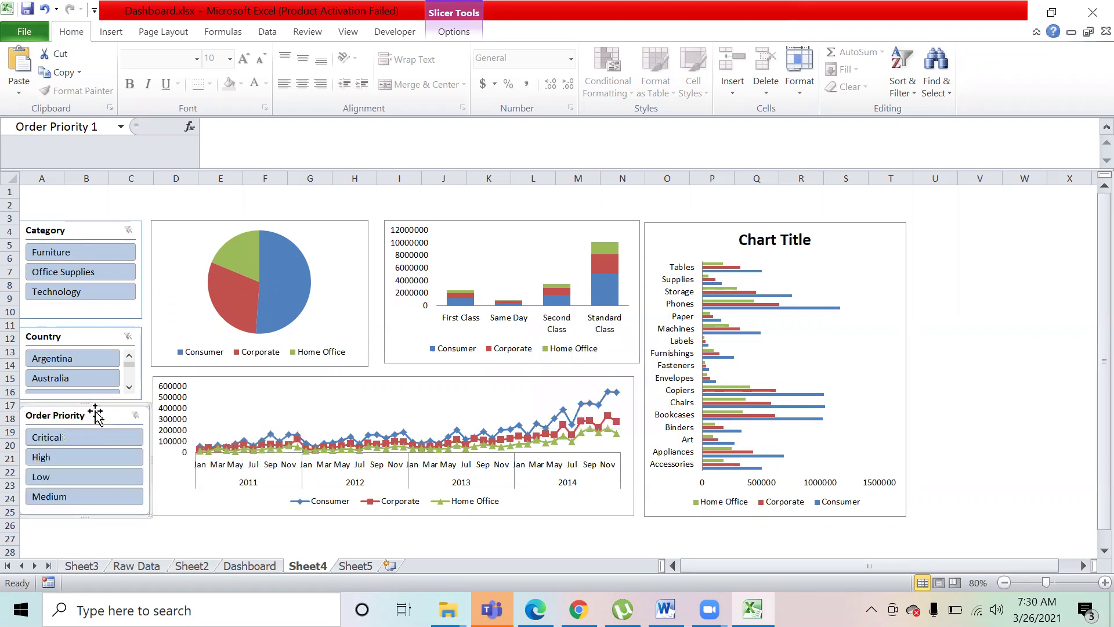
click(123, 551)
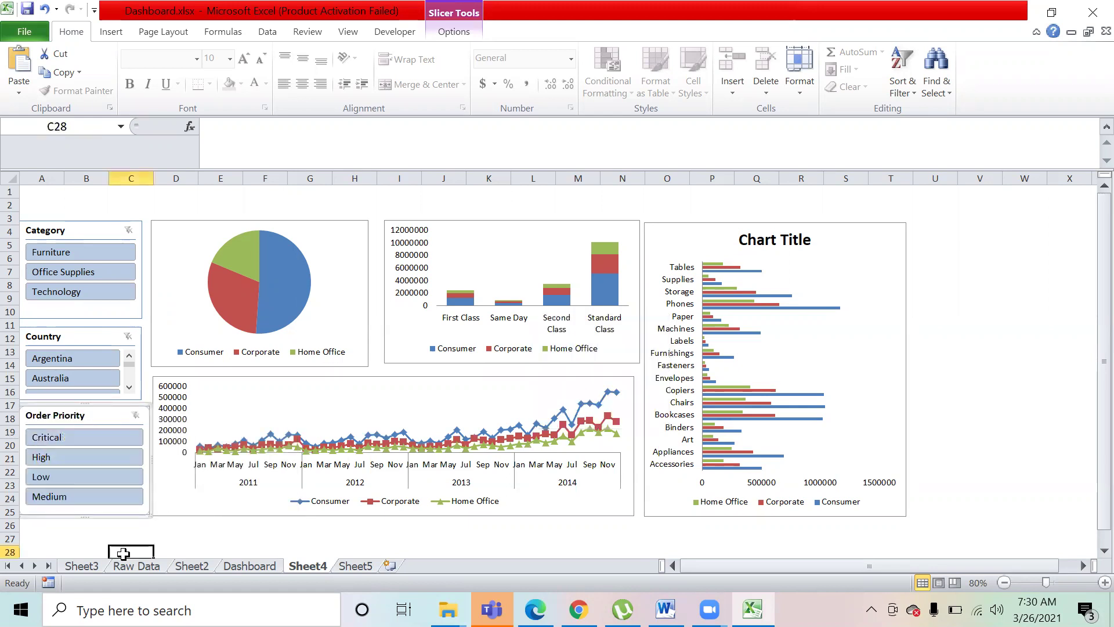
click(116, 414)
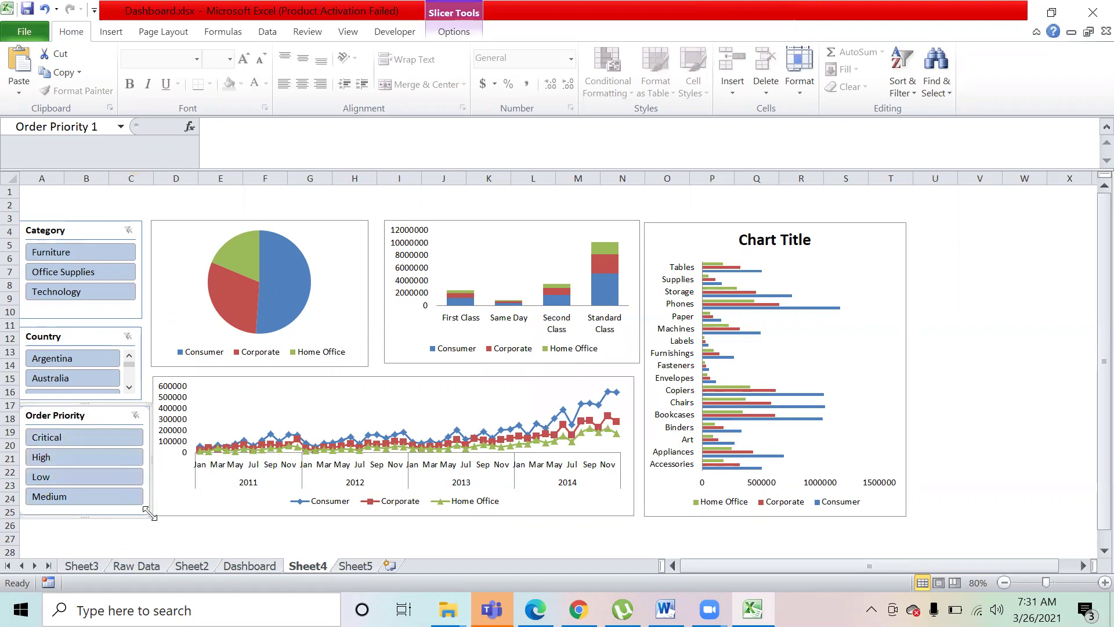
mouse_move(150, 514)
mouse_down()
mouse_move(129, 505)
mouse_move(139, 507)
mouse_up()
click(148, 538)
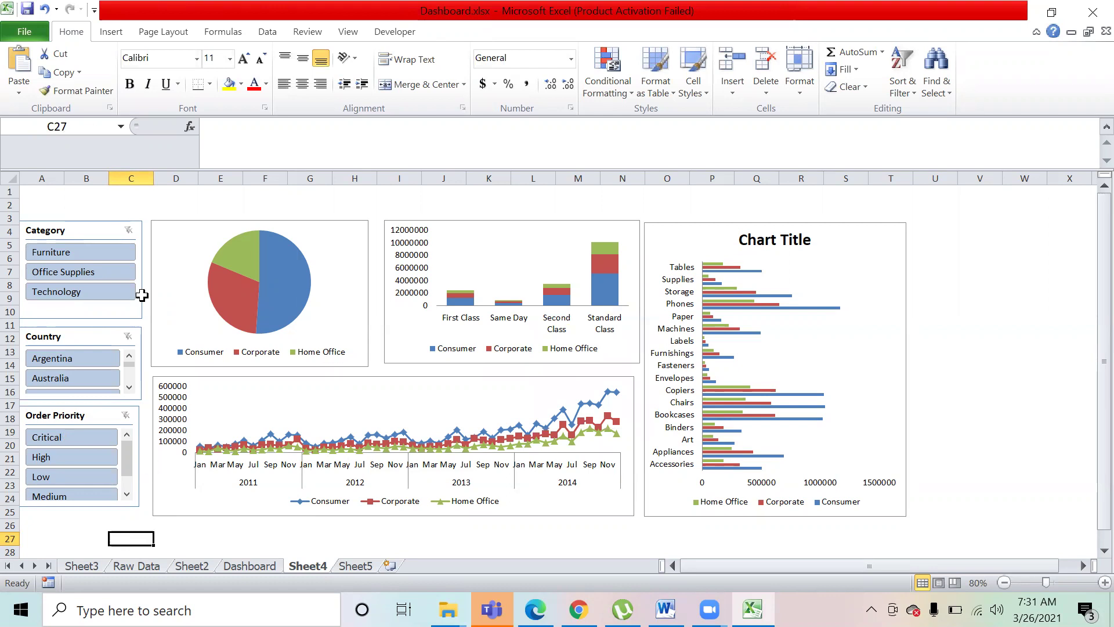
- Merge and center cells A1:T2 above the charts as a title banner
click(127, 192)
key(Left)
key(Left)
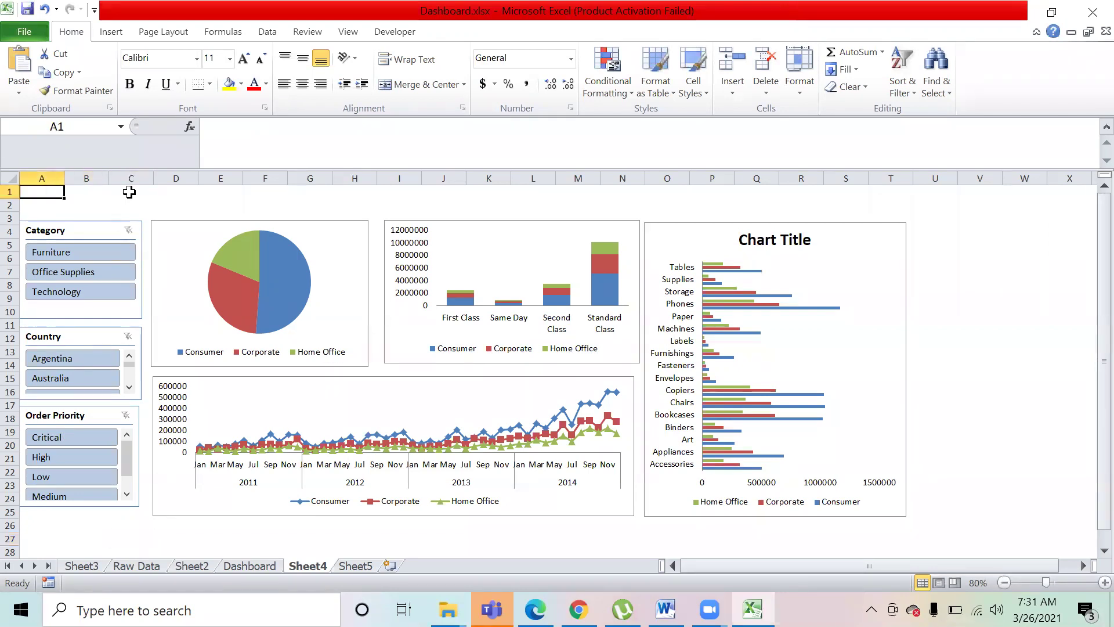
key(shift+Down)
key(shift+Right)
key(shift+Right)
key(shift+Right)
key(shift+Right)
key(shift+Right)
key(shift+Right)
key(shift+Right)
key(shift+Right)
key(shift+Right)
key(shift+Right)
key(shift+Right)
key(shift+Right)
key(shift+Right)
key(shift+Right)
key(shift+Right)
key(shift+Right)
key(shift+Right)
key(shift+Right)
key(shift+Right)
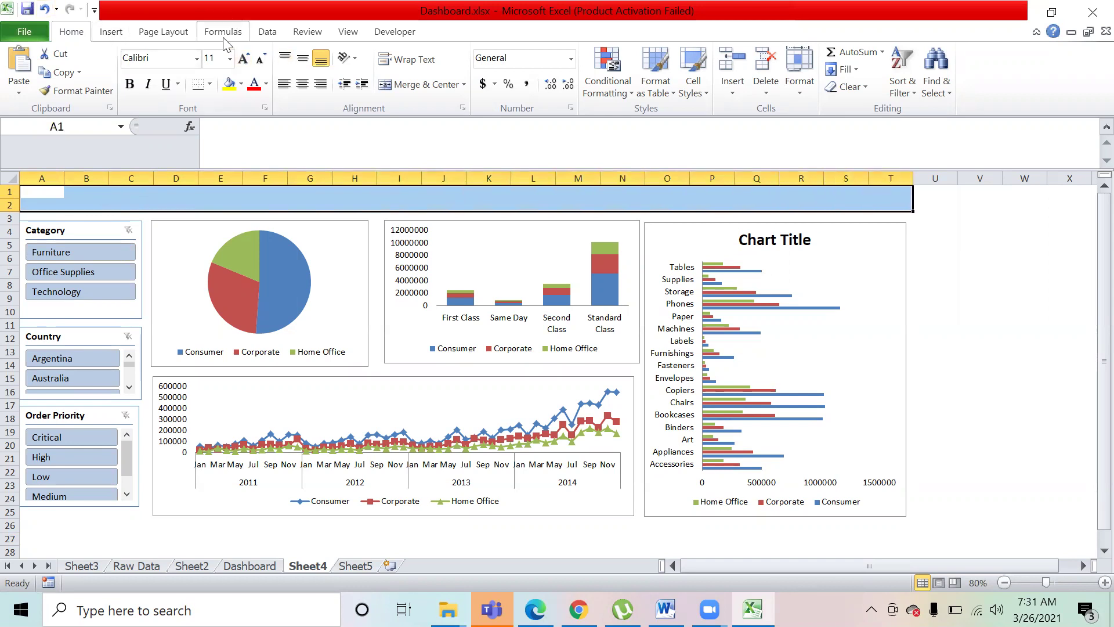
click(421, 83)
- Enter the title "Sales Dashboard" in the merged banner cell
text(Sales Da)
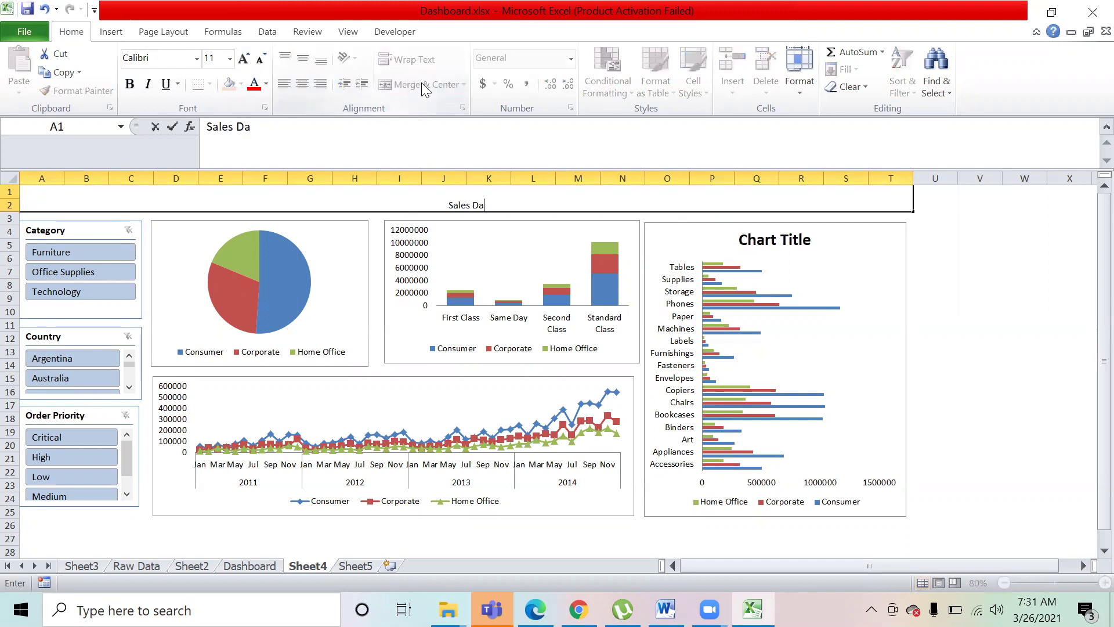
text(shbiard)
key(BackSpace)
key(BackSpace)
key(BackSpace)
key(BackSpace)
text(oard)
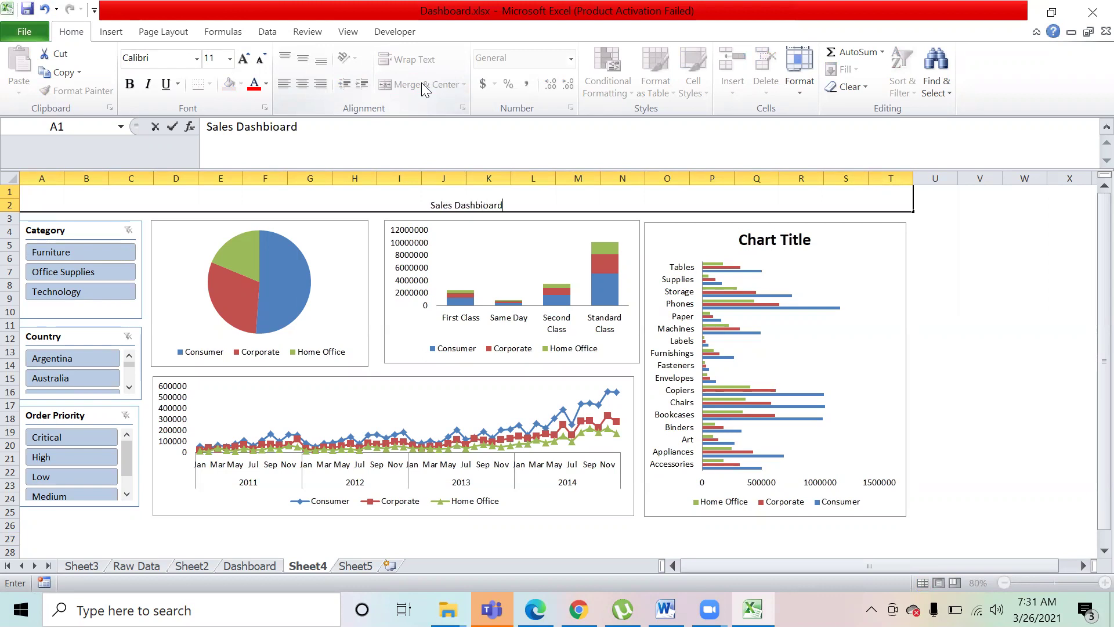
key(BackSpace)
key(BackSpace)
key(BackSpace)
key(BackSpace)
text(oard)
key(Return)
- Format the Sales Dashboard title as 18 pt bold and align it vertically to the middle of the banner
key(Up)
click(303, 58)
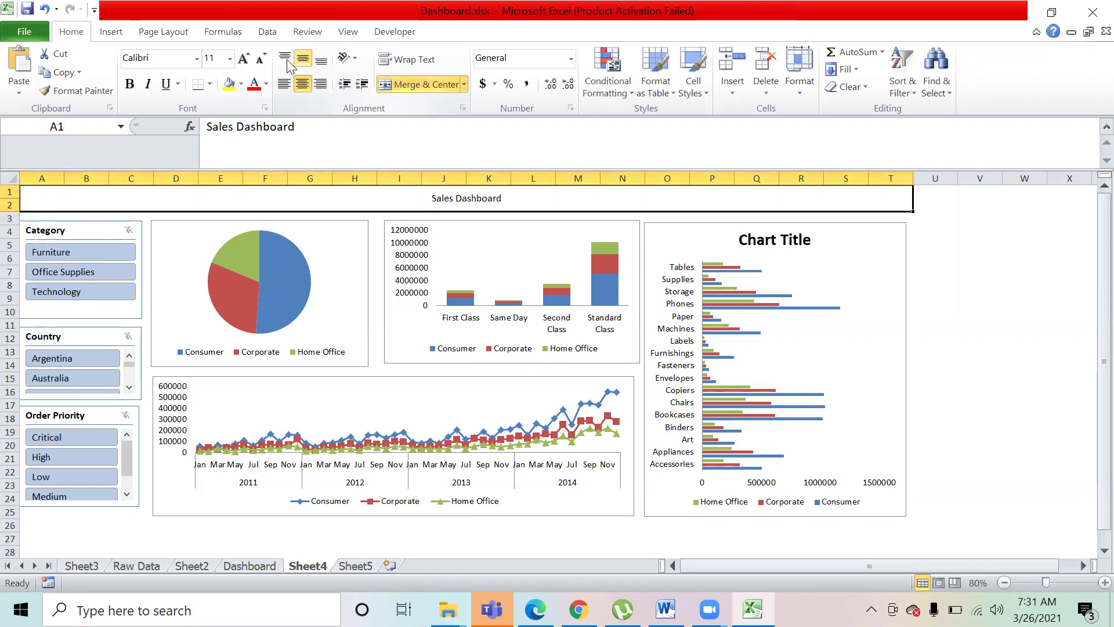
click(240, 60)
click(239, 59)
click(239, 59)
click(239, 59)
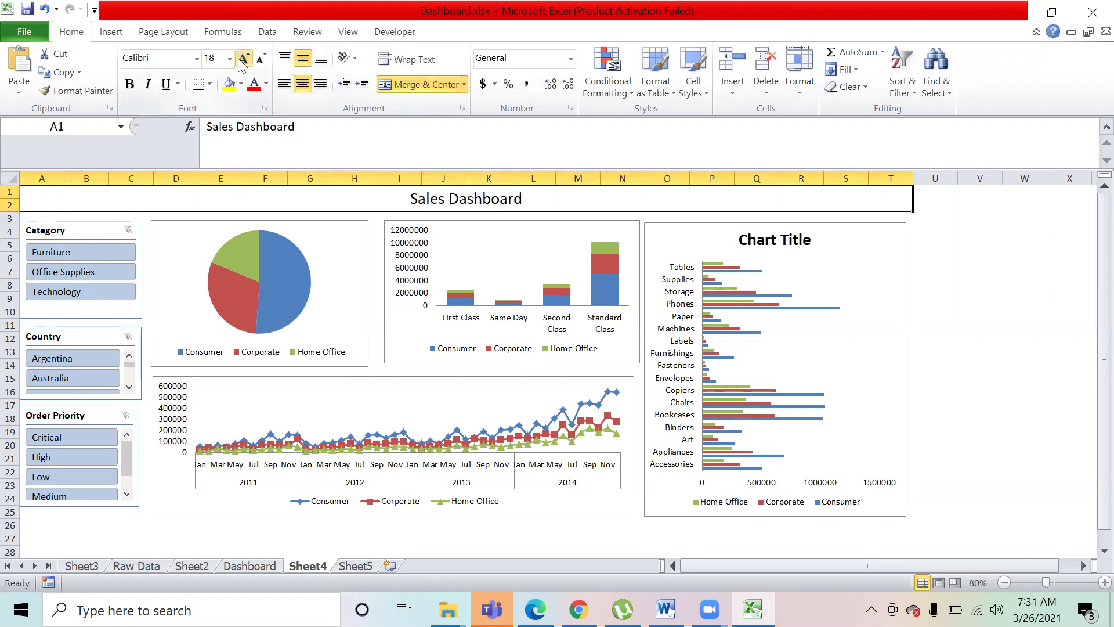
key(ctrl+b)
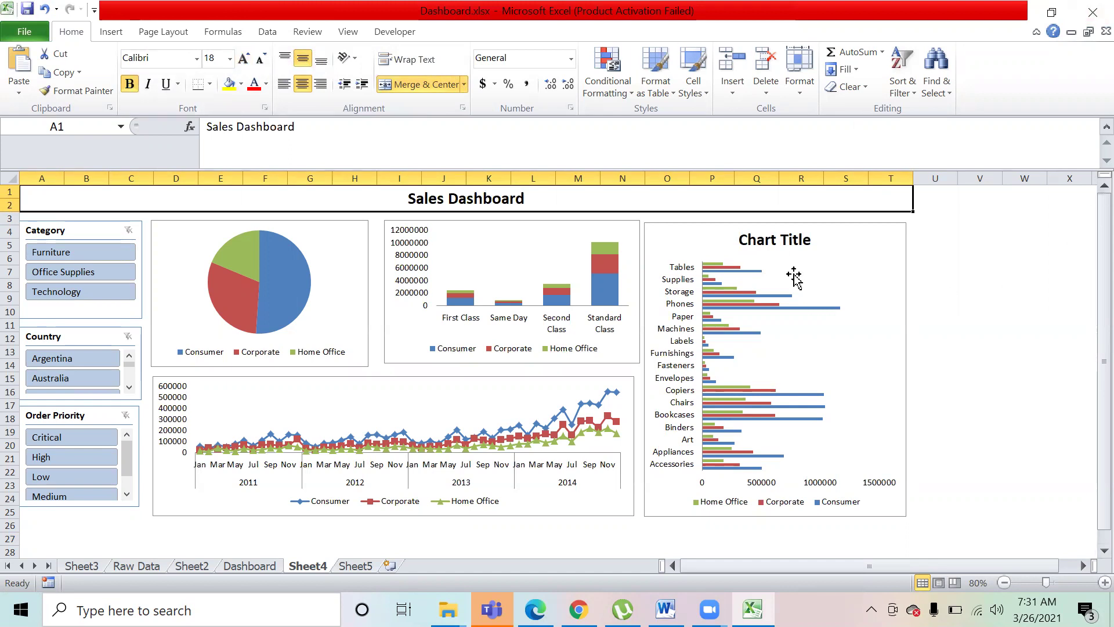
- Fill the Sales Dashboard title banner with a light red theme color
click(241, 84)
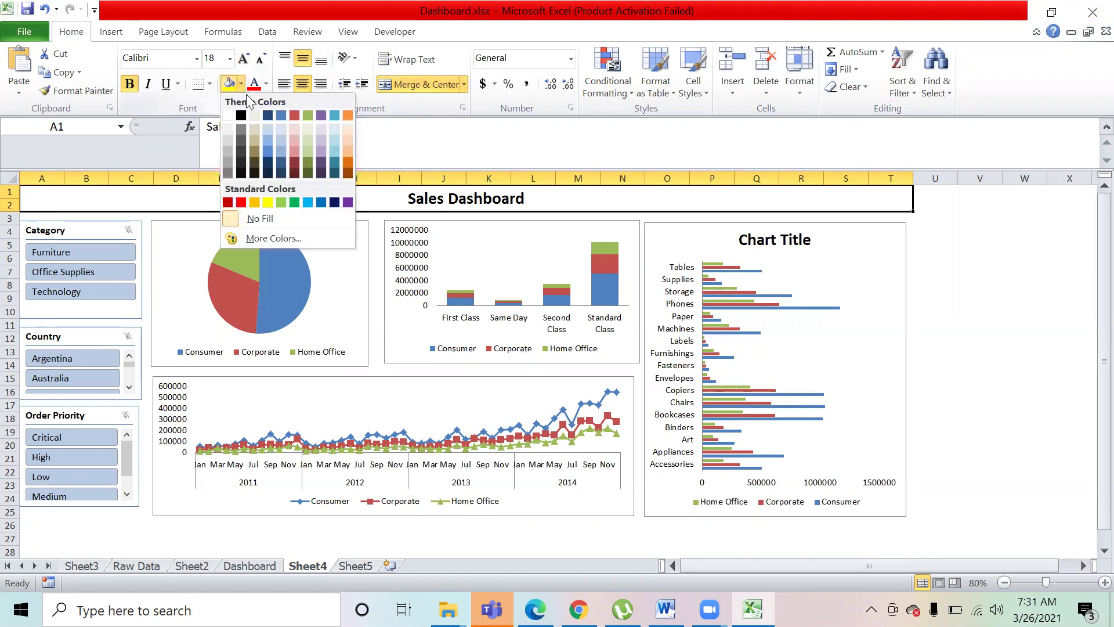
click(293, 143)
click(961, 376)
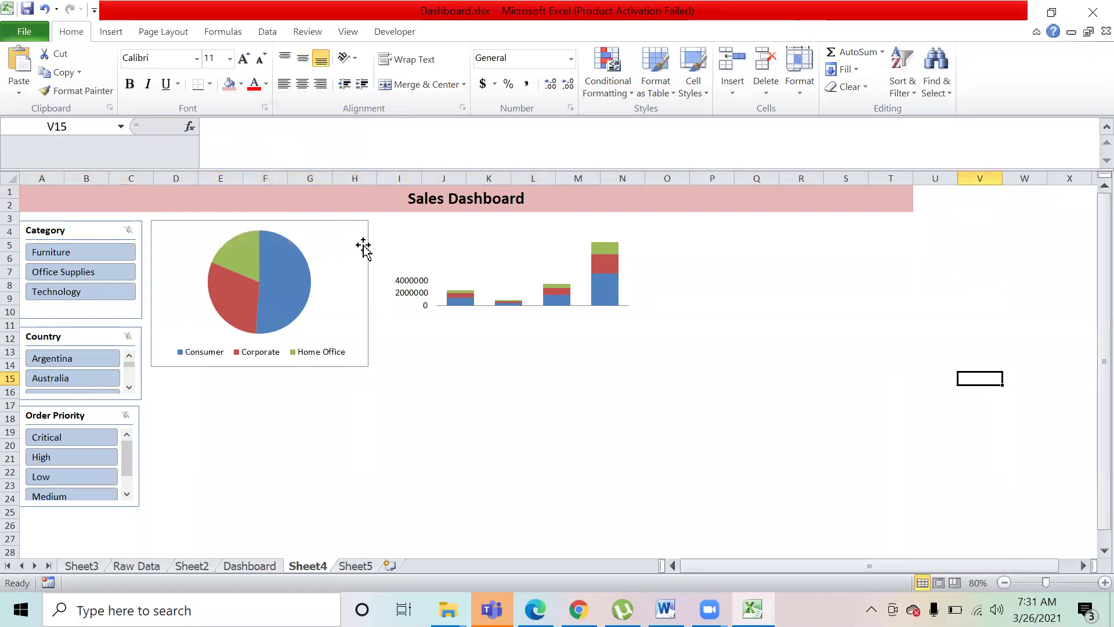
click(474, 475)
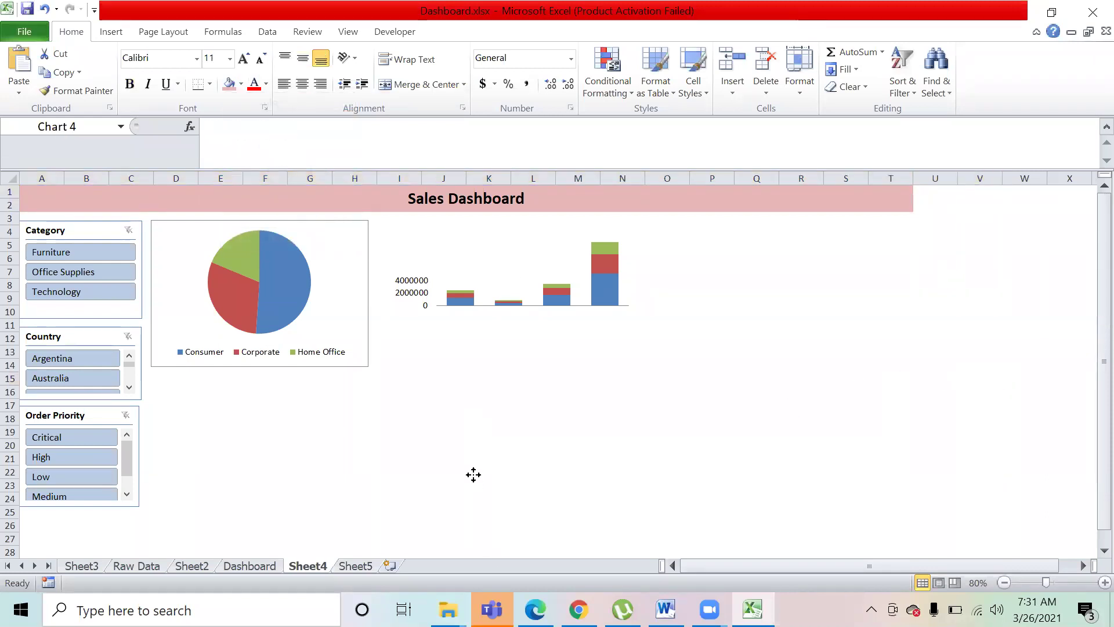
click(712, 429)
click(1023, 445)
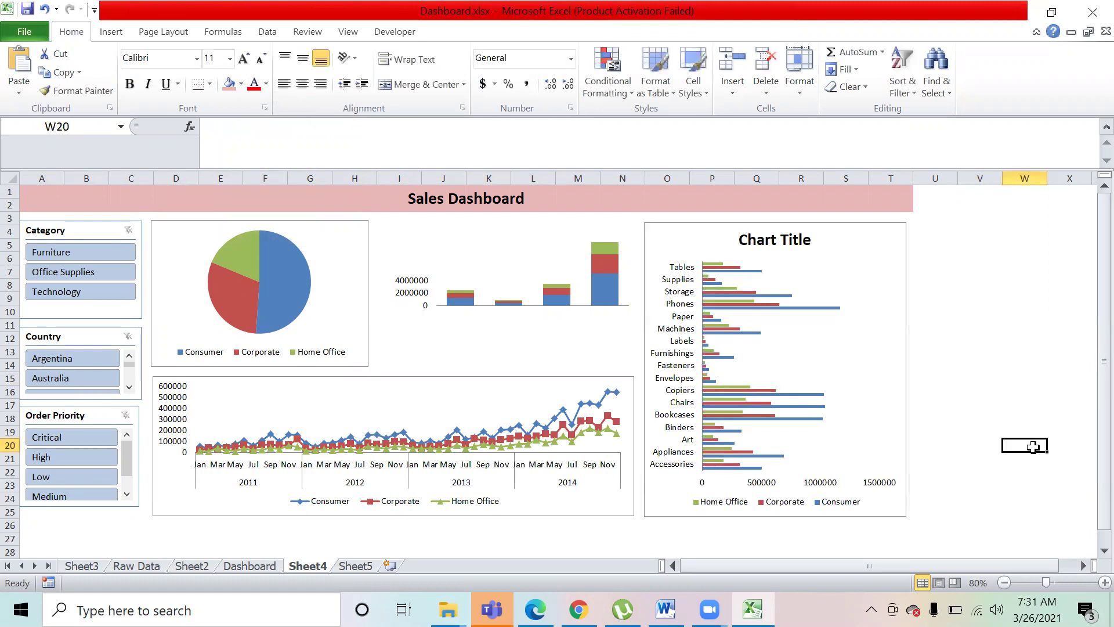
click(465, 336)
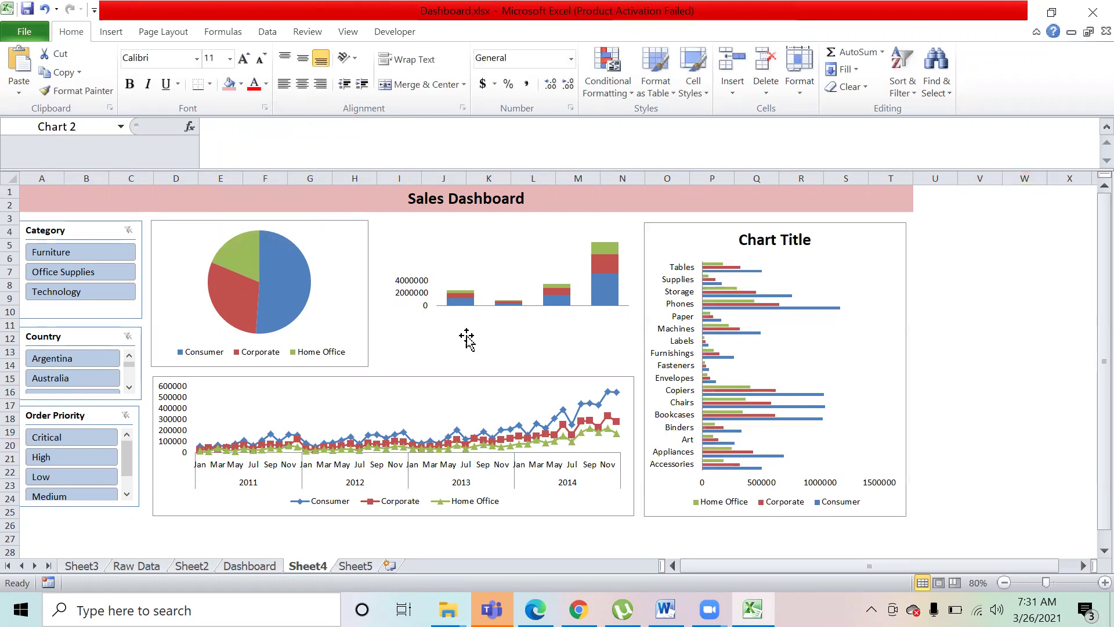
click(1034, 424)
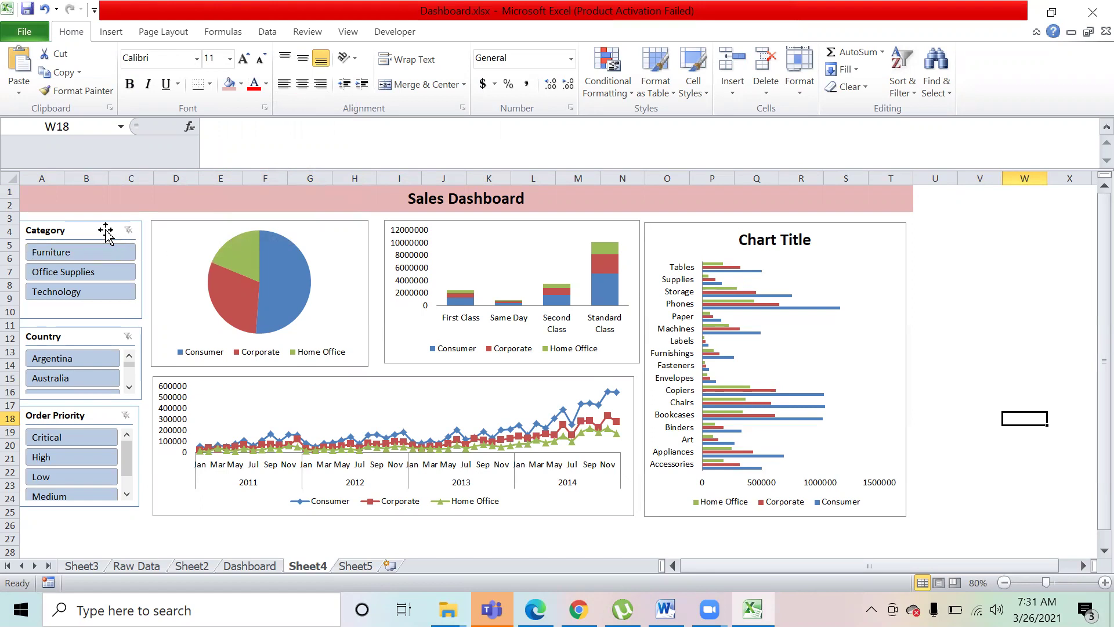
- Connect the Category slicer to PivotTable2, PivotTable3 and PivotTable4 in addition to PivotTable1
click(86, 233)
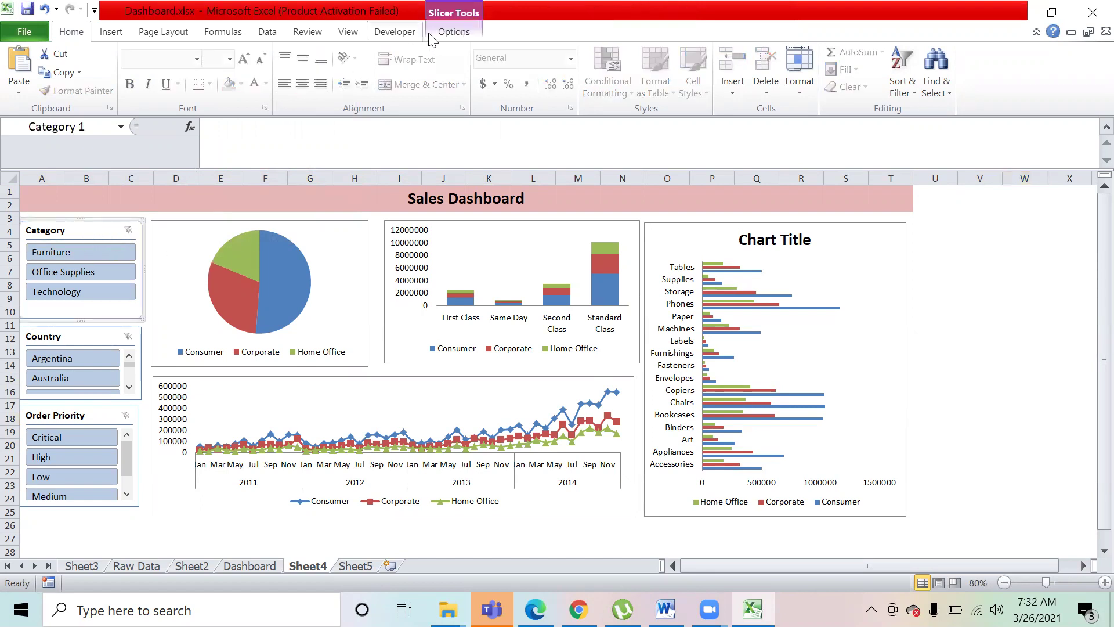
click(452, 31)
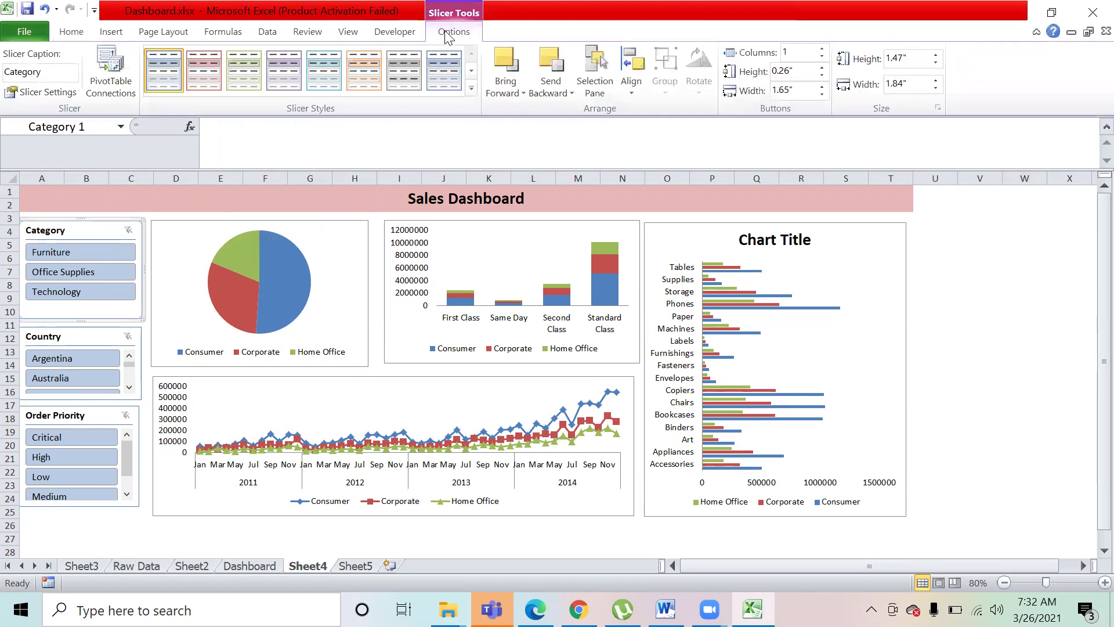
click(113, 96)
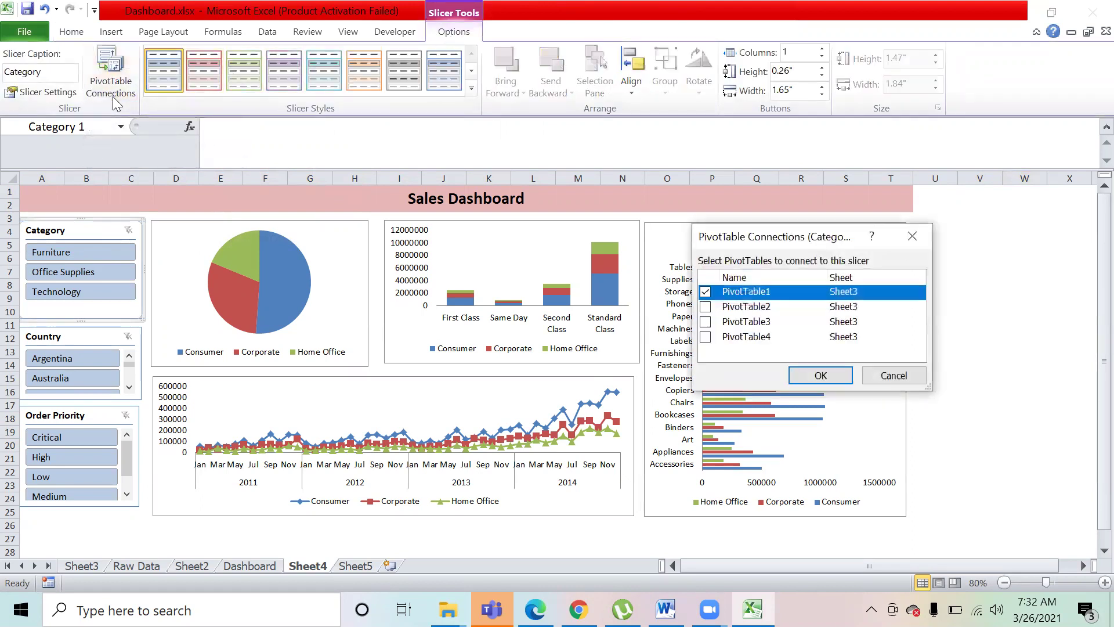
click(706, 308)
click(707, 323)
click(706, 338)
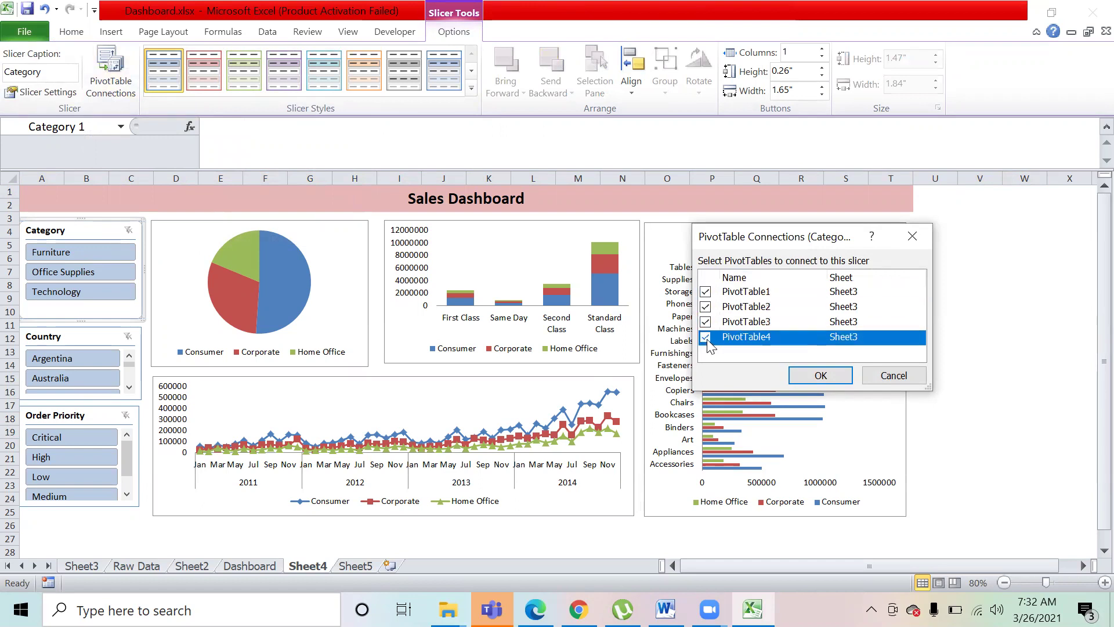
click(821, 375)
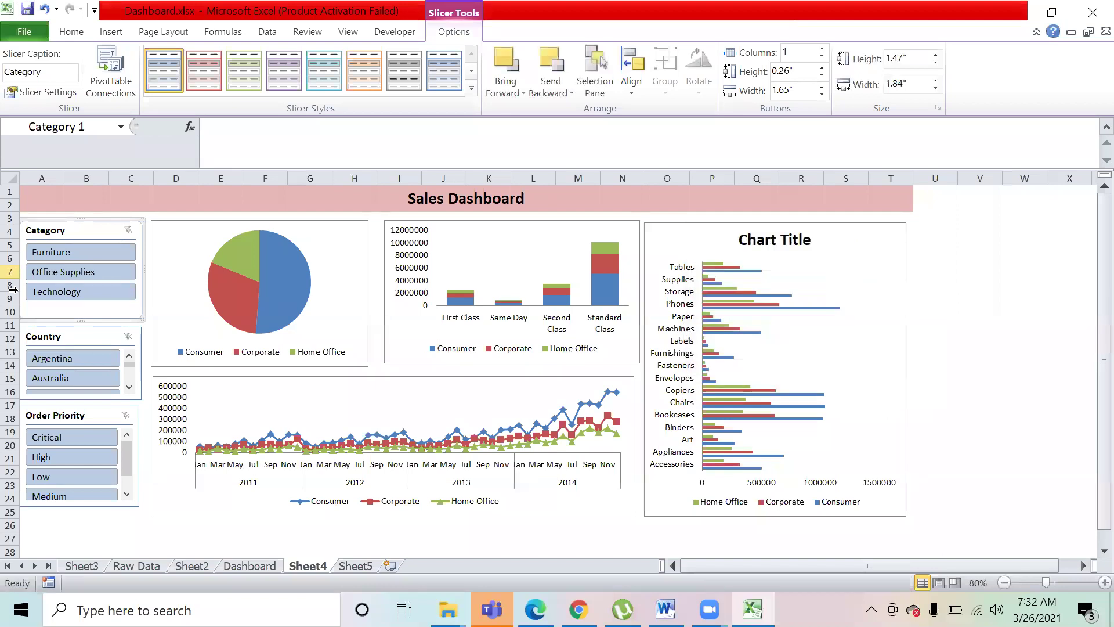
- Connect the Country slicer to PivotTable2, PivotTable3 and PivotTable4 as well as PivotTable1
click(72, 332)
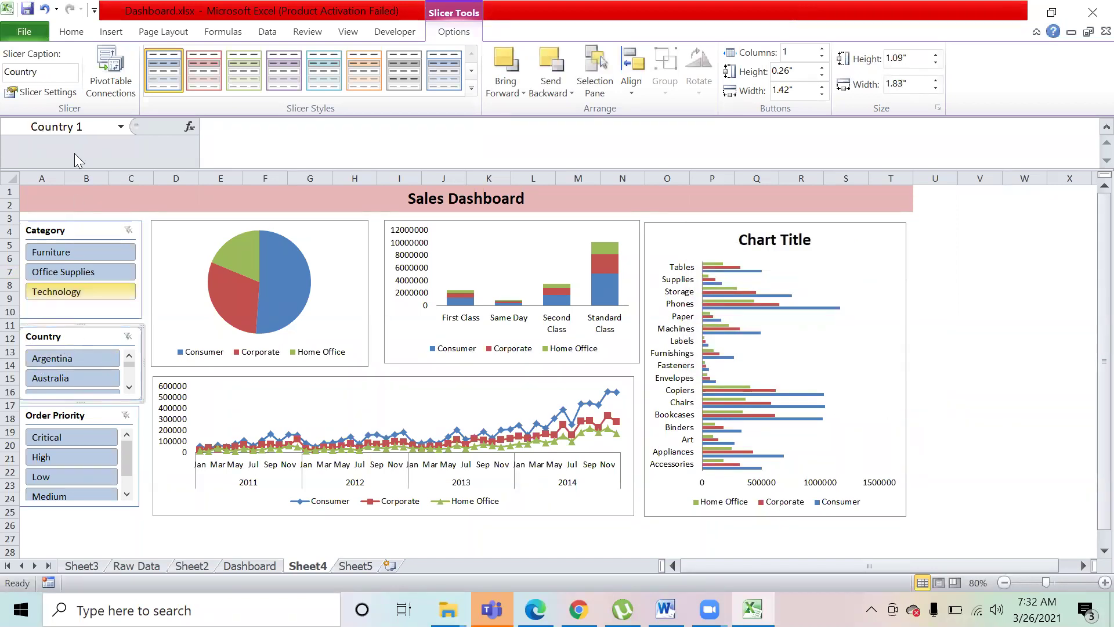
click(110, 71)
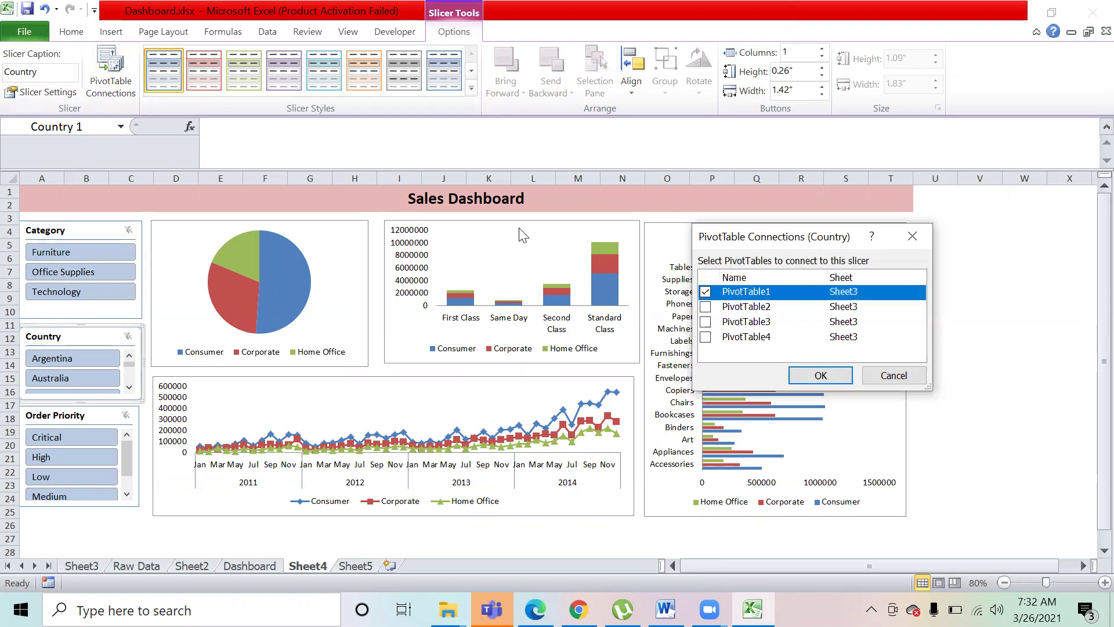
click(706, 306)
click(706, 322)
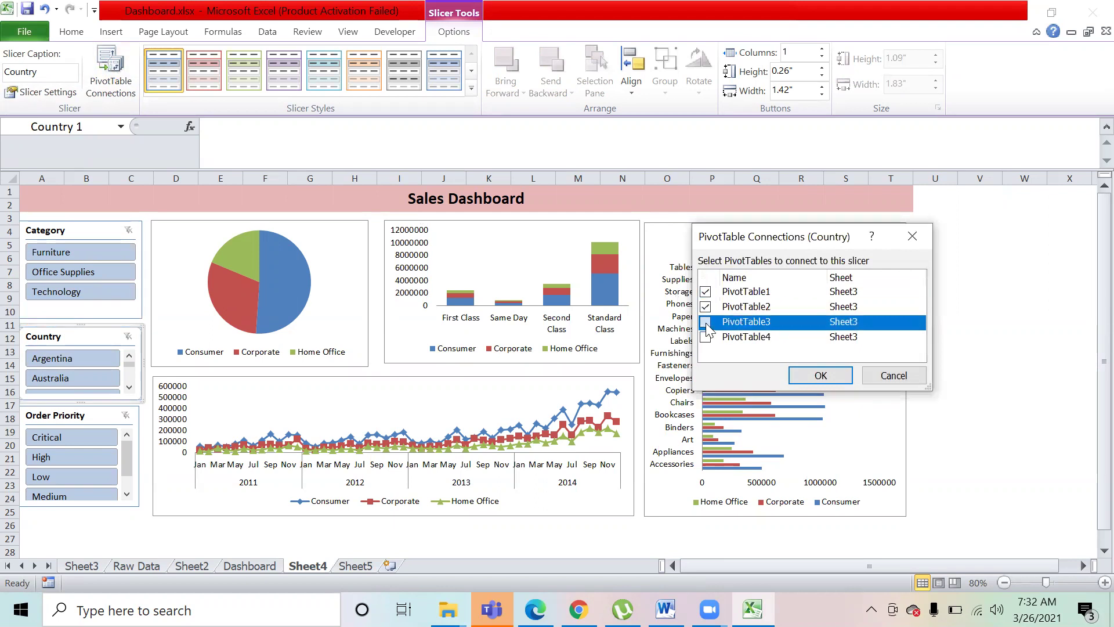
click(706, 337)
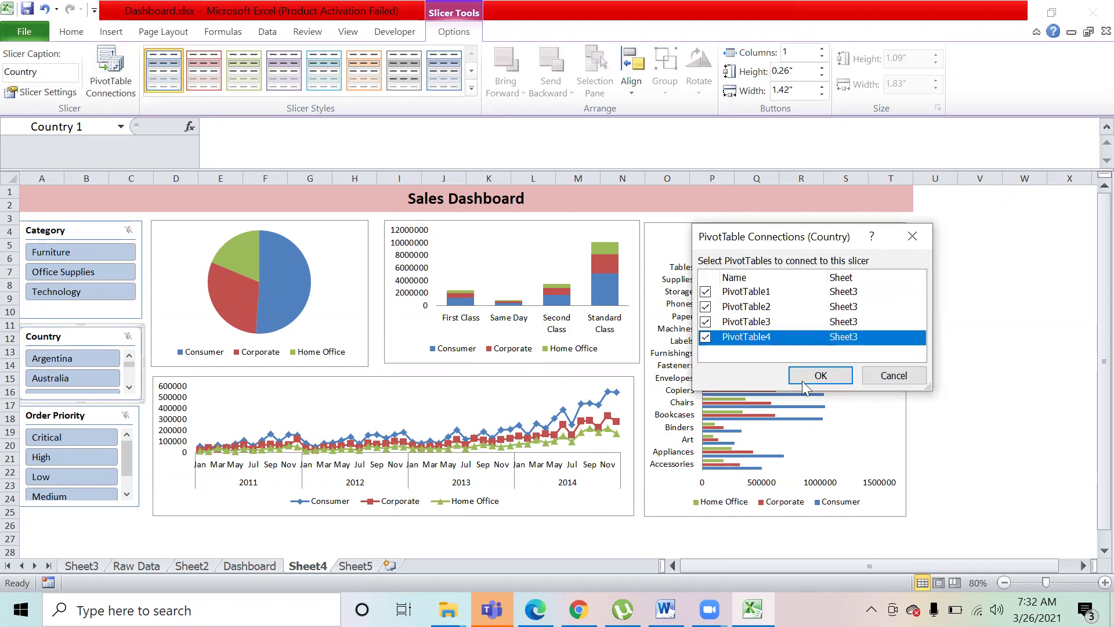
click(833, 376)
- Connect the Order Priority slicer to all four PivotTables on Sheet3, adding PivotTable2, PivotTable3 and PivotTable4
click(93, 417)
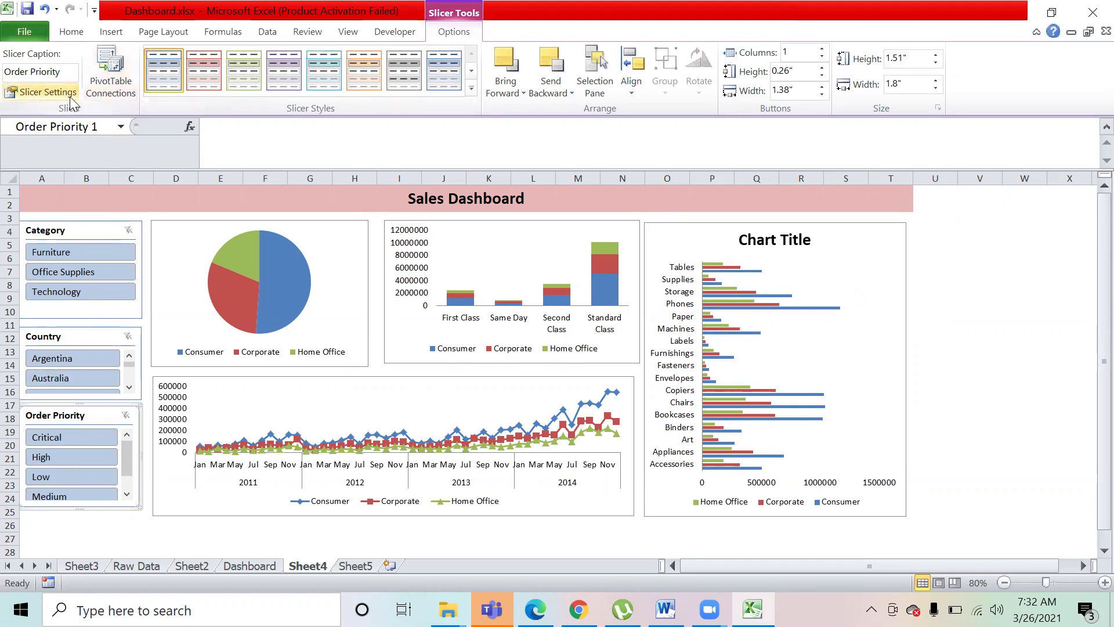
click(104, 96)
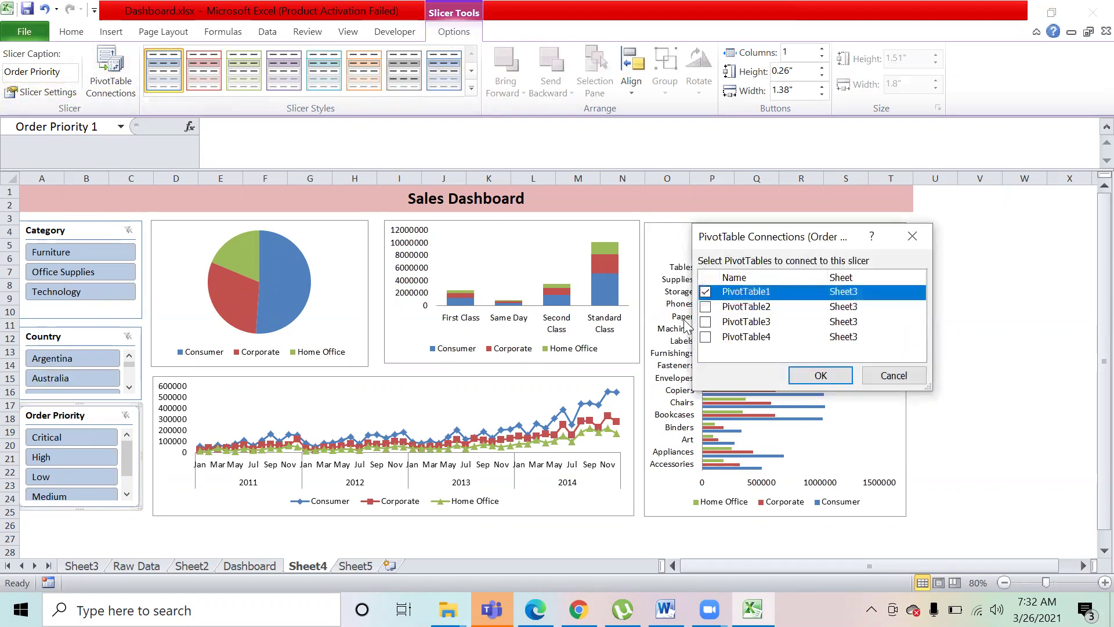
click(706, 307)
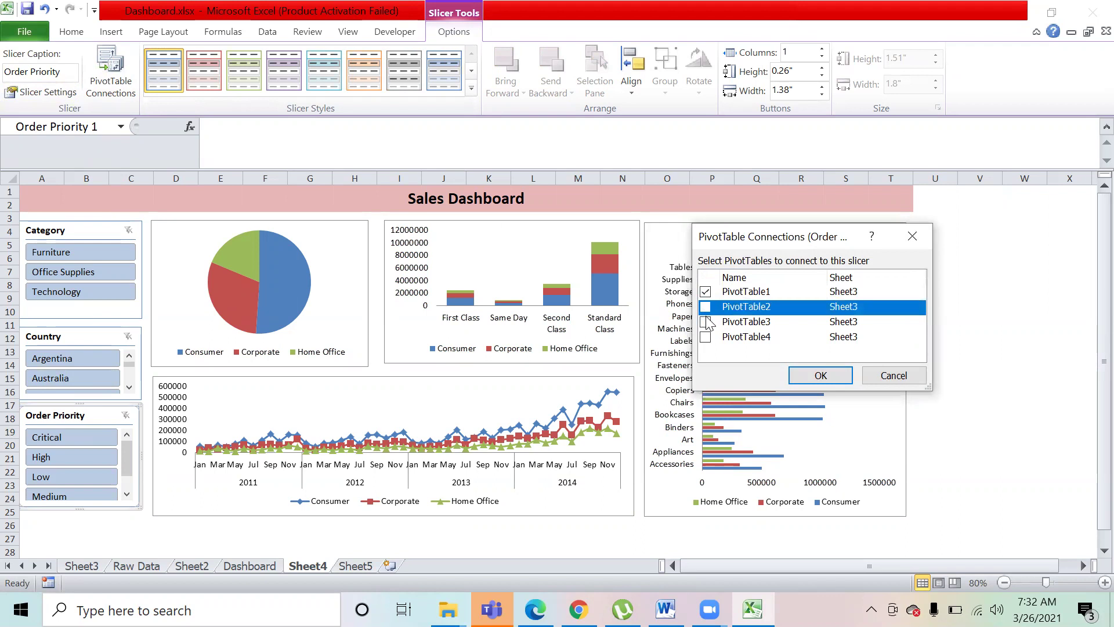
click(706, 322)
click(706, 308)
click(706, 307)
click(706, 337)
click(812, 376)
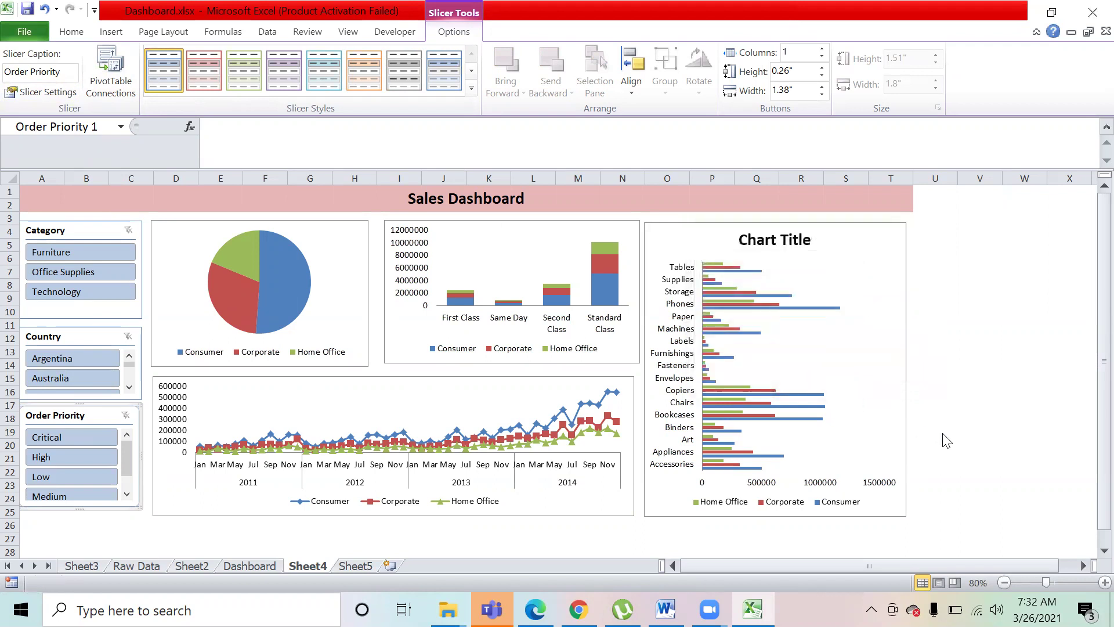
click(963, 446)
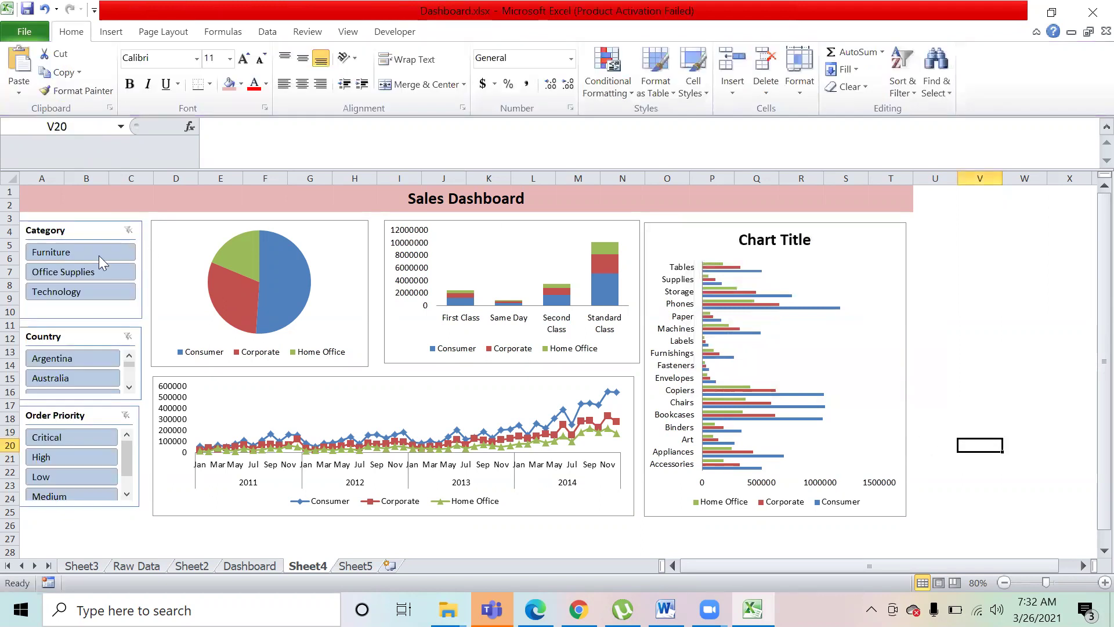
- Filter the dashboard charts with the slicers to the Furniture category, Argentina and Critical order priority
click(47, 254)
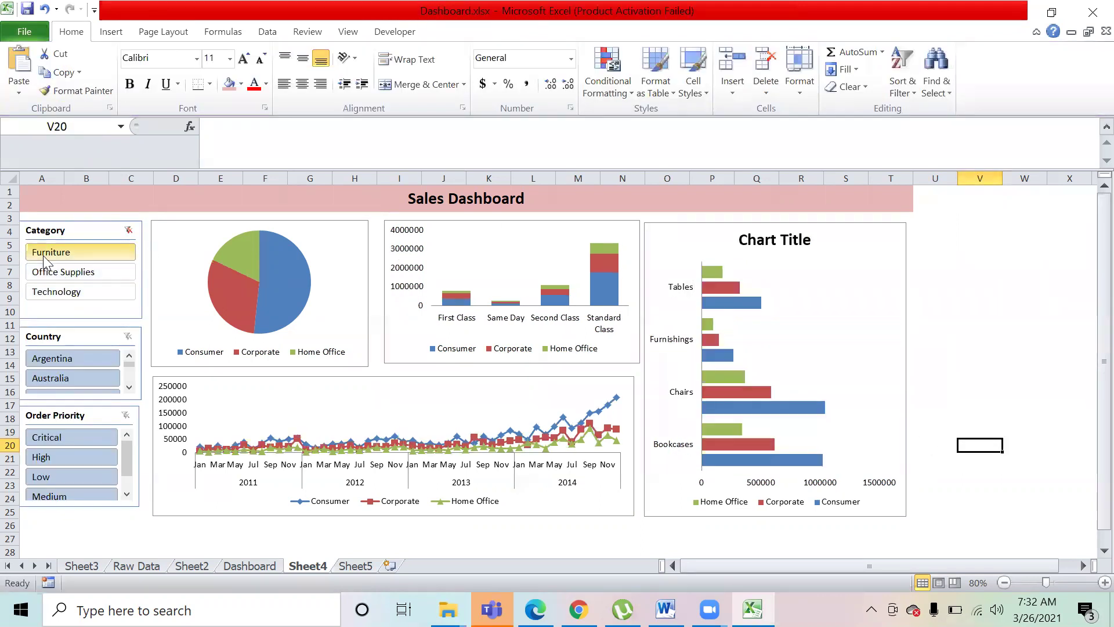
click(52, 359)
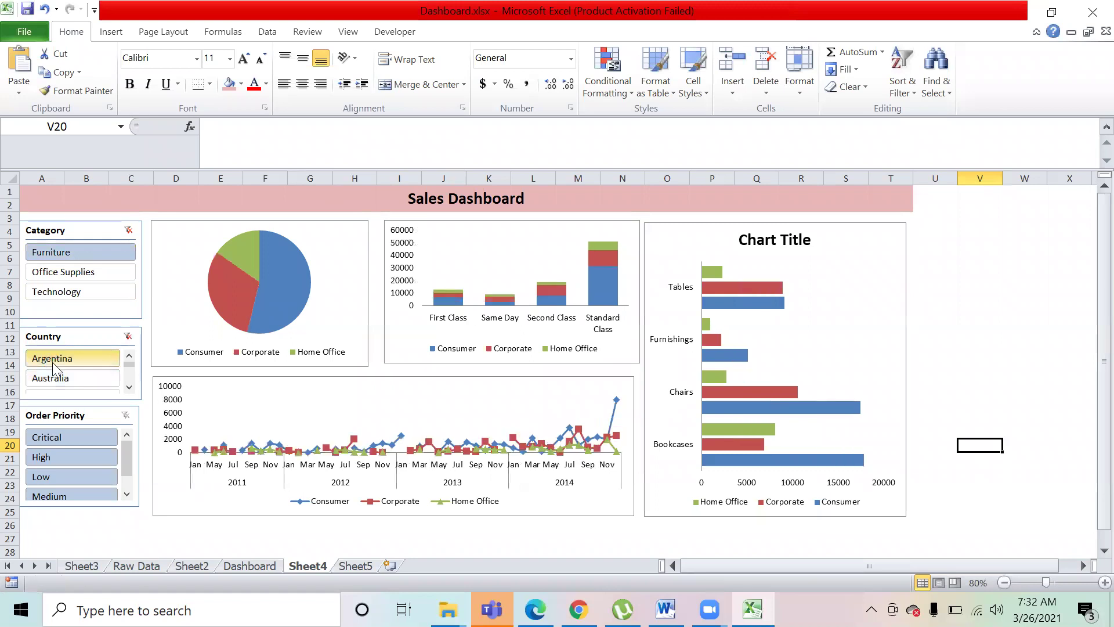
click(60, 434)
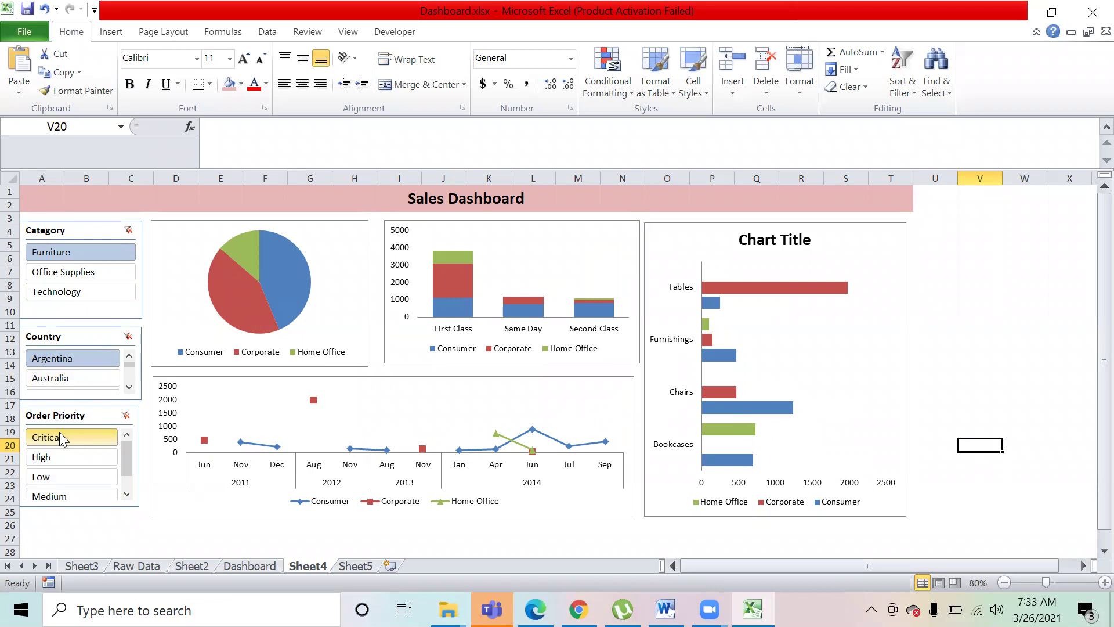
click(1028, 350)
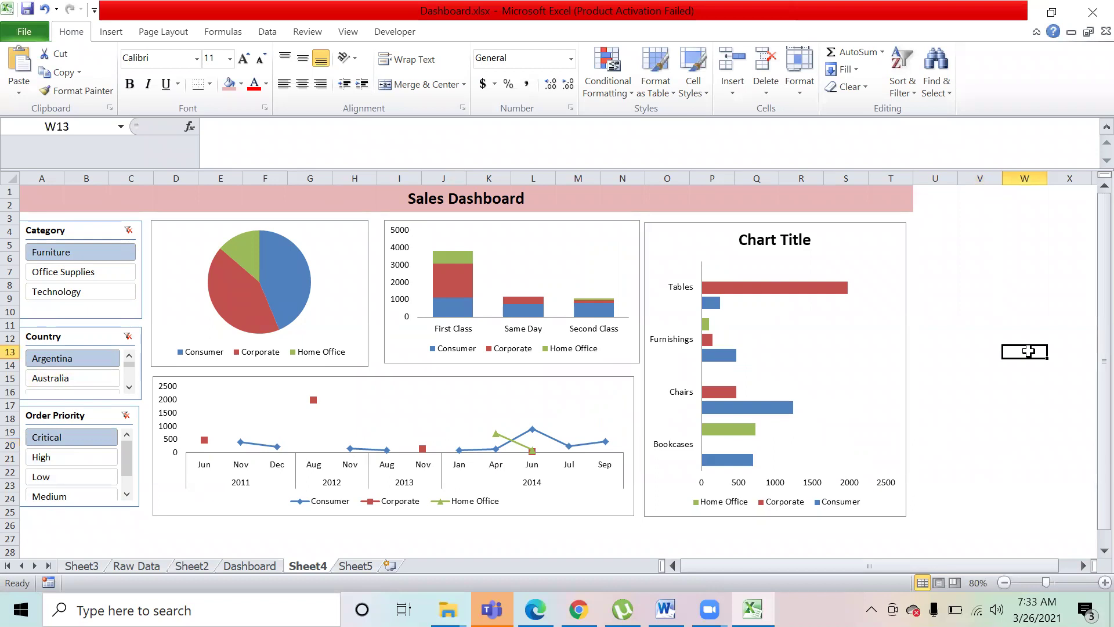
- Hide the Raw Data, Sheet2 and Sheet3 worksheets and return to the dashboard on Sheet4
click(128, 567)
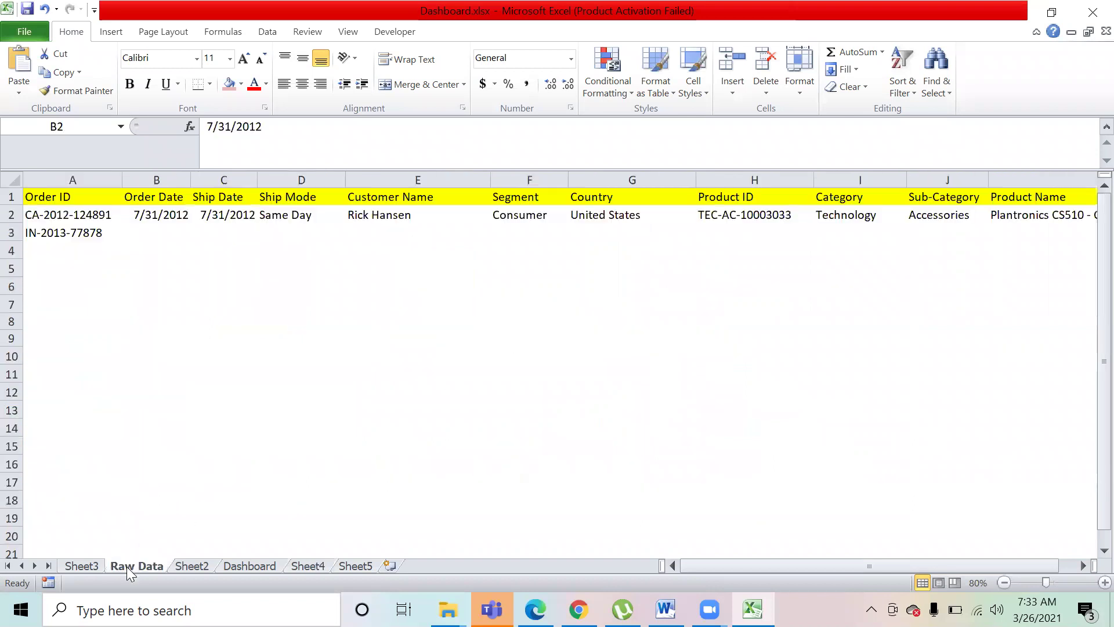
right_click(127, 566)
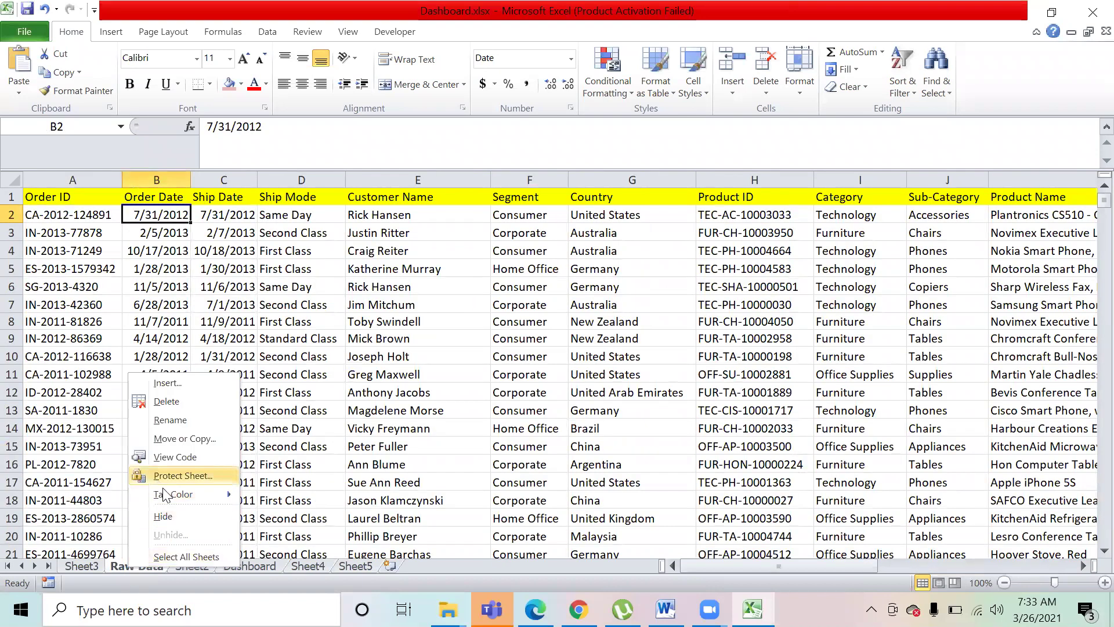
click(163, 517)
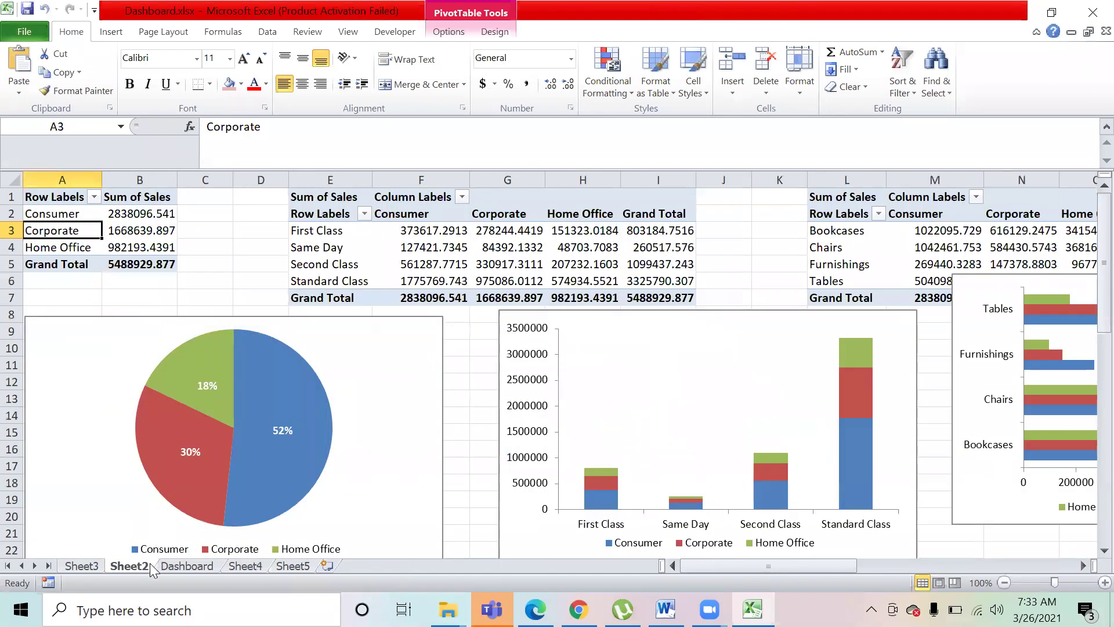
right_click(151, 565)
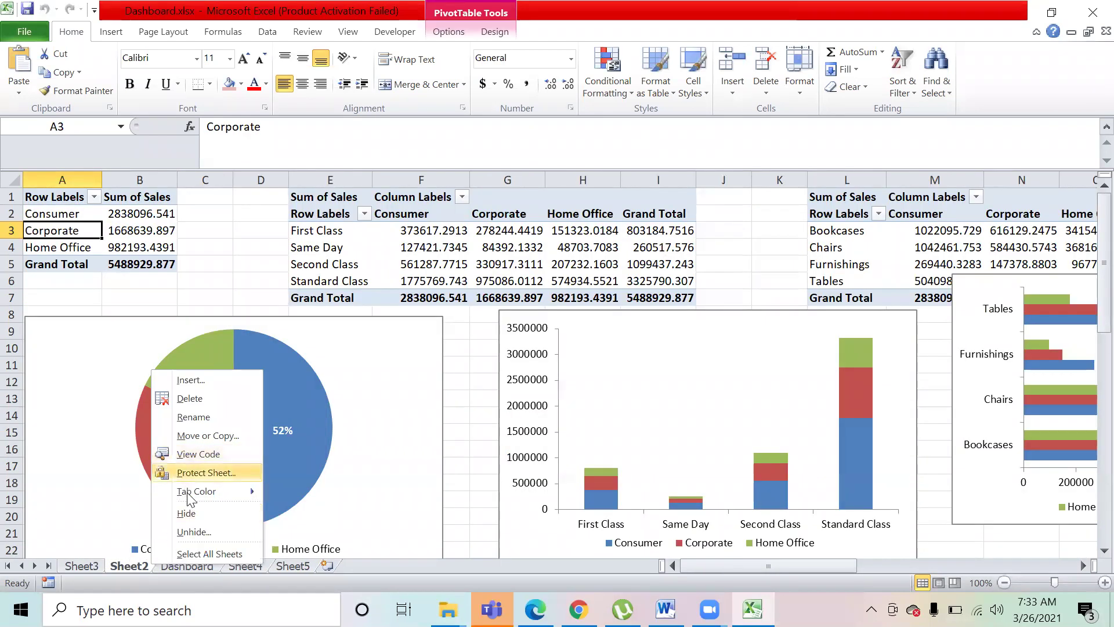
click(186, 514)
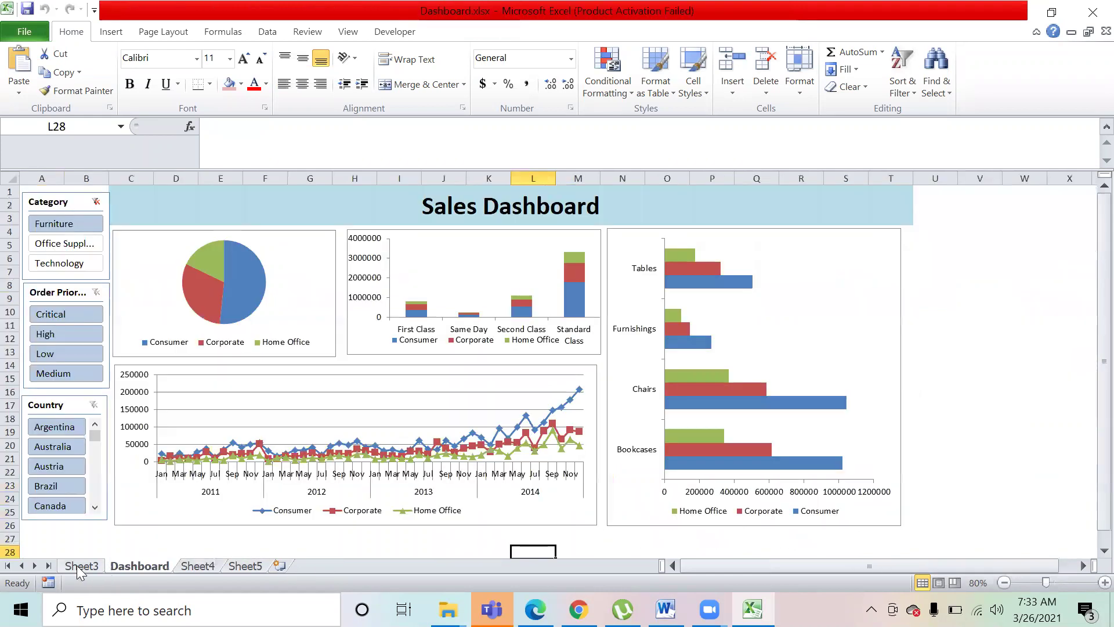
right_click(77, 566)
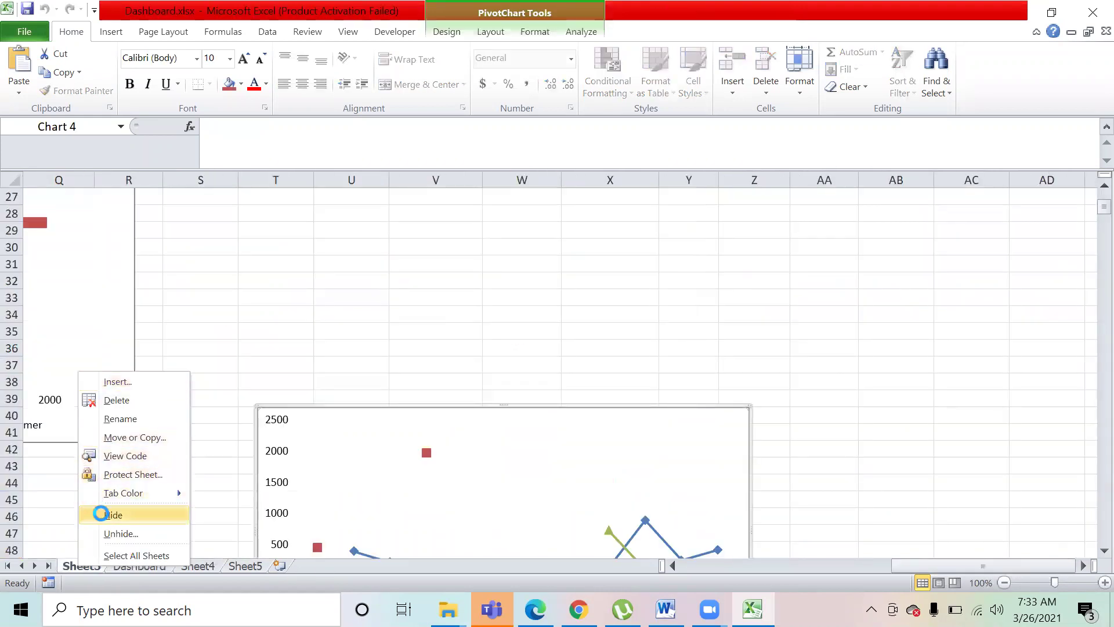
click(102, 514)
right_click(148, 567)
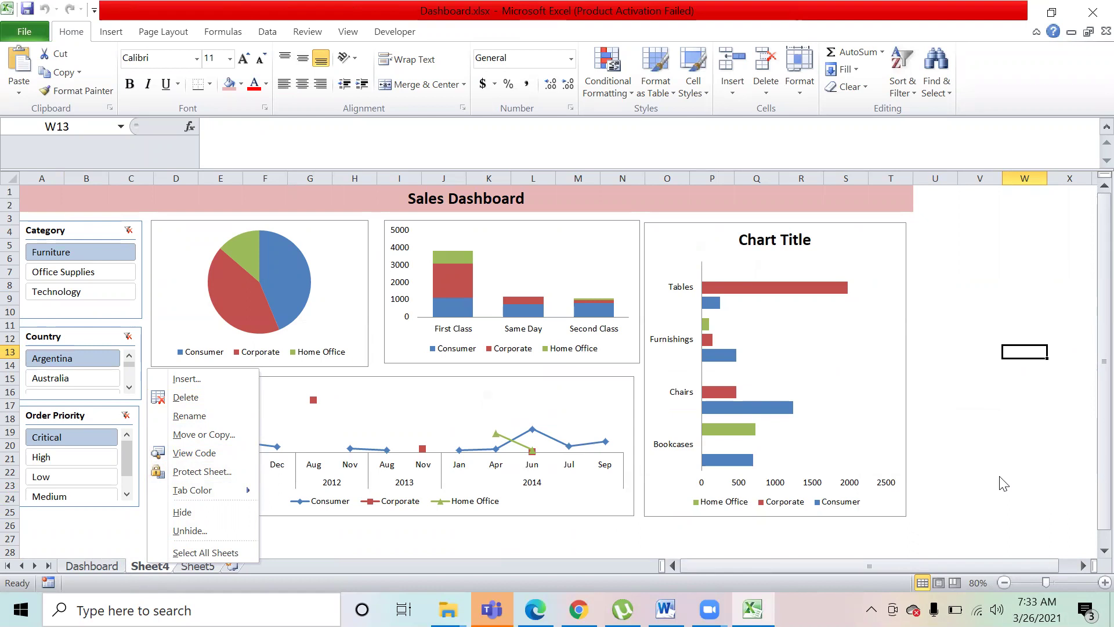
key(Escape)
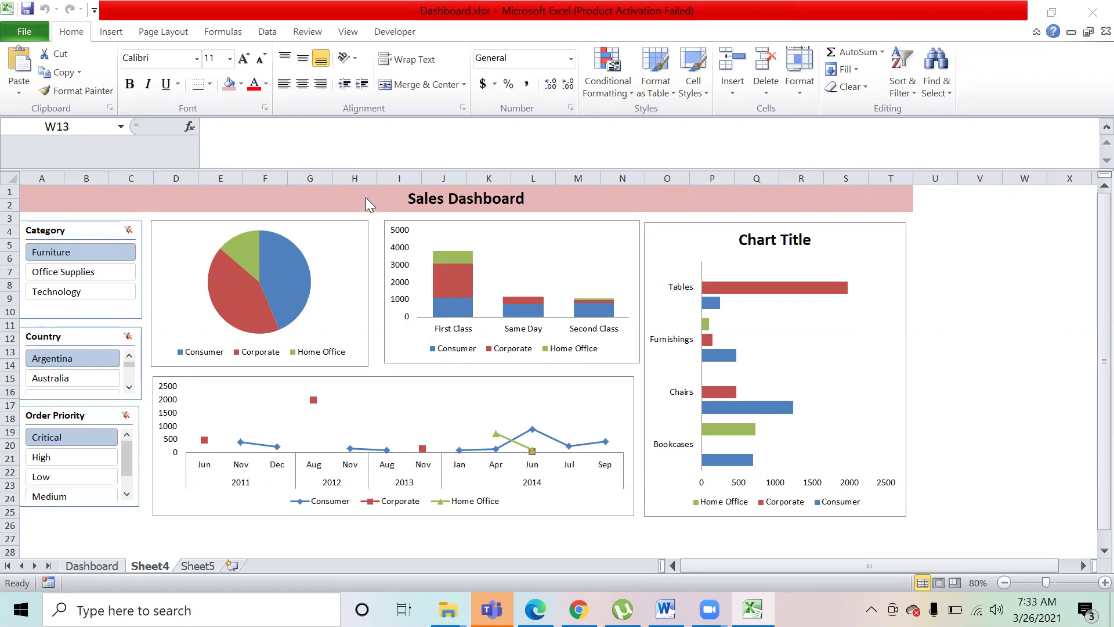
- Review which PivotTables the Category slicer is connected to, leaving its connections as they are
click(86, 232)
click(86, 232)
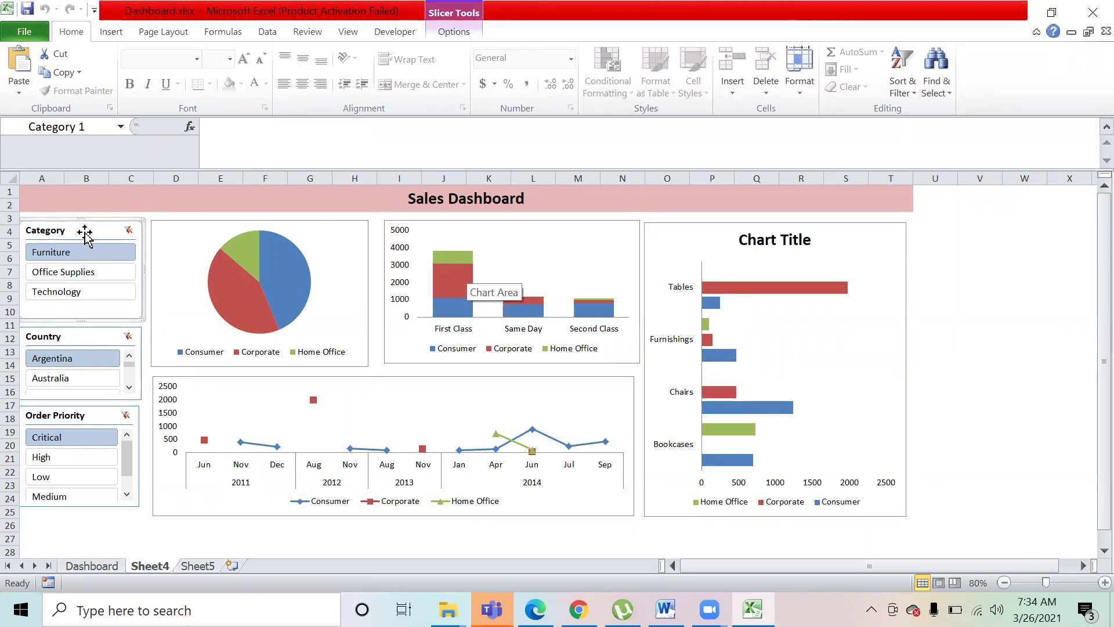
click(454, 32)
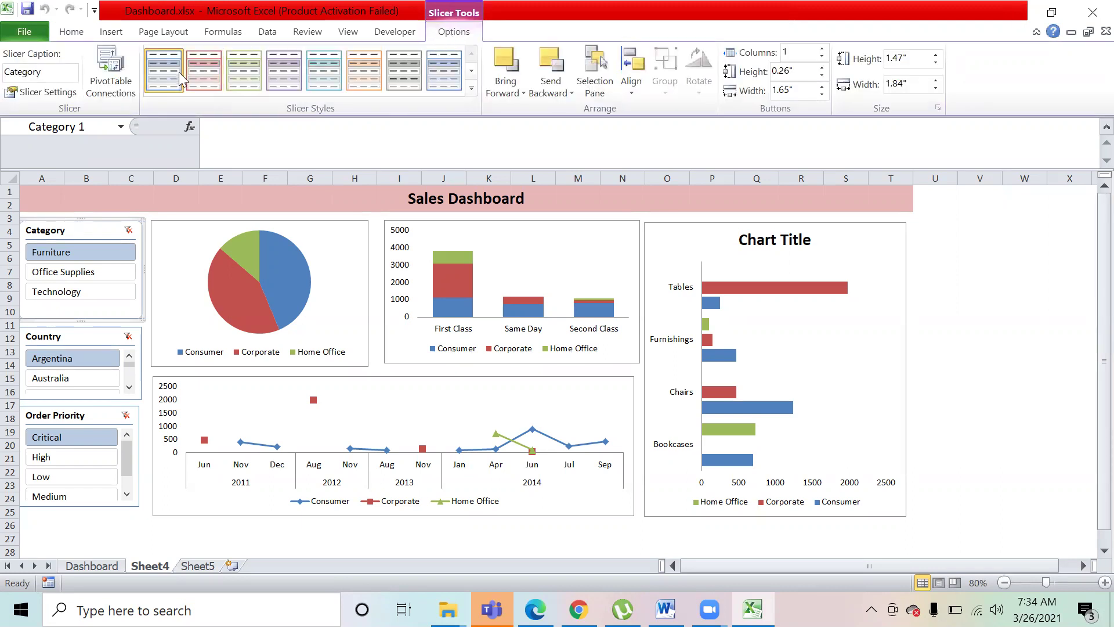
click(113, 79)
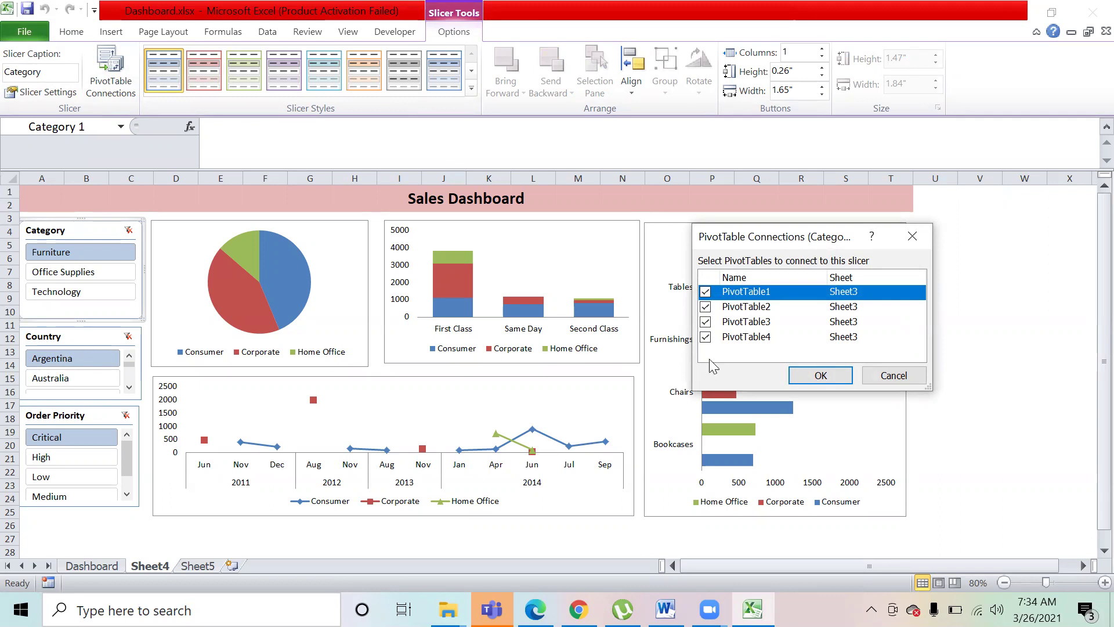
click(892, 375)
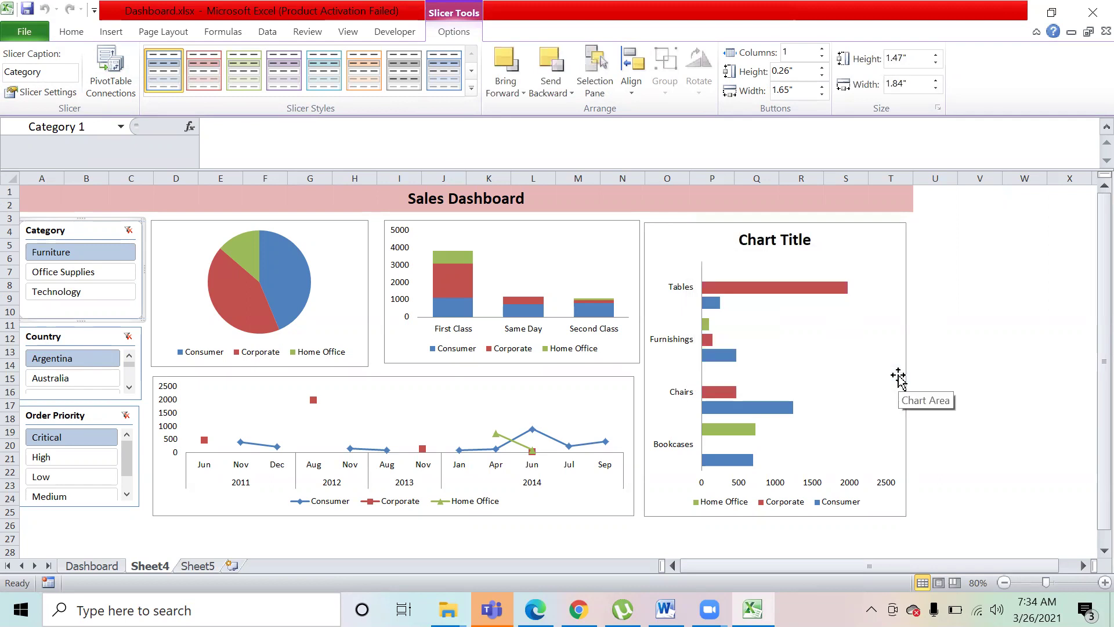
click(841, 195)
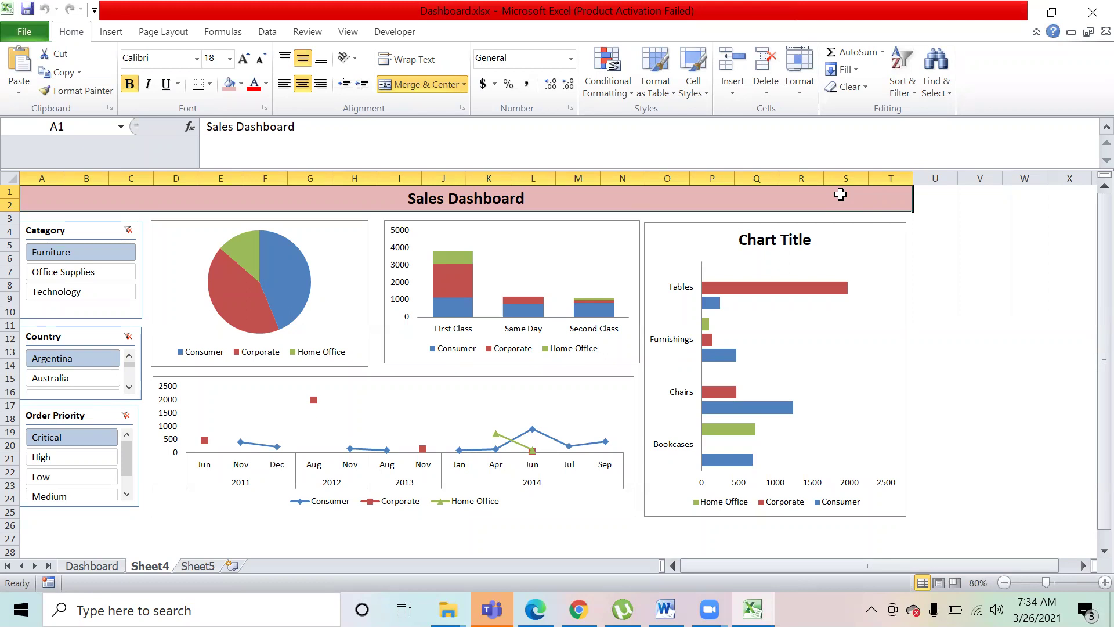
click(1036, 270)
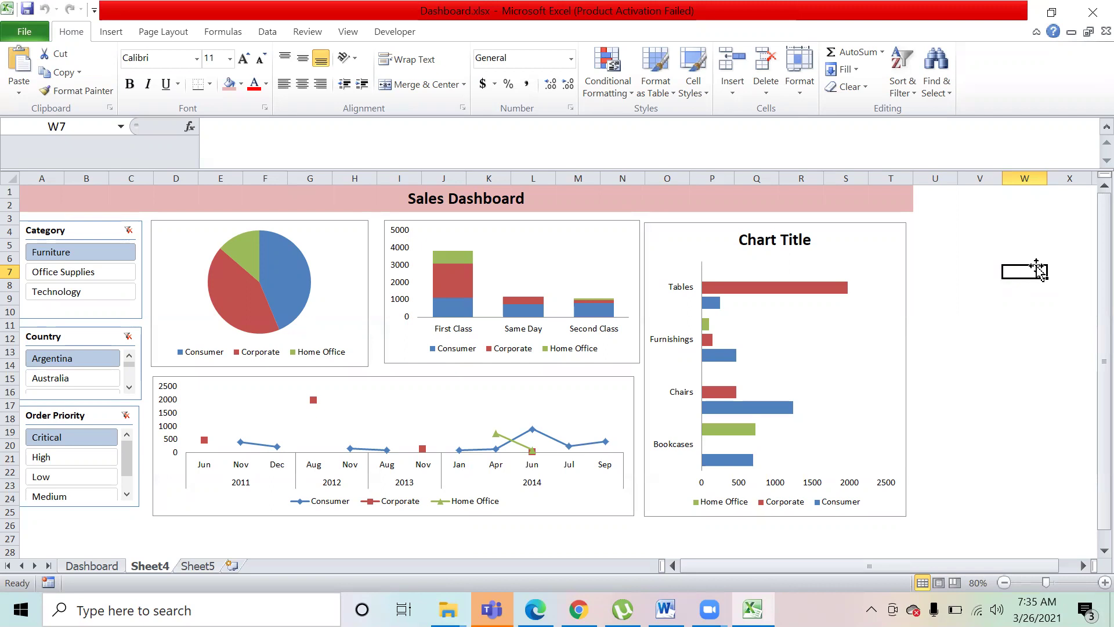
click(948, 381)
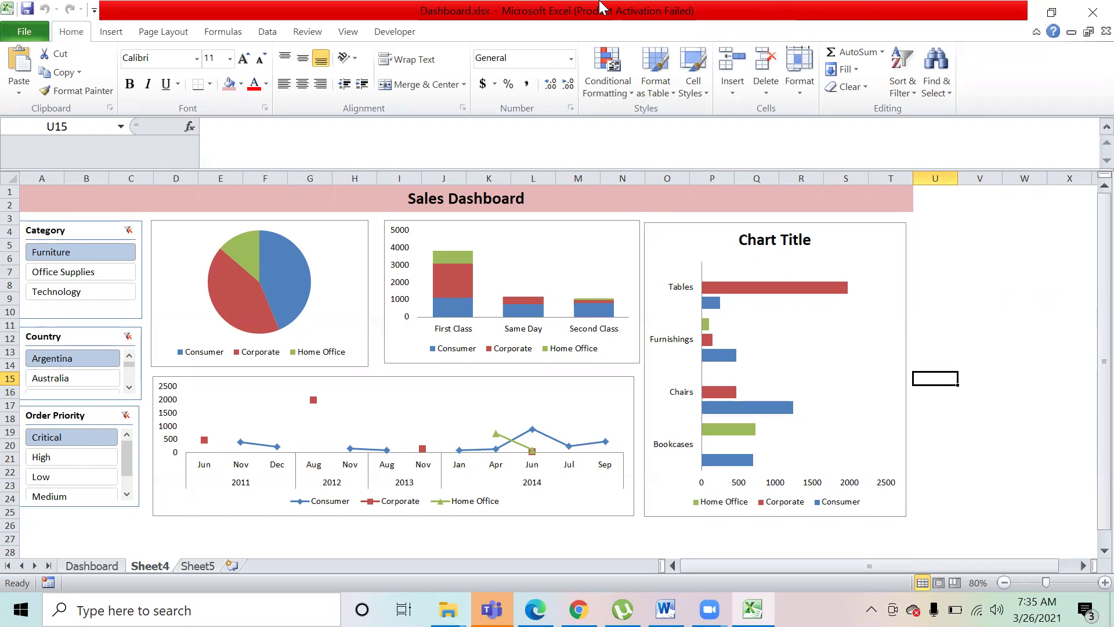
click(929, 497)
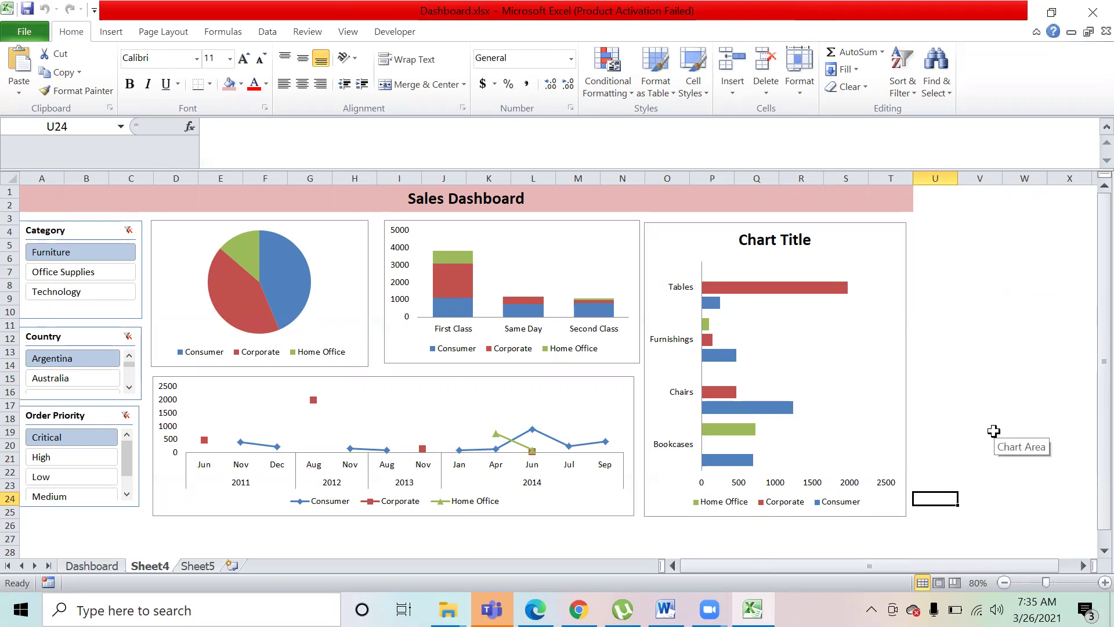
click(46, 437)
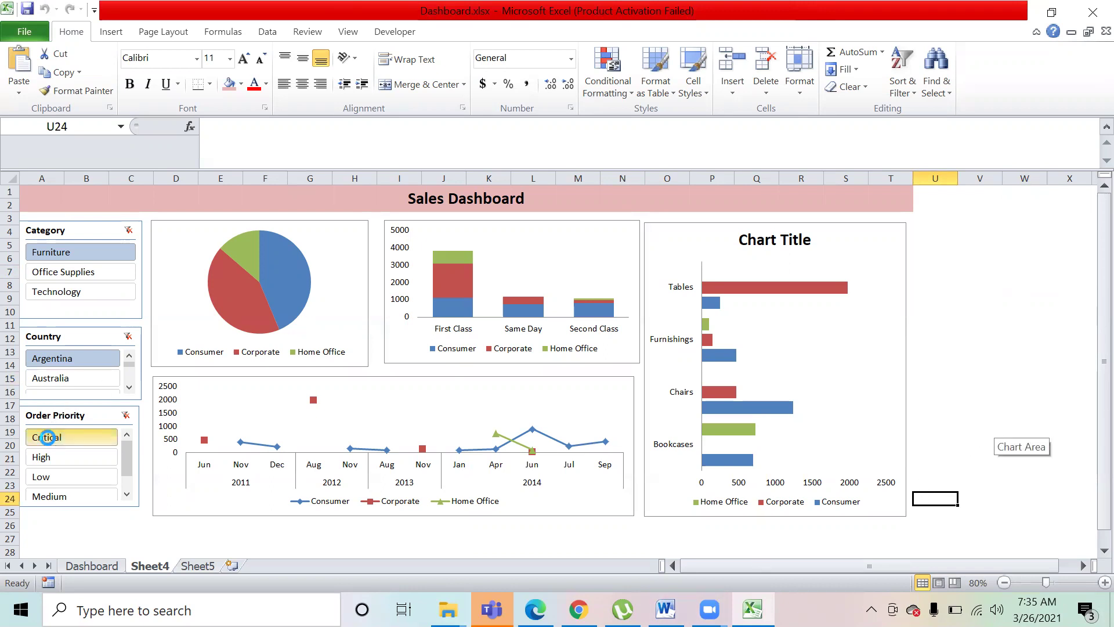
- Clear the filters of the Category, Country and Order Priority slicers on the dashboard
click(59, 250)
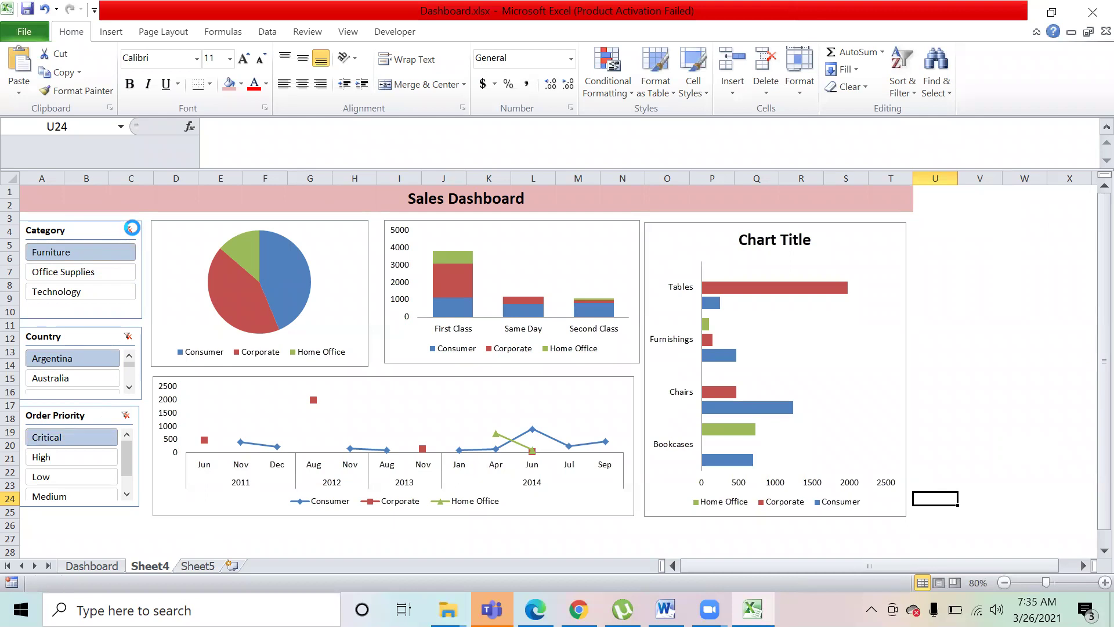
click(128, 230)
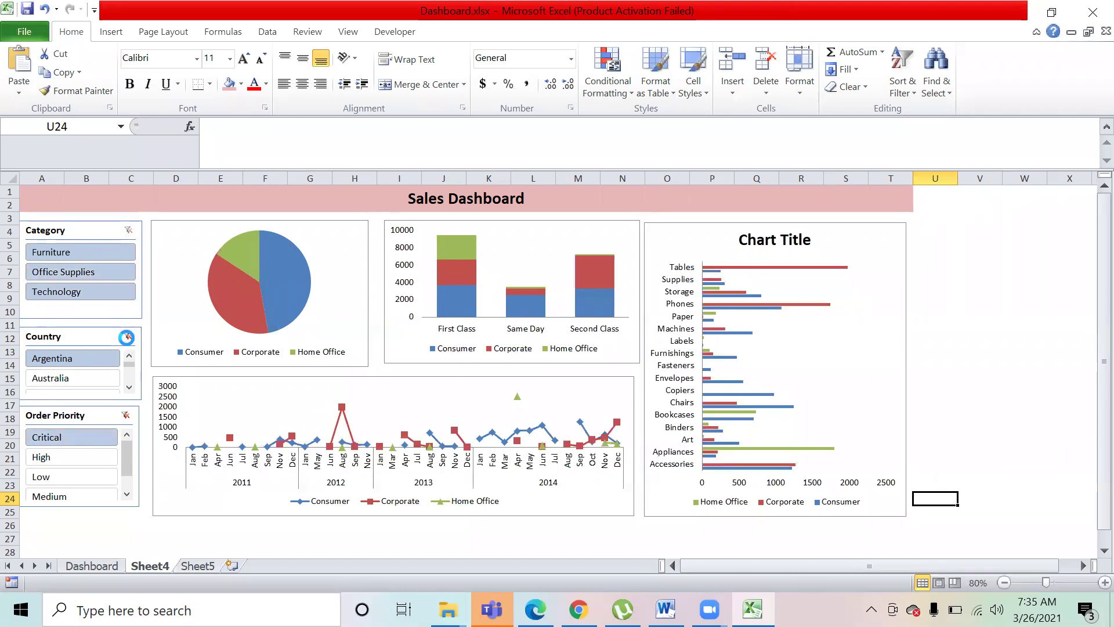
click(128, 338)
click(127, 415)
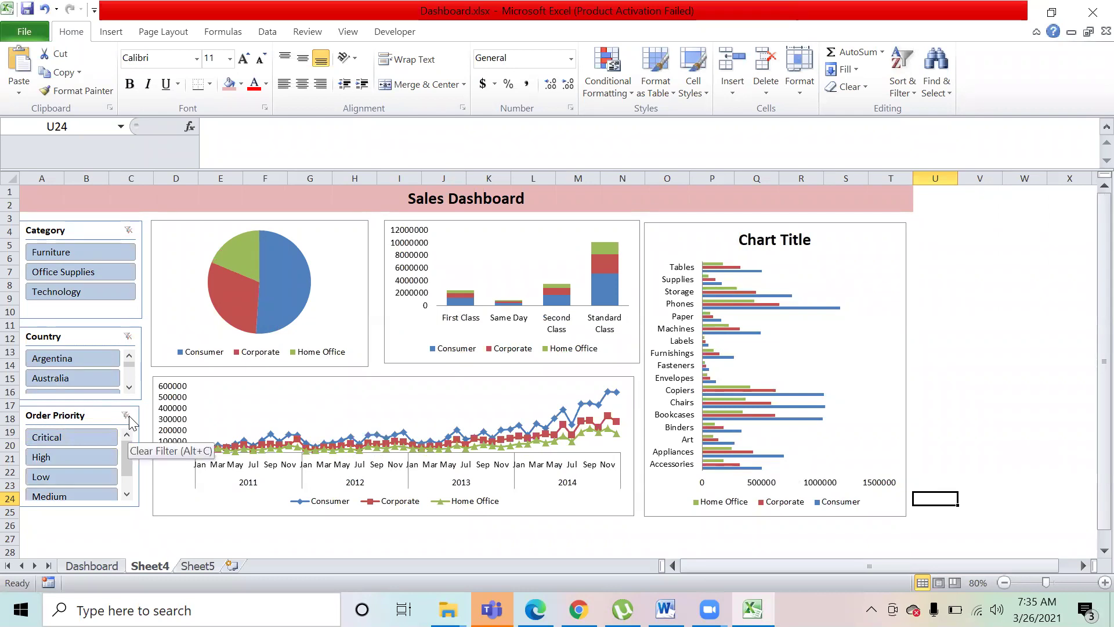
- Review the Order Priority slicer's settings, leaving its name, header and sorting options as they are
click(100, 416)
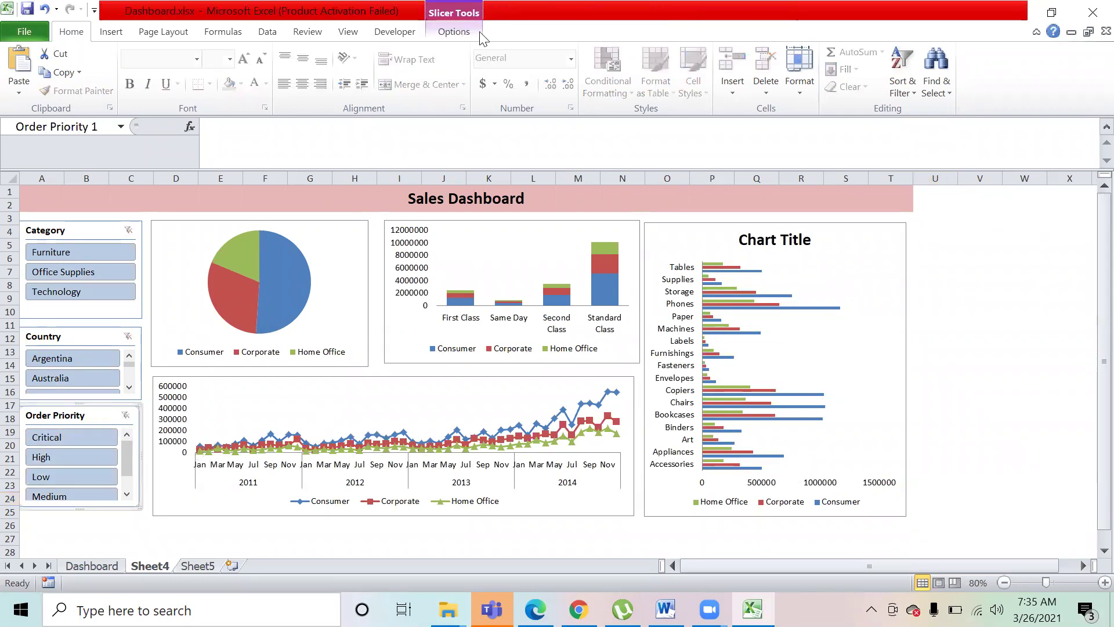
click(456, 33)
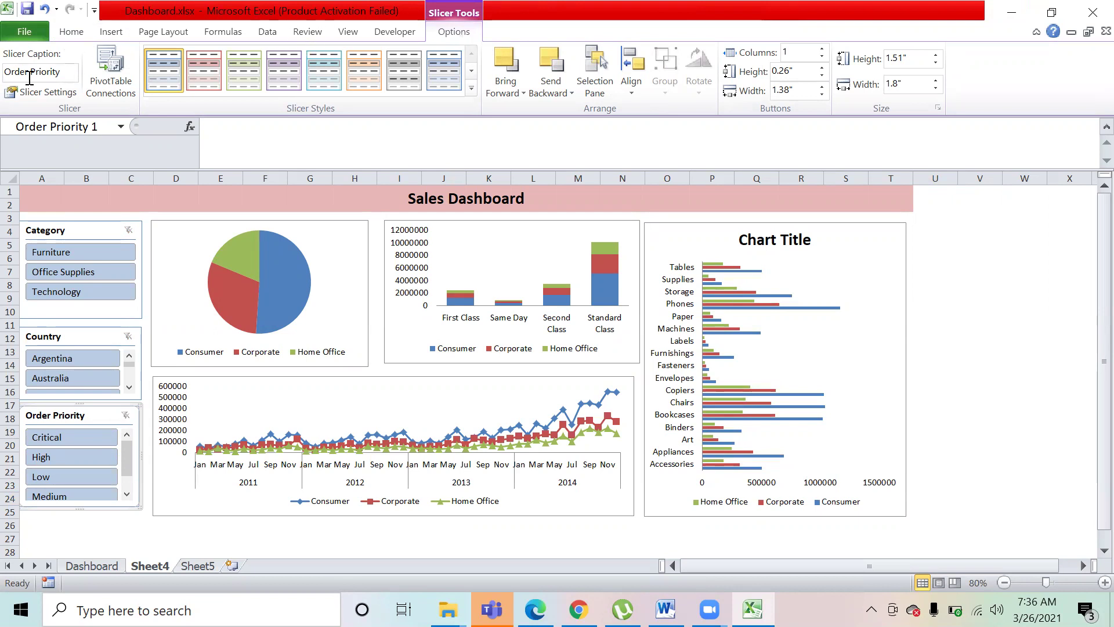
click(23, 95)
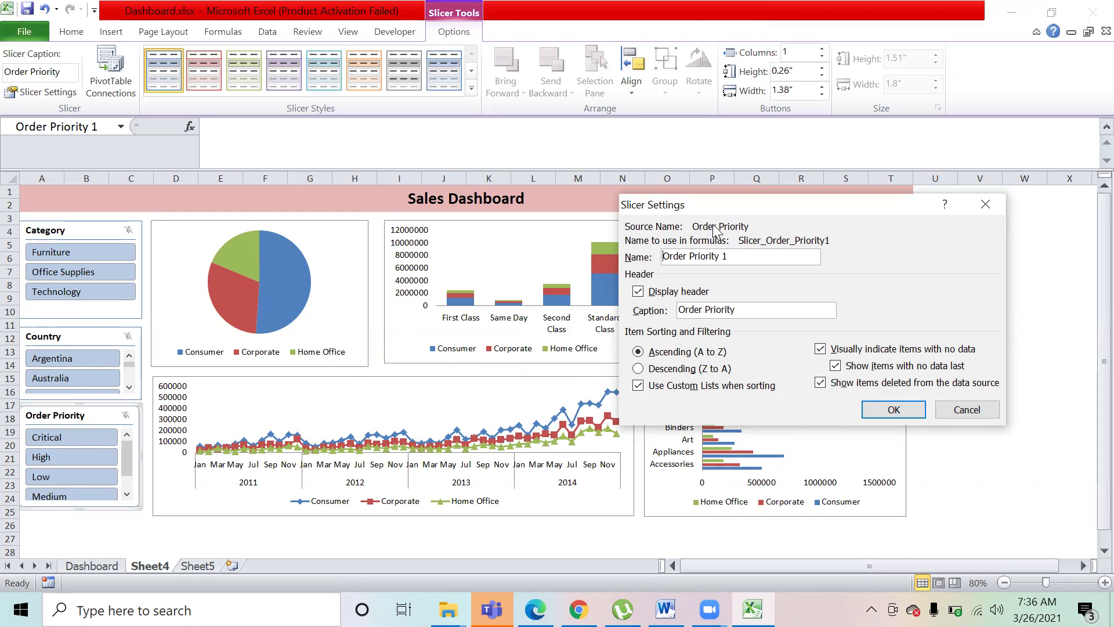
key(Escape)
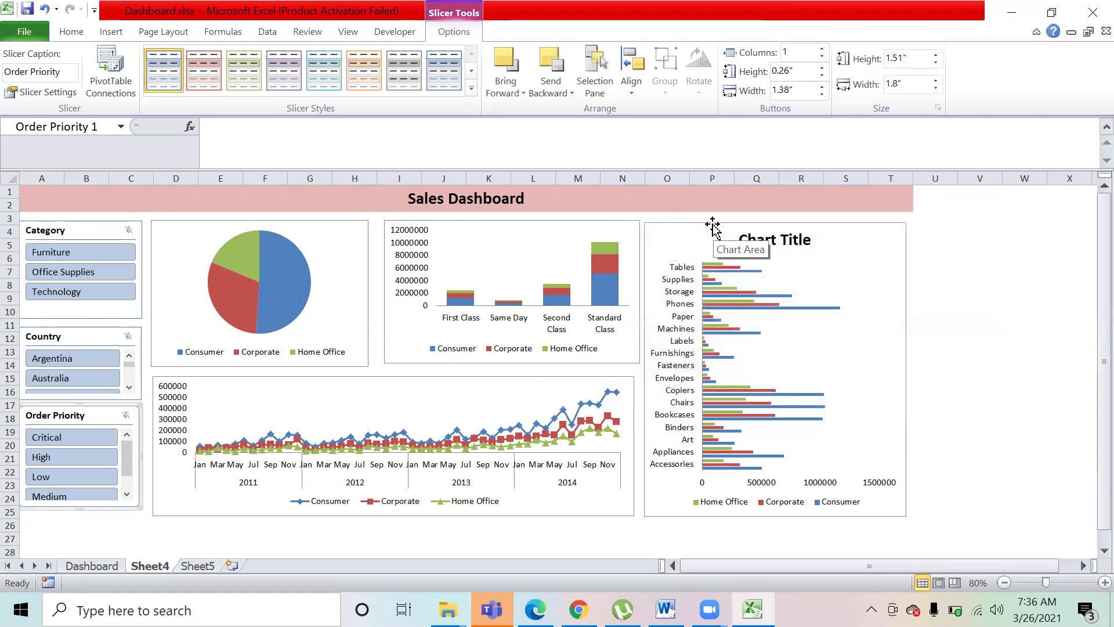
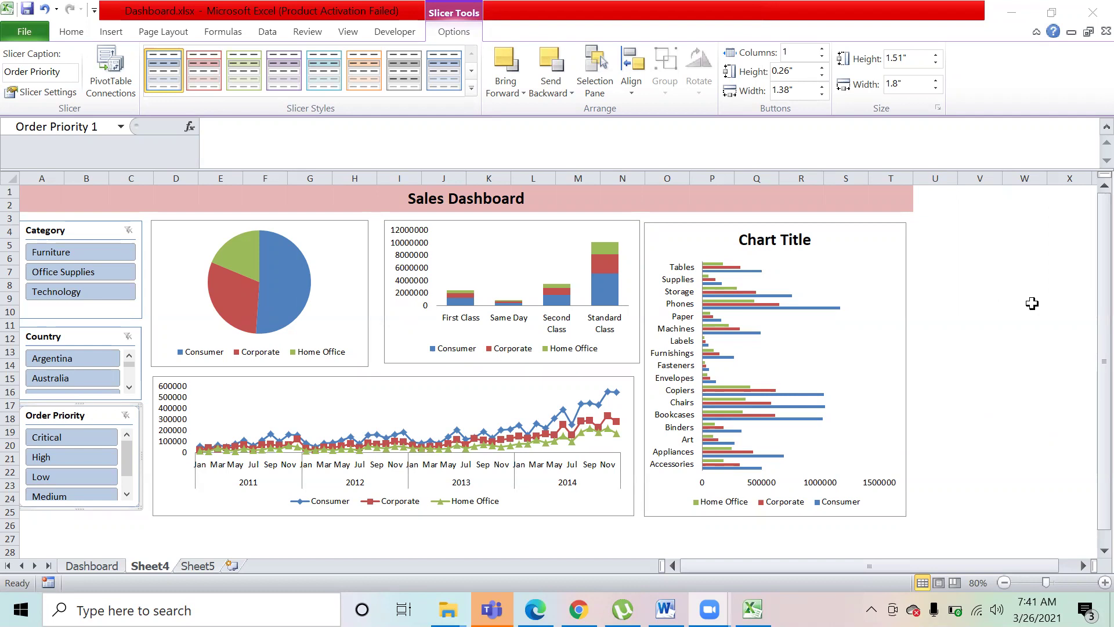
- Save the workbook under the name Dashboard as an Excel Workbook in the Intuites folder on drive D, and close it
click(25, 34)
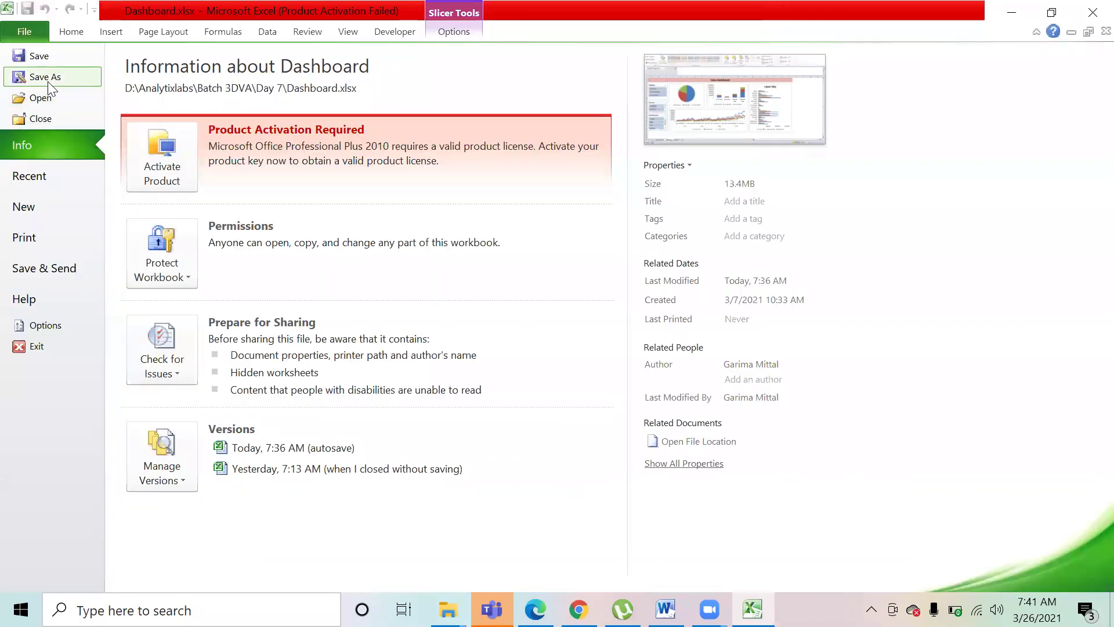
key(Escape)
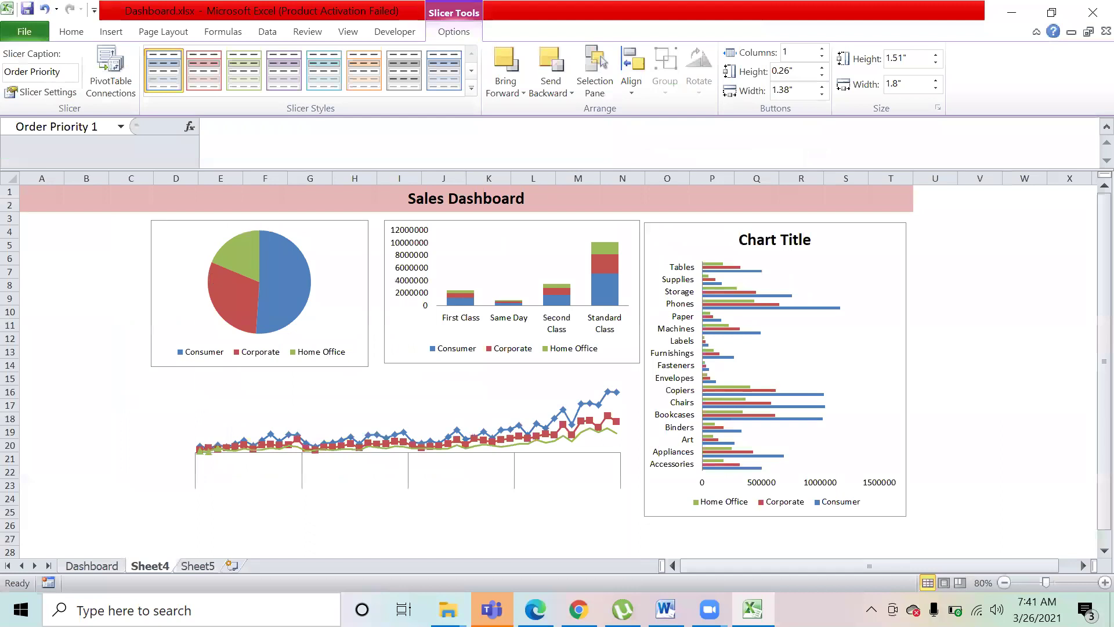
key(F12)
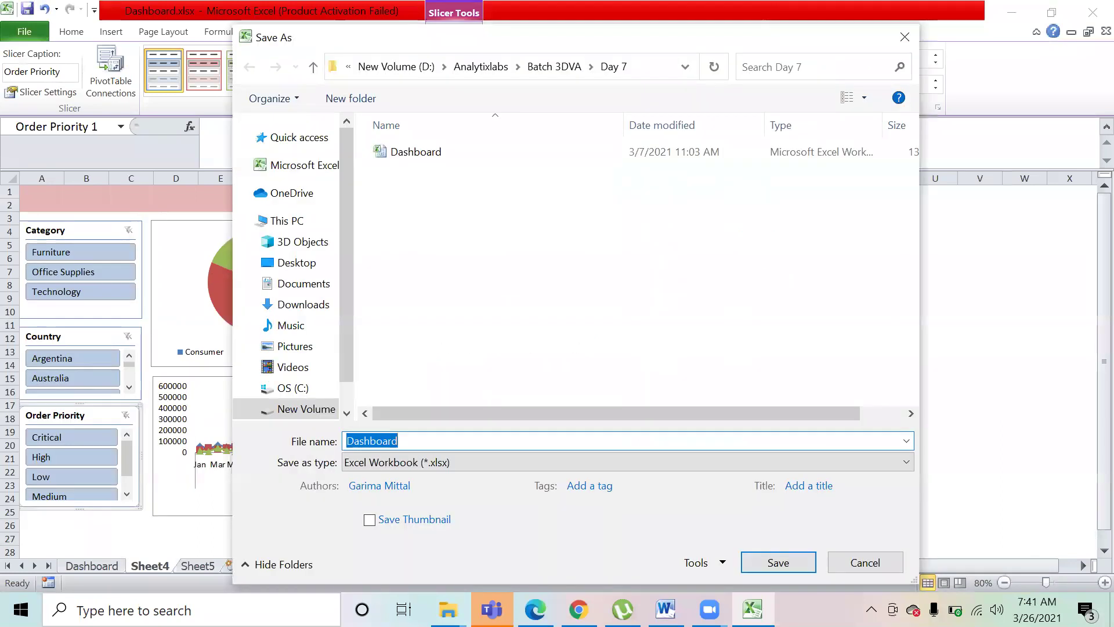
click(943, 317)
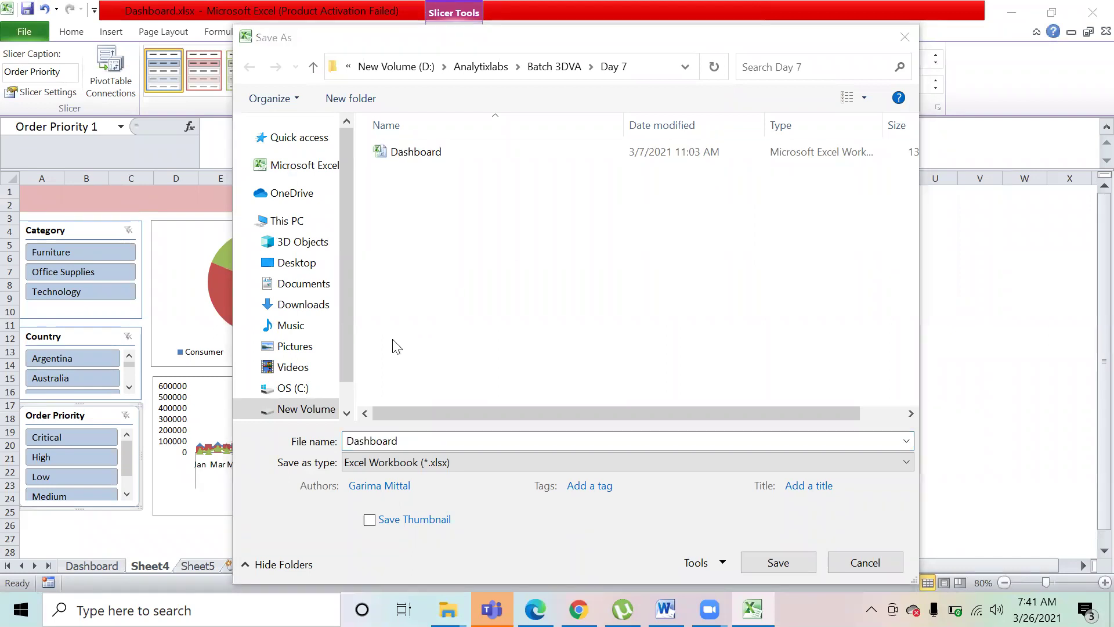
click(307, 409)
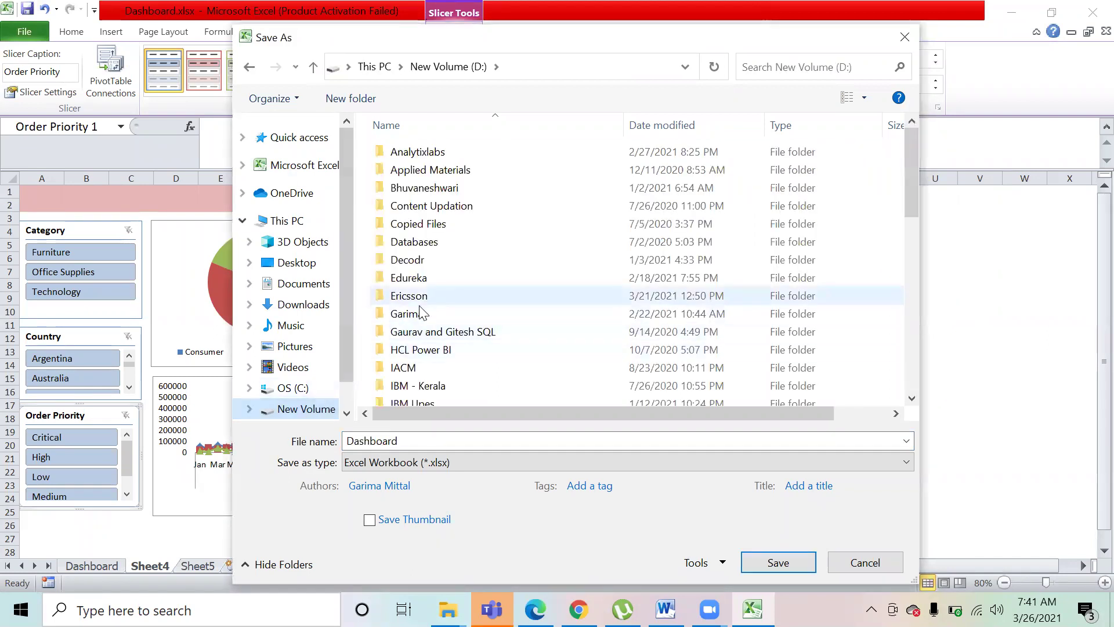
click(420, 312)
key(i)
key(n)
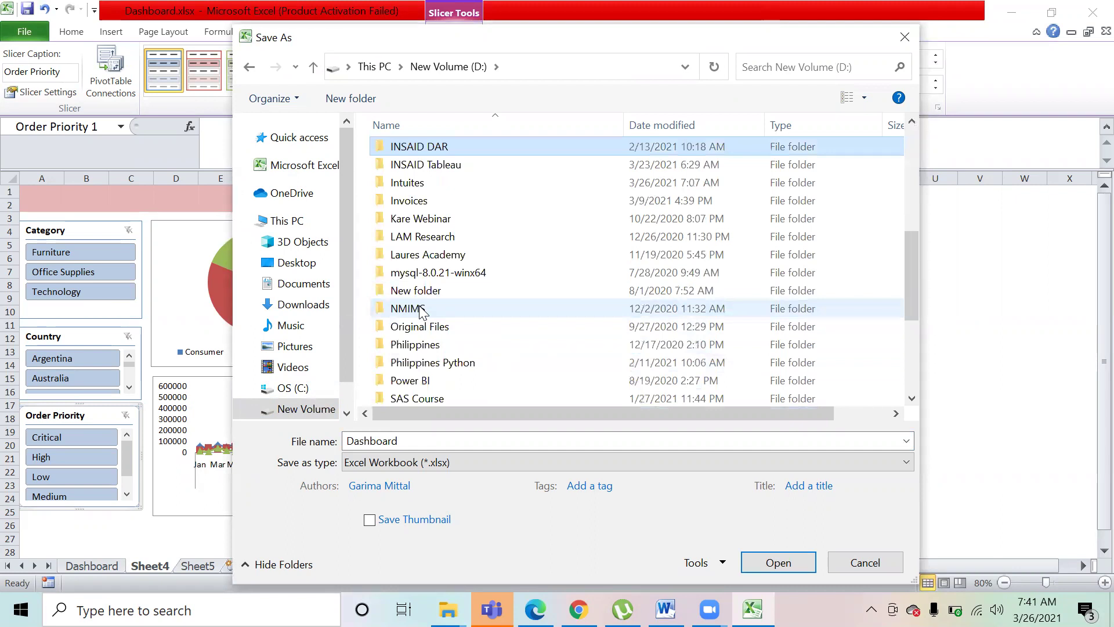
key(t)
key(Return)
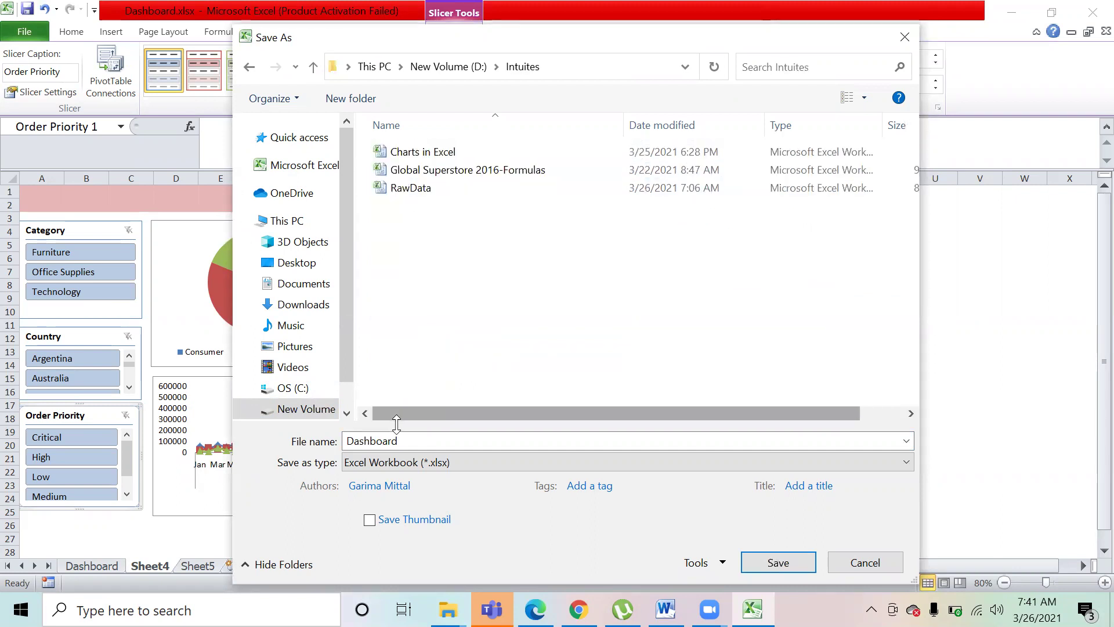
click(776, 562)
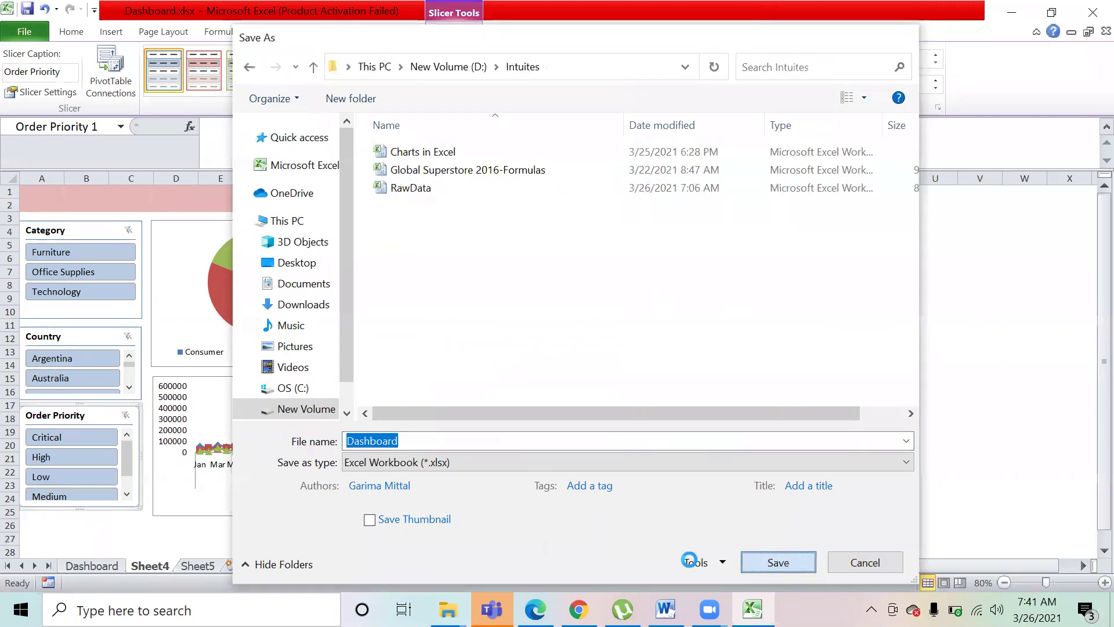
click(1085, 13)
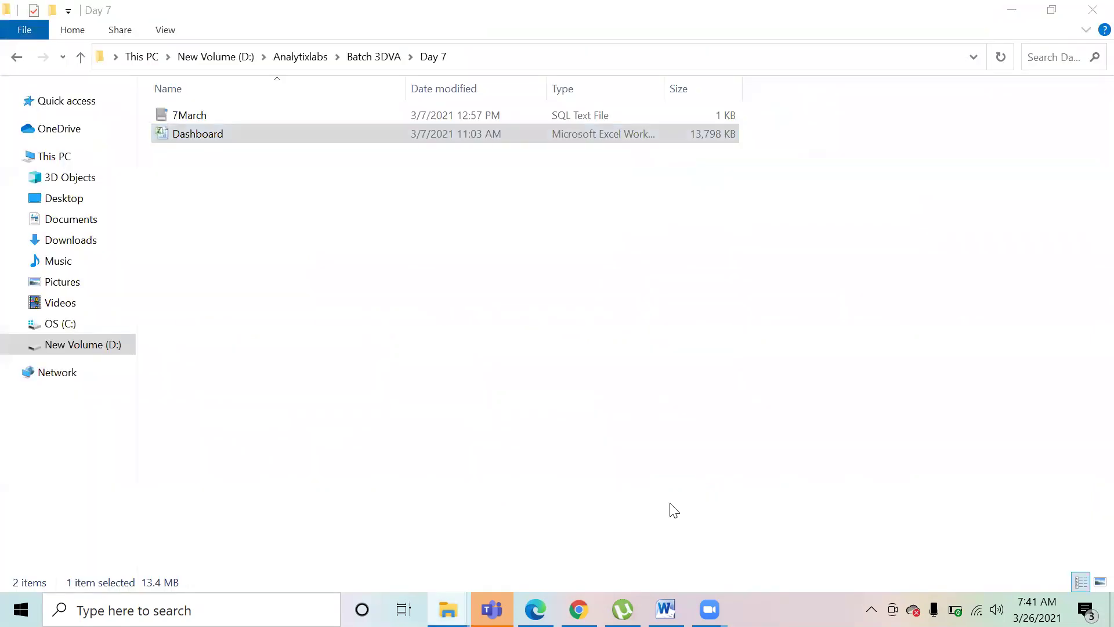
click(536, 251)
click(818, 478)
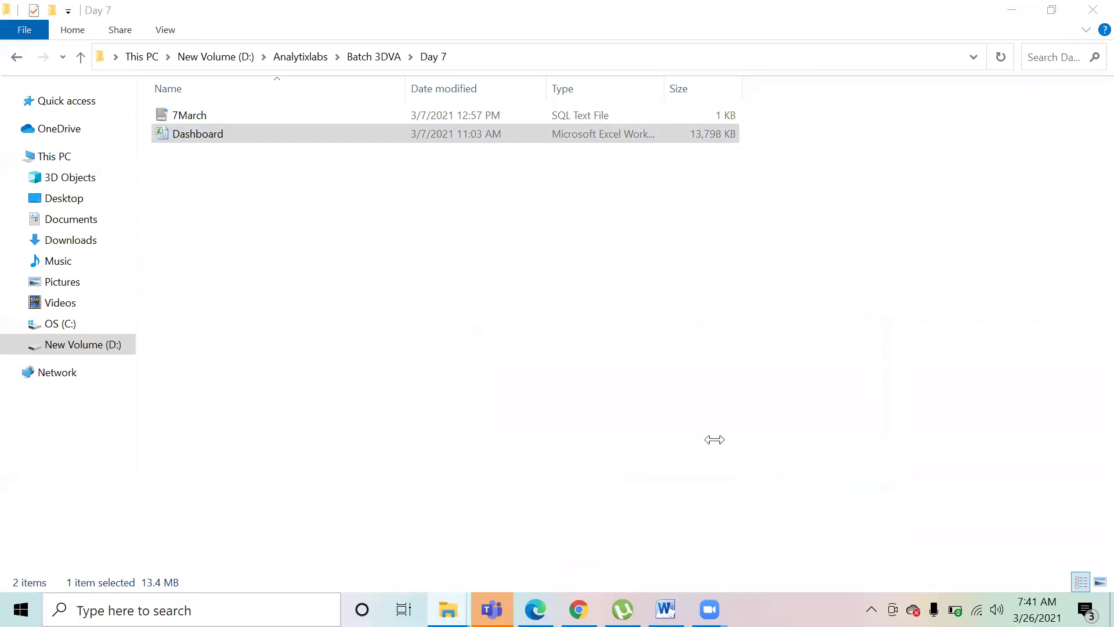